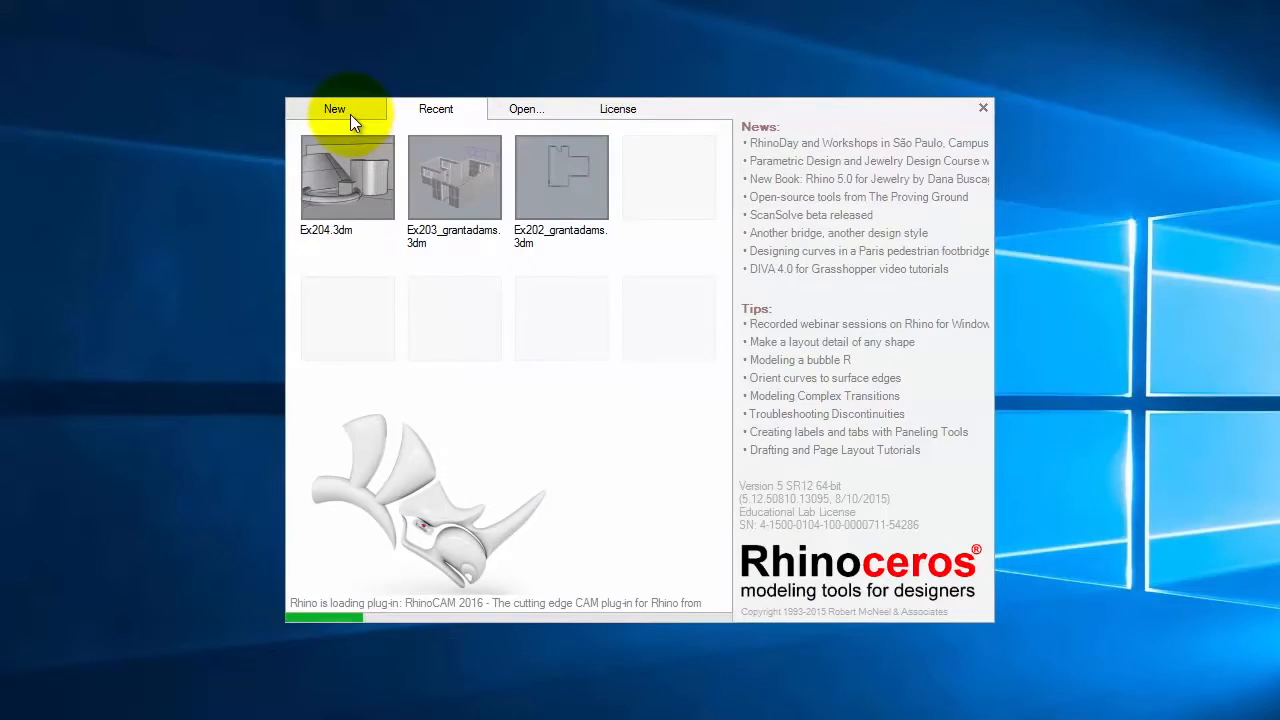
Create a new file from the Large Objects - Inches template and maximize the Top viewport.
{"action": "left_click", "coordinate": [440, 180]}
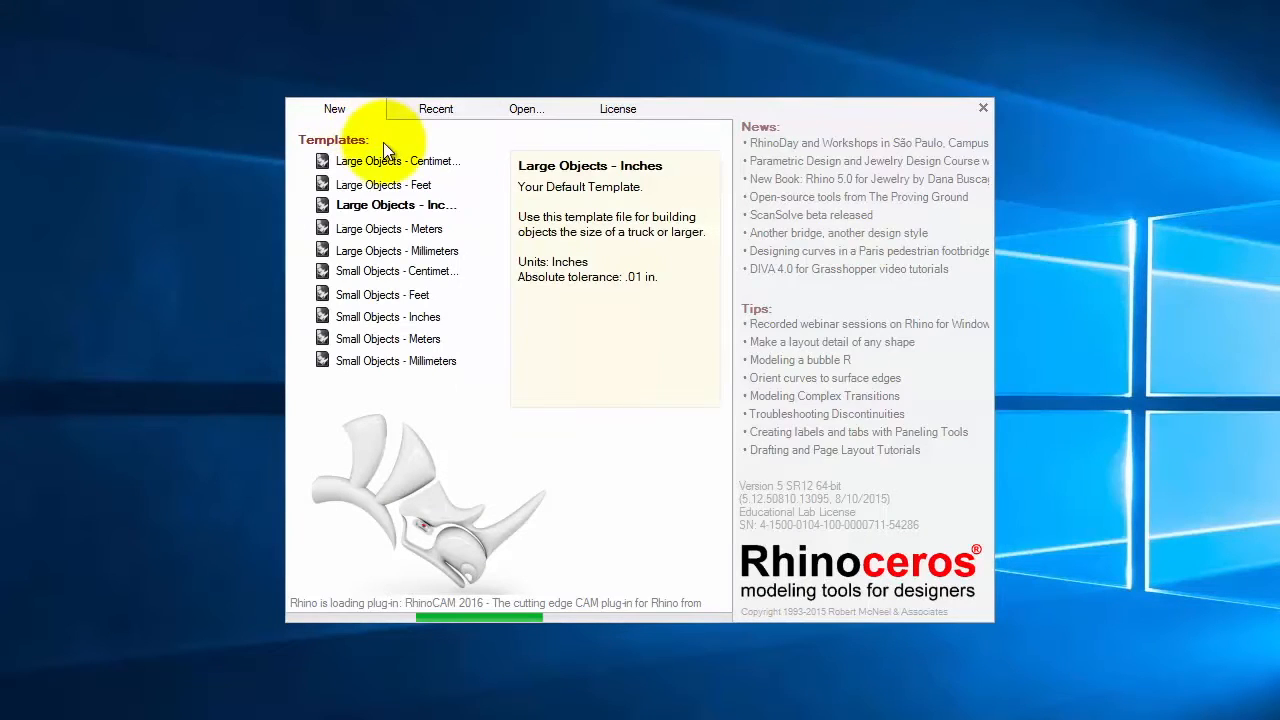
{"action": "left_click", "coordinate": [383, 212]}
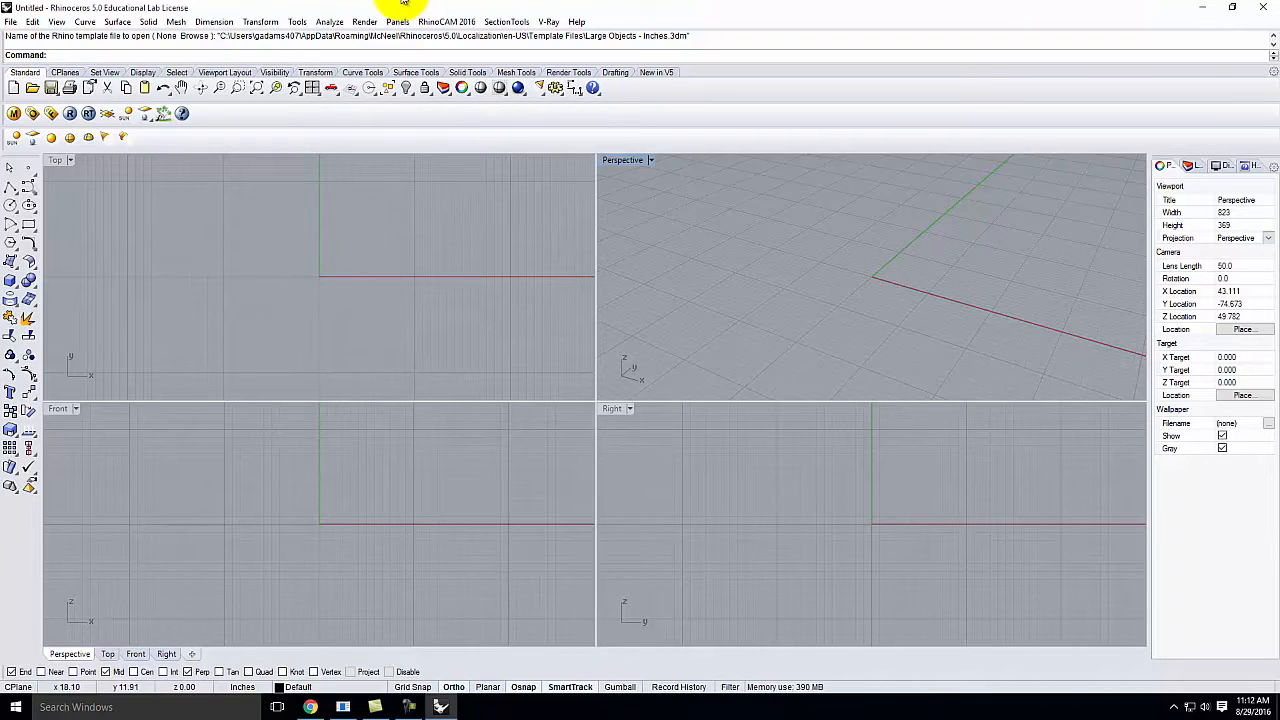
{"action": "left_click", "coordinate": [57, 160]}
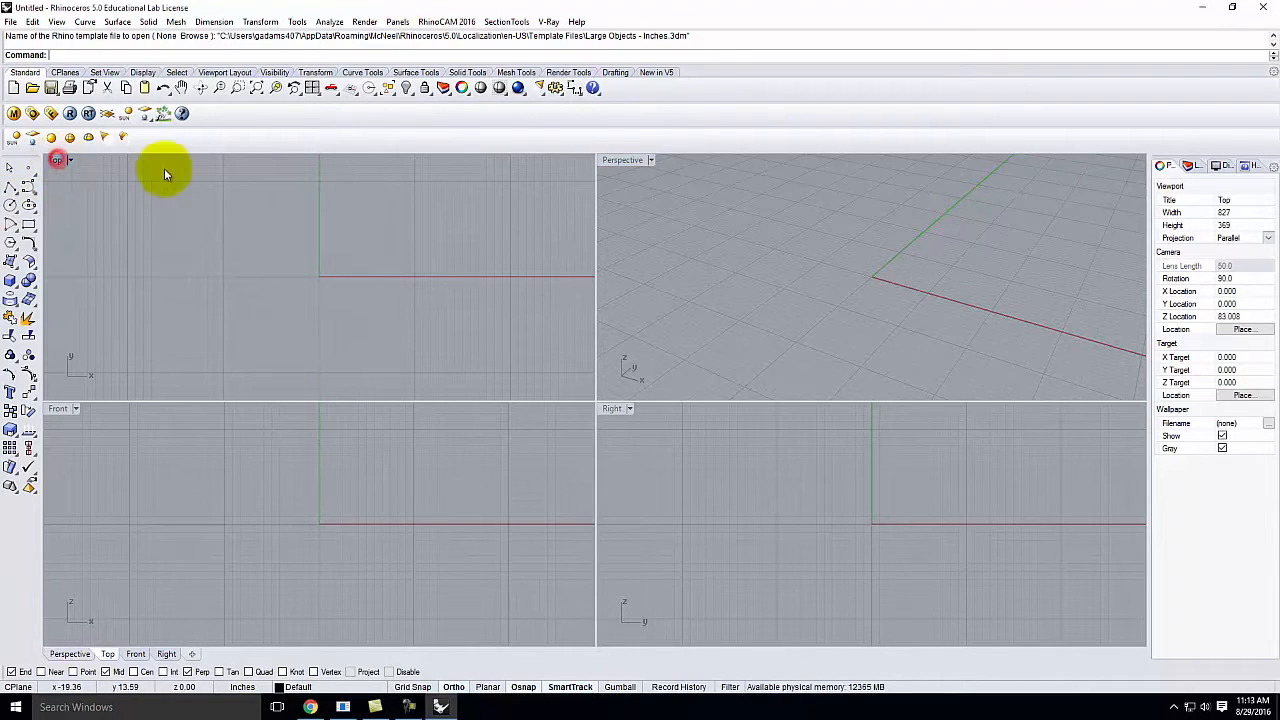
{"action": "double_click", "coordinate": [57, 160]}
{"action": "scroll", "coordinate": [358, 405], "scroll_direction": "down", "scroll_amount": 5}
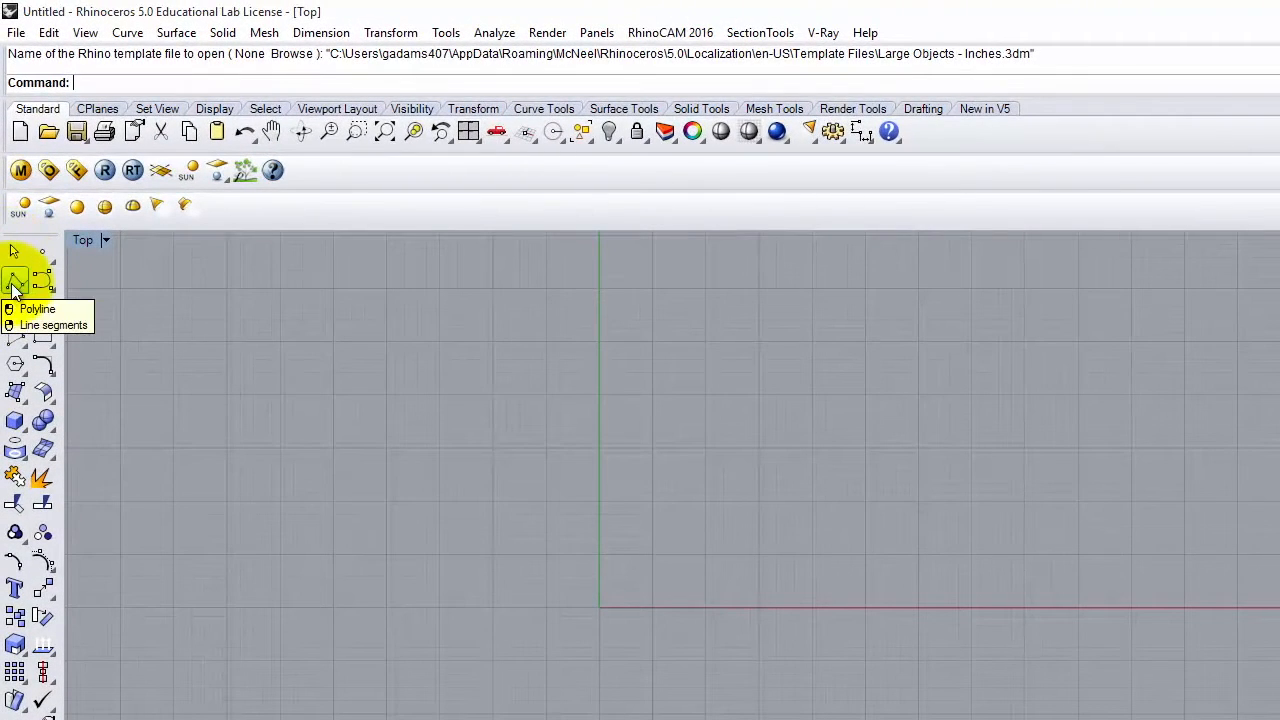
Start a polyline at the origin 0,0 and draw its first segment 36" straight up along the Y axis.
{"action": "left_click", "coordinate": [14, 285]}
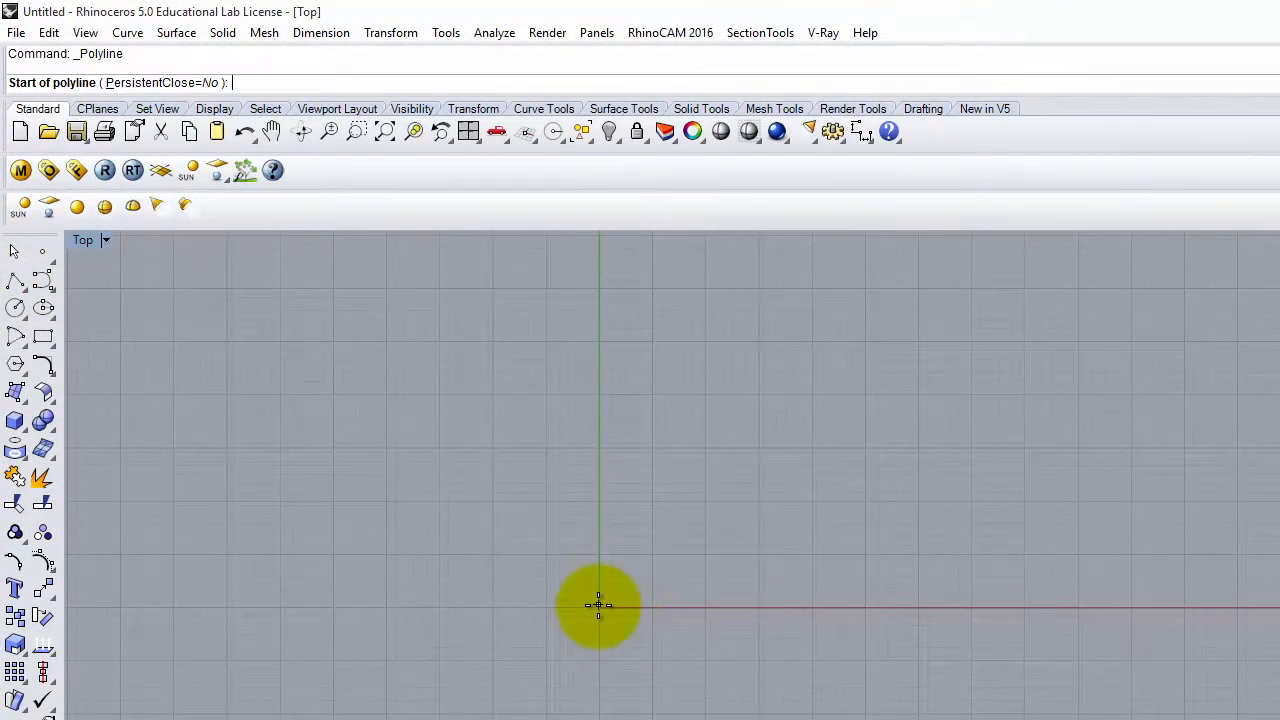
{"action": "type", "text": "0,0"}
{"action": "key", "text": "Return"}
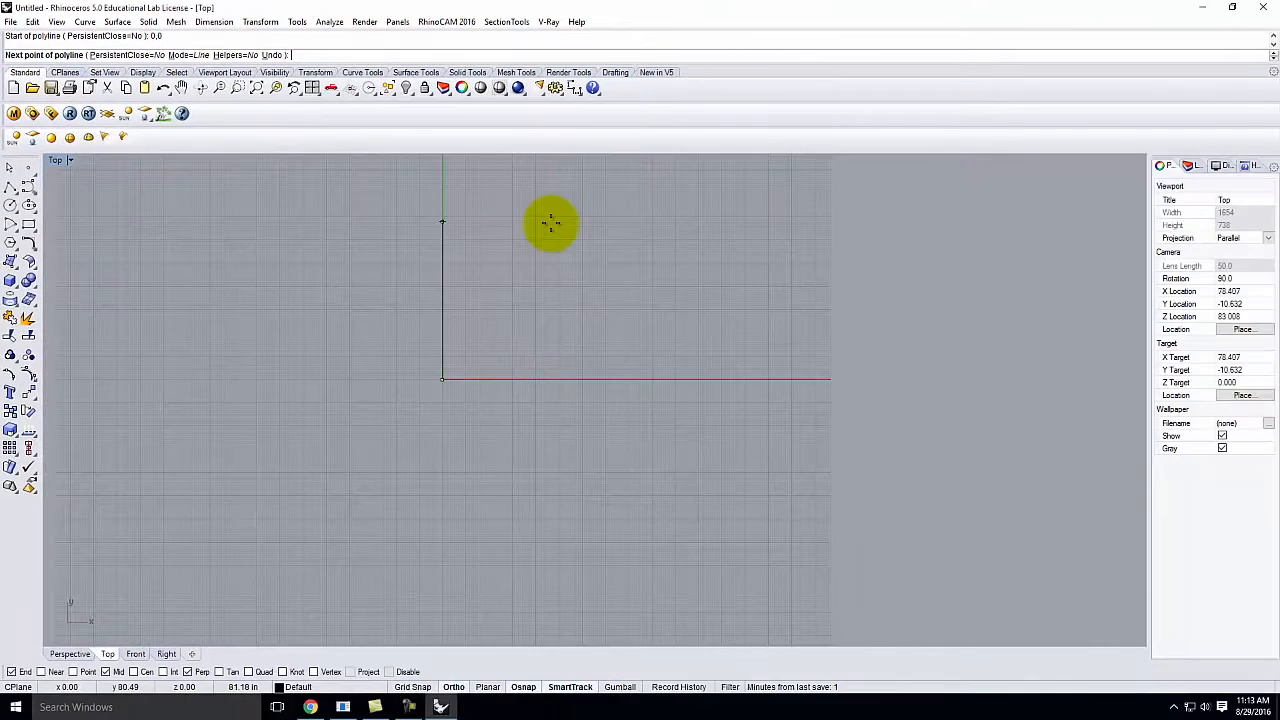
{"action": "type", "text": "36"}
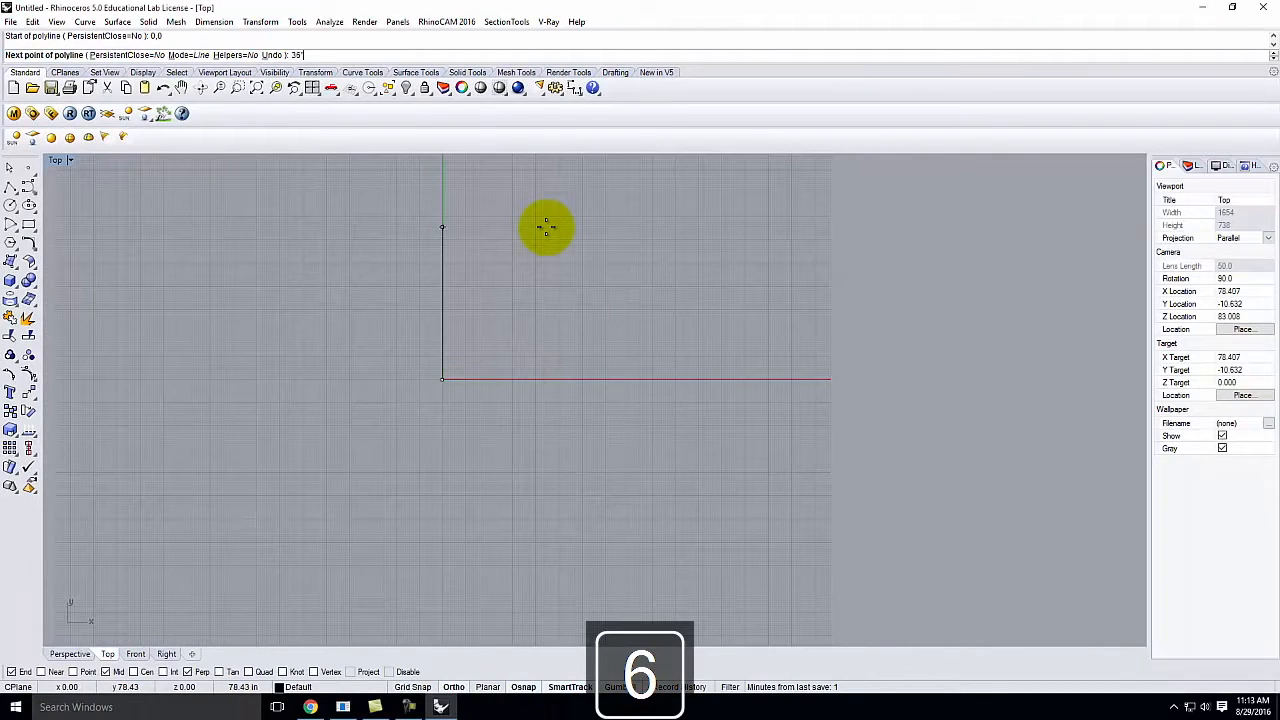
{"action": "key", "text": "Return"}
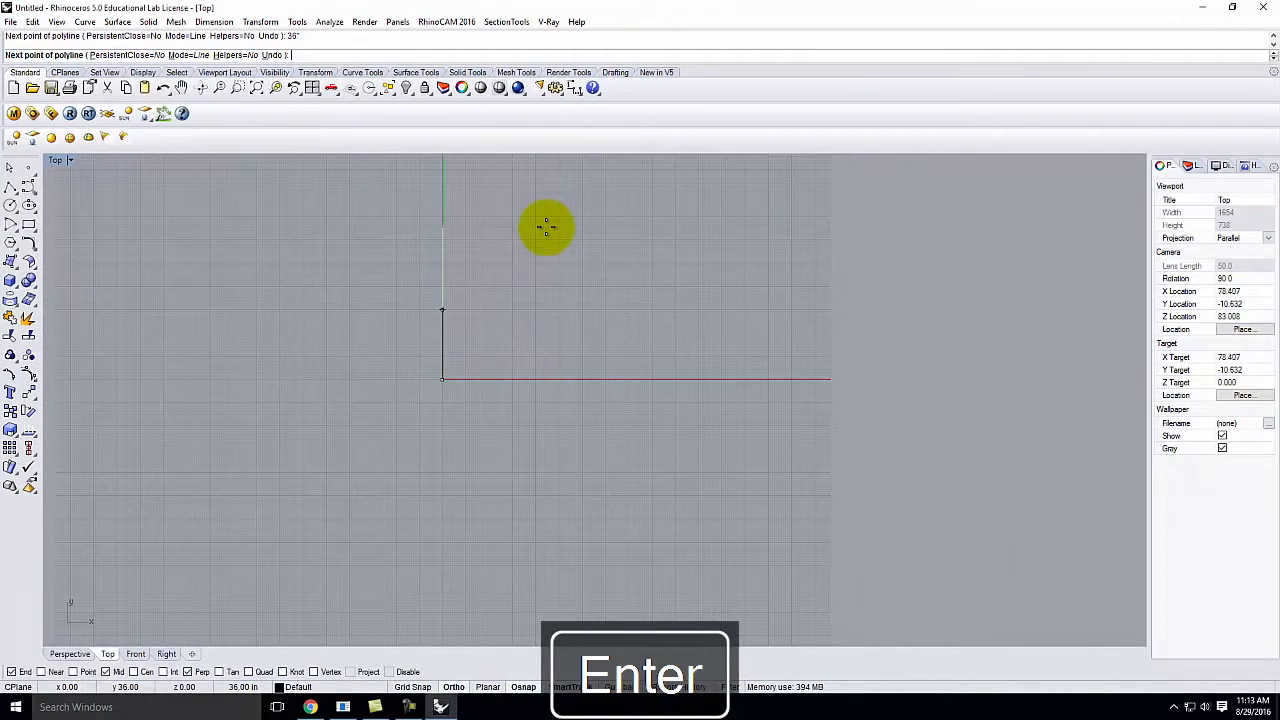
{"action": "left_click", "coordinate": [465, 220]}
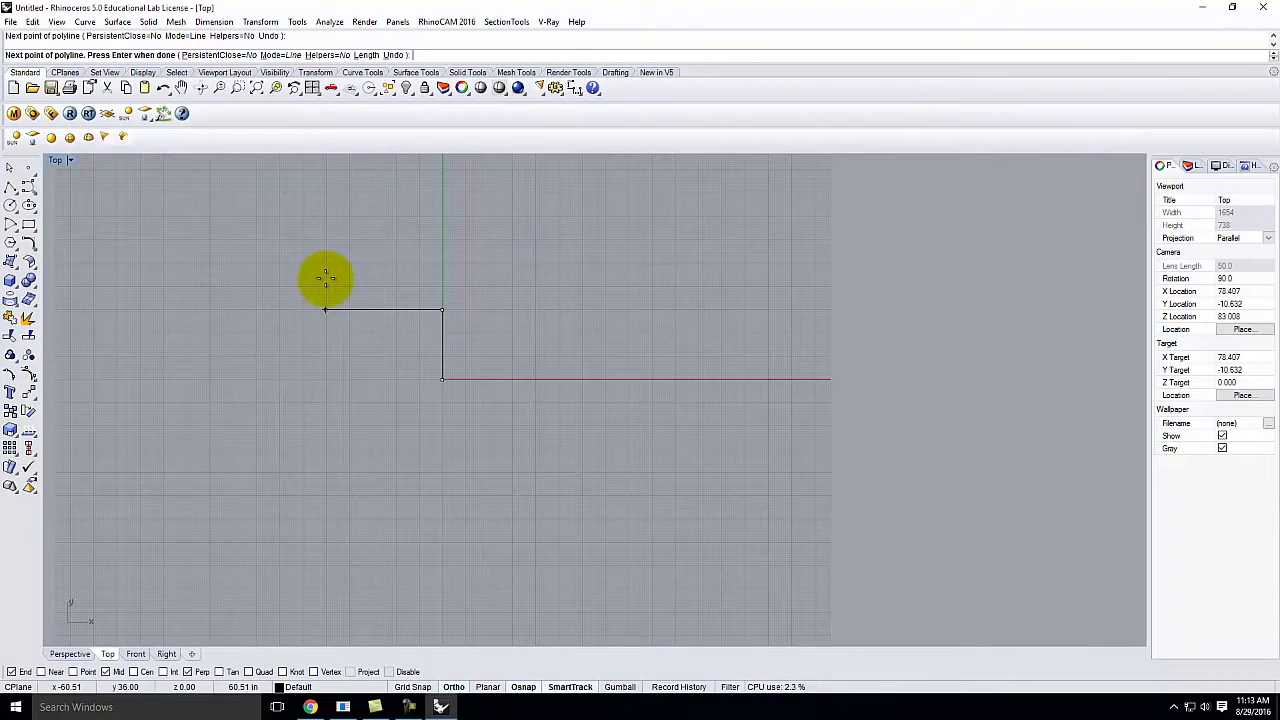
Add a 4" horizontal polyline segment toward negative X from the upper end of the vertical segment.
{"action": "type", "text": "4"}
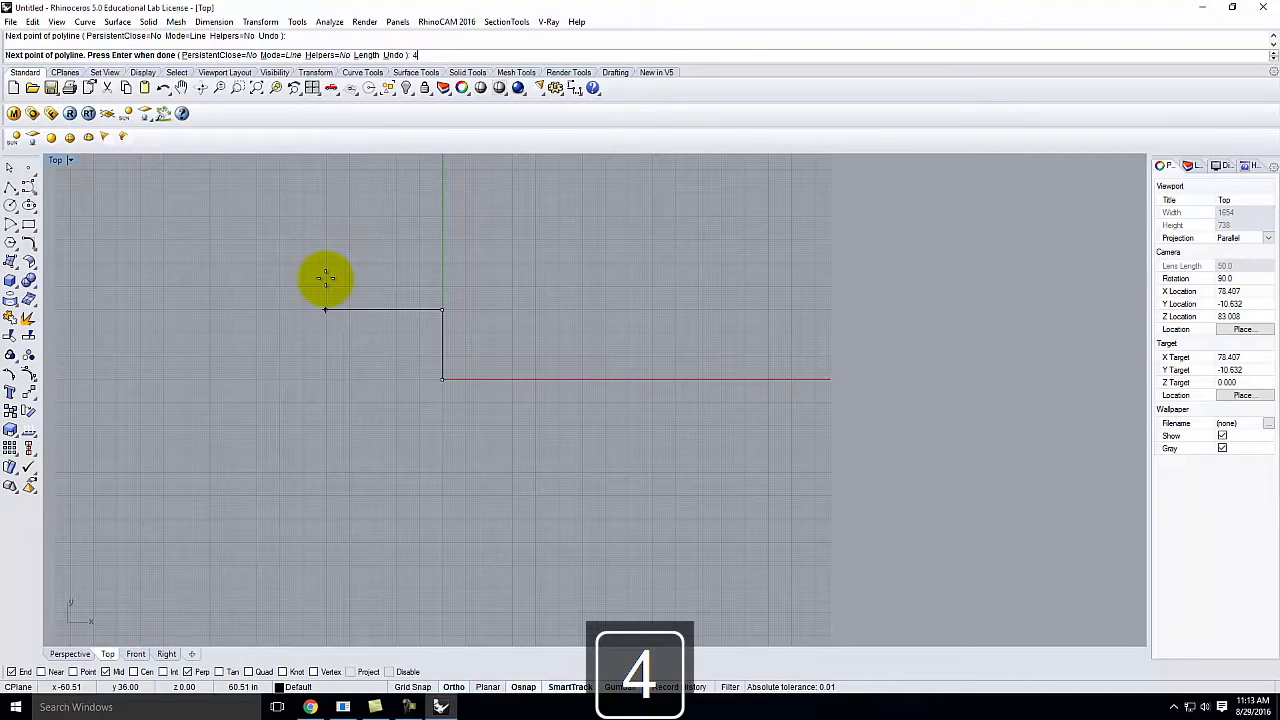
{"action": "key", "text": "Return"}
{"action": "left_click", "coordinate": [318, 305]}
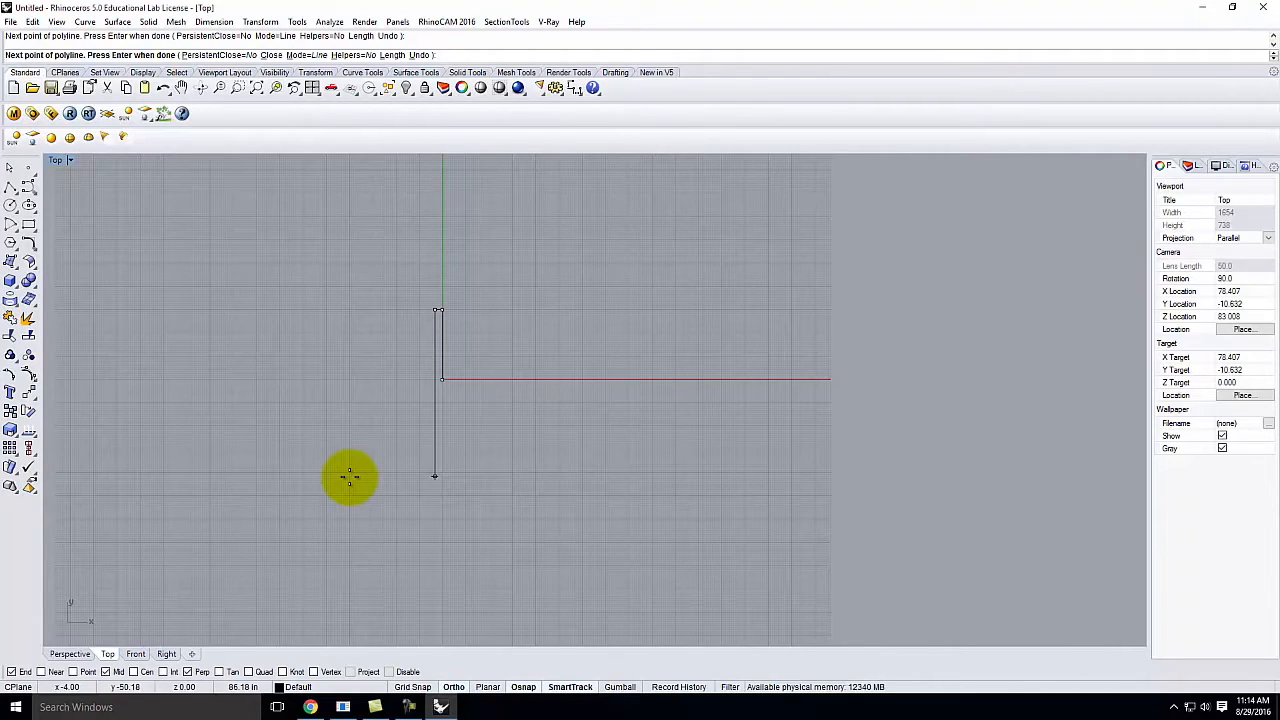
Add the sloped outer side of the first leg with the relative point @-2,-36.
{"action": "key", "text": "F8"}
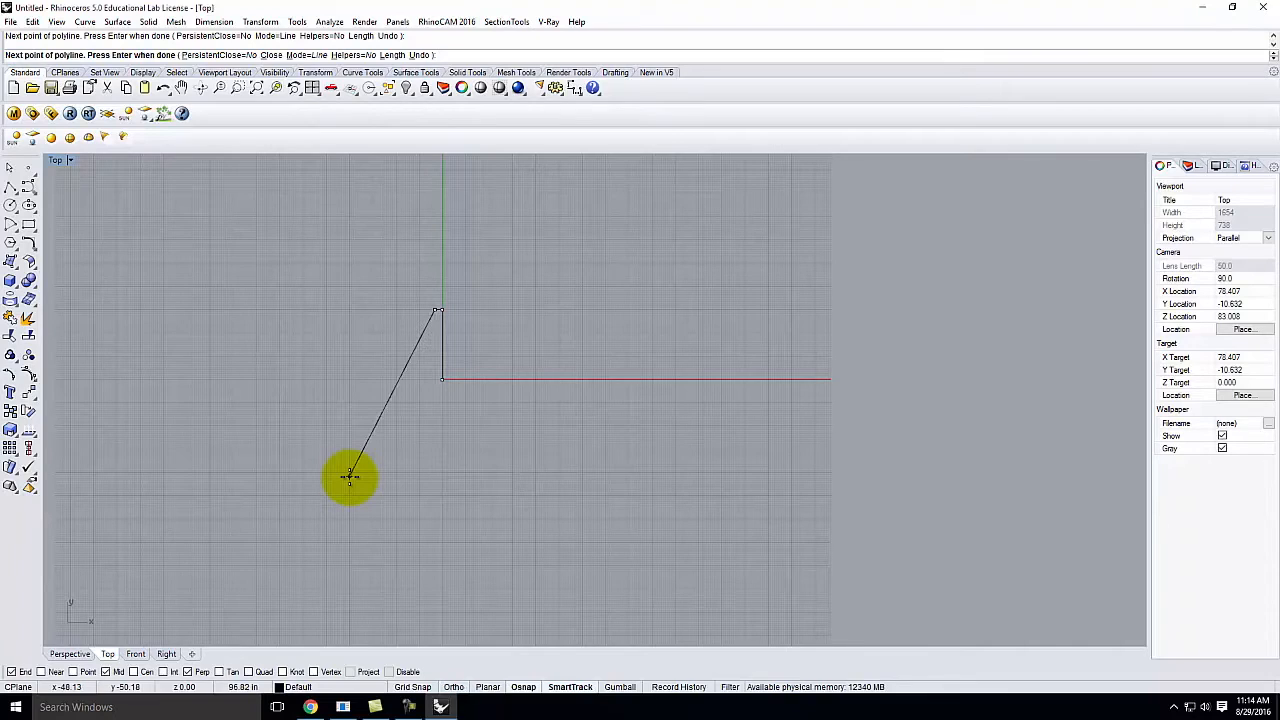
{"action": "type", "text": "@"}
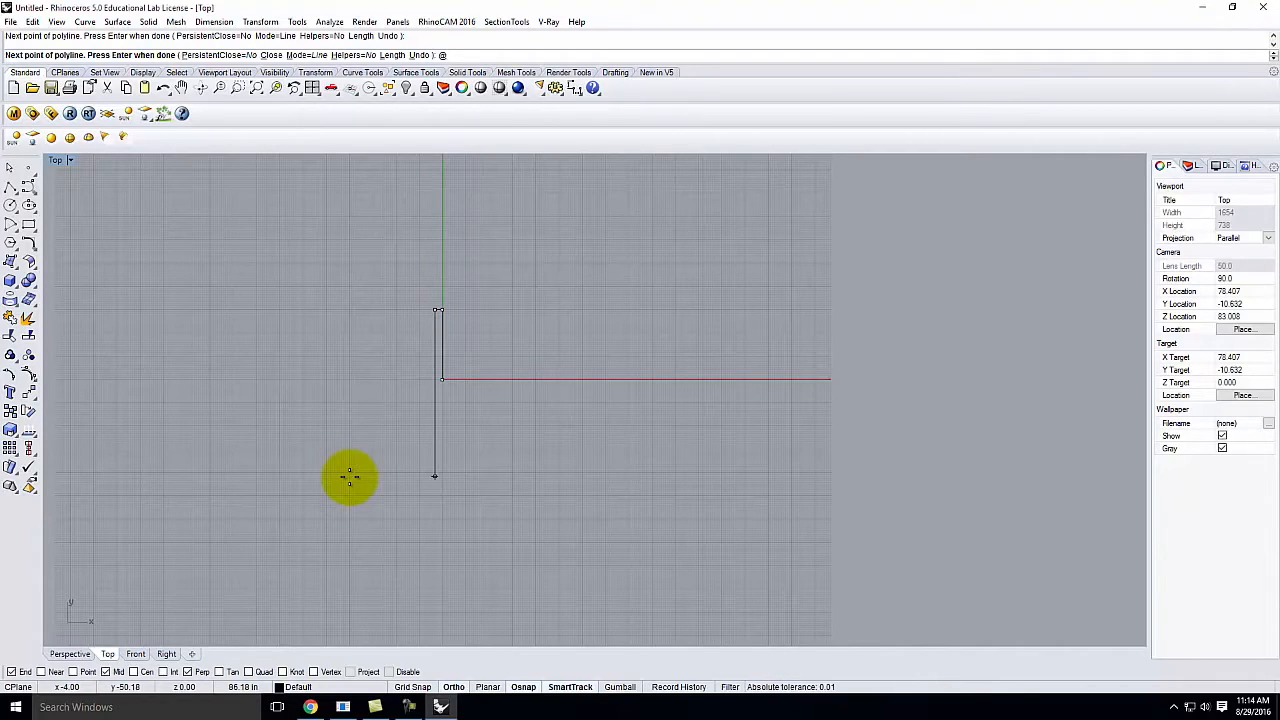
{"action": "type", "text": "-2"}
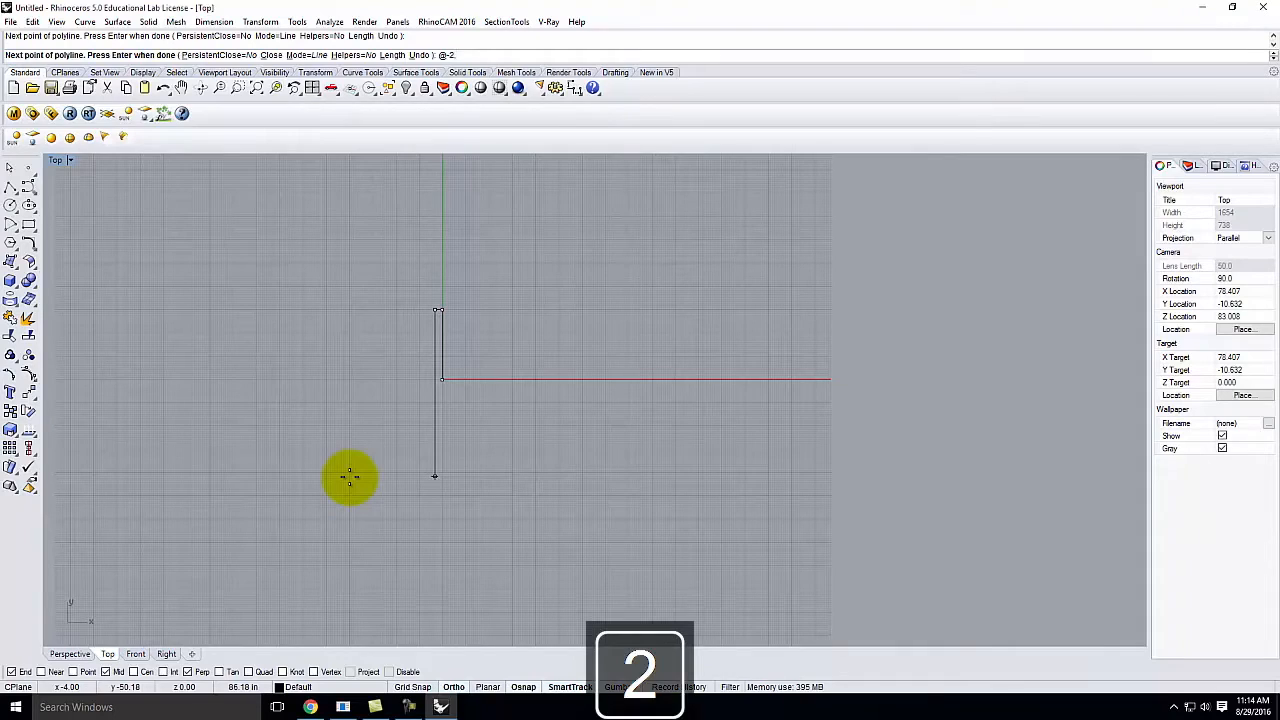
{"action": "type", "text": "-36"}
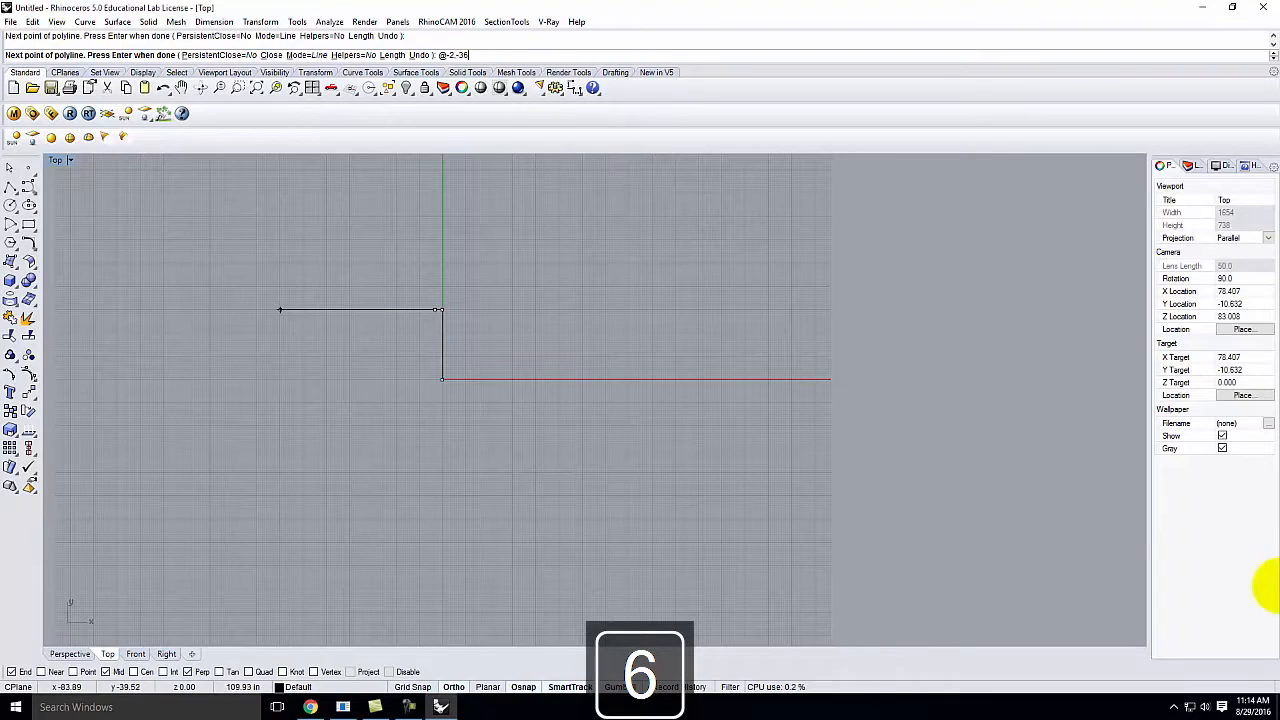
{"action": "key", "text": "shift+Return"}
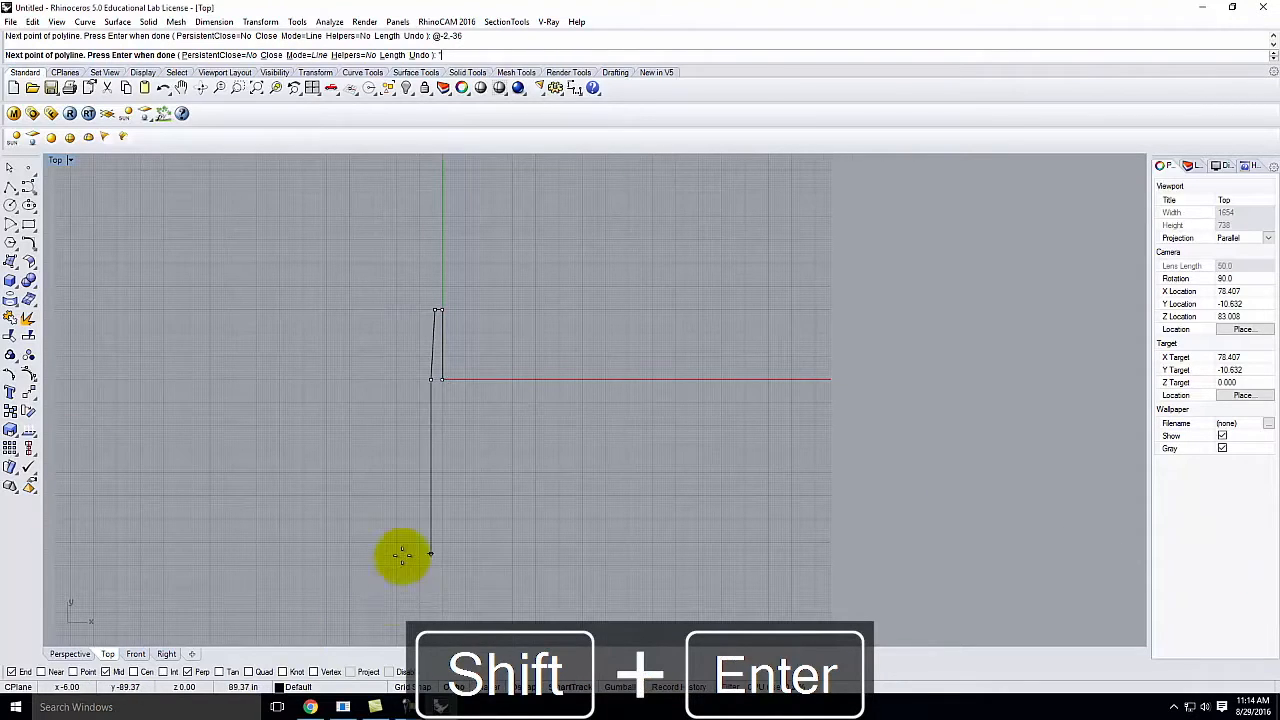
Add a 6" vertical polyline segment straight down from the foot of the sloped side.
{"action": "scroll", "coordinate": [450, 265], "scroll_direction": "up", "scroll_amount": 5}
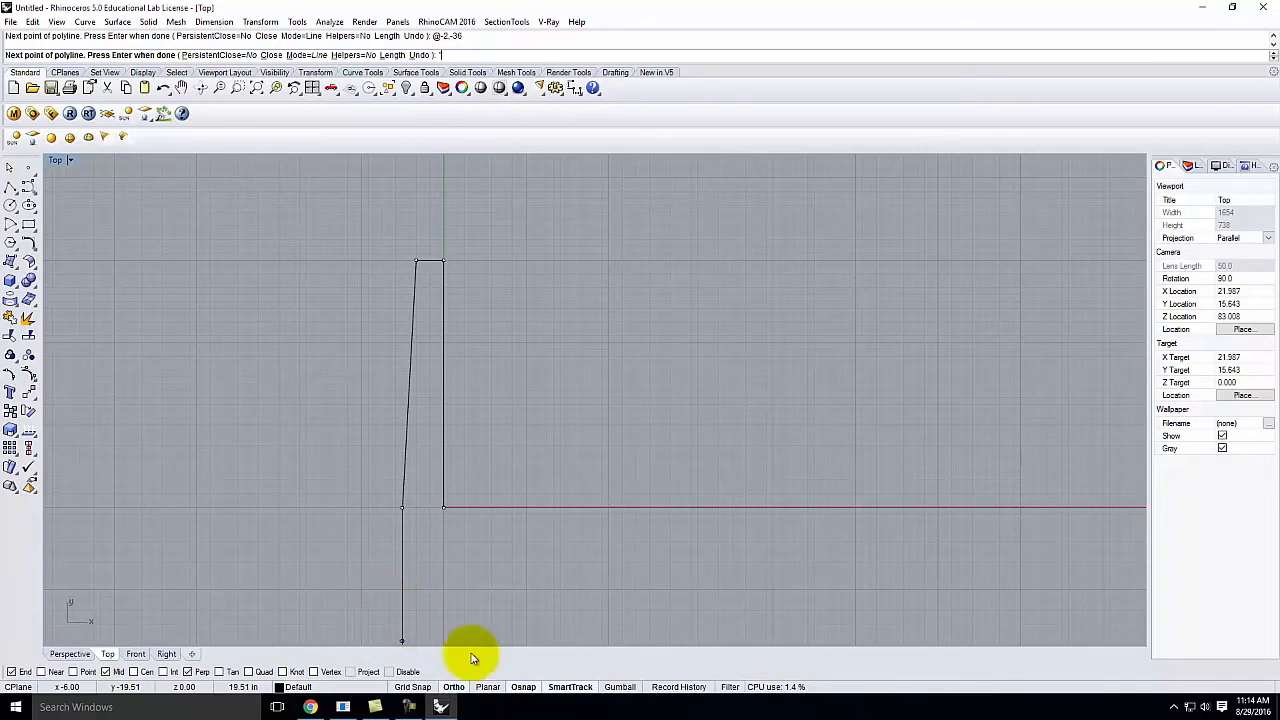
{"action": "type", "text": "6"}
{"action": "key", "text": "Return"}
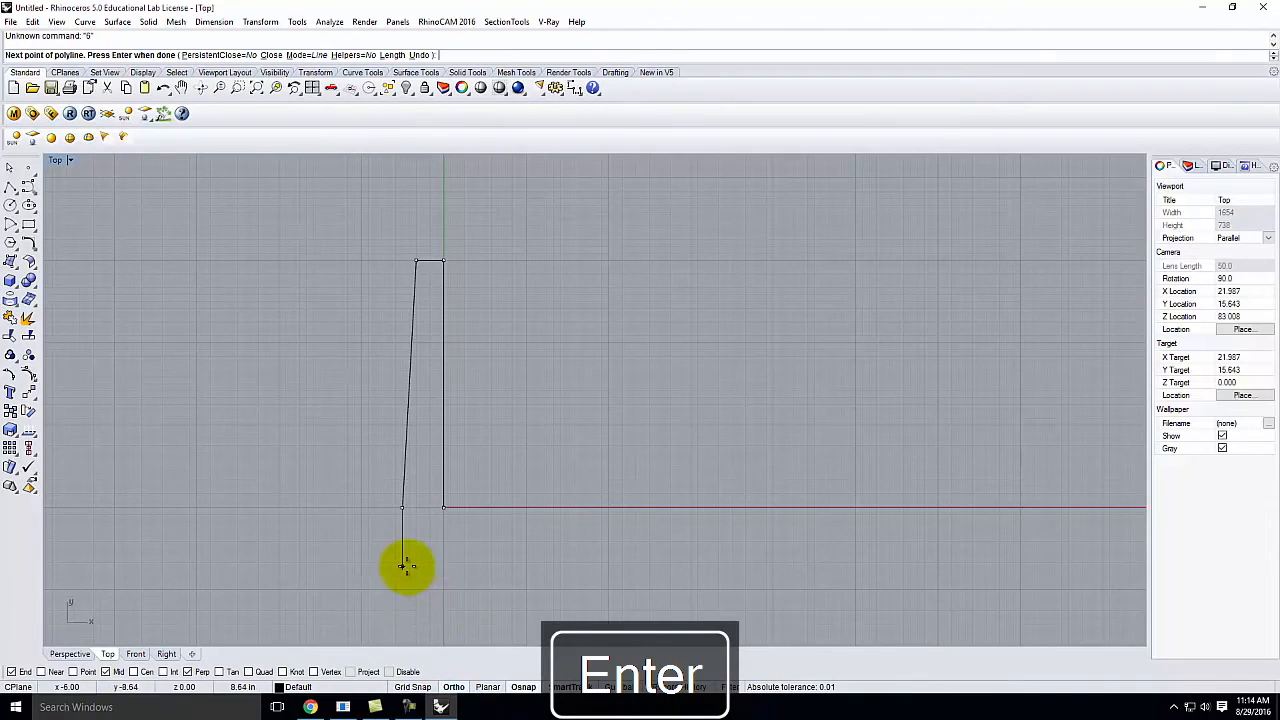
{"action": "type", "text": "6"}
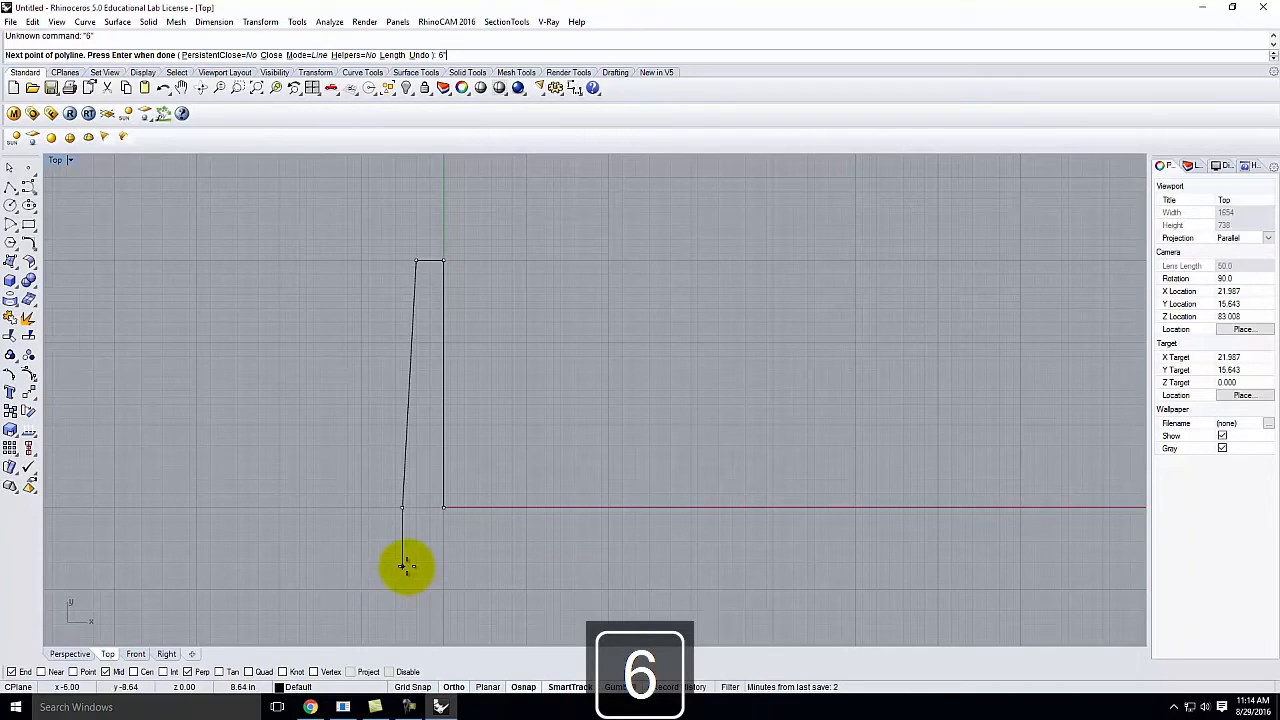
{"action": "key", "text": "Return"}
{"action": "left_click", "coordinate": [423, 597]}
{"action": "scroll", "coordinate": [392, 518], "scroll_direction": "down", "scroll_amount": 4}
{"action": "scroll", "coordinate": [466, 590], "scroll_direction": "up", "scroll_amount": 3}
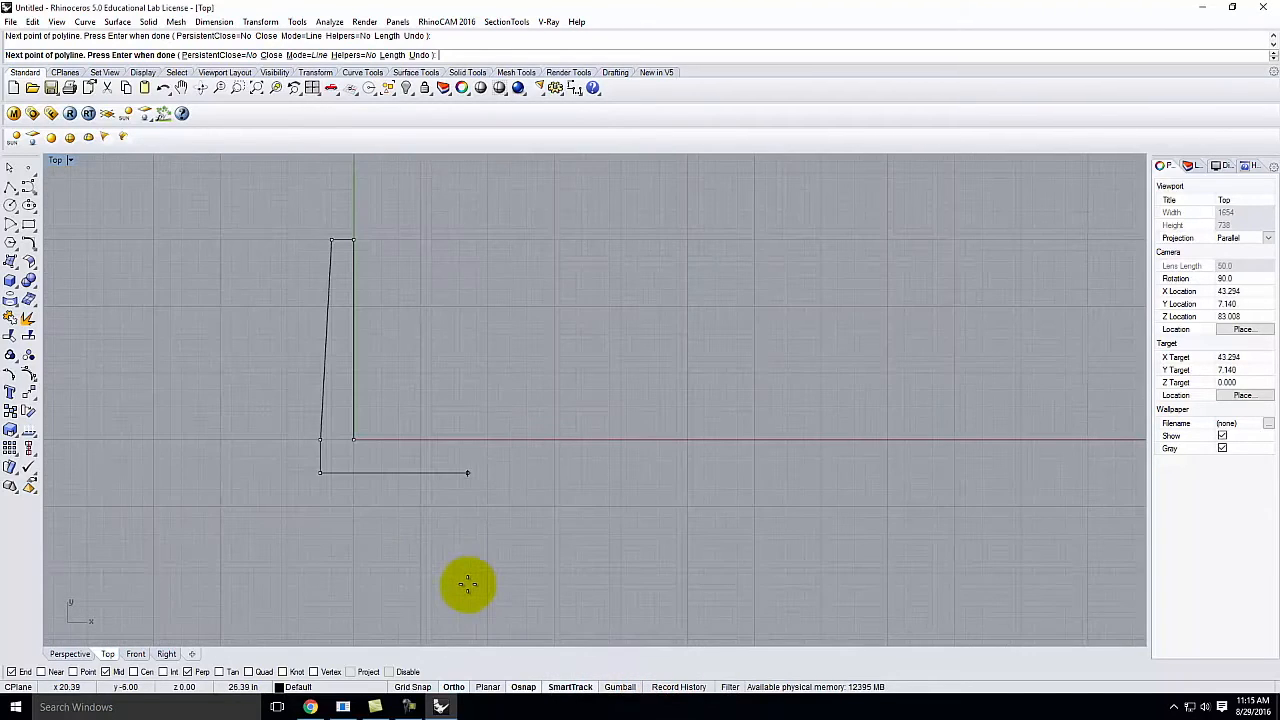
{"action": "type", "text": "@"}
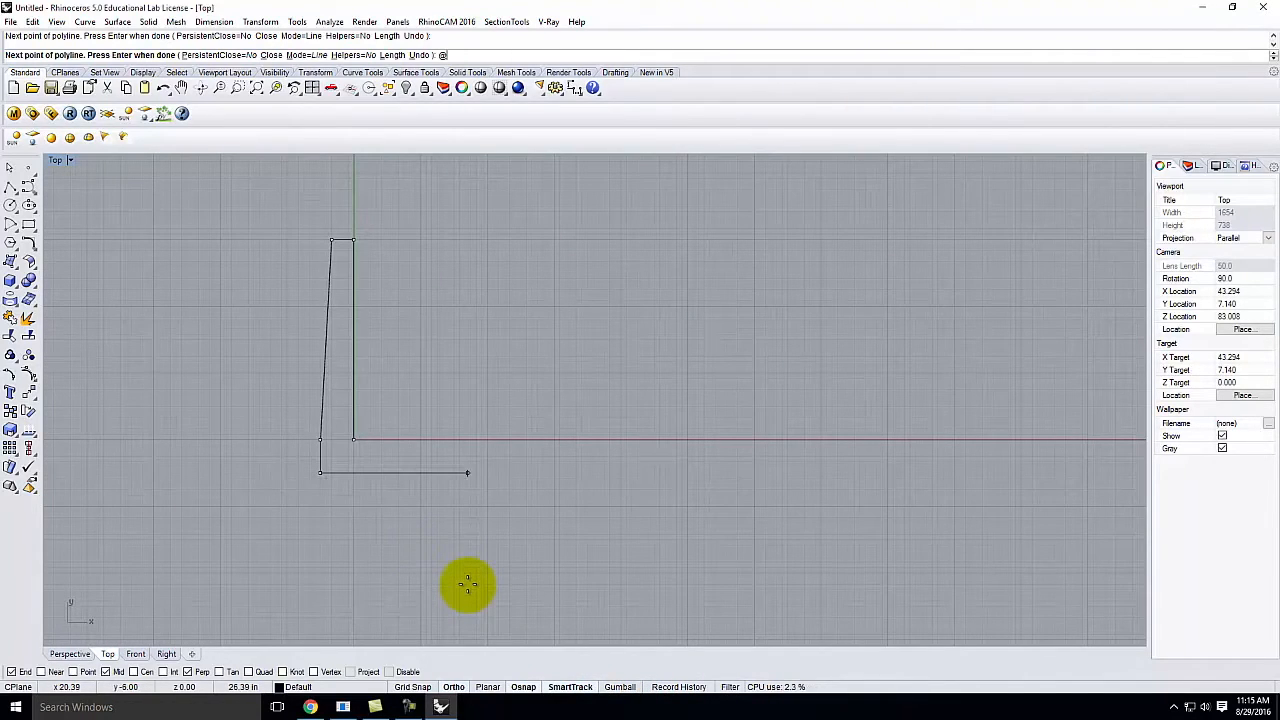
{"action": "type", "text": "30"}
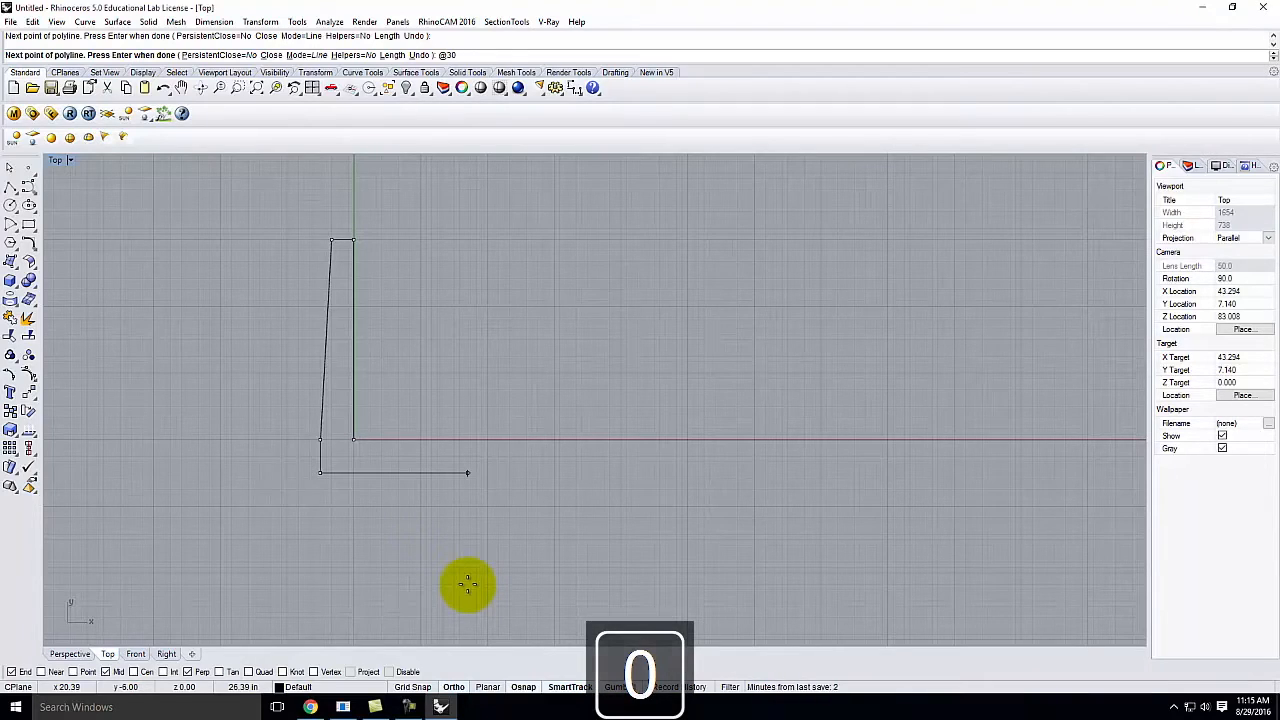
{"action": "type", "text": ",-6"}
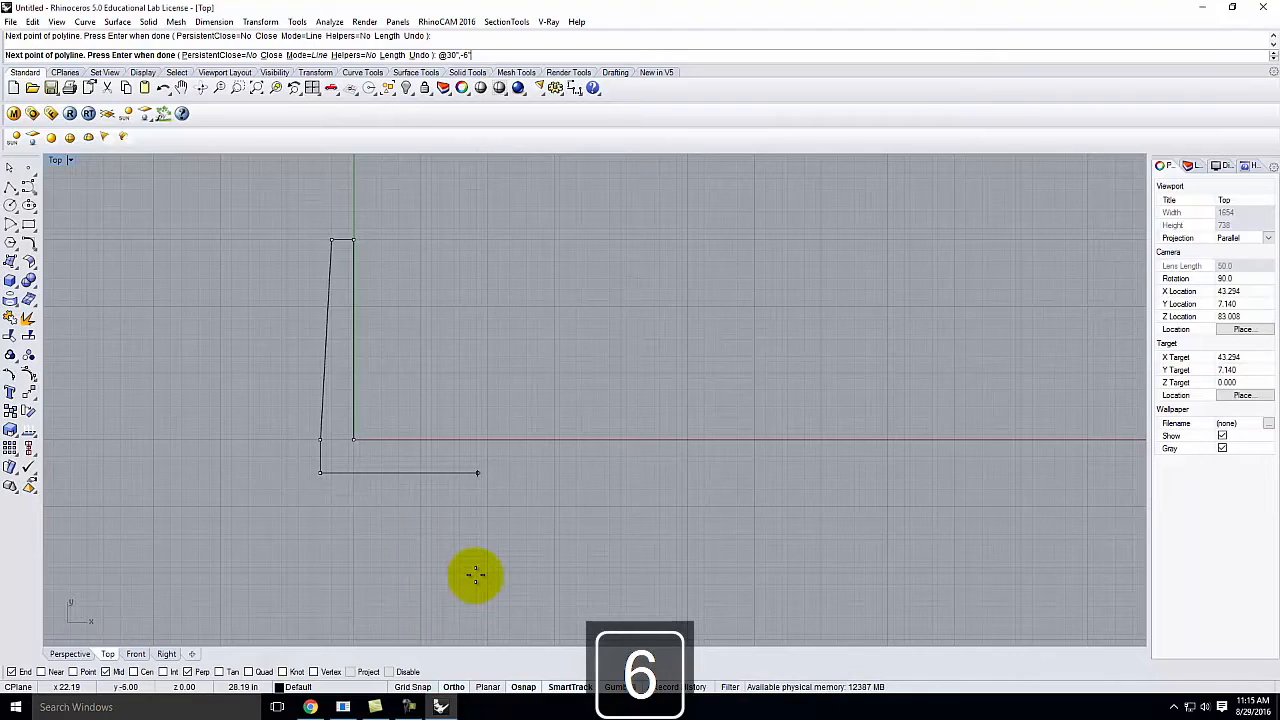
{"action": "key", "text": "Return"}
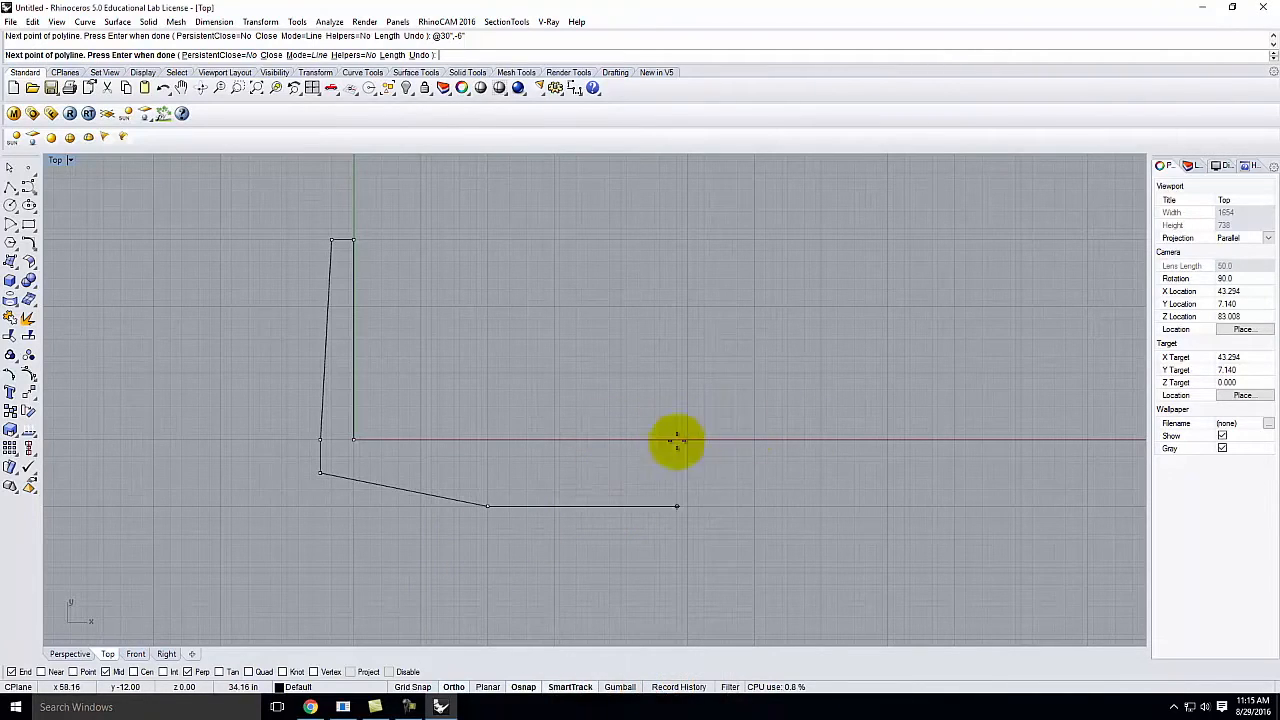
{"action": "type", "text": "@"}
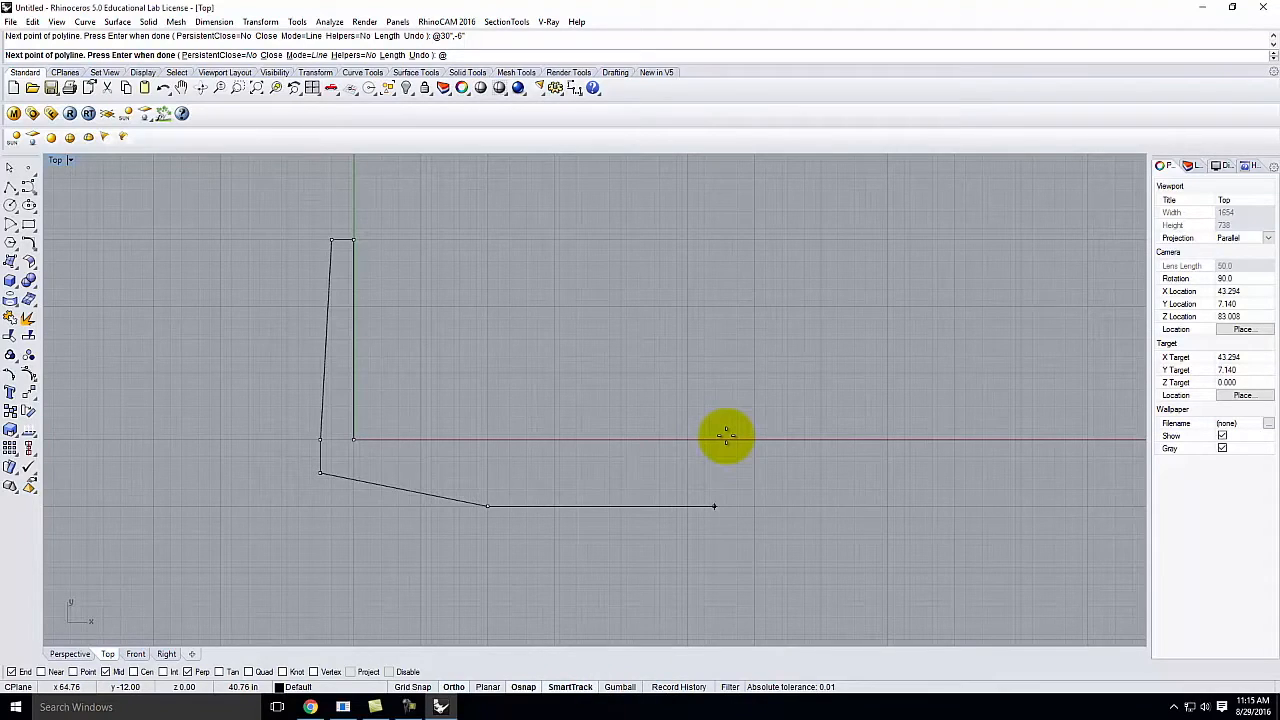
{"action": "type", "text": "30'"}
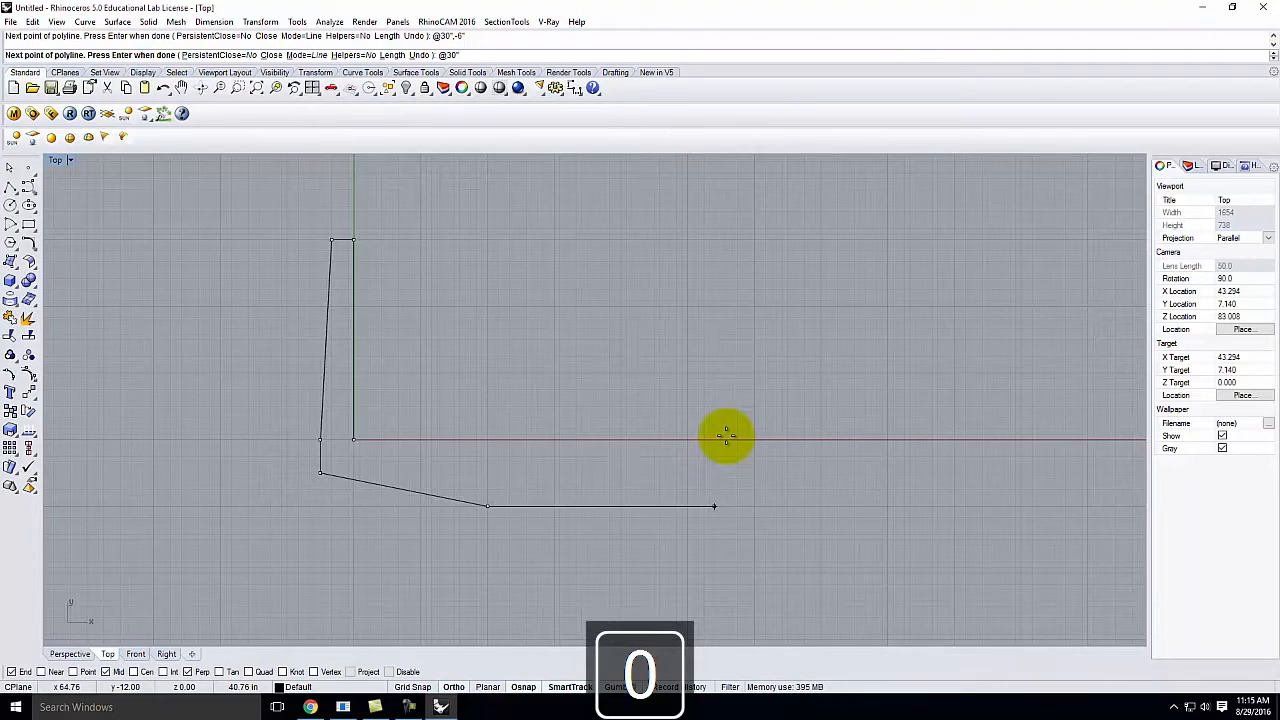
{"action": "type", "text": "\""}
{"action": "key", "text": "Return"}
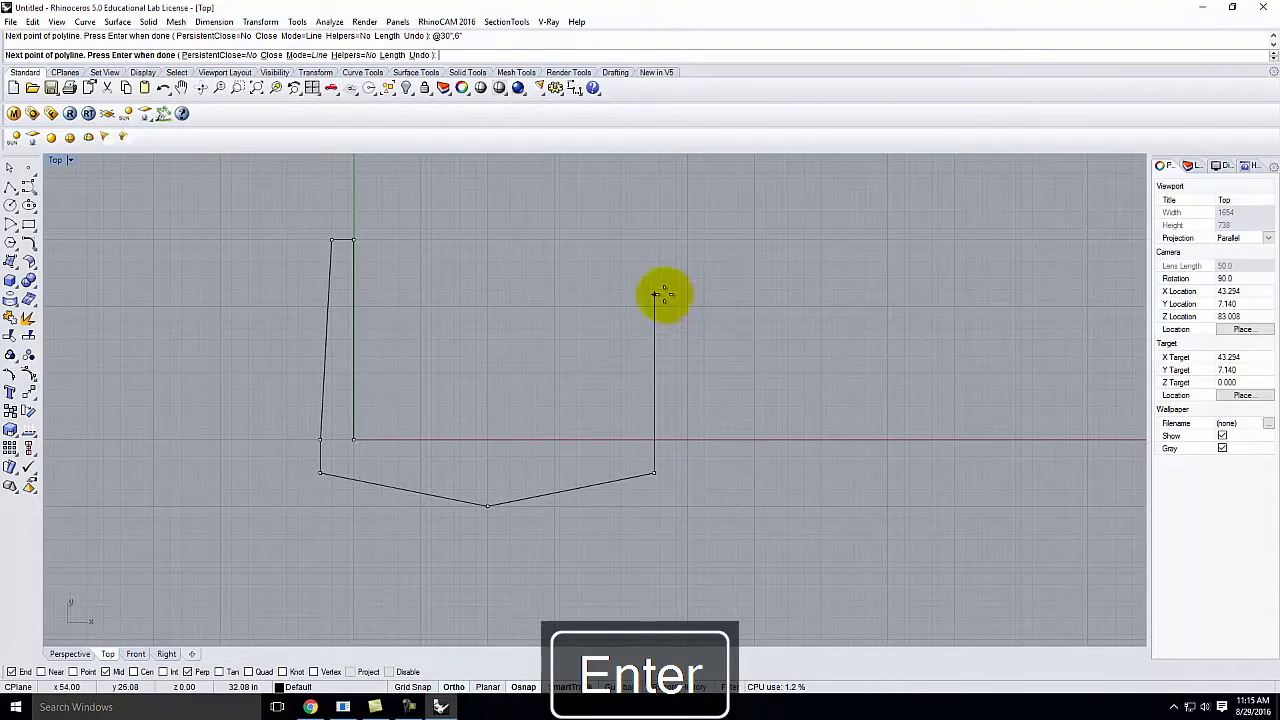
Add a 6" segment straight up on the far side, followed by the sloped outer side using relative point @-2",36".
{"action": "type", "text": "6'"}
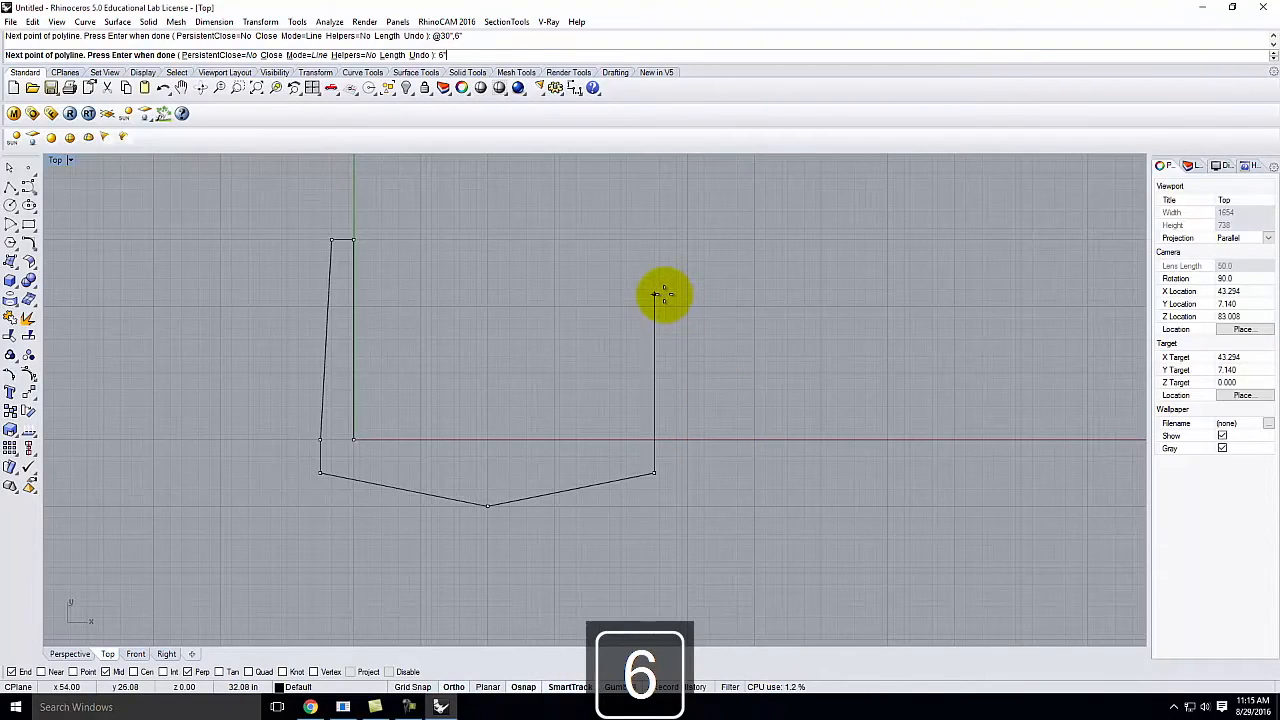
{"action": "key", "text": "Return"}
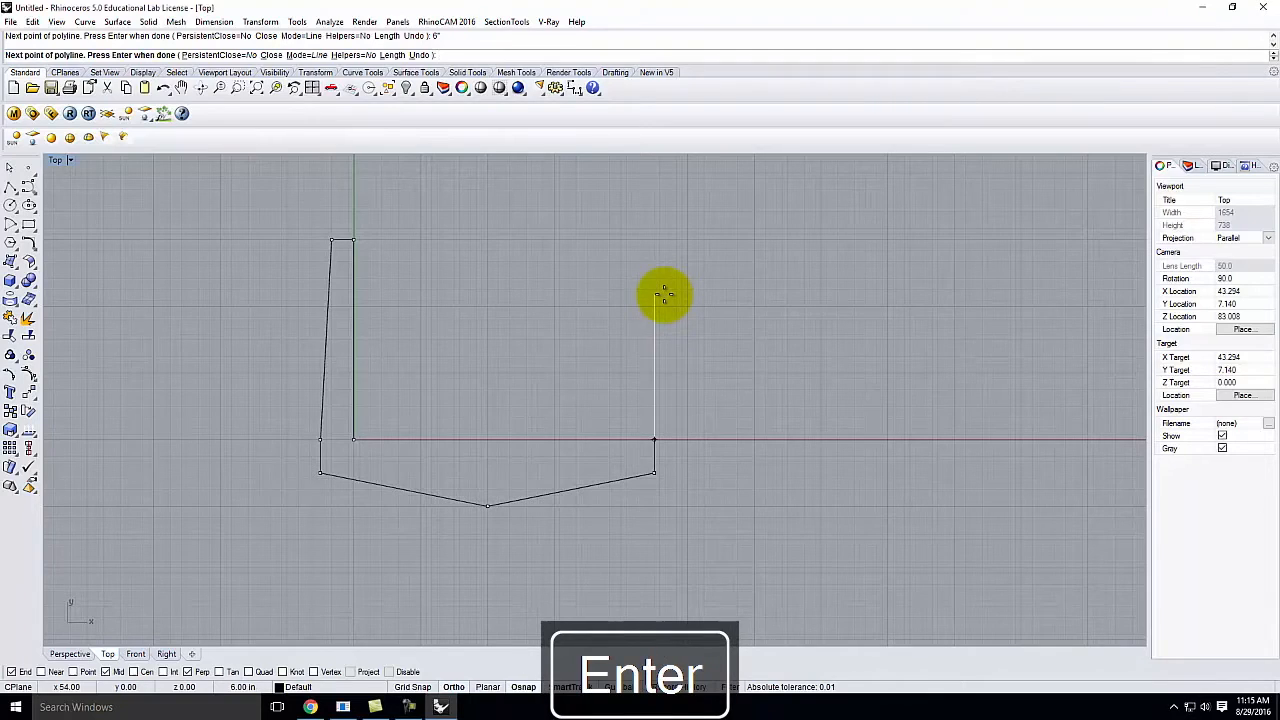
{"action": "left_click", "coordinate": [618, 236]}
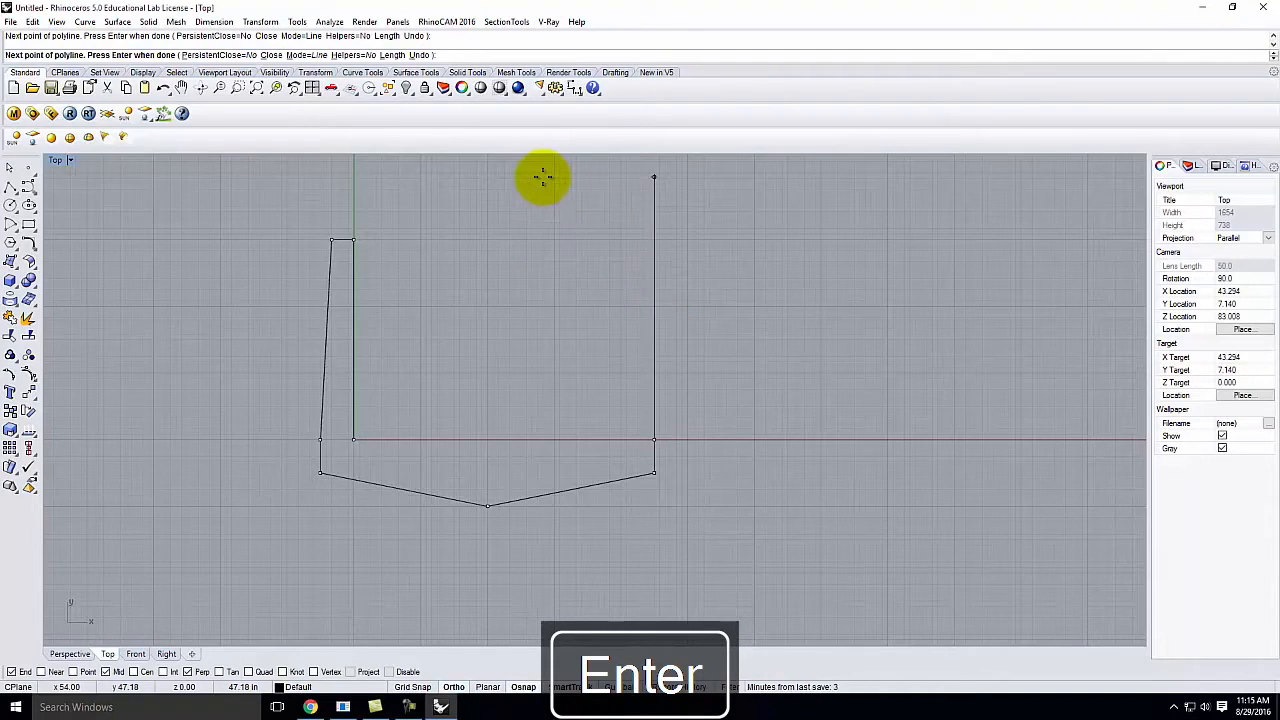
{"action": "type", "text": "@"}
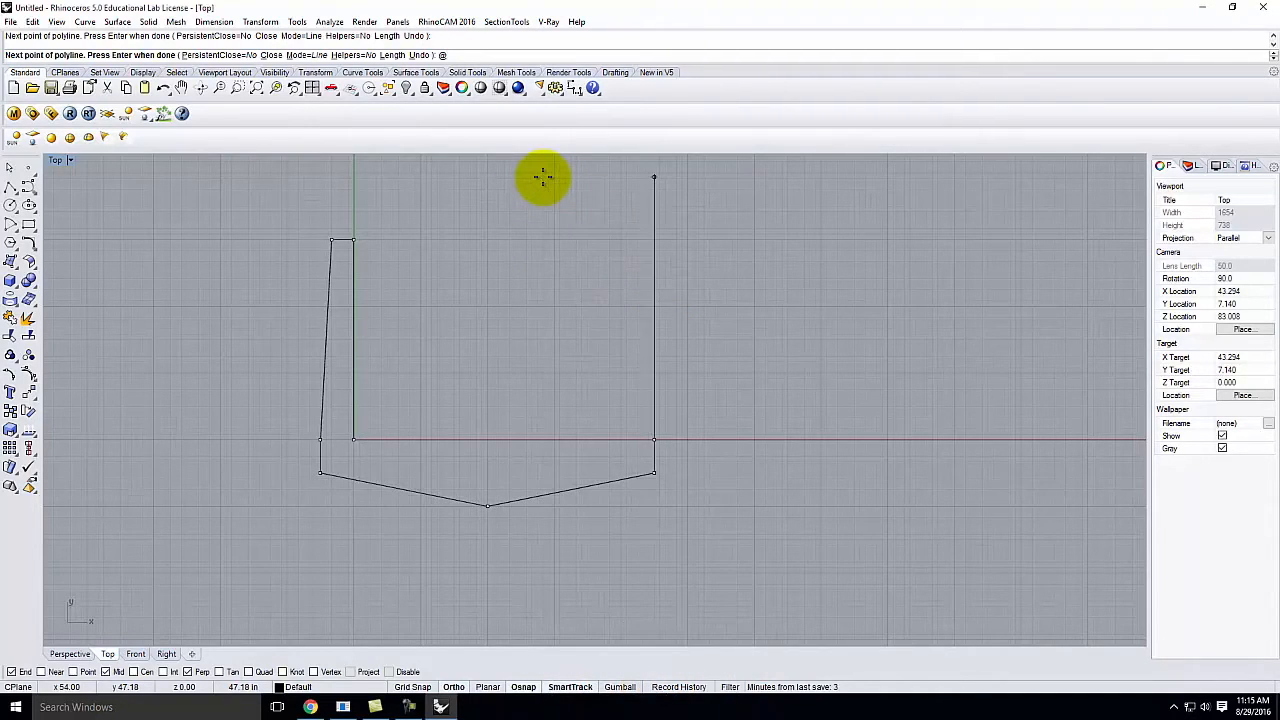
{"action": "type", "text": "-2',36\""}
{"action": "key", "text": "Return"}
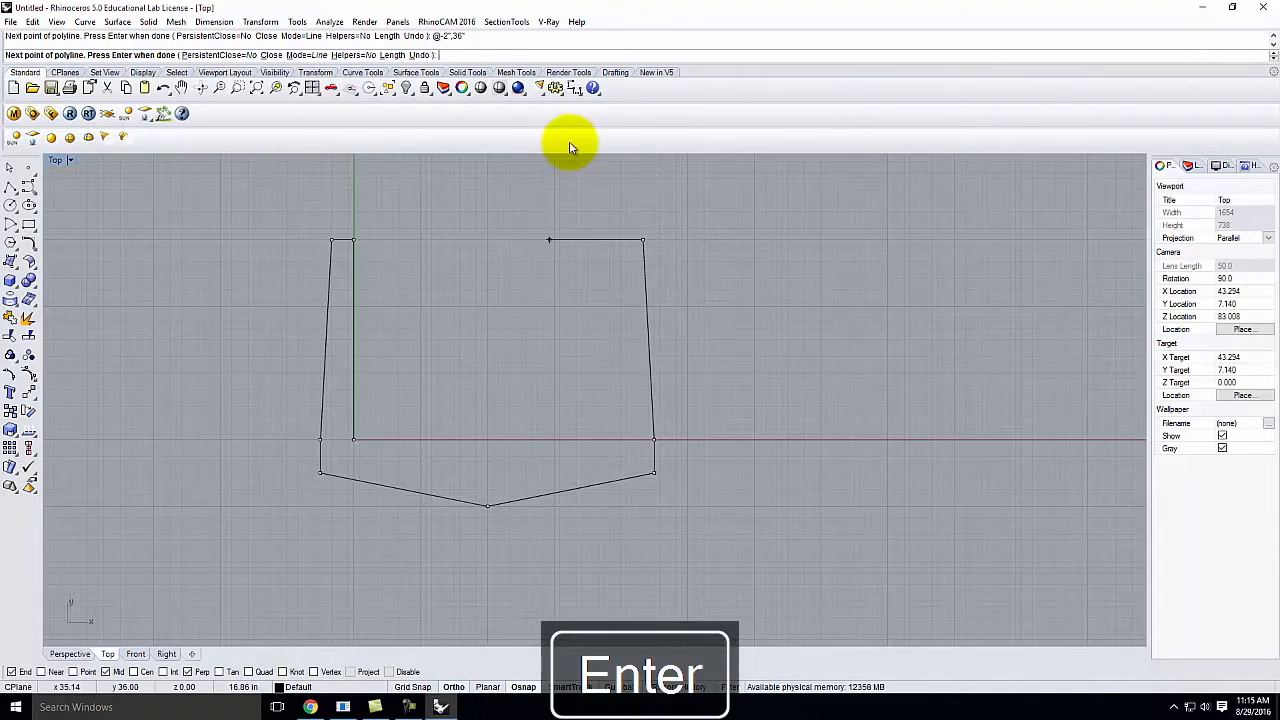
Add a 4" horizontal segment toward negative X across the top of the second leg.
{"action": "type", "text": "4'"}
{"action": "key", "text": "Return"}
{"action": "left_click", "coordinate": [526, 206]}
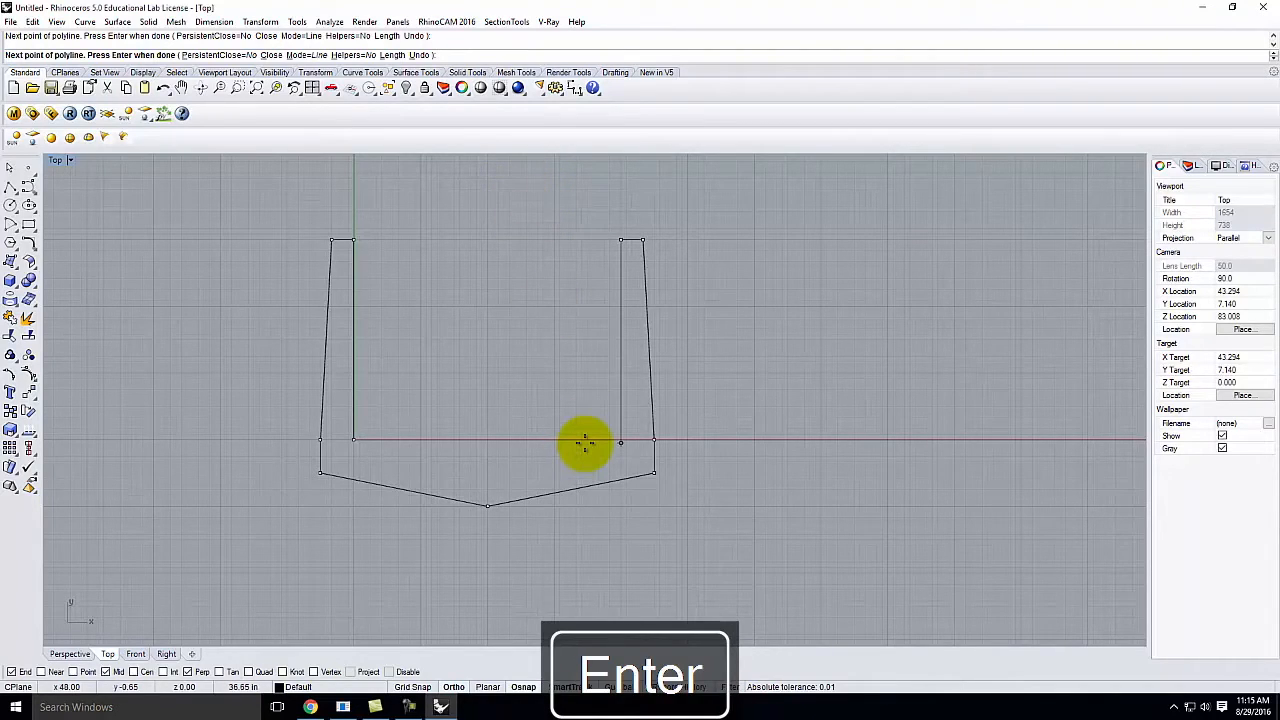
Add a 36" inner segment straight down the second leg and close the polyline back to its start point.
{"action": "type", "text": "366"}
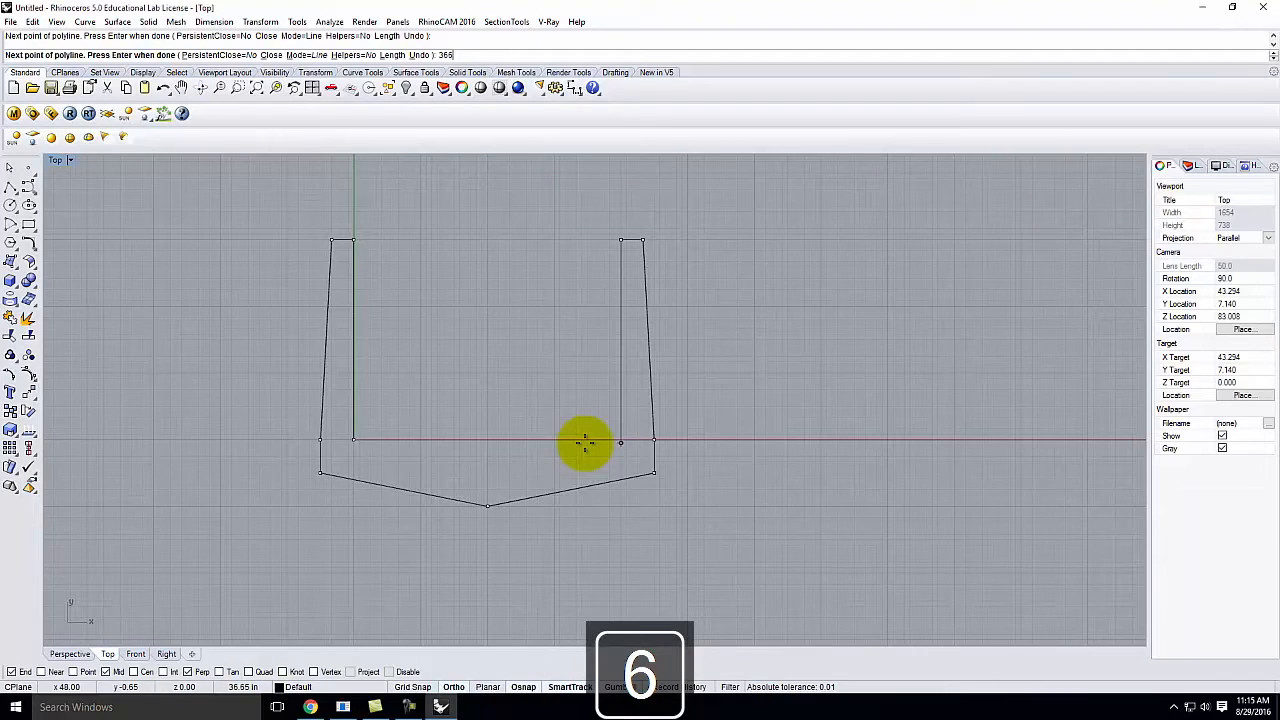
{"action": "key", "text": "BackSpace"}
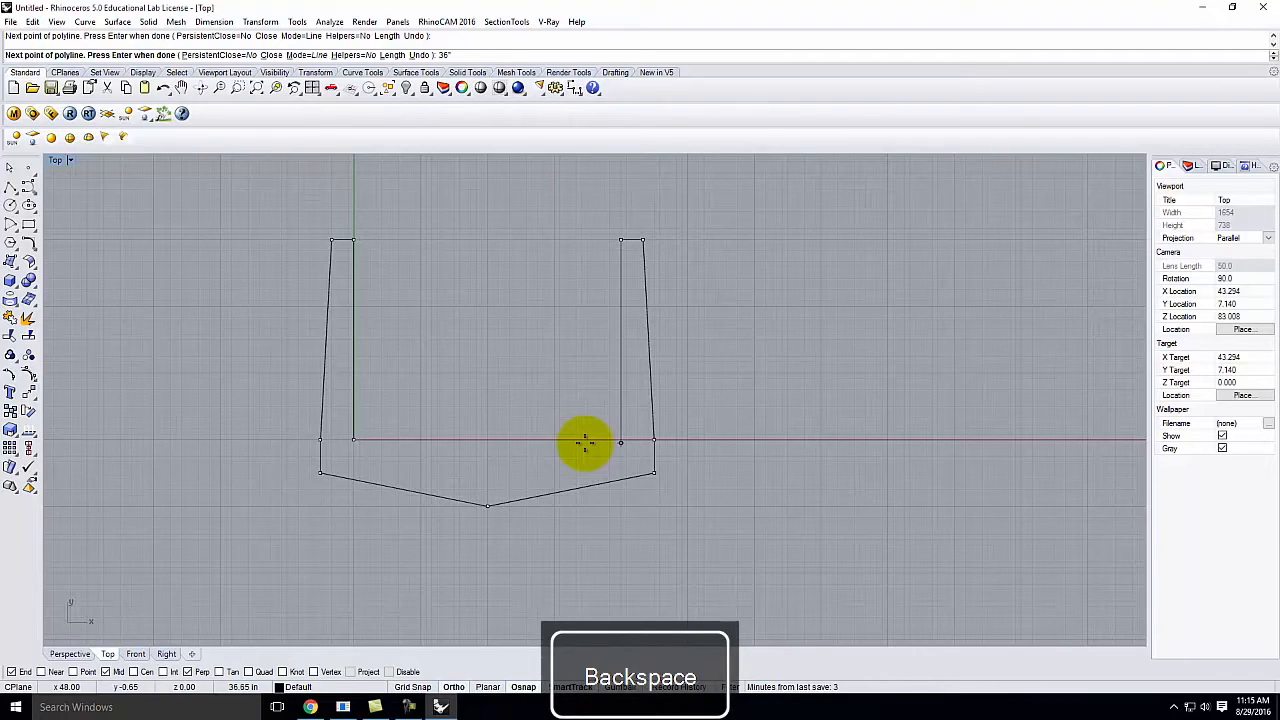
{"action": "key", "text": "Return"}
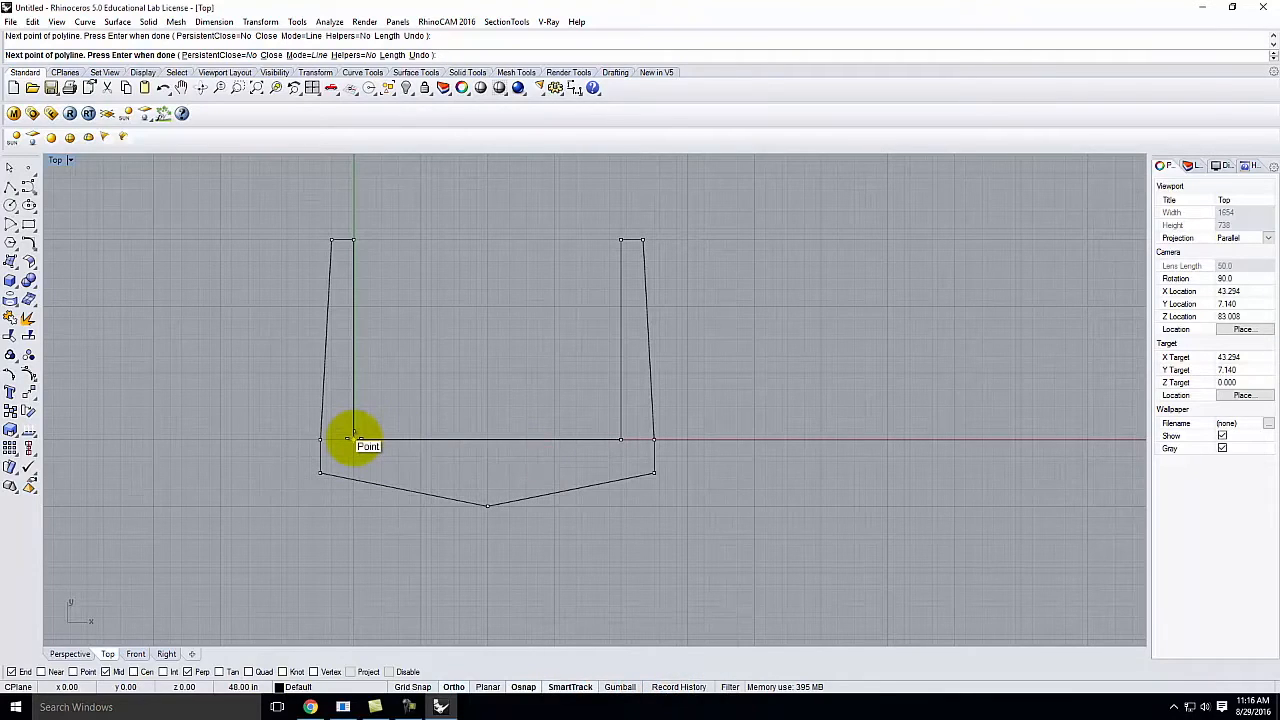
{"action": "type", "text": "c"}
{"action": "key", "text": "Return"}
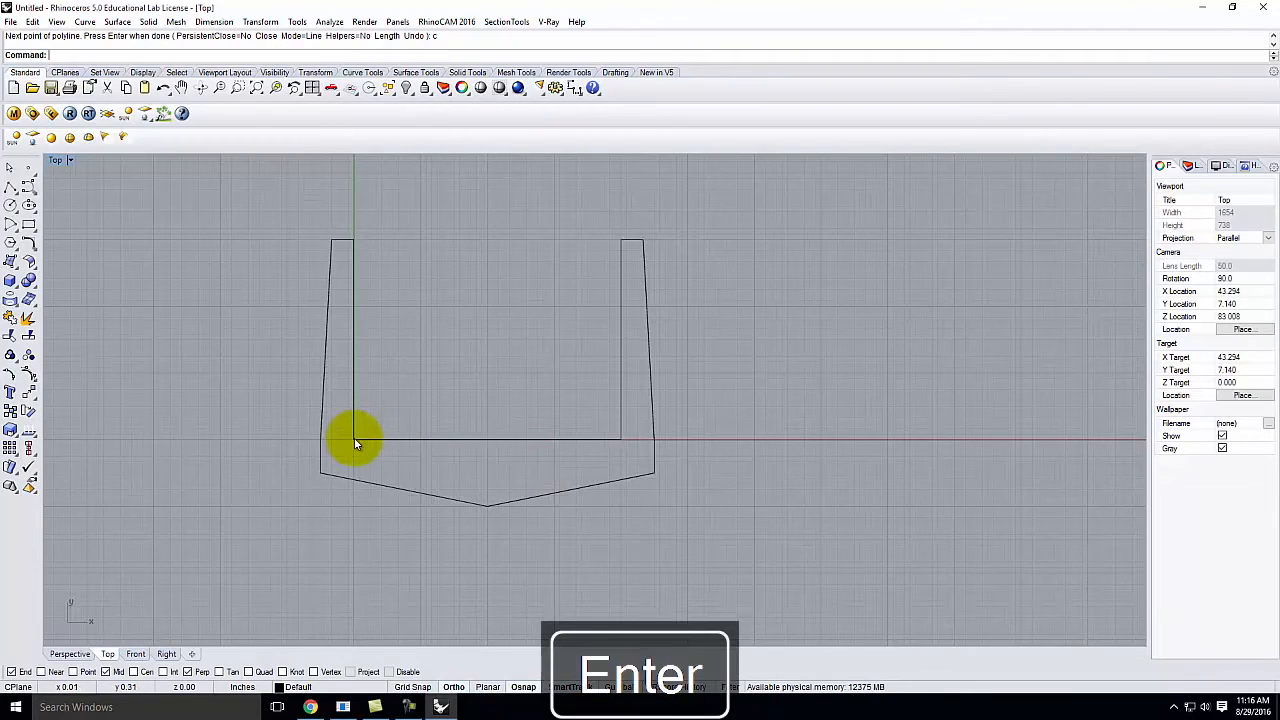
{"action": "left_click", "coordinate": [621, 299]}
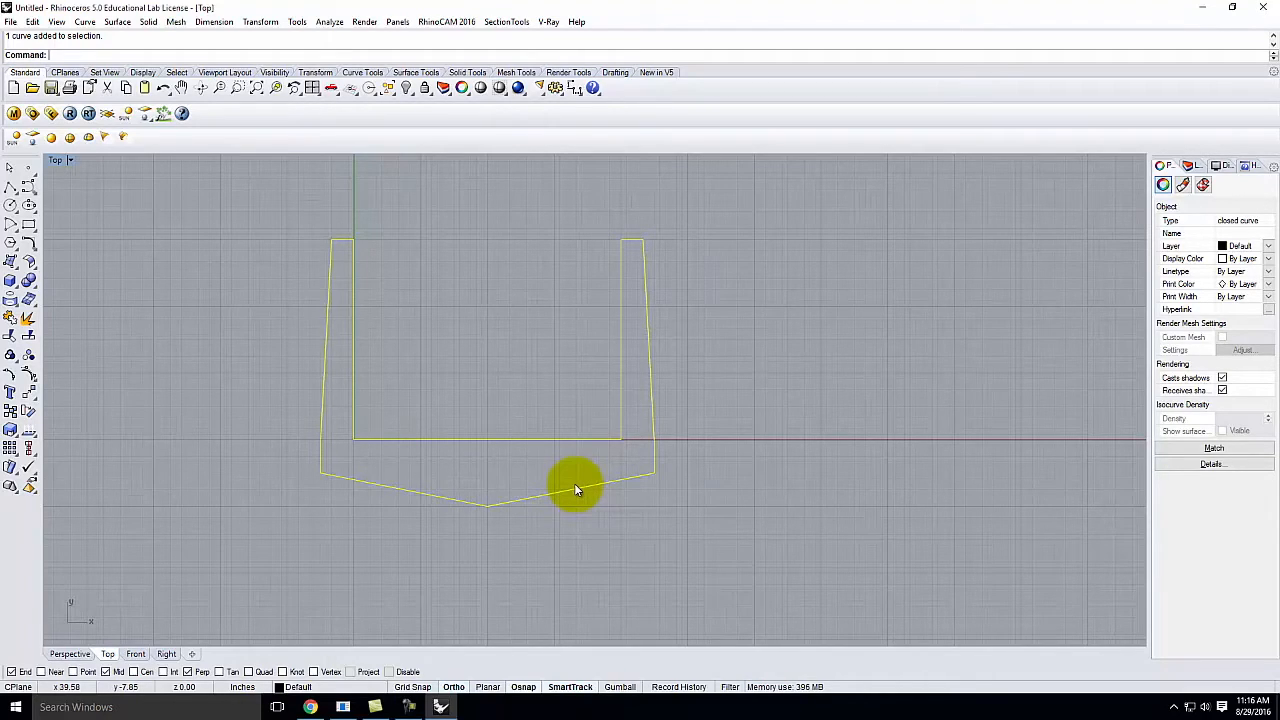
{"action": "left_click", "coordinate": [510, 321]}
Start a separate polyline in the empty area beside the profile, with a 24" segment toward negative X and a 36" segment straight up.
{"action": "scroll", "coordinate": [293, 360], "scroll_direction": "down", "scroll_amount": 10}
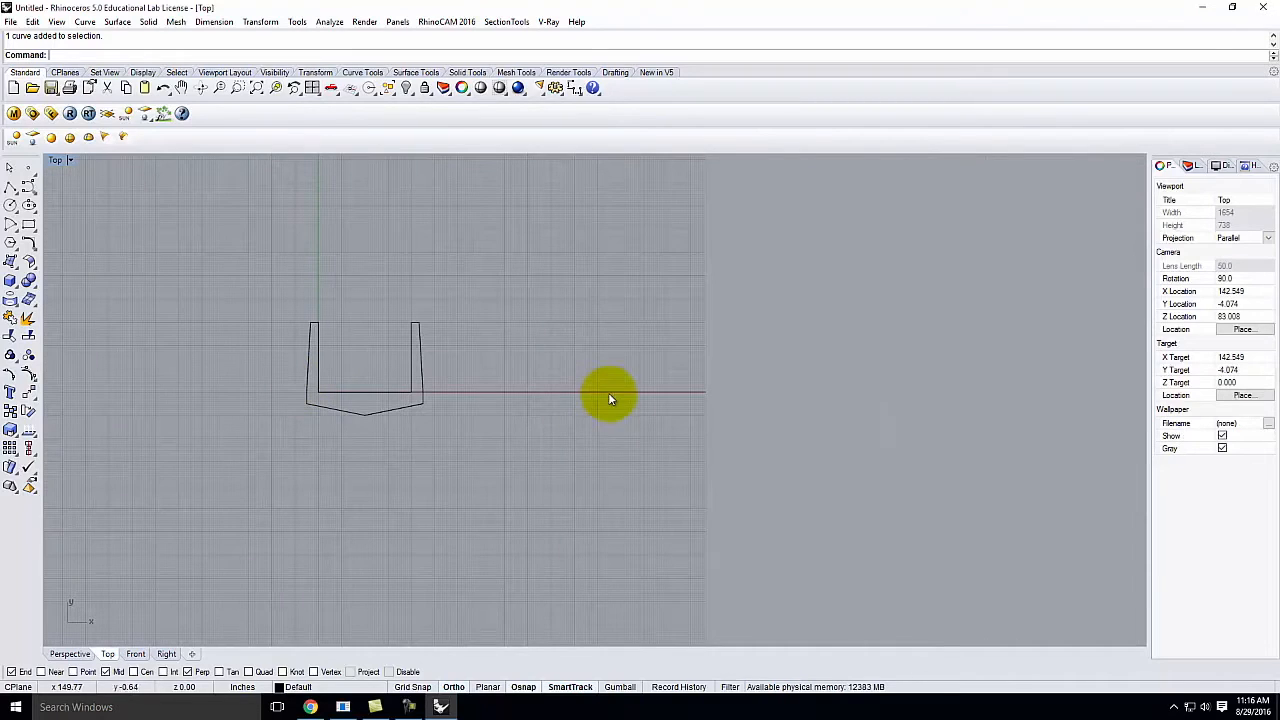
{"action": "left_click", "coordinate": [10, 188]}
{"action": "scroll", "coordinate": [714, 311], "scroll_direction": "up", "scroll_amount": 3}
{"action": "left_click", "coordinate": [657, 316]}
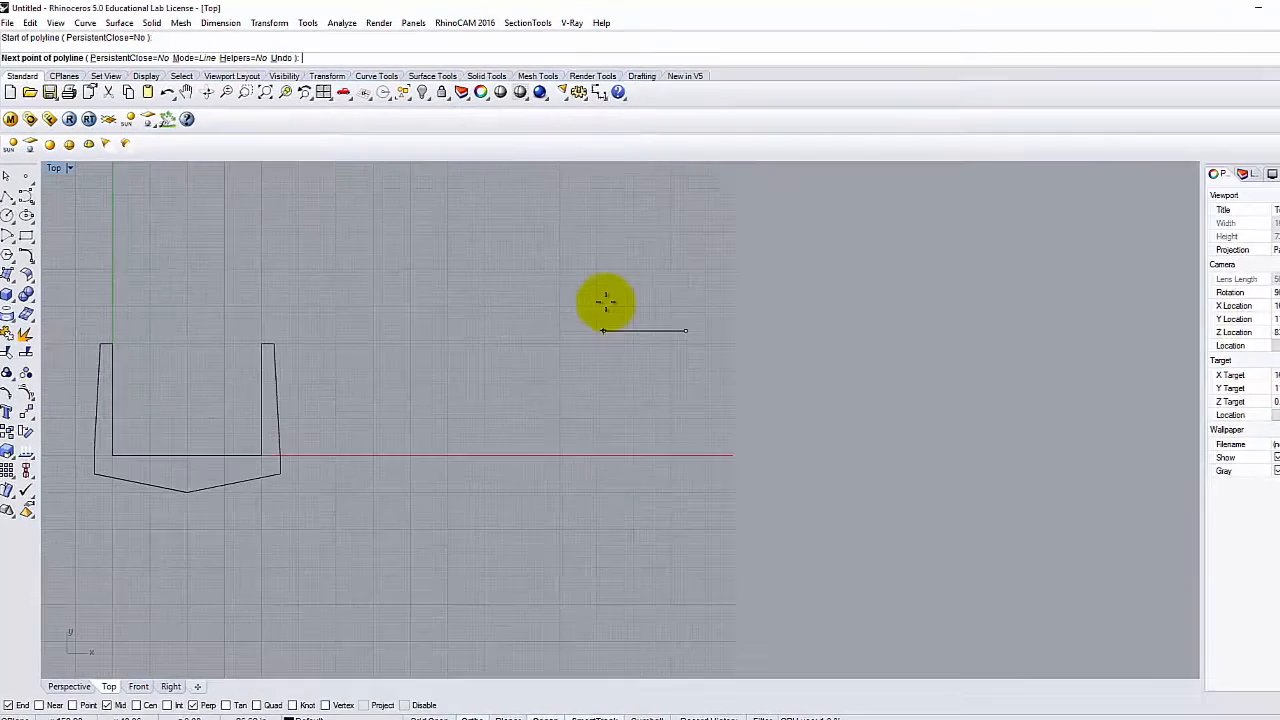
{"action": "type", "text": "24"}
{"action": "key", "text": "Return"}
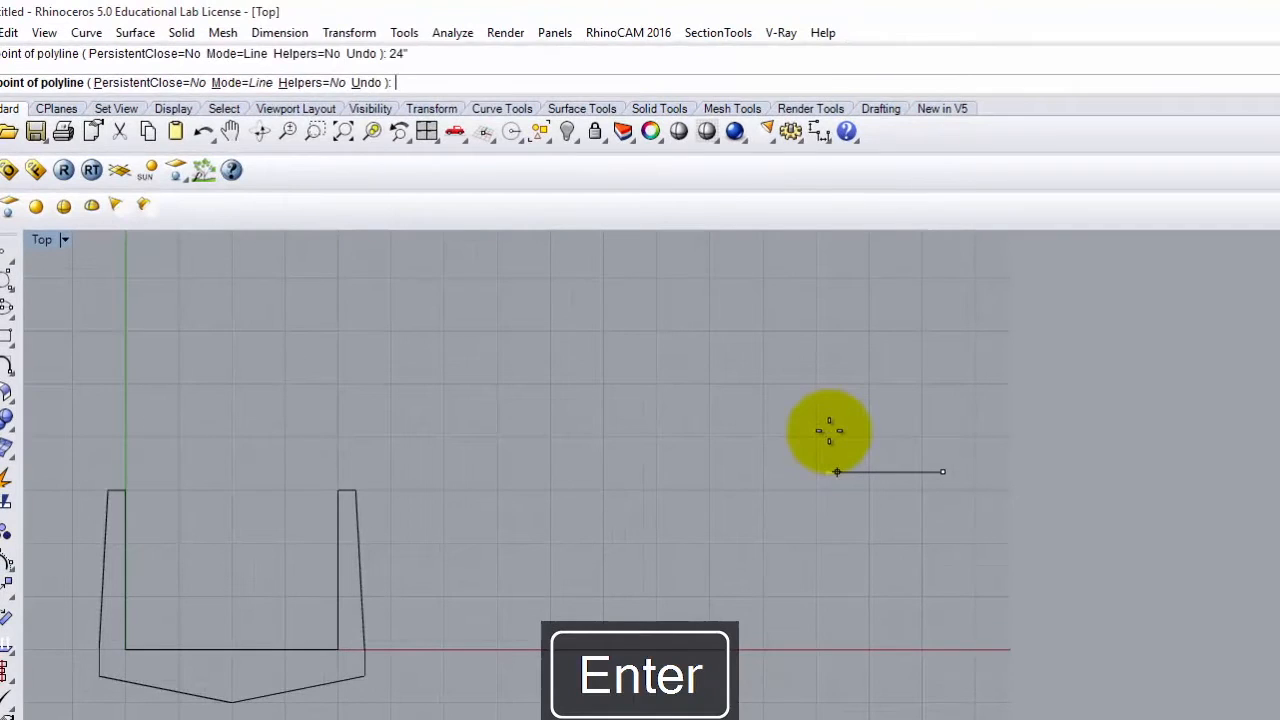
{"action": "left_click", "coordinate": [805, 432]}
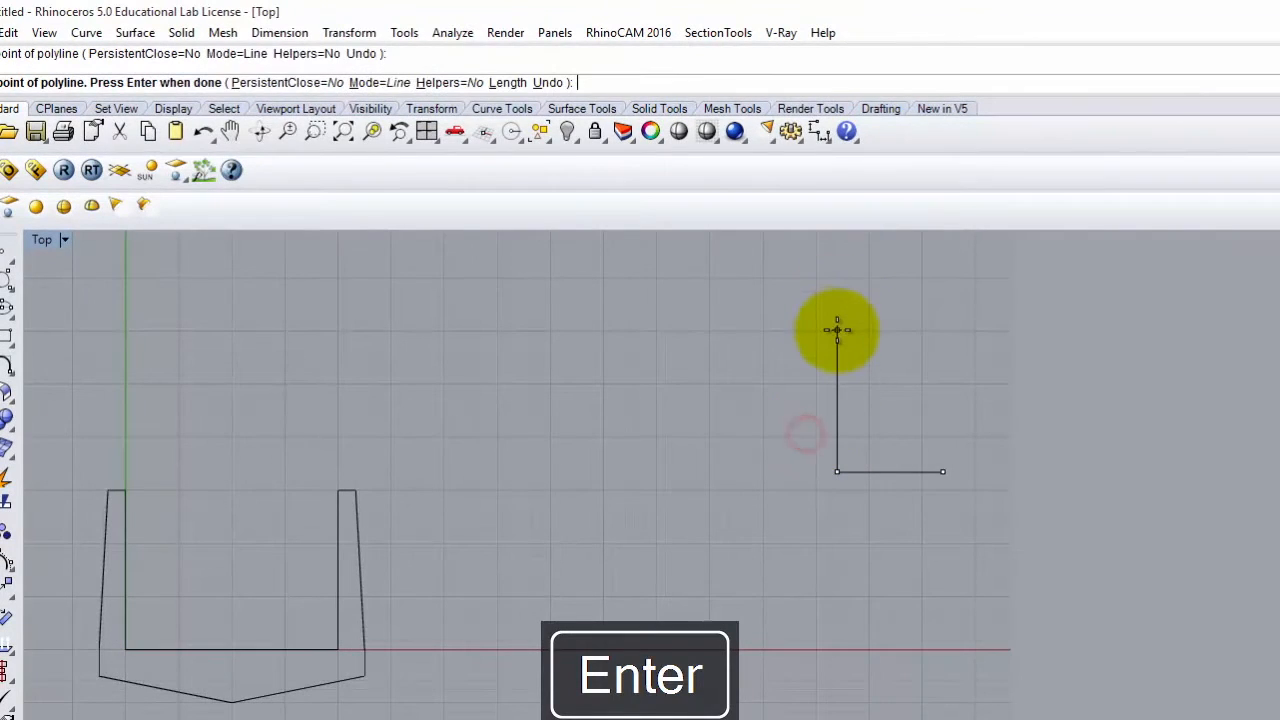
{"action": "type", "text": "36"}
{"action": "key", "text": "Return"}
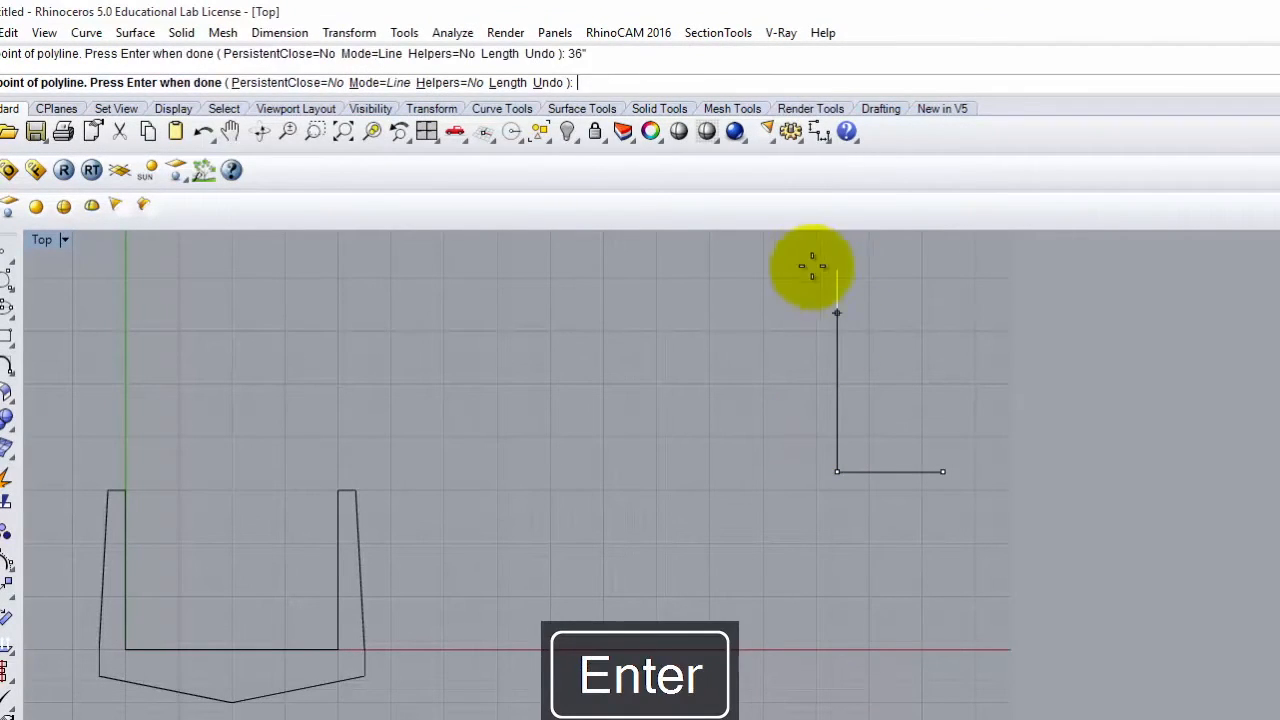
{"action": "left_click", "coordinate": [820, 278]}
Add a 4" segment toward negative X across the leg's top, followed by the sloped outer side using relative point @-2",-36".
{"action": "type", "text": "4\""}
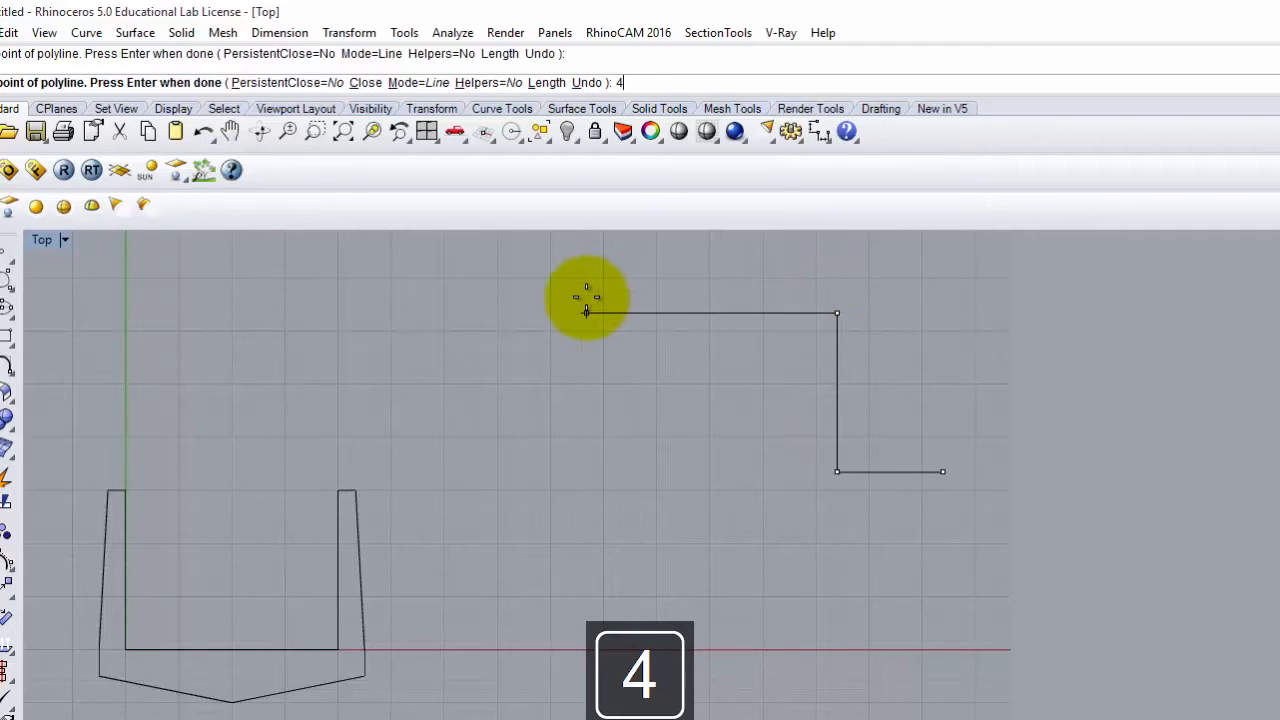
{"action": "key", "text": "Return"}
{"action": "left_click", "coordinate": [587, 297]}
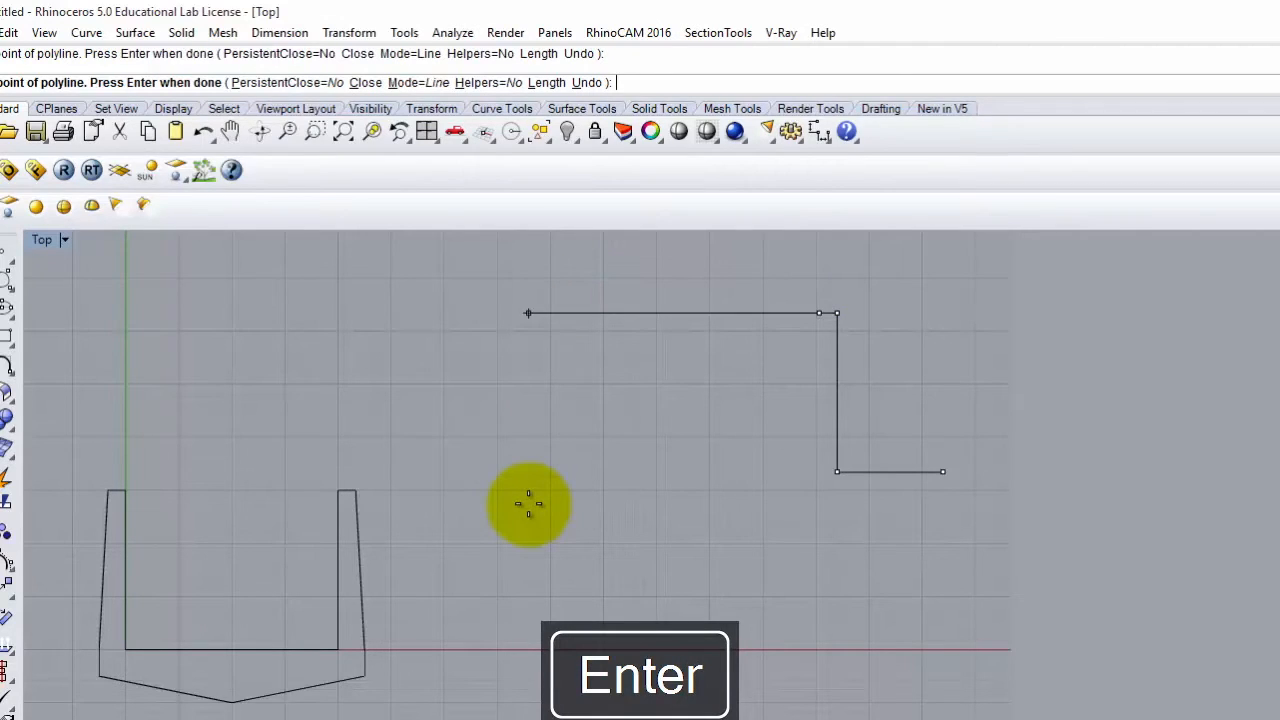
{"action": "type", "text": "@-2\",-36\""}
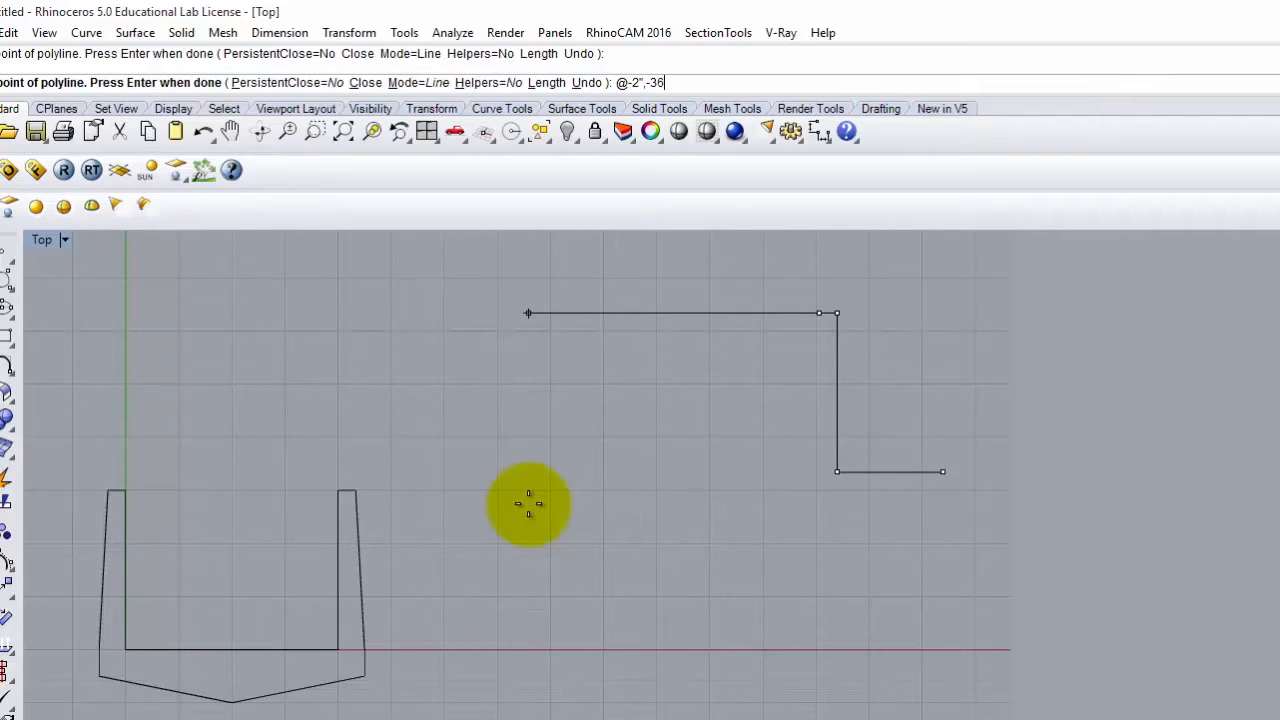
{"action": "key", "text": "Return"}
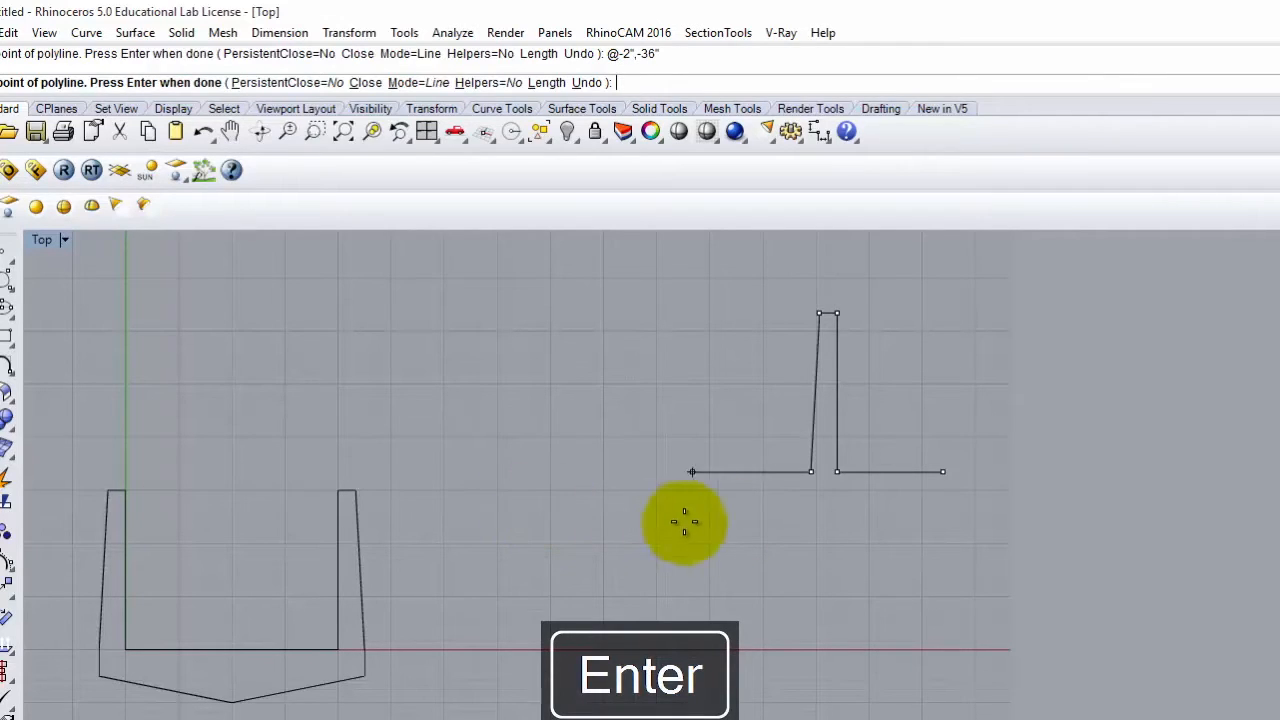
{"action": "type", "text": "6"}
{"action": "key", "text": "Return"}
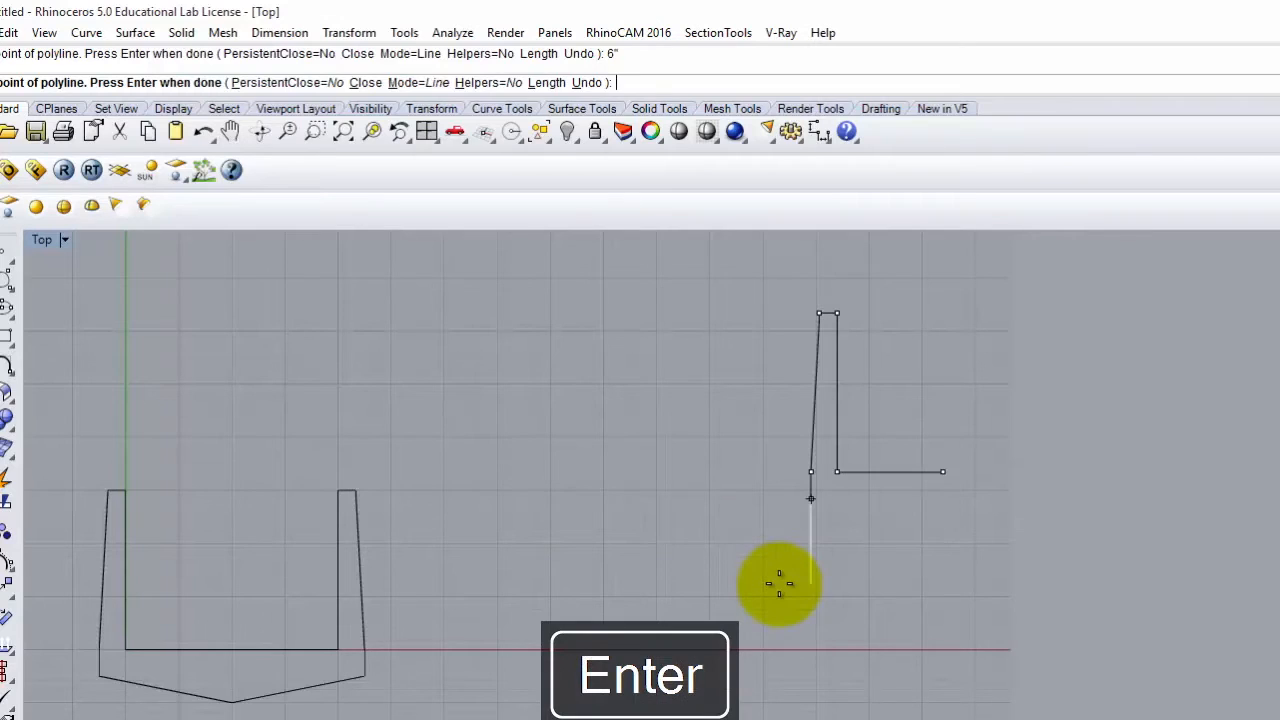
{"action": "left_click", "coordinate": [785, 575]}
{"action": "type", "text": "@-"}
{"action": "key", "text": "BackSpace"}
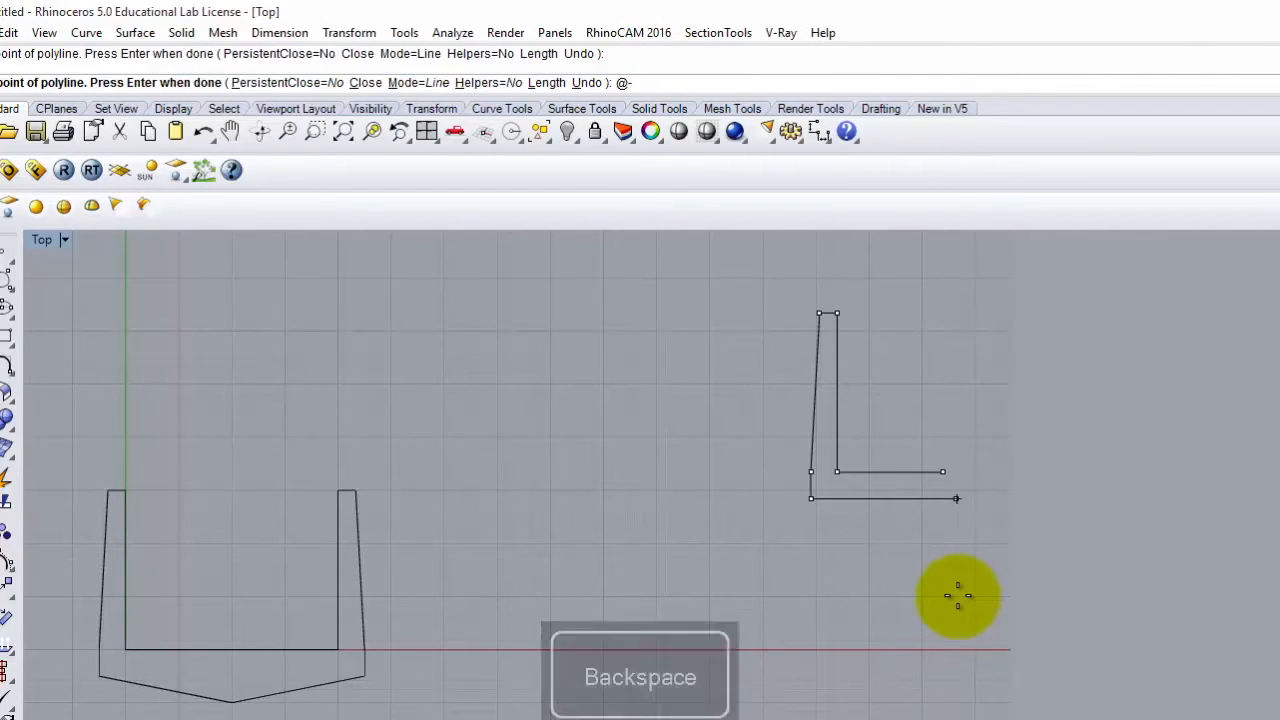
{"action": "type", "text": "30\""}
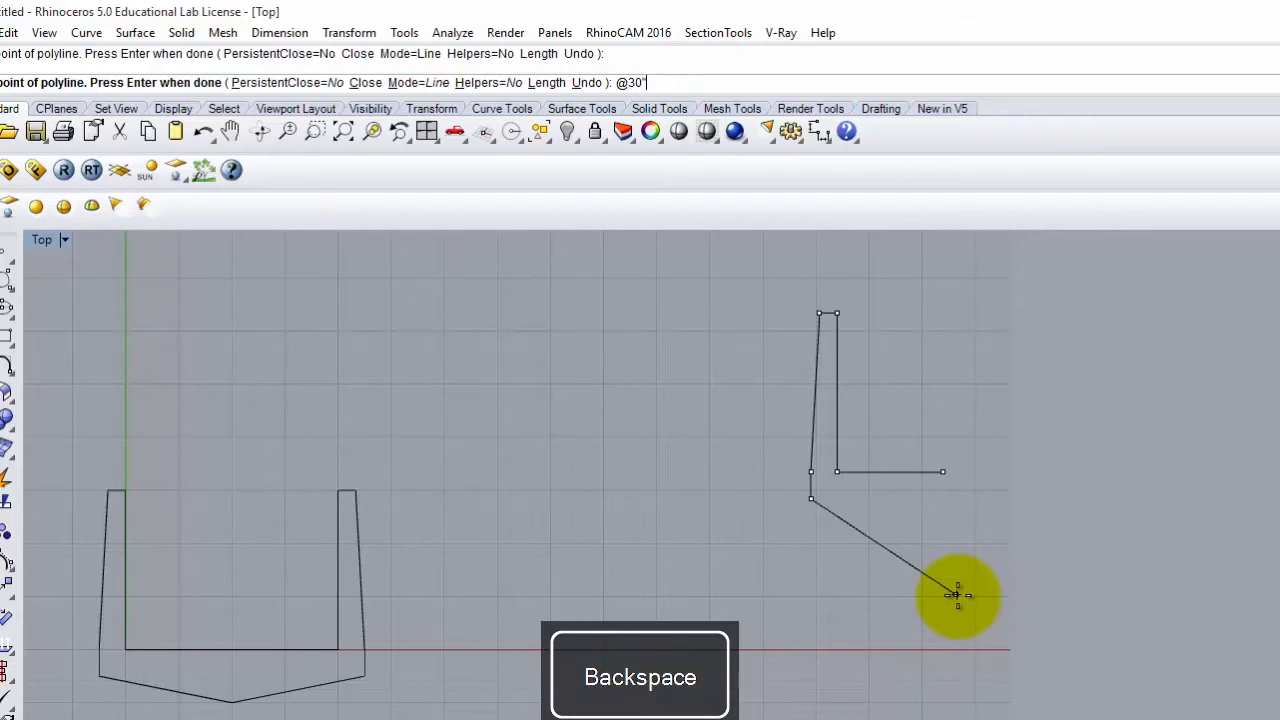
{"action": "type", "text": ",-6"}
{"action": "key", "text": "Return"}
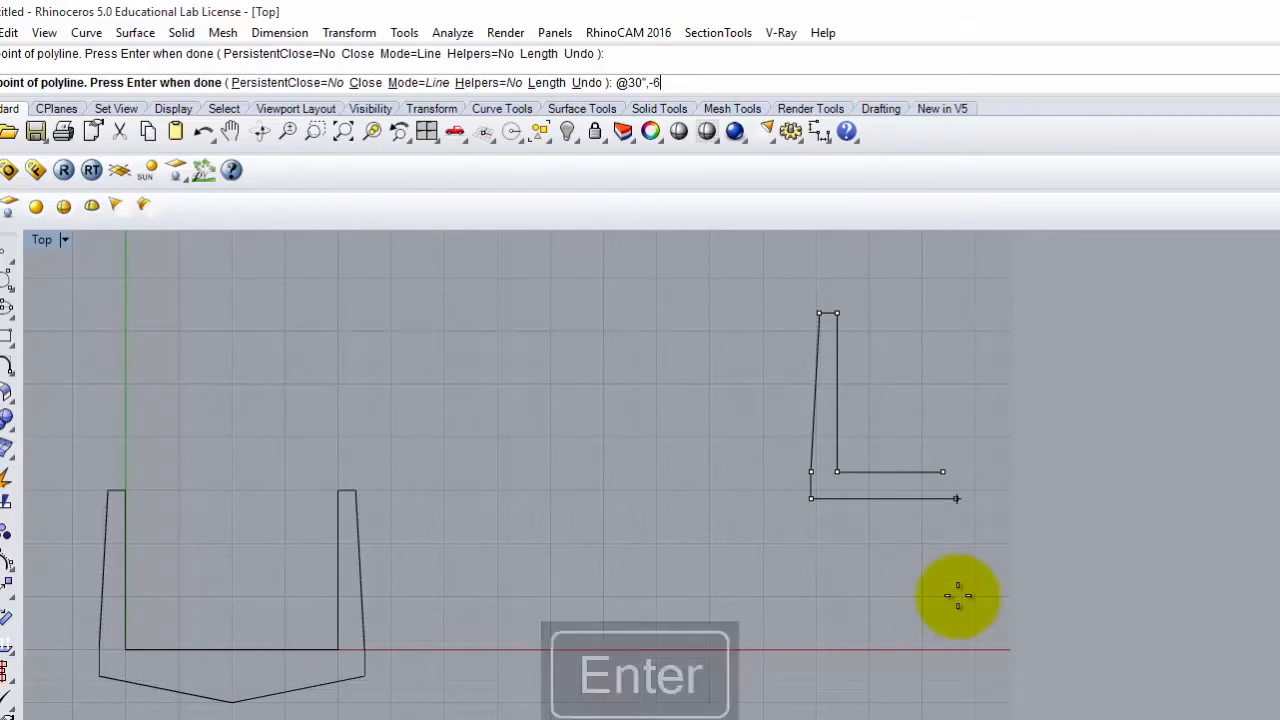
{"action": "key", "text": "Return"}
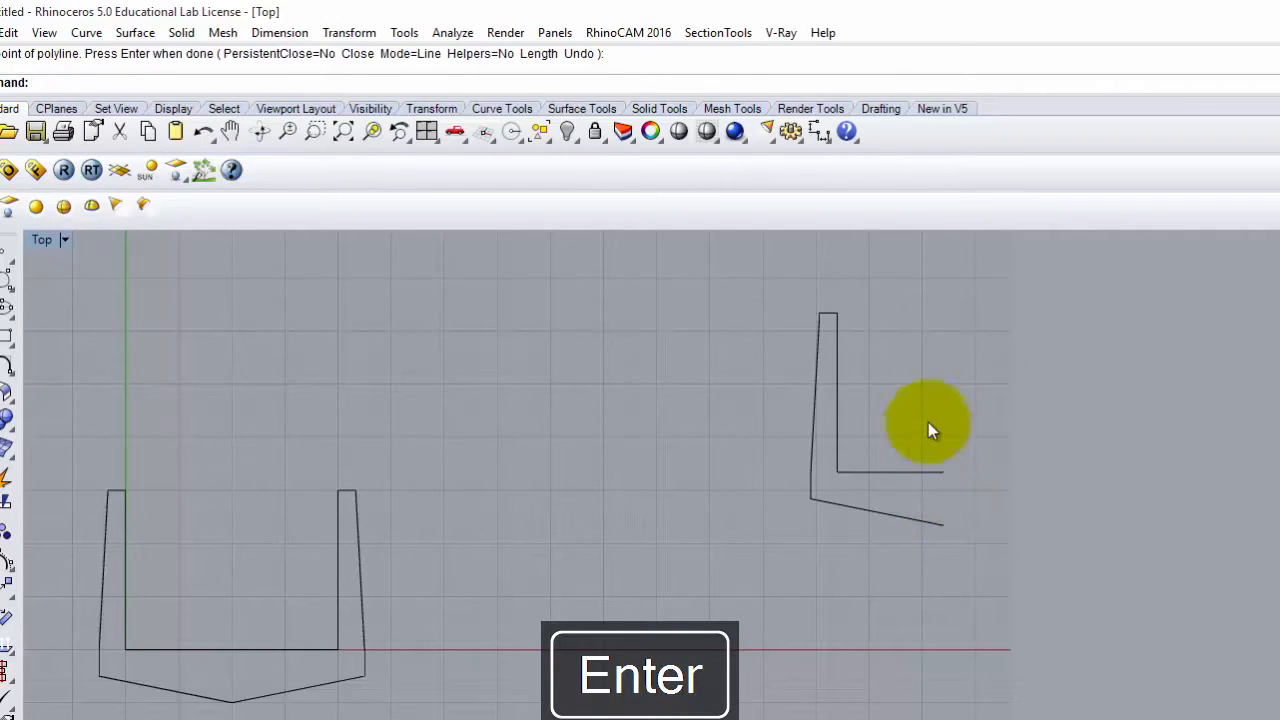
Mirror a copy of the half profile across the vertical line through its two open endpoints.
{"action": "left_click_drag", "start_coordinate": [867, 585], "coordinate": [740, 373]}
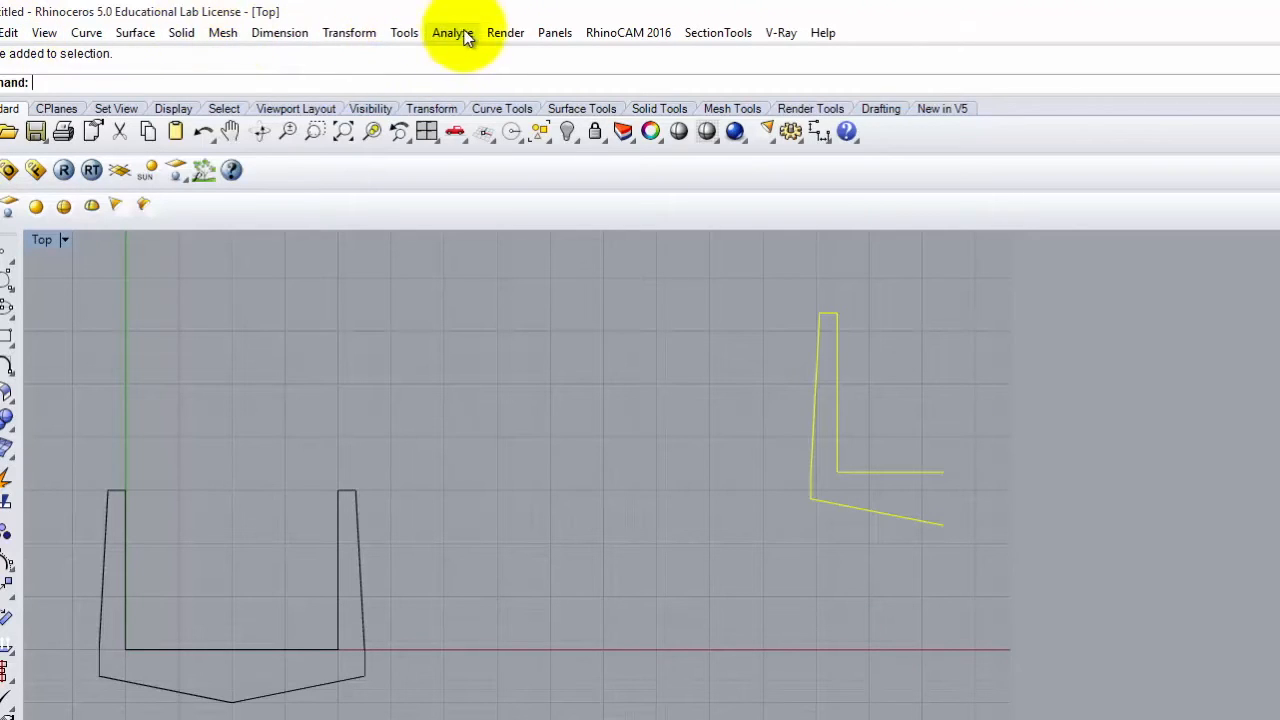
{"action": "left_click", "coordinate": [349, 33]}
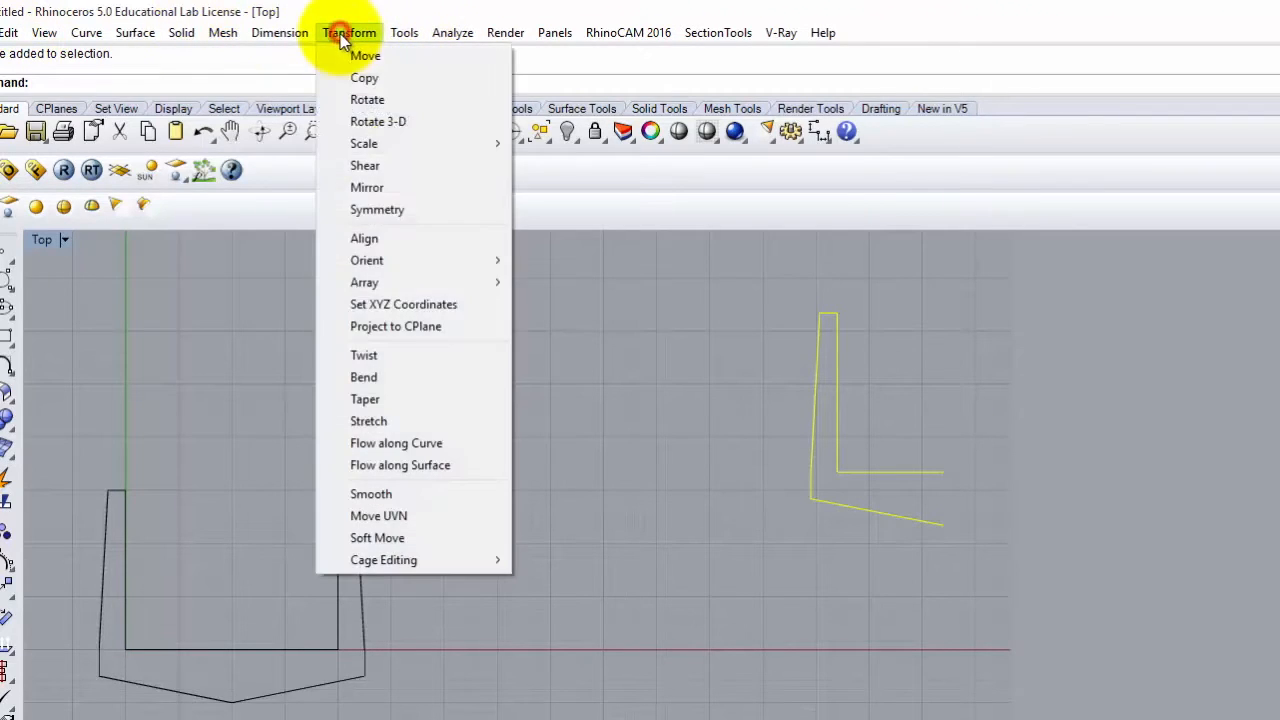
{"action": "left_click", "coordinate": [403, 188]}
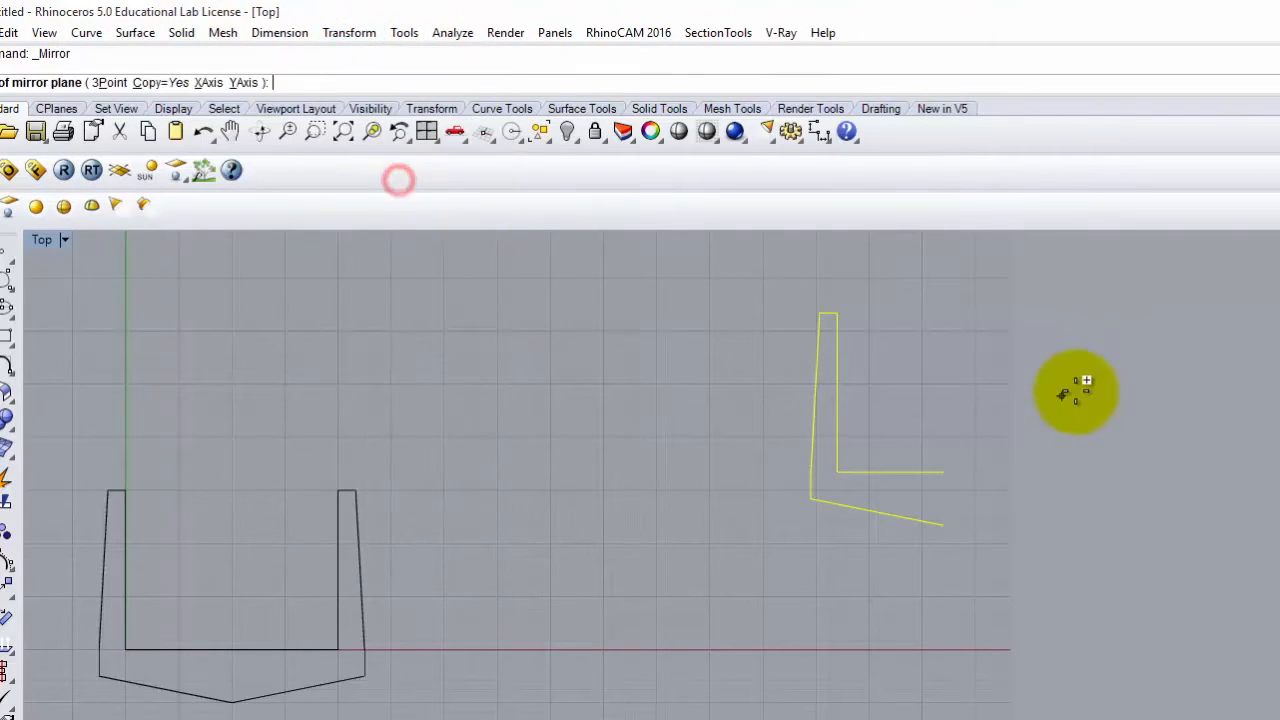
{"action": "left_click", "coordinate": [942, 471]}
{"action": "left_click", "coordinate": [942, 526]}
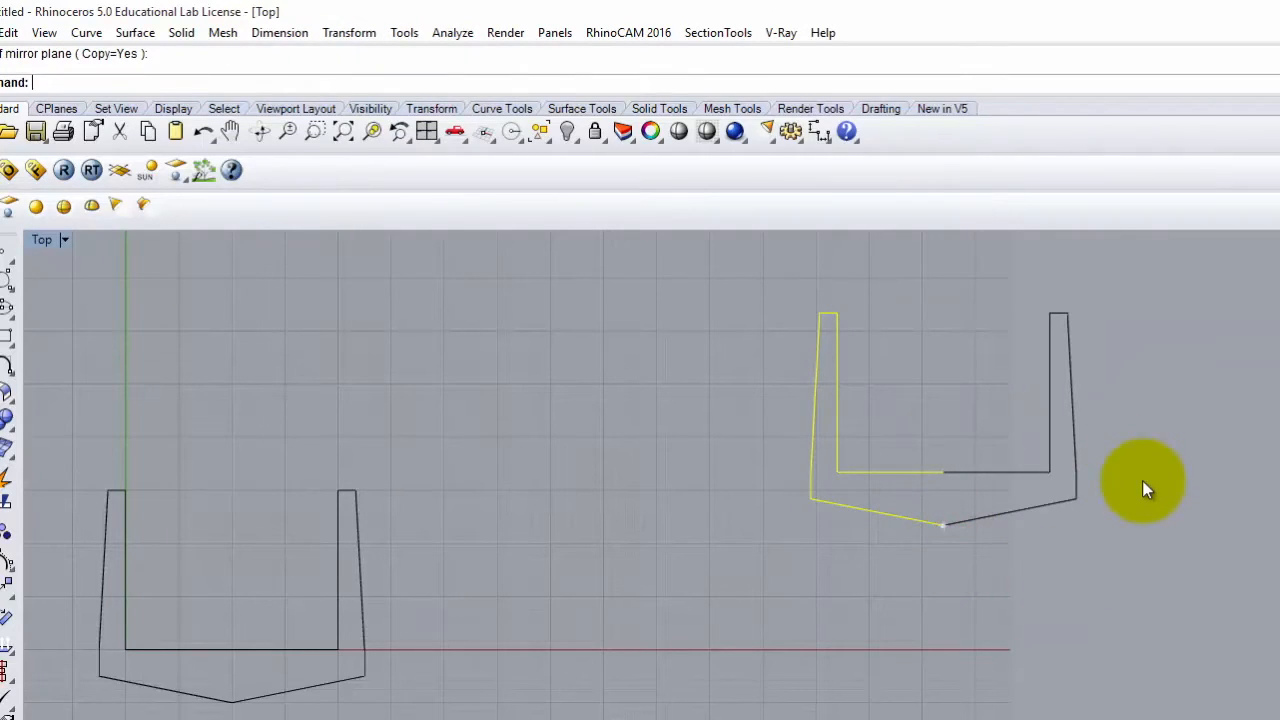
{"action": "key", "text": "Return"}
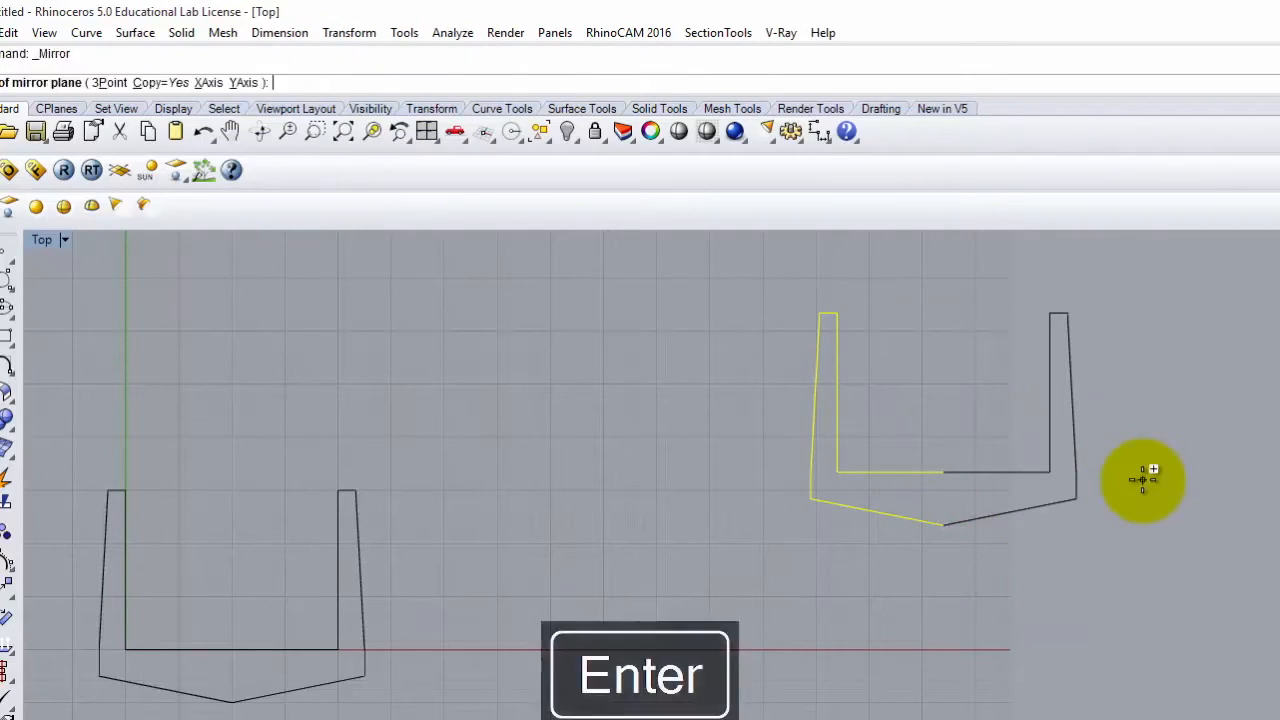
{"action": "left_click", "coordinate": [1070, 485]}
Join the half profile and its mirrored copy into one closed curve, checking it by selection against the first profile.
{"action": "left_click", "coordinate": [1213, 573]}
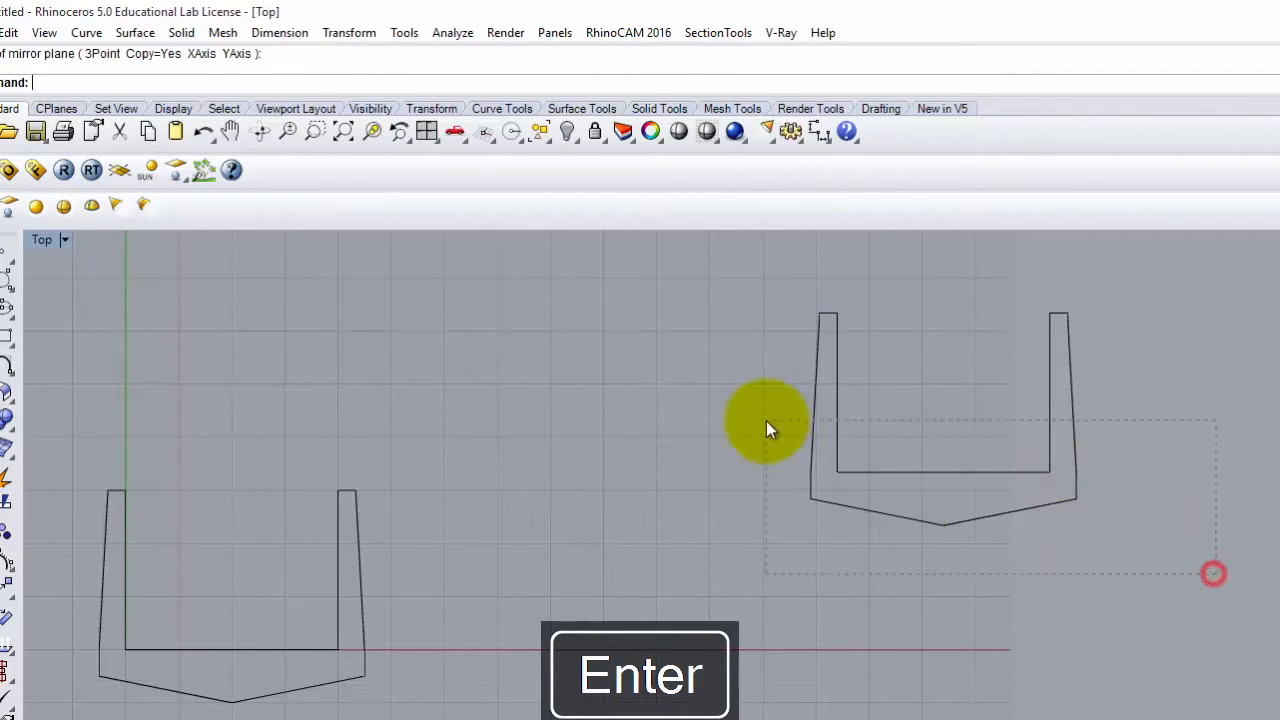
{"action": "left_click", "coordinate": [8, 33]}
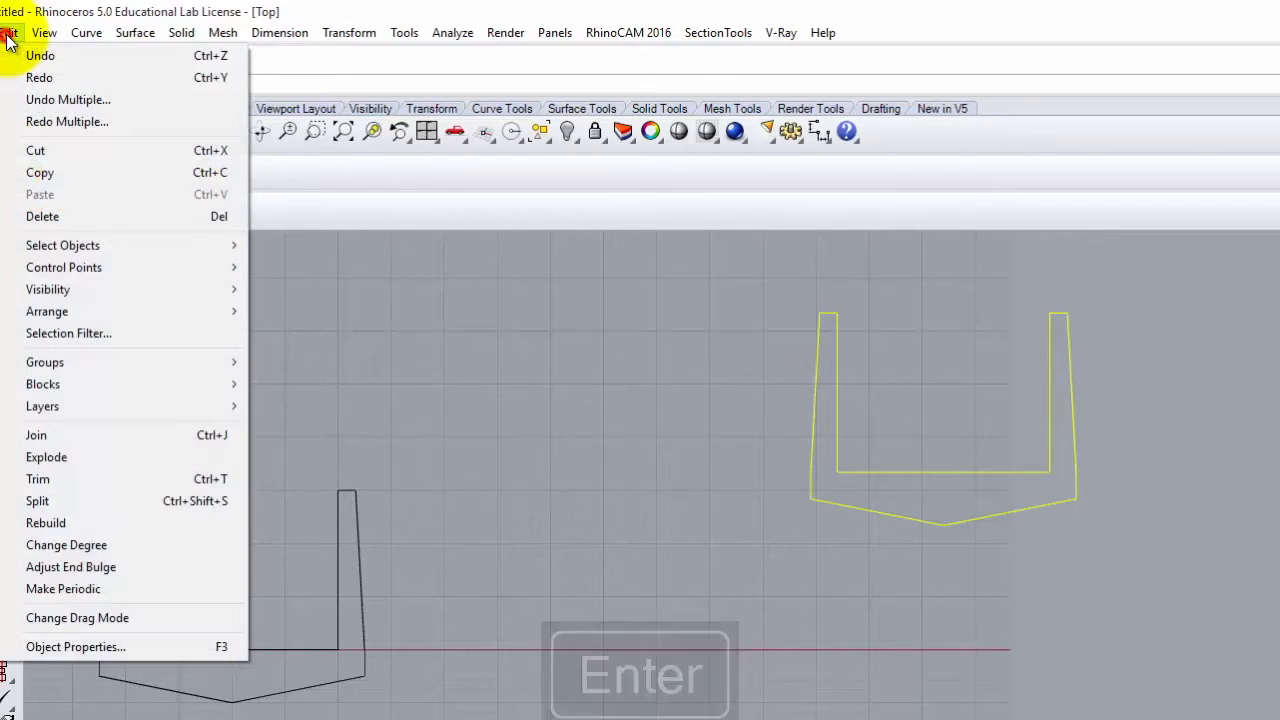
{"action": "left_click", "coordinate": [73, 436]}
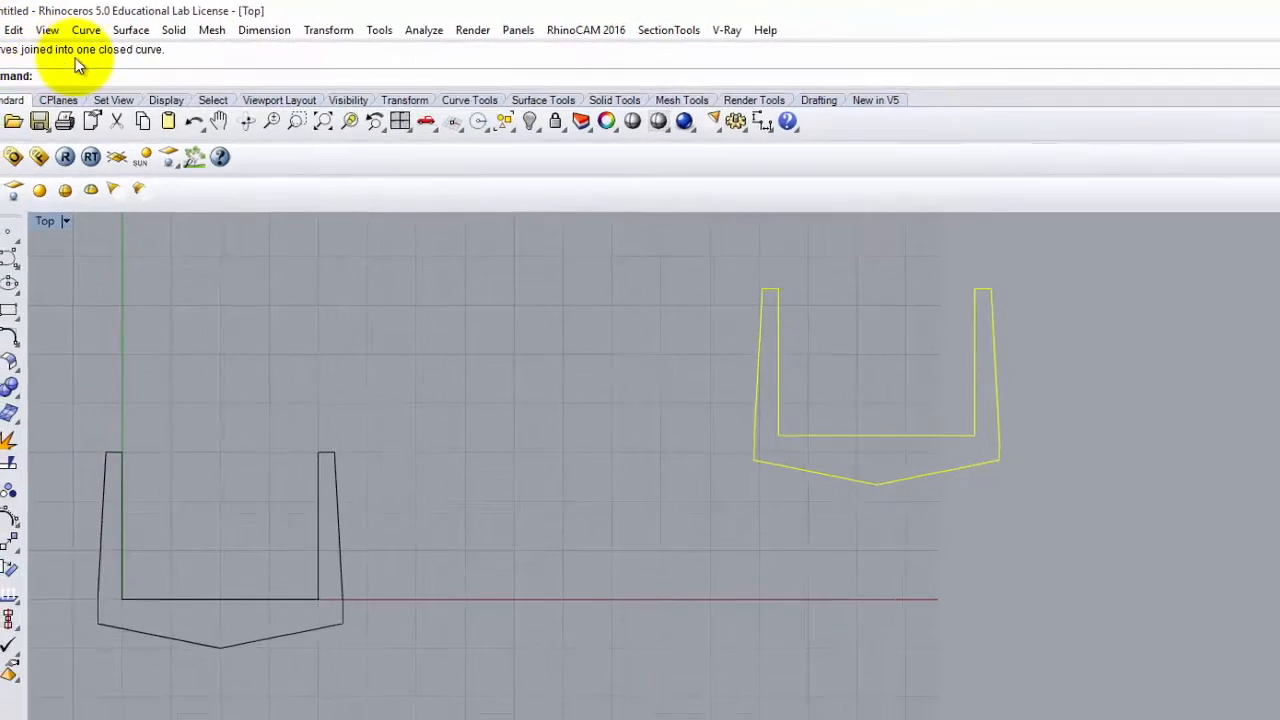
{"action": "left_click", "coordinate": [623, 477]}
{"action": "left_click", "coordinate": [658, 315]}
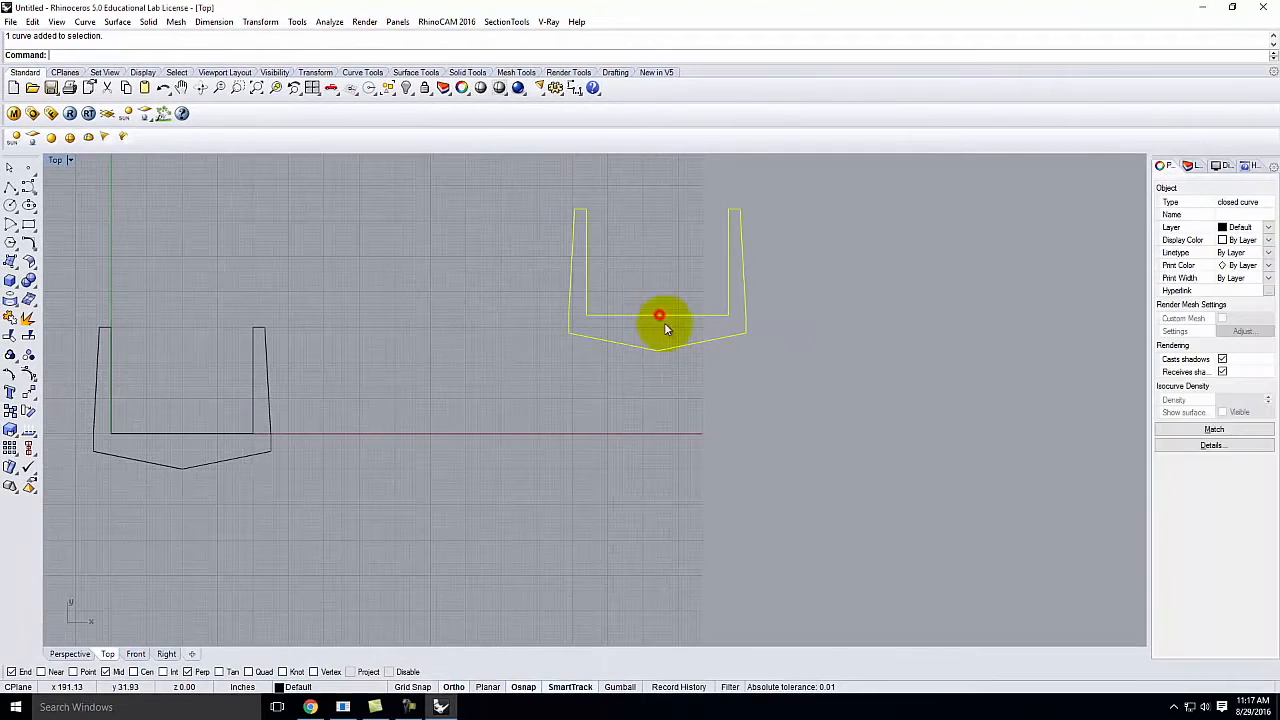
{"action": "left_click", "coordinate": [232, 434]}
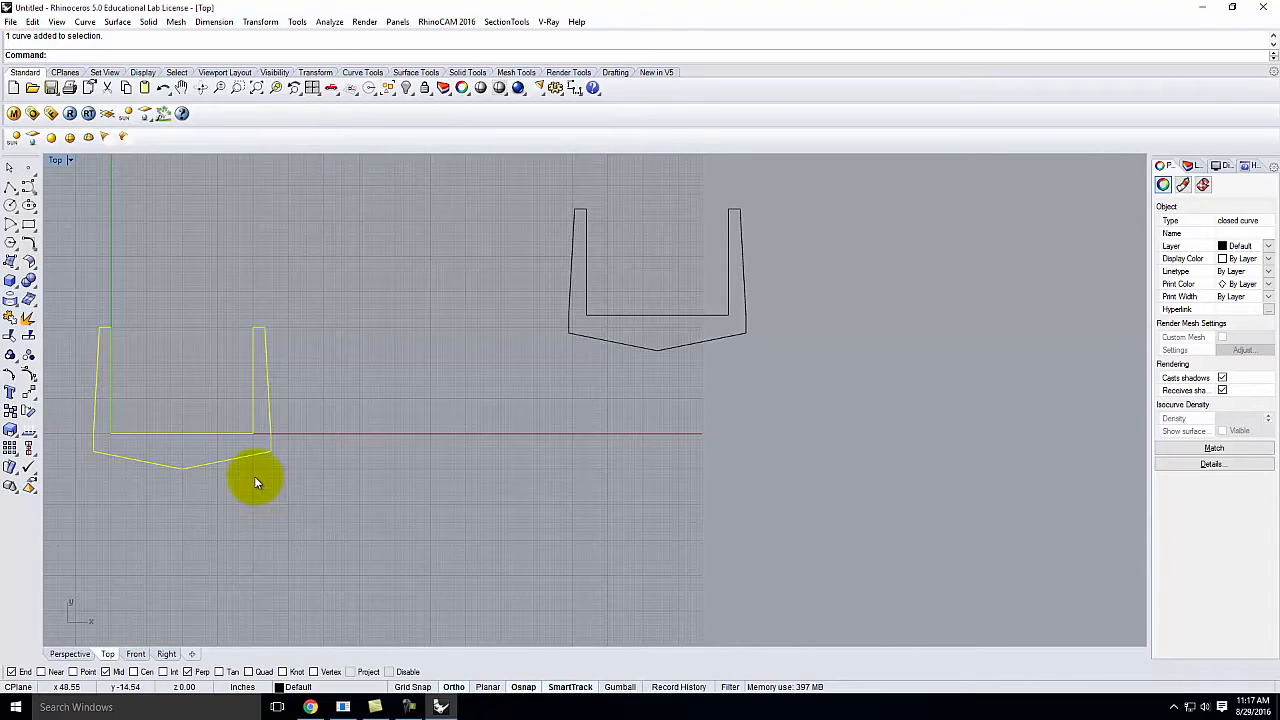
Delete the mirrored and joined second profile, keeping the original one at the origin.
{"action": "left_click", "coordinate": [899, 397]}
{"action": "left_click_drag", "start_coordinate": [884, 437], "coordinate": [531, 197]}
{"action": "key", "text": "Delete"}
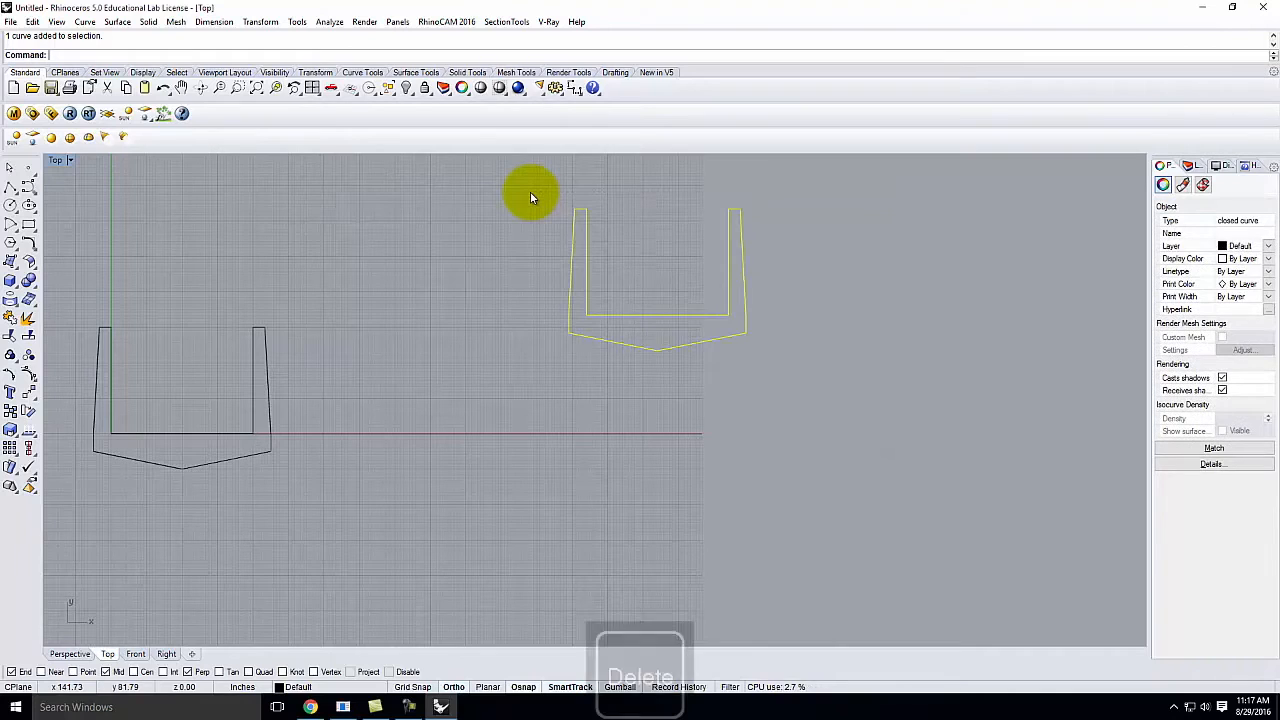
Switch from the Top view to a maximized Perspective view showing the U-shaped profile from an oblique angle.
{"action": "double_click", "coordinate": [57, 161]}
{"action": "scroll", "coordinate": [670, 230], "scroll_direction": "down", "scroll_amount": 3}
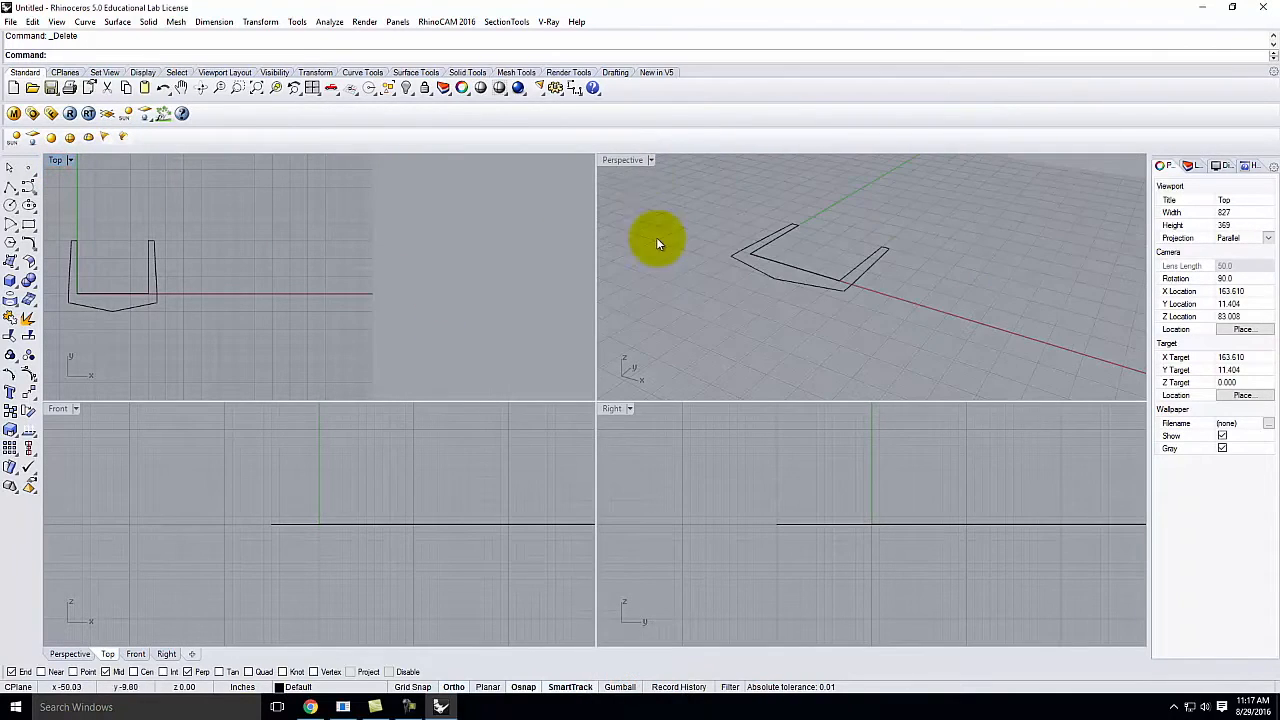
{"action": "double_click", "coordinate": [630, 160]}
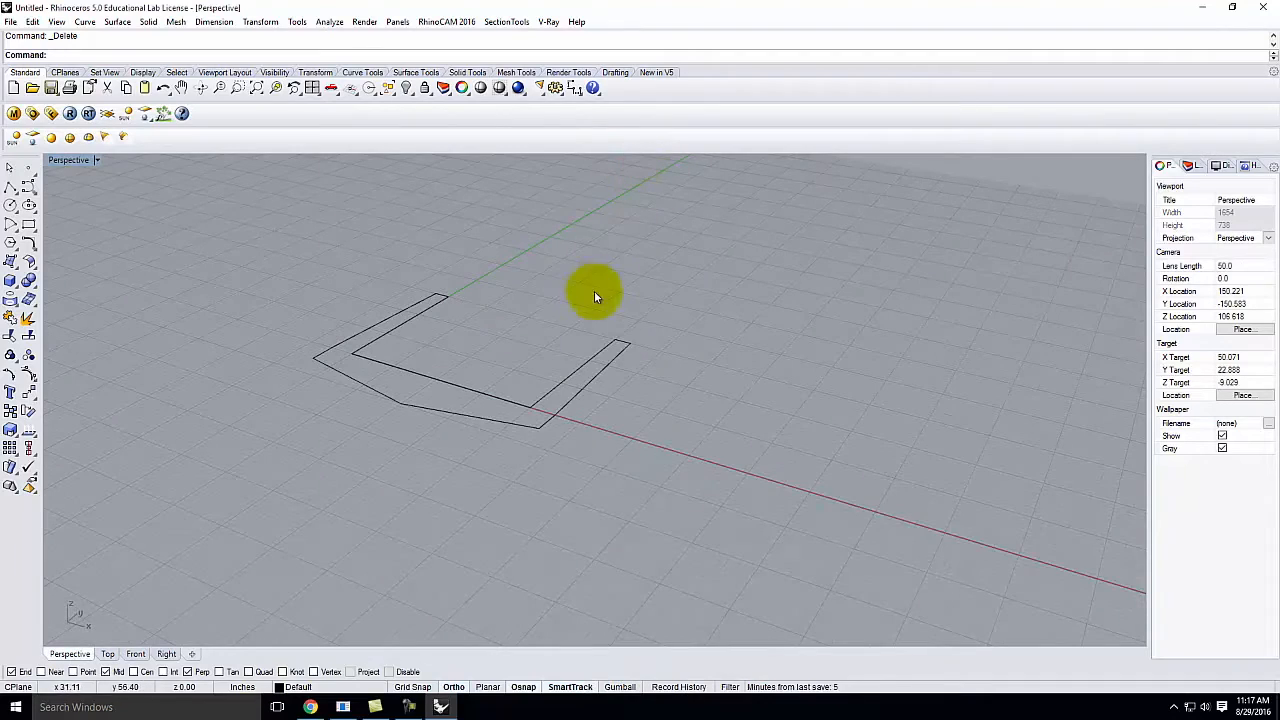
{"action": "right_click_drag", "start_coordinate": [594, 236], "coordinate": [620, 298]}
{"action": "scroll", "coordinate": [542, 338], "scroll_direction": "down", "scroll_amount": 5}
{"action": "right_click_drag", "start_coordinate": [597, 382], "coordinate": [556, 332]}
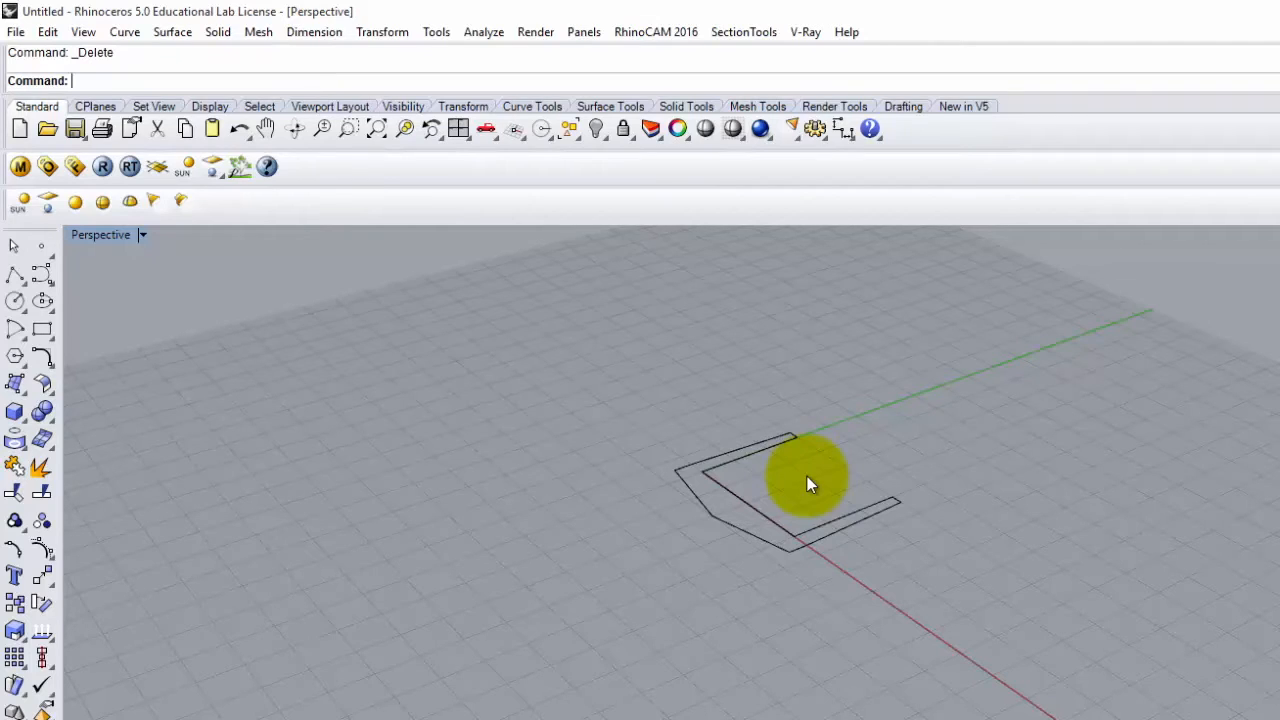
Rotate the flat U-shaped profile in 3D about its inner base edge along the red axis so it stands vertical.
{"action": "left_click", "coordinate": [733, 465]}
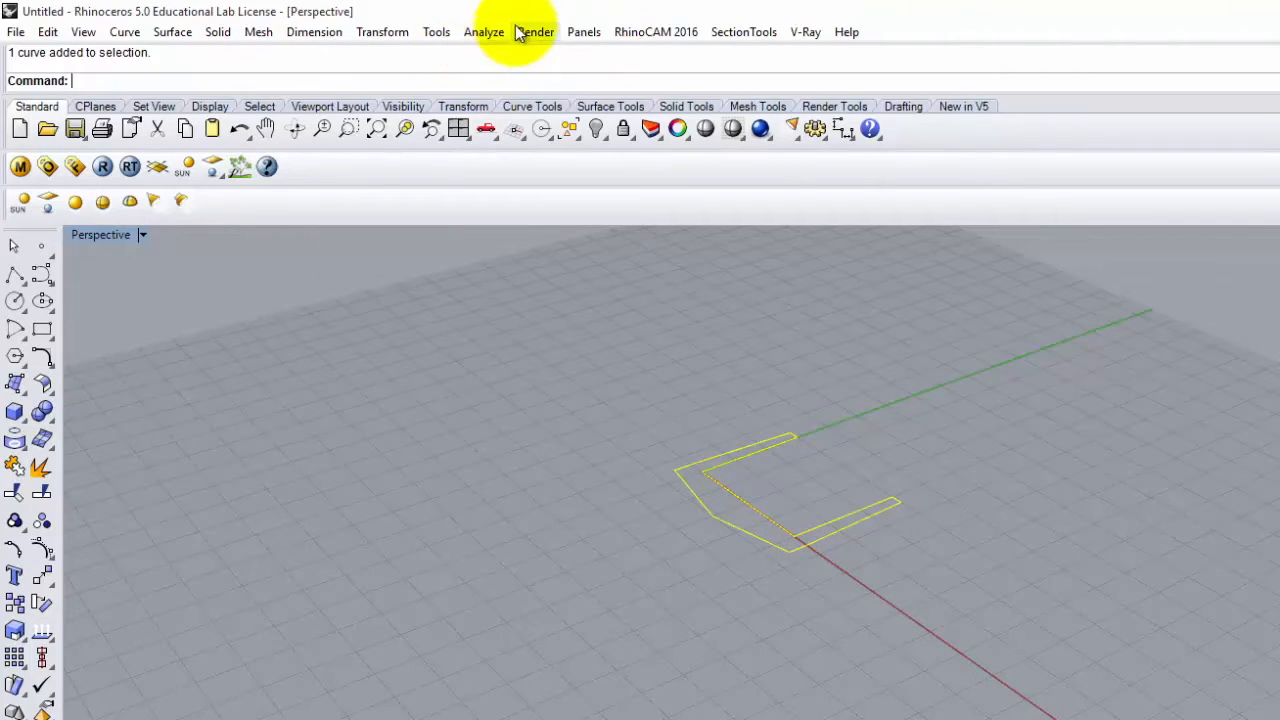
{"action": "left_click", "coordinate": [381, 34]}
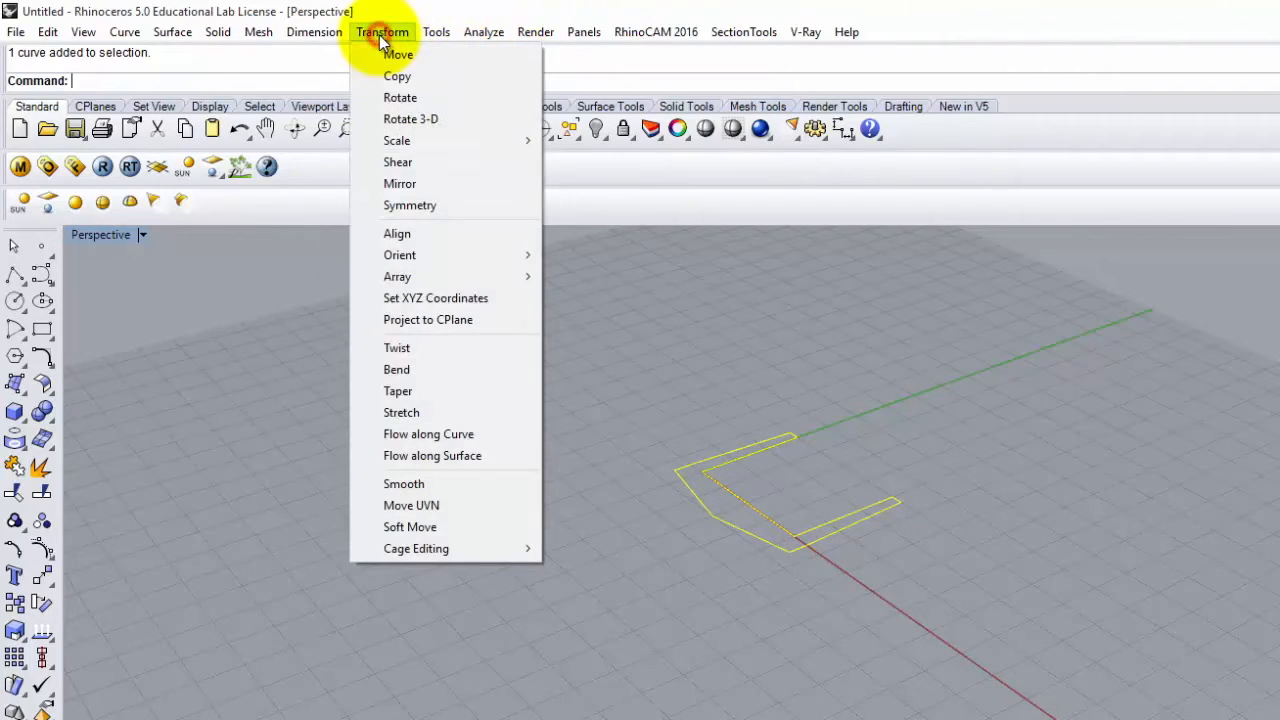
{"action": "left_click", "coordinate": [425, 121]}
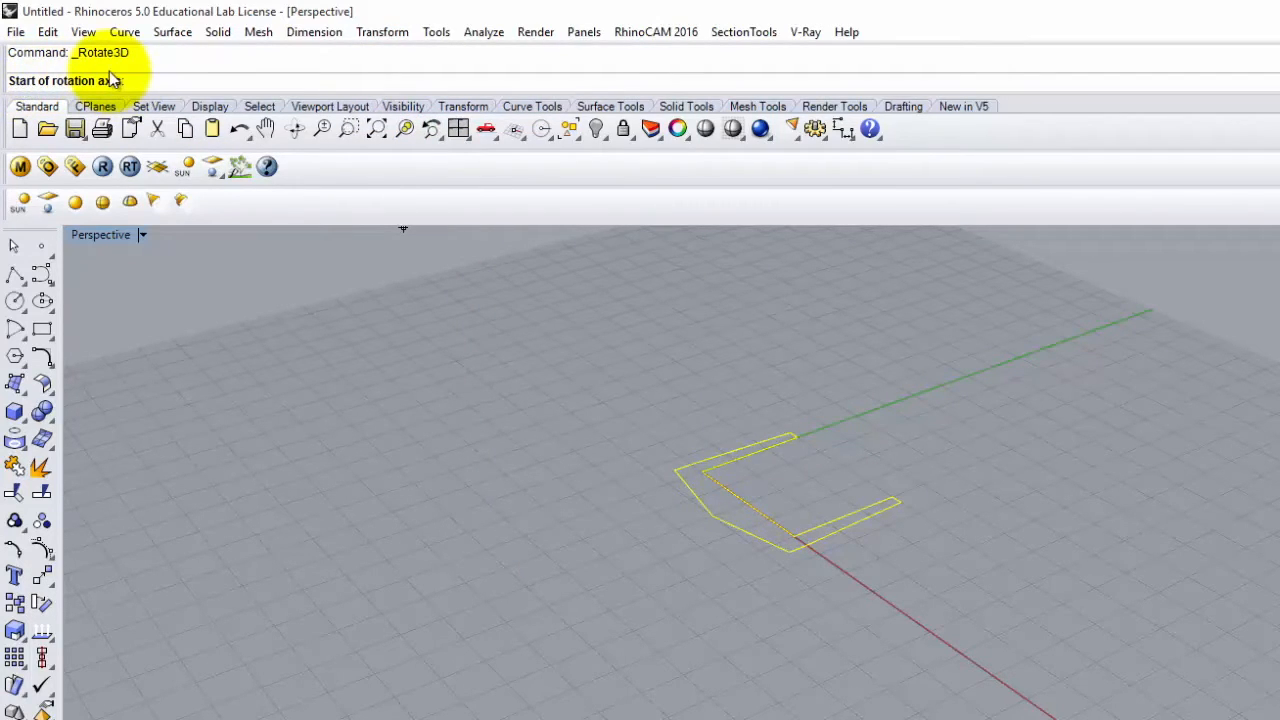
{"action": "left_click", "coordinate": [703, 468]}
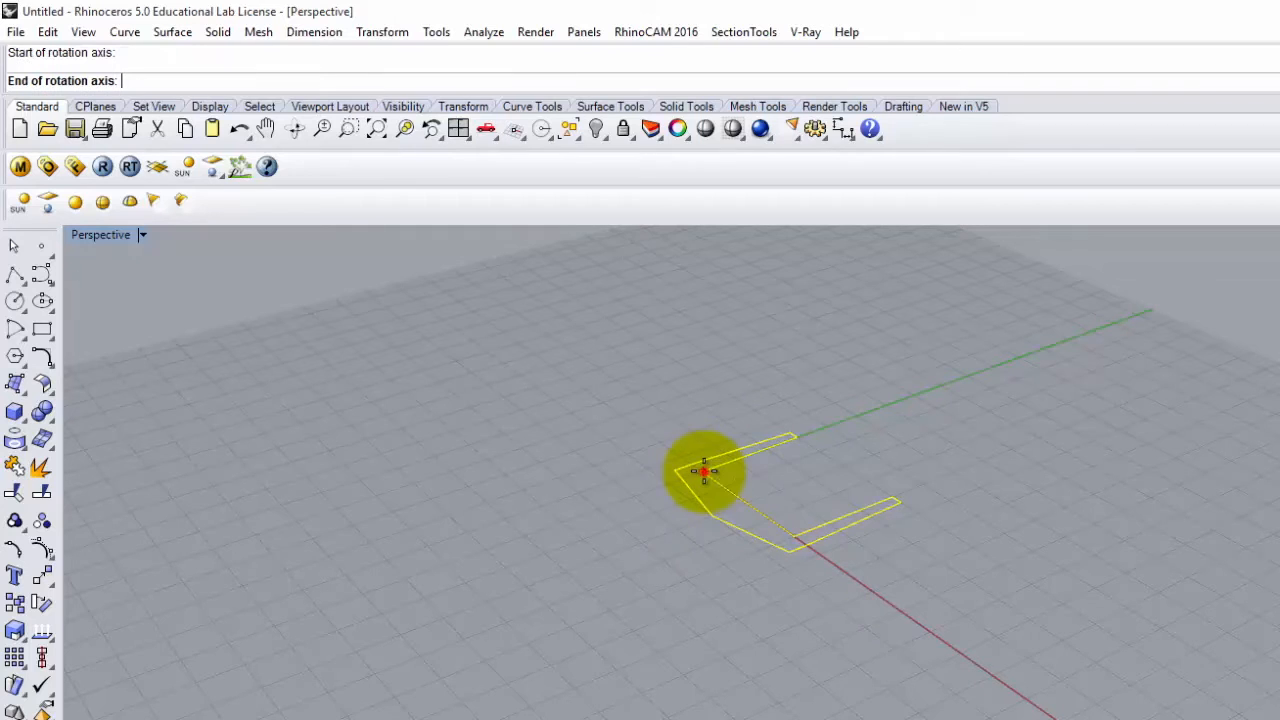
{"action": "left_click", "coordinate": [790, 535]}
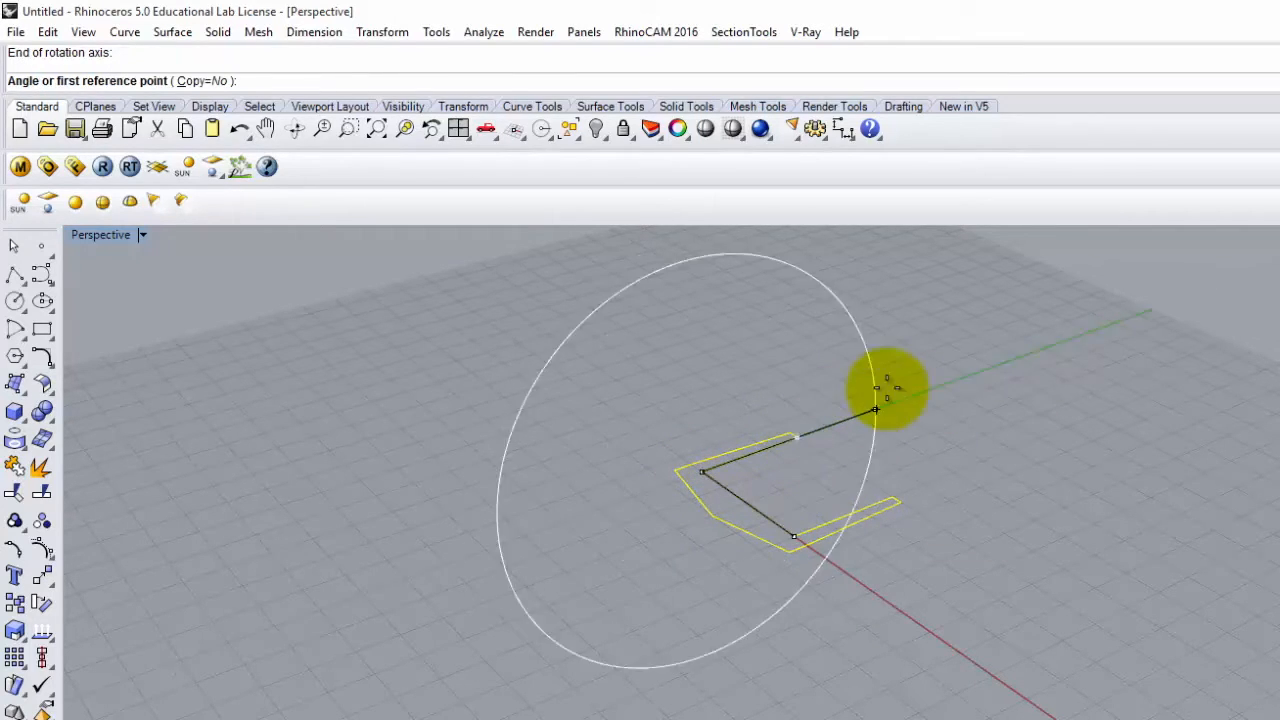
{"action": "left_click", "coordinate": [796, 437]}
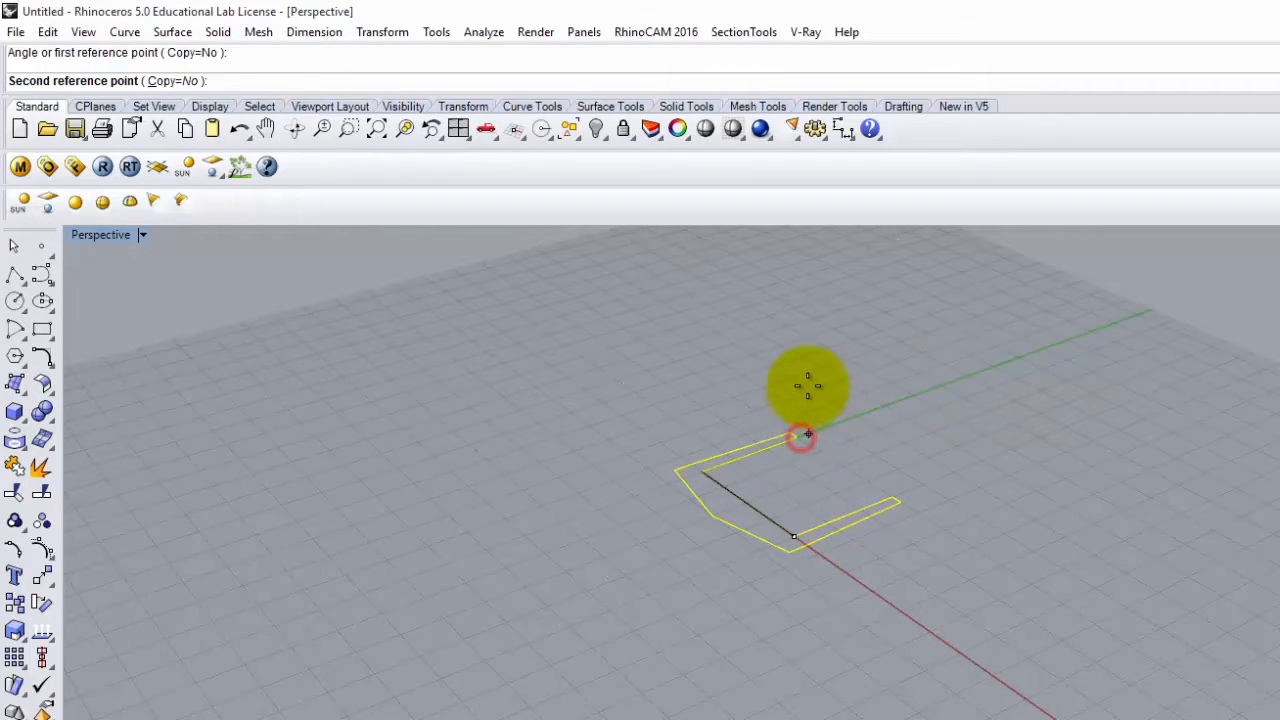
{"action": "left_click", "coordinate": [686, 272]}
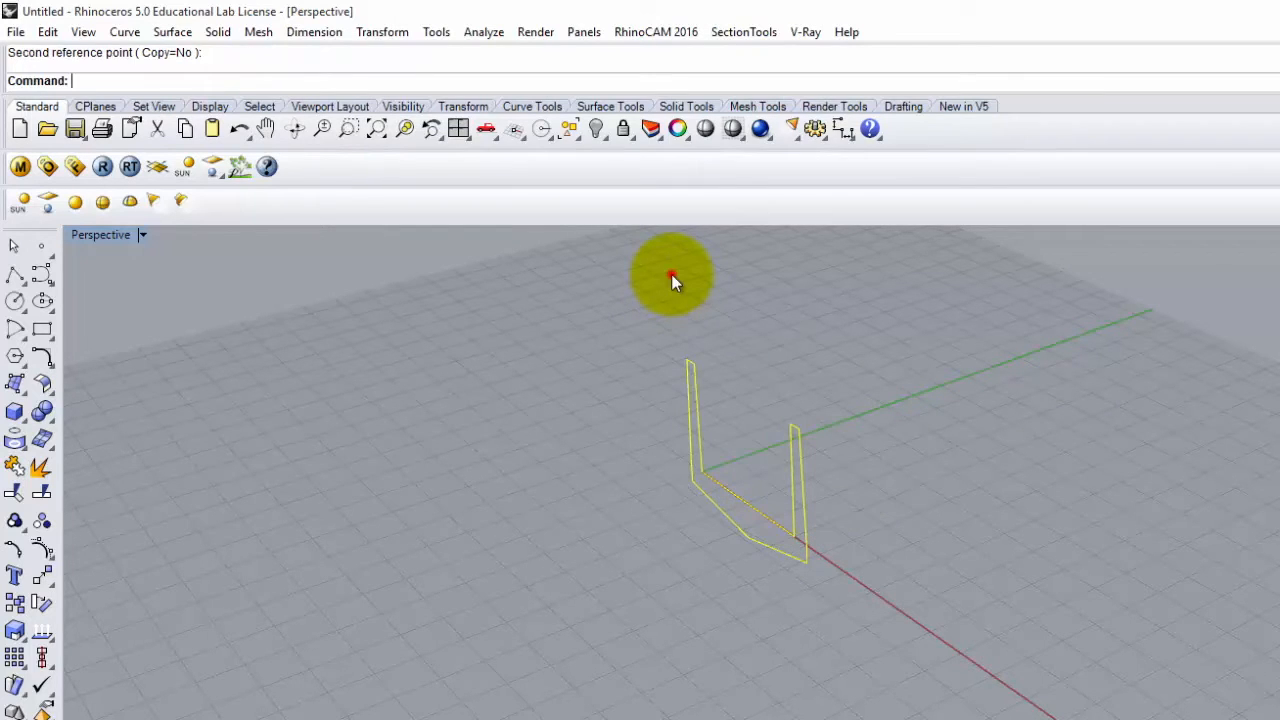
Start Offset Curve on the upright profile and set the offset distance to 4'.
{"action": "right_click_drag", "start_coordinate": [1058, 486], "coordinate": [586, 461]}
{"action": "right_click_drag", "start_coordinate": [974, 591], "coordinate": [737, 609]}
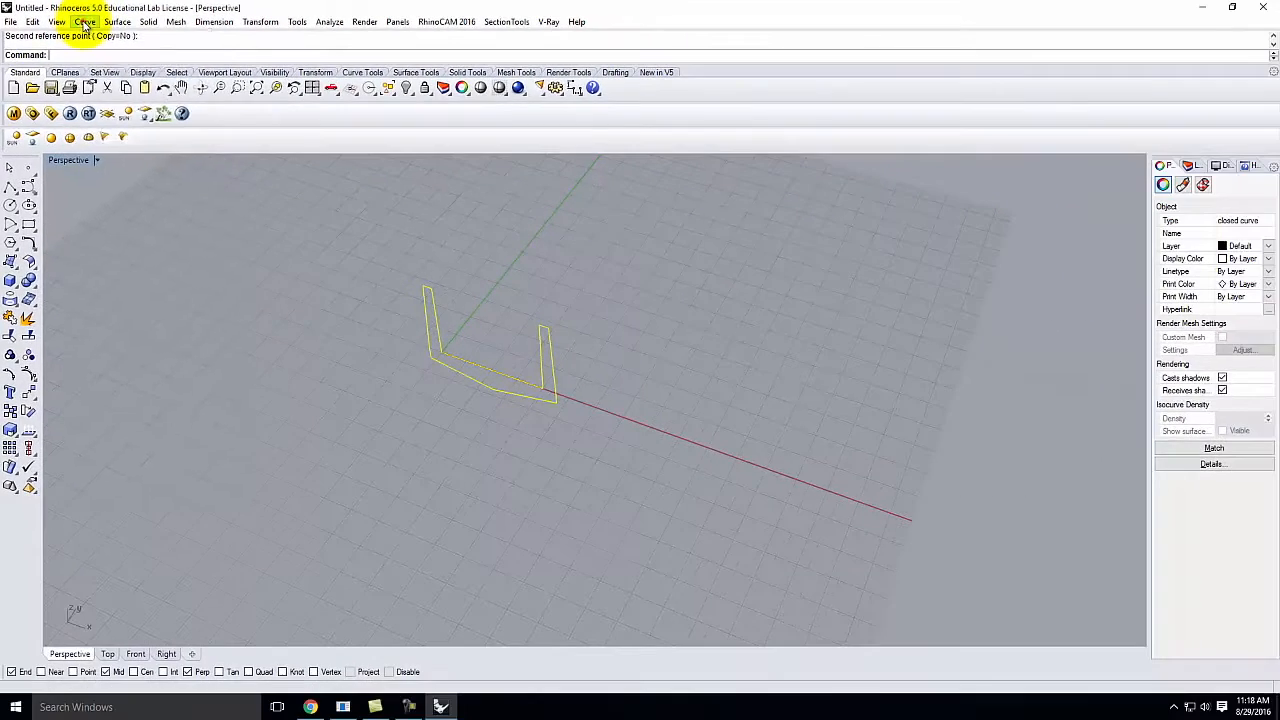
{"action": "left_click", "coordinate": [85, 22]}
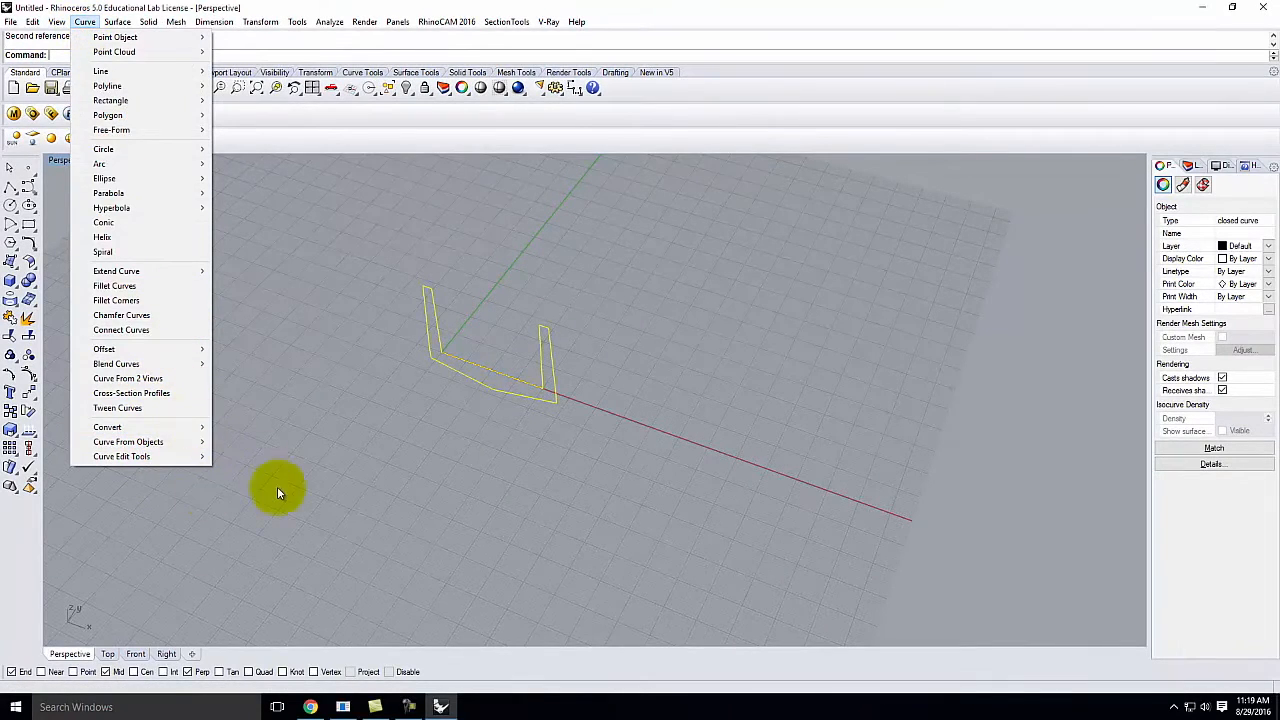
{"action": "mouse_move", "coordinate": [160, 356]}
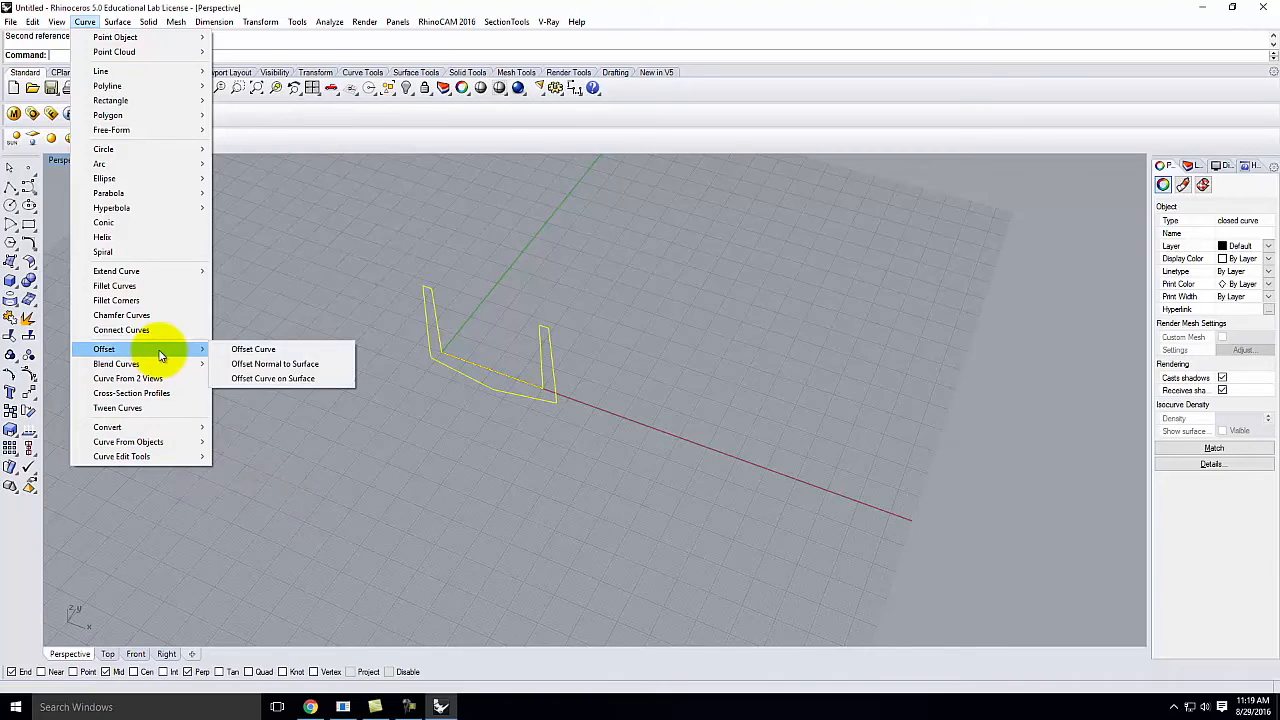
{"action": "left_click", "coordinate": [254, 350]}
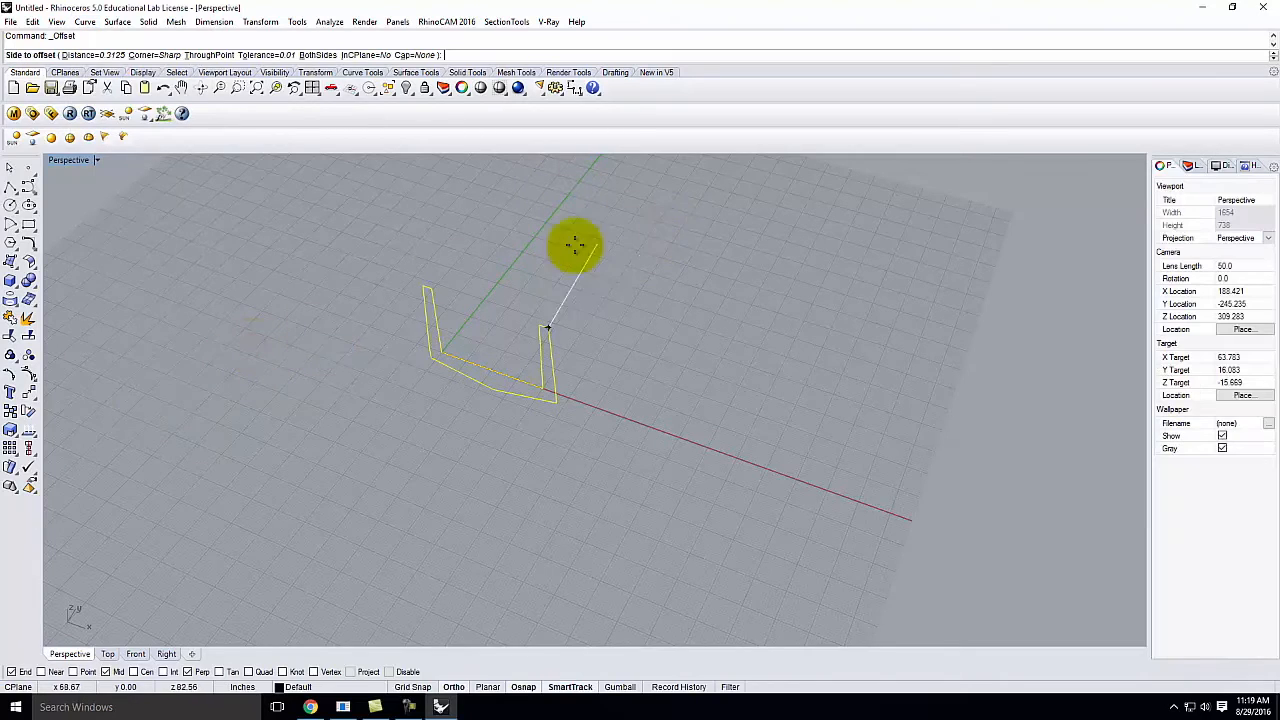
{"action": "left_click", "coordinate": [88, 56]}
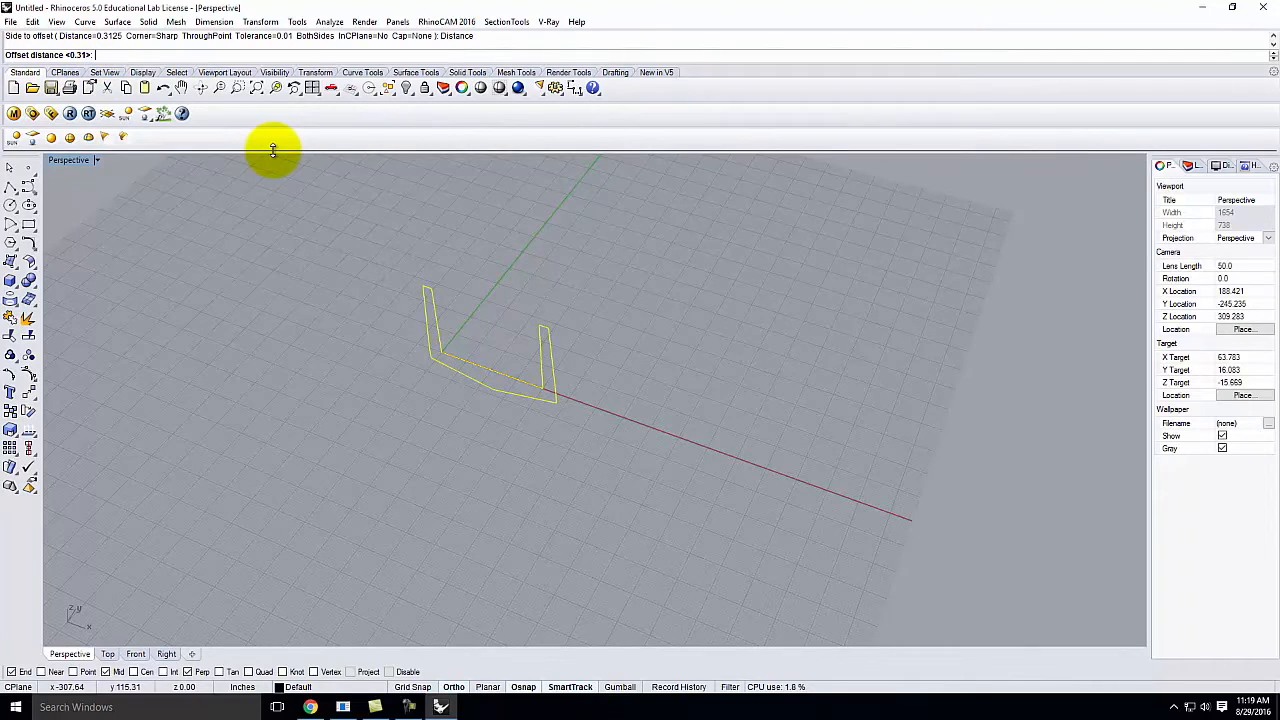
{"action": "type", "text": "4"}
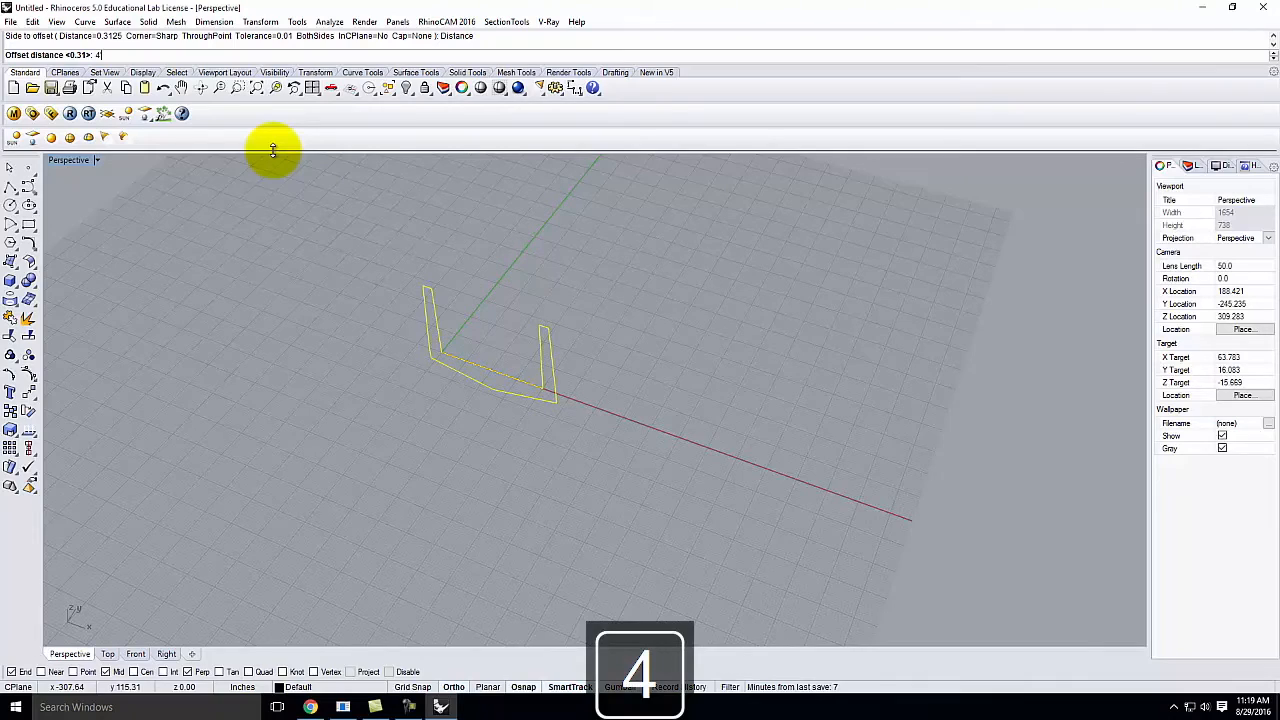
{"action": "type", "text": "'"}
{"action": "key", "text": "Return"}
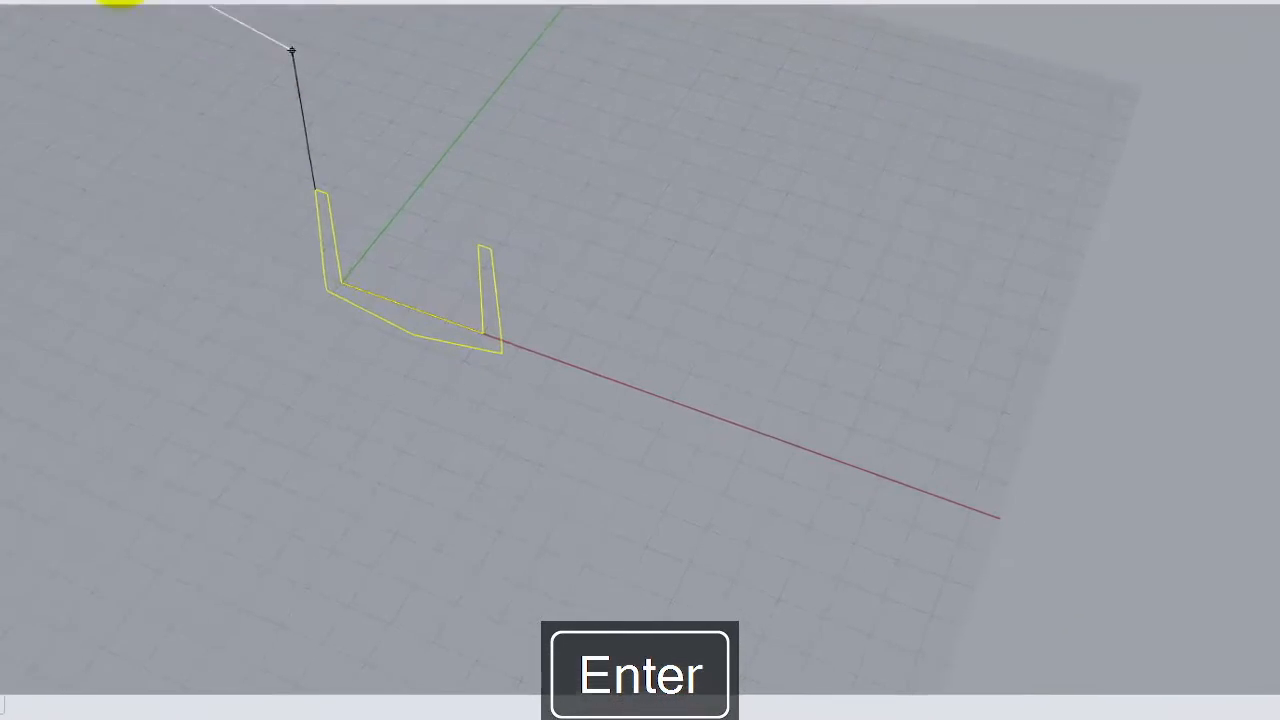
Try offsetting the profile outward within its own vertical plane, and undo that offset.
{"action": "right_click_drag", "start_coordinate": [57, 153], "coordinate": [851, 166]}
{"action": "left_click", "coordinate": [906, 171]}
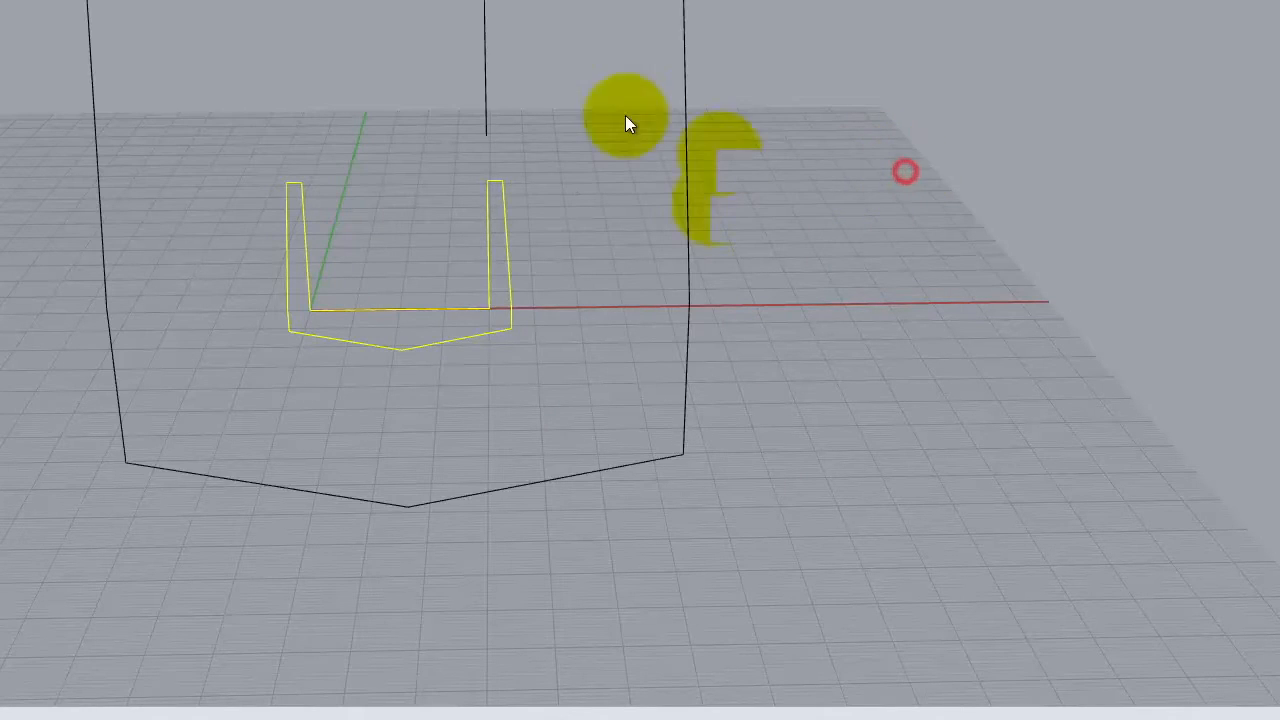
{"action": "right_click_drag", "start_coordinate": [591, 259], "coordinate": [631, 334]}
{"action": "key", "text": "ctrl+z"}
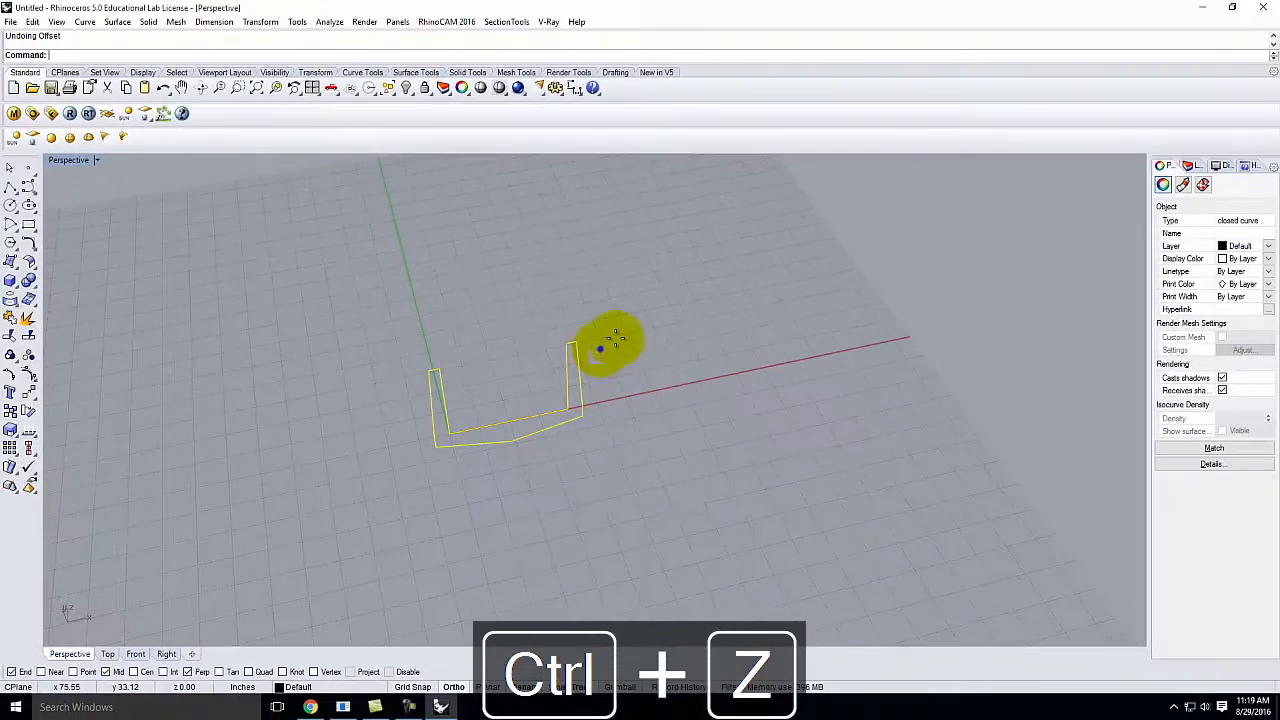
Offset the upright profile again by 48 inches with InCPlane set to Yes, placing the copy behind it along the green axis.
{"action": "right_click", "coordinate": [578, 290]}
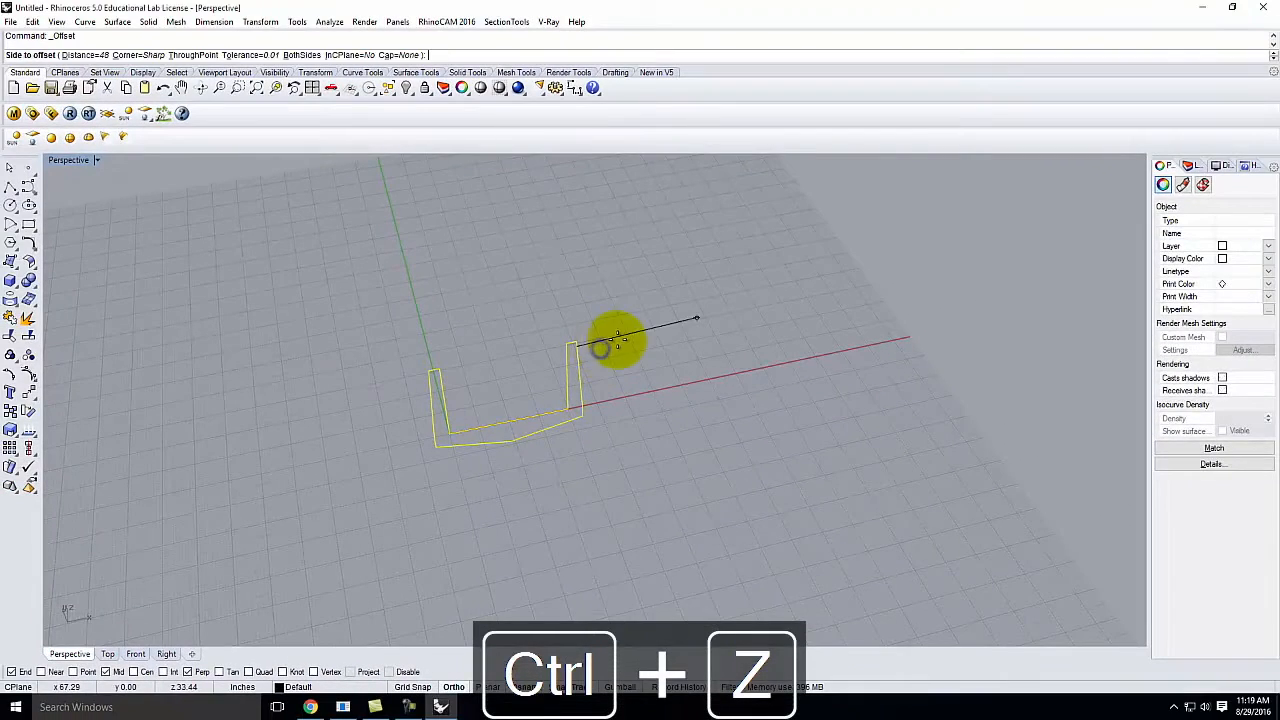
{"action": "double_click", "coordinate": [60, 159]}
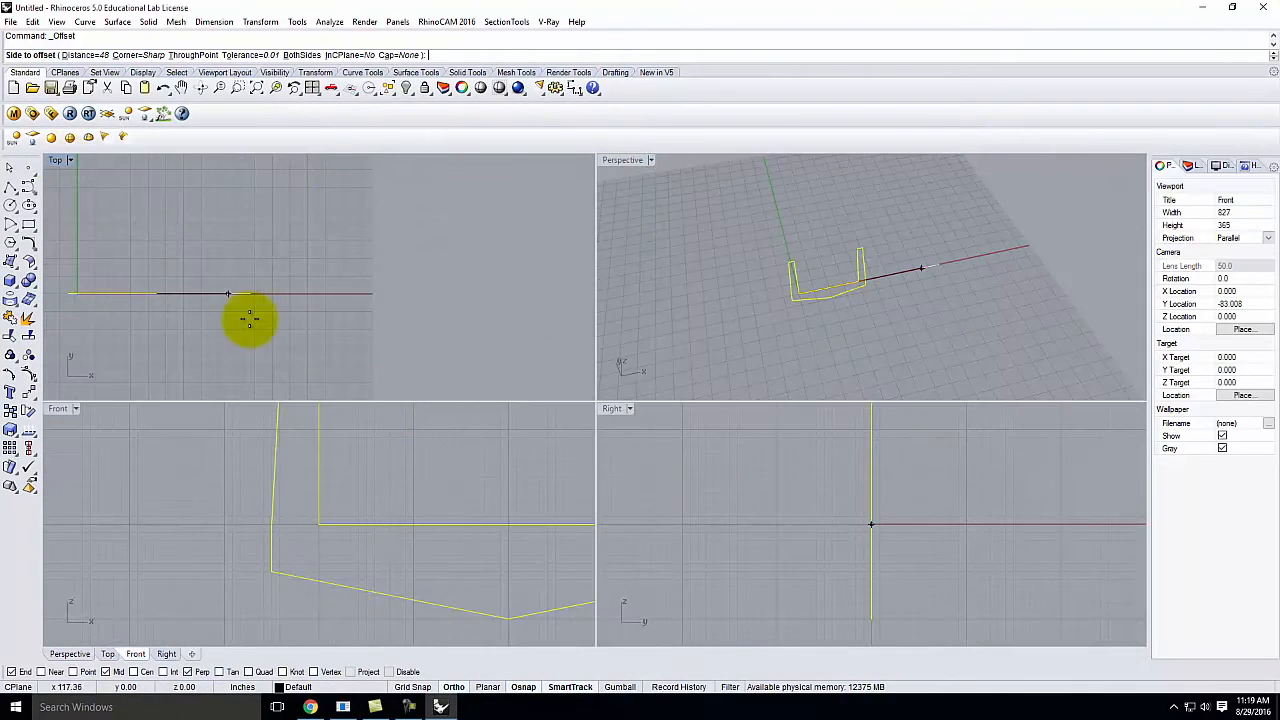
{"action": "scroll", "coordinate": [398, 478], "scroll_direction": "down", "scroll_amount": 2}
{"action": "scroll", "coordinate": [509, 486], "scroll_direction": "down", "scroll_amount": 4}
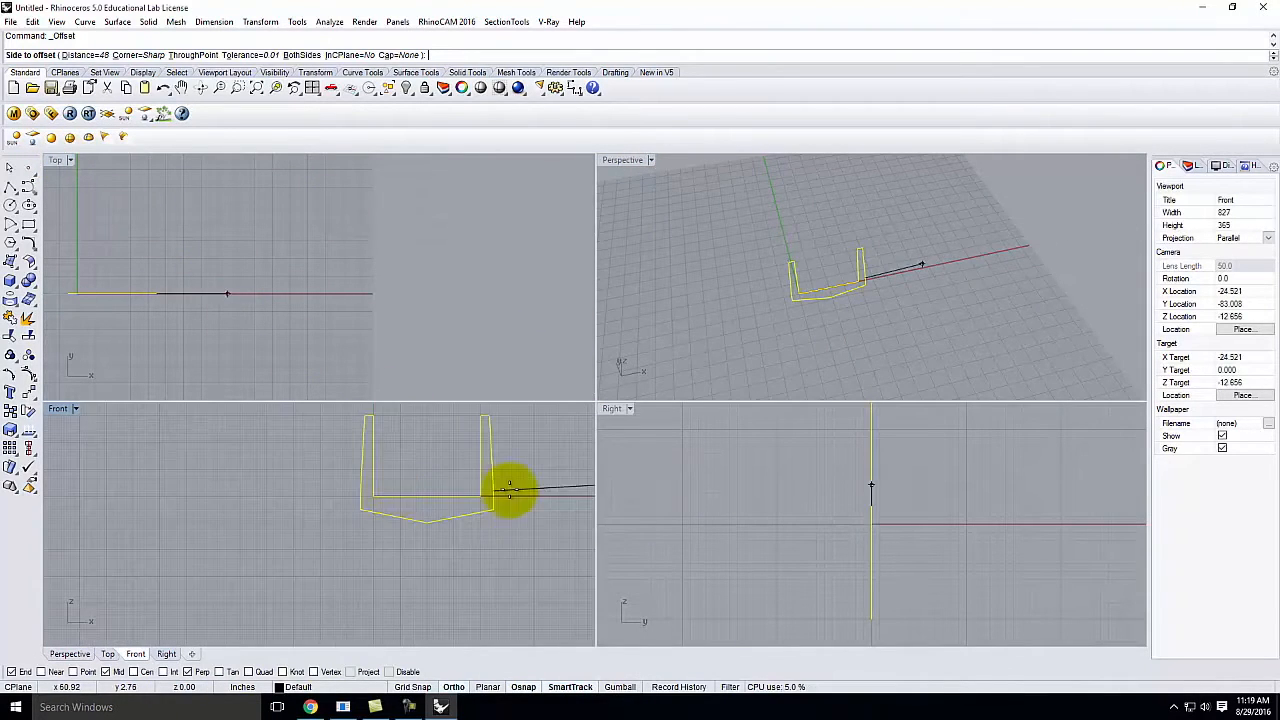
{"action": "double_click", "coordinate": [622, 161]}
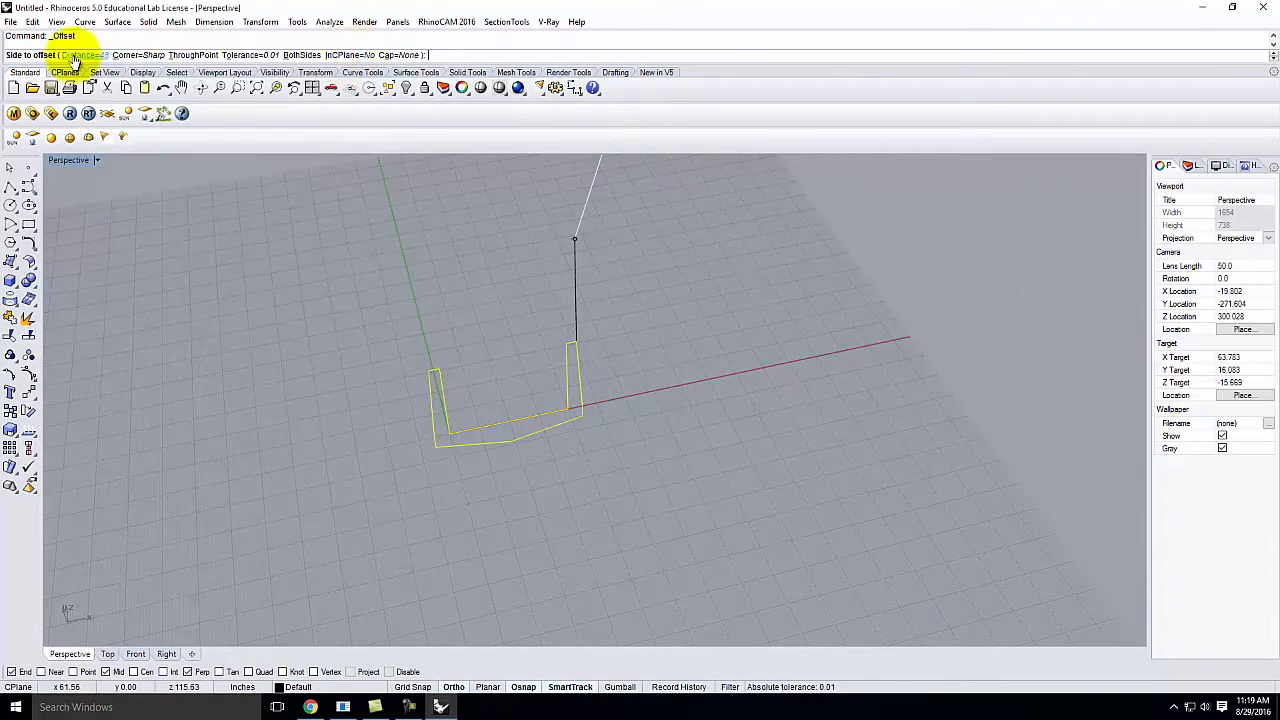
{"action": "left_click", "coordinate": [347, 56]}
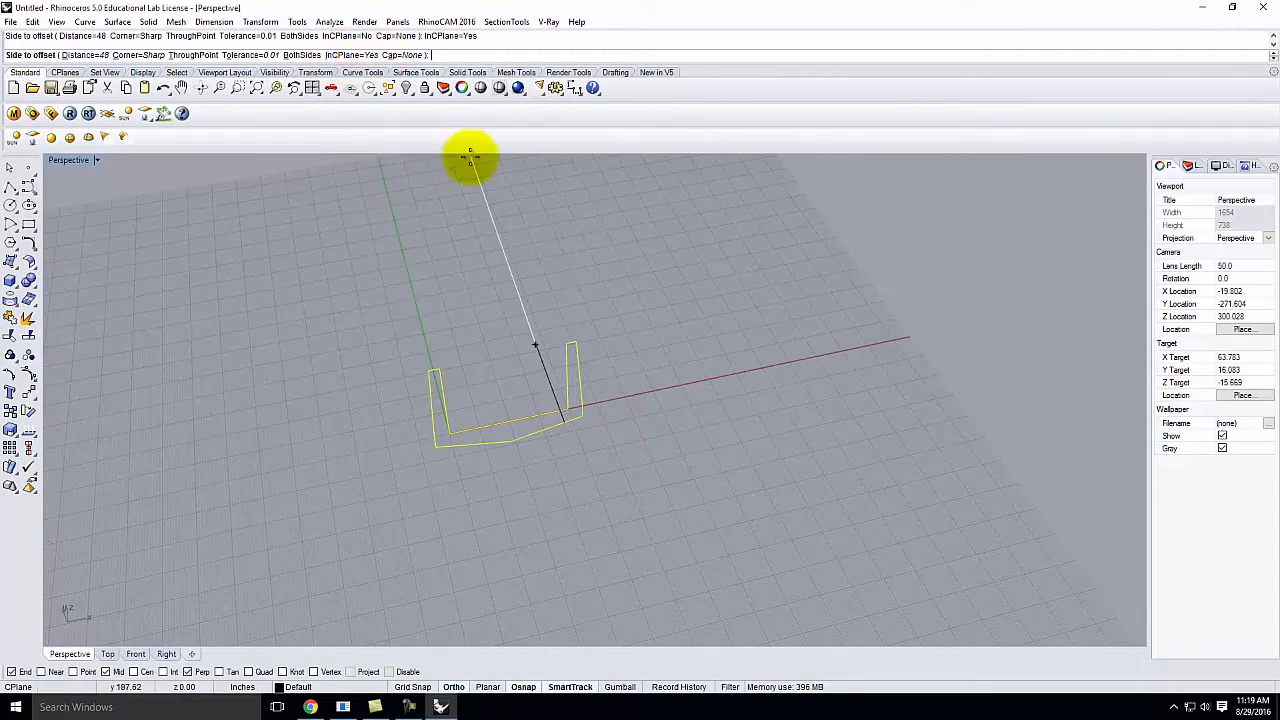
{"action": "right_click_drag", "start_coordinate": [695, 273], "coordinate": [500, 303]}
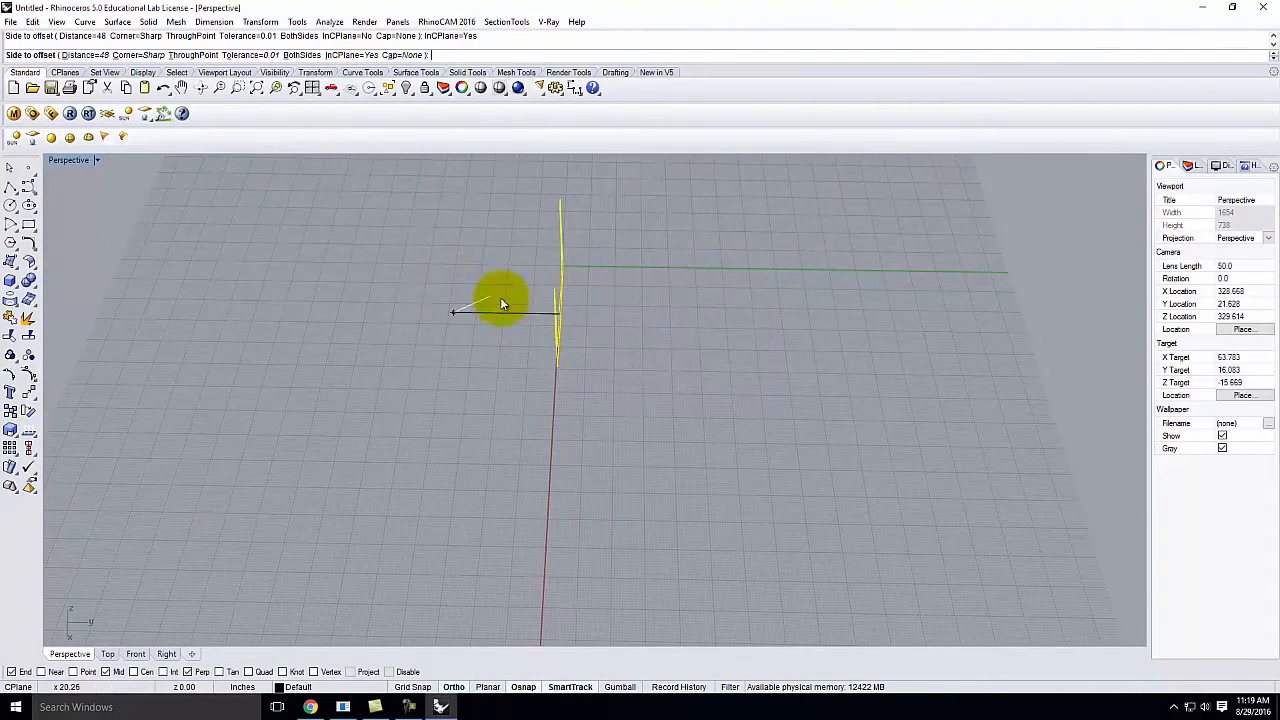
{"action": "right_click_drag", "start_coordinate": [845, 341], "coordinate": [842, 306]}
{"action": "left_click", "coordinate": [777, 309]}
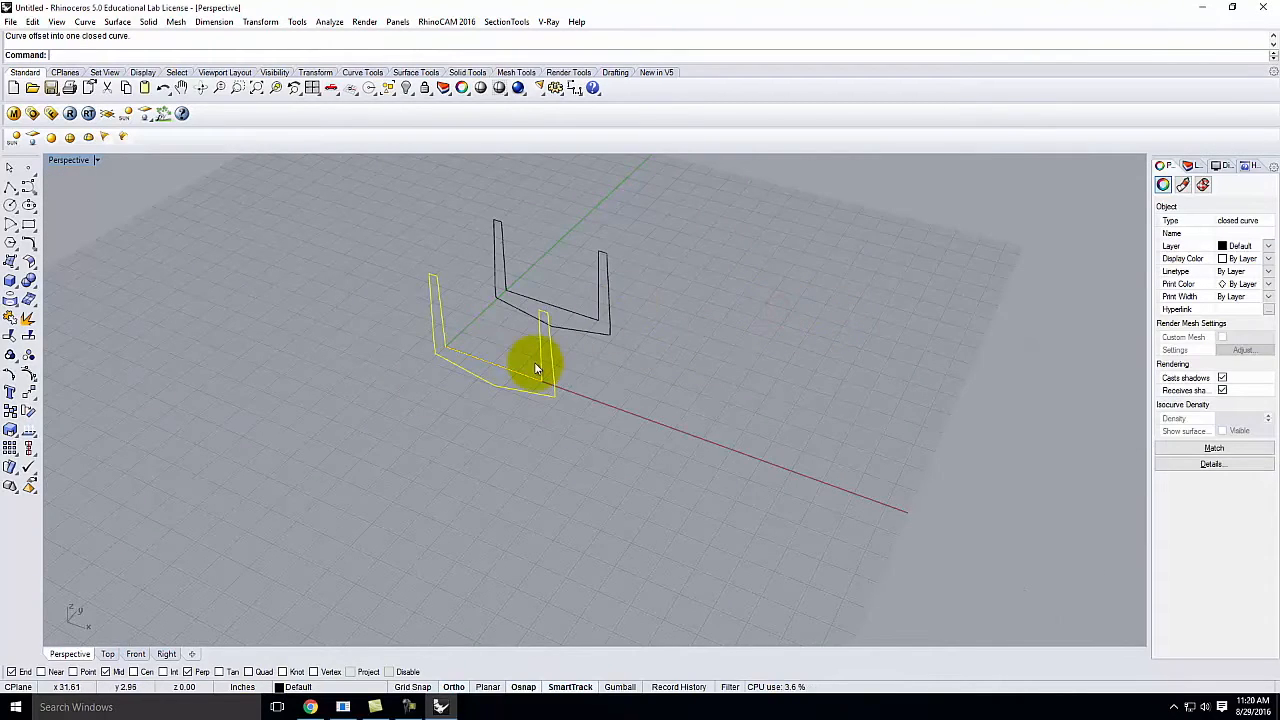
Examine the two parallel profiles from the side and at an oblique angle, selecting each one in turn.
{"action": "right_click_drag", "start_coordinate": [634, 394], "coordinate": [620, 362]}
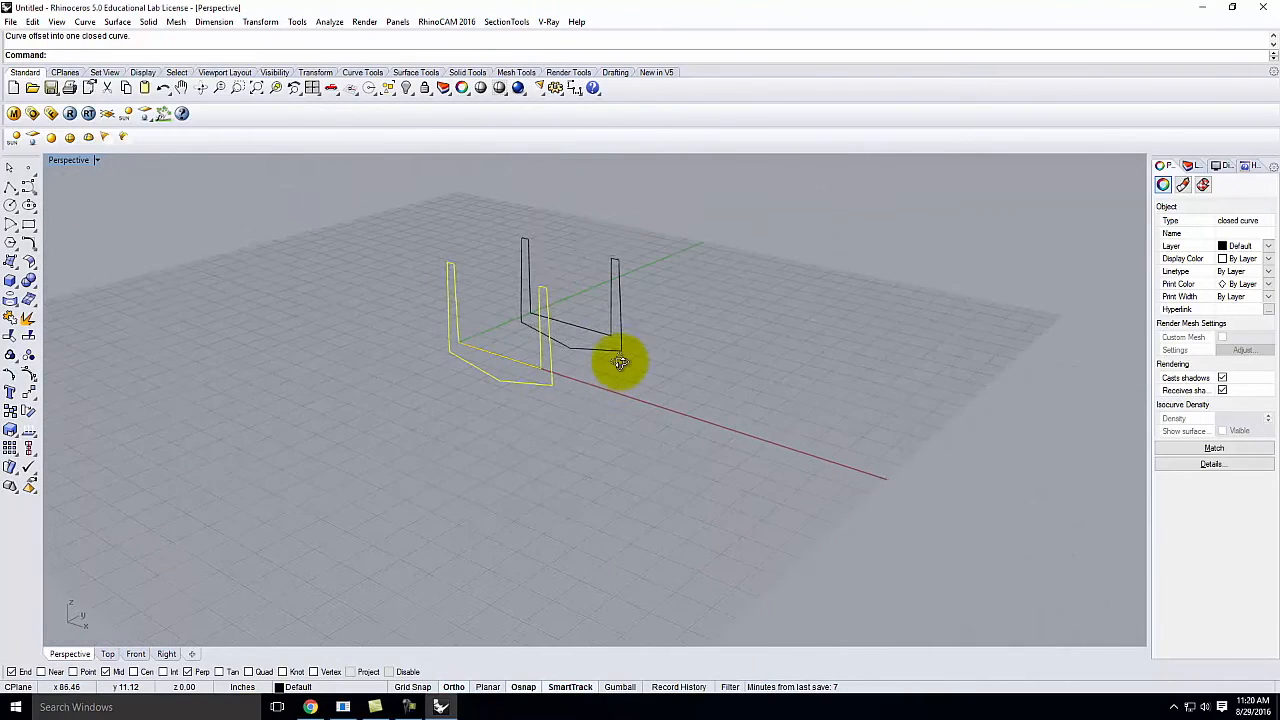
{"action": "left_click", "coordinate": [718, 342]}
{"action": "right_click_drag", "start_coordinate": [586, 343], "coordinate": [559, 318]}
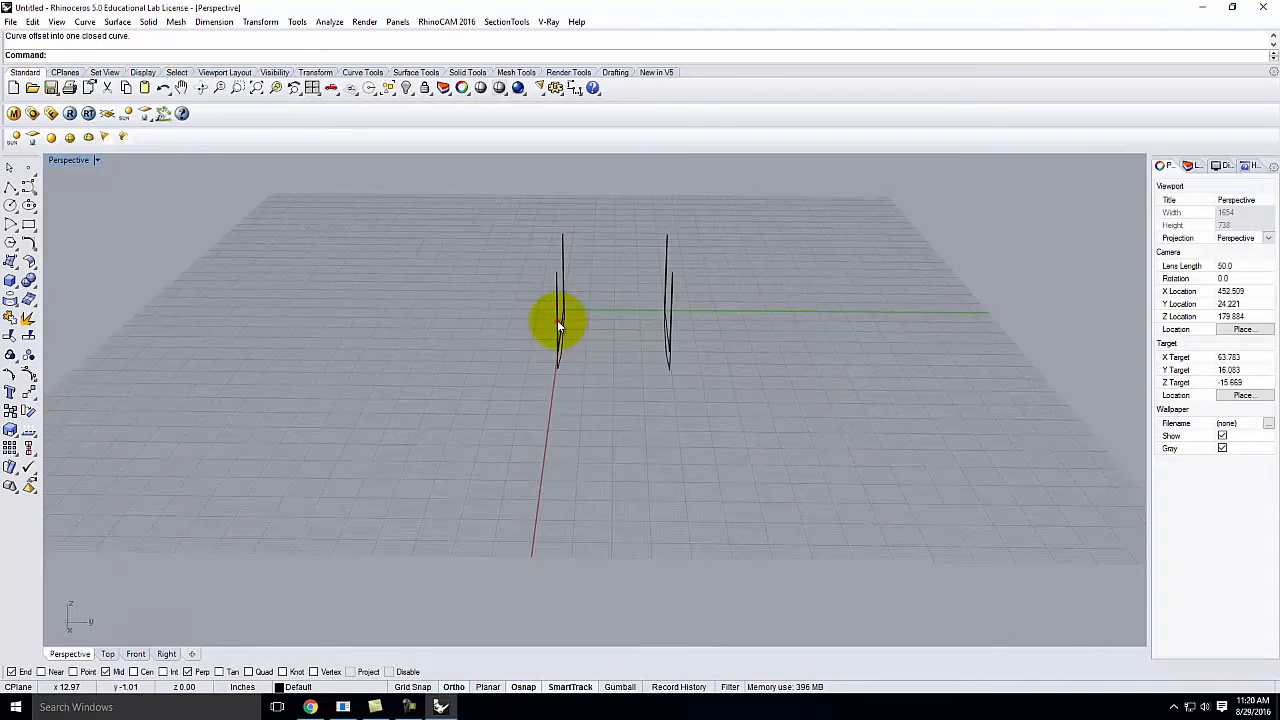
{"action": "left_click", "coordinate": [557, 320]}
{"action": "left_click", "coordinate": [670, 332]}
{"action": "right_click_drag", "start_coordinate": [632, 422], "coordinate": [902, 420]}
{"action": "left_click", "coordinate": [764, 401]}
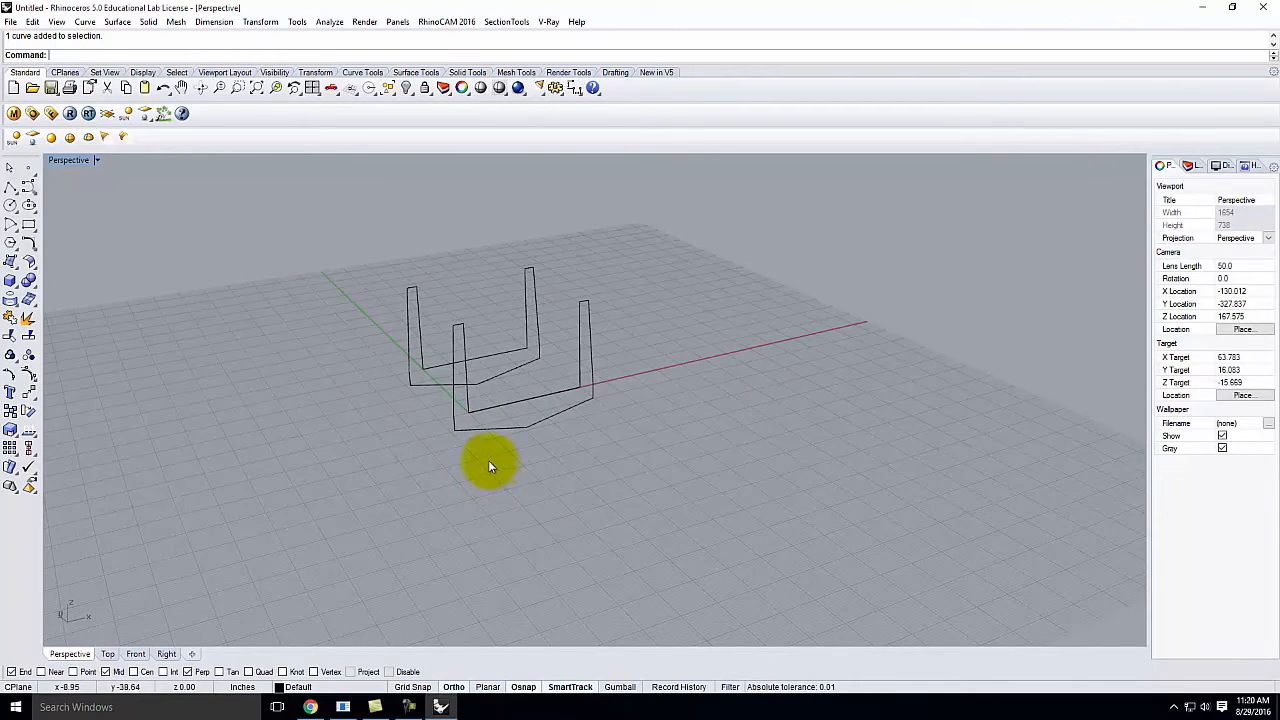
{"action": "left_click", "coordinate": [535, 400]}
{"action": "left_click", "coordinate": [520, 344]}
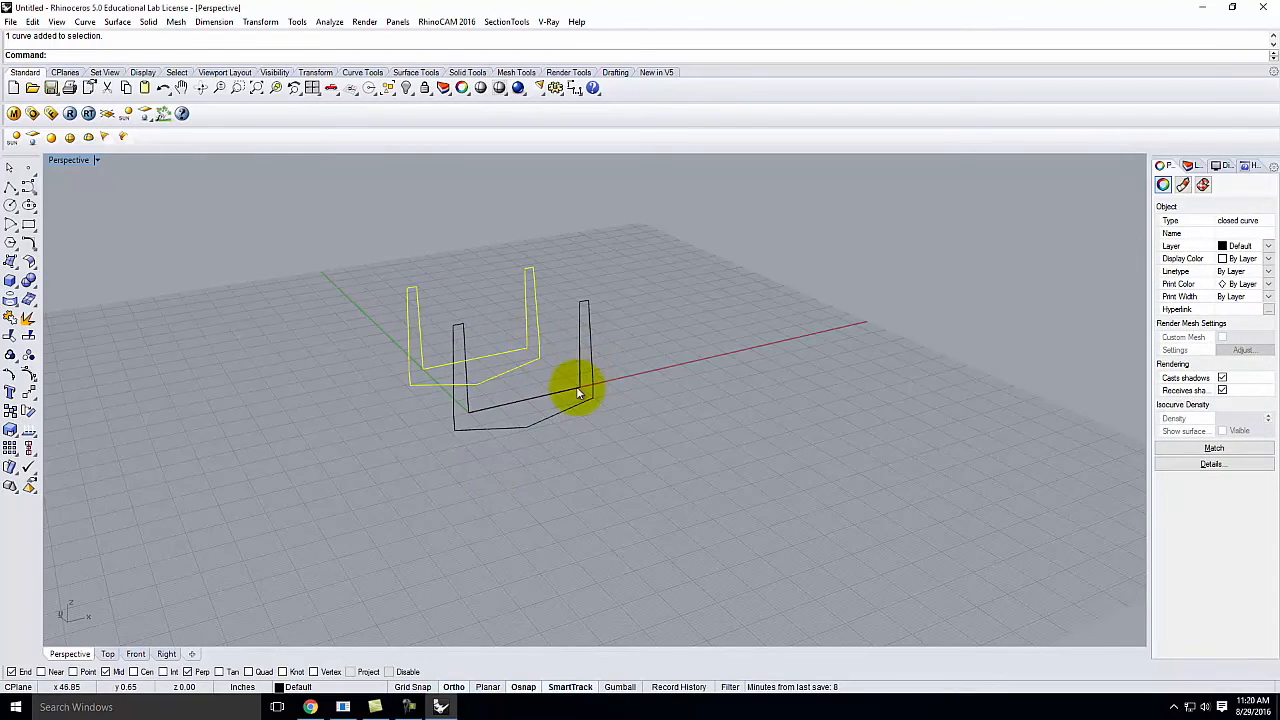
{"action": "left_click", "coordinate": [699, 443]}
Loft between the two closed profiles using the Normal style and the existing seam points.
{"action": "left_click_drag", "start_coordinate": [738, 449], "coordinate": [458, 351]}
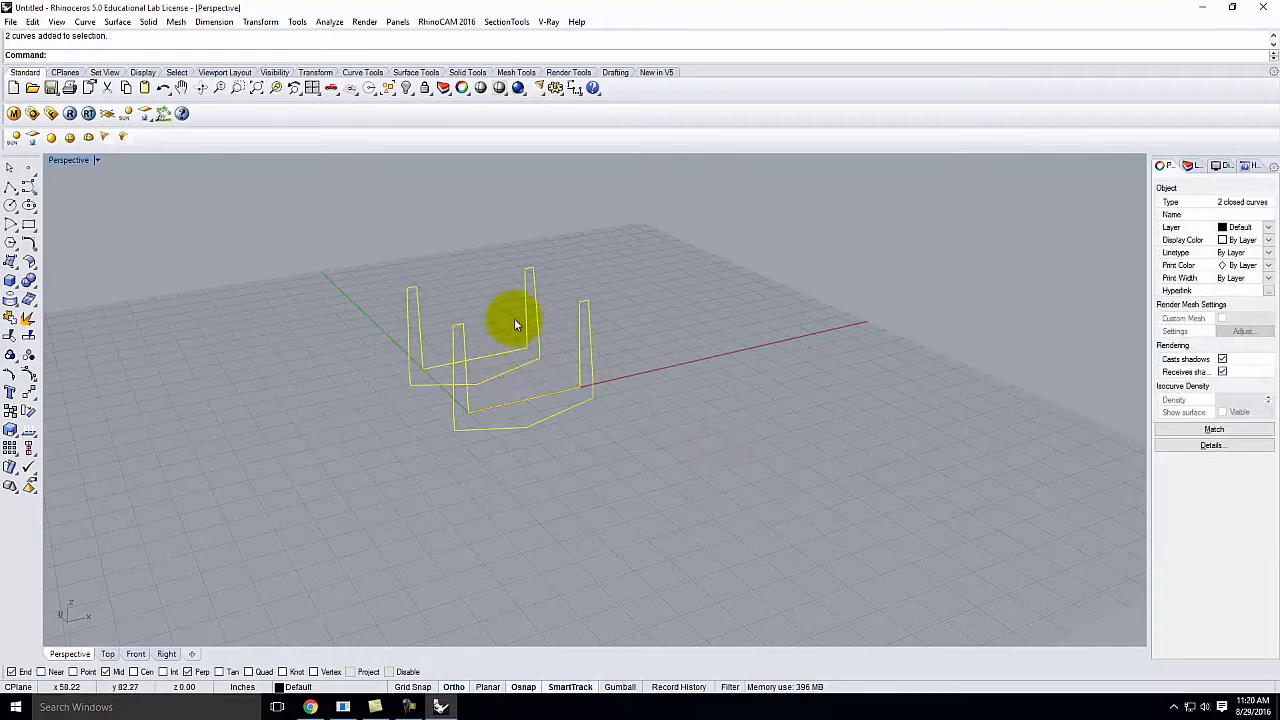
{"action": "left_click", "coordinate": [118, 24]}
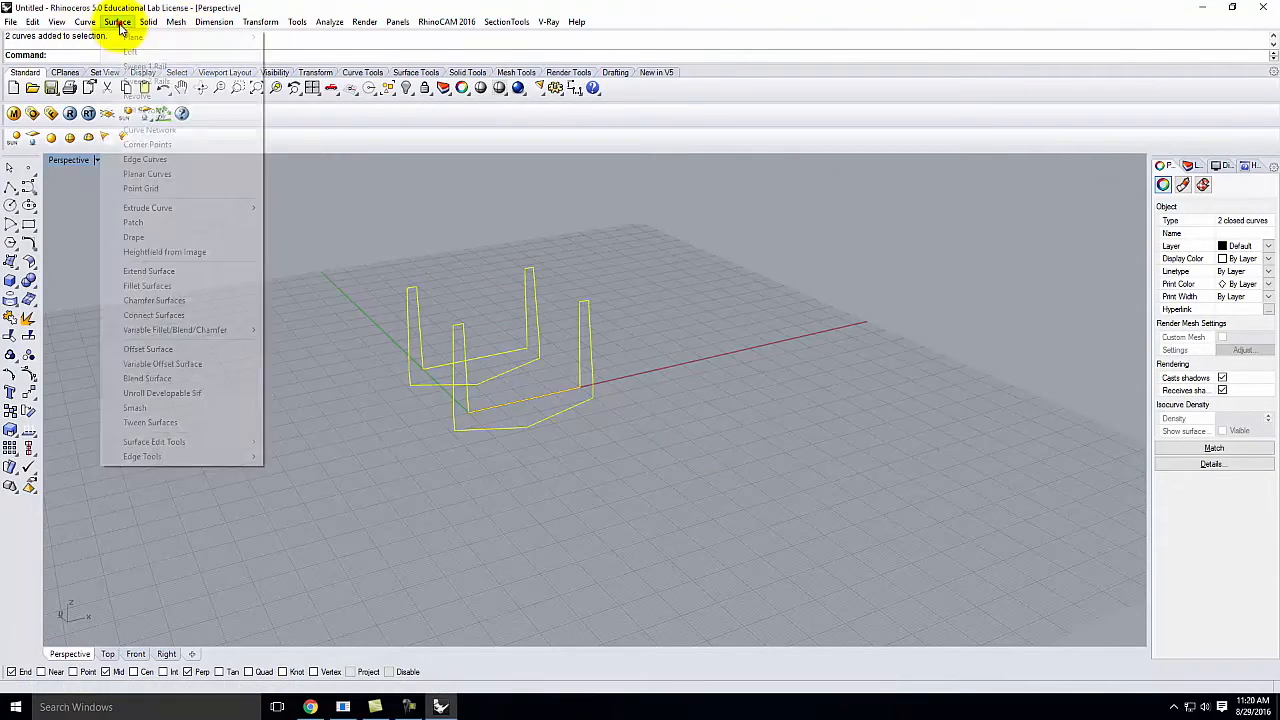
{"action": "left_click", "coordinate": [130, 50]}
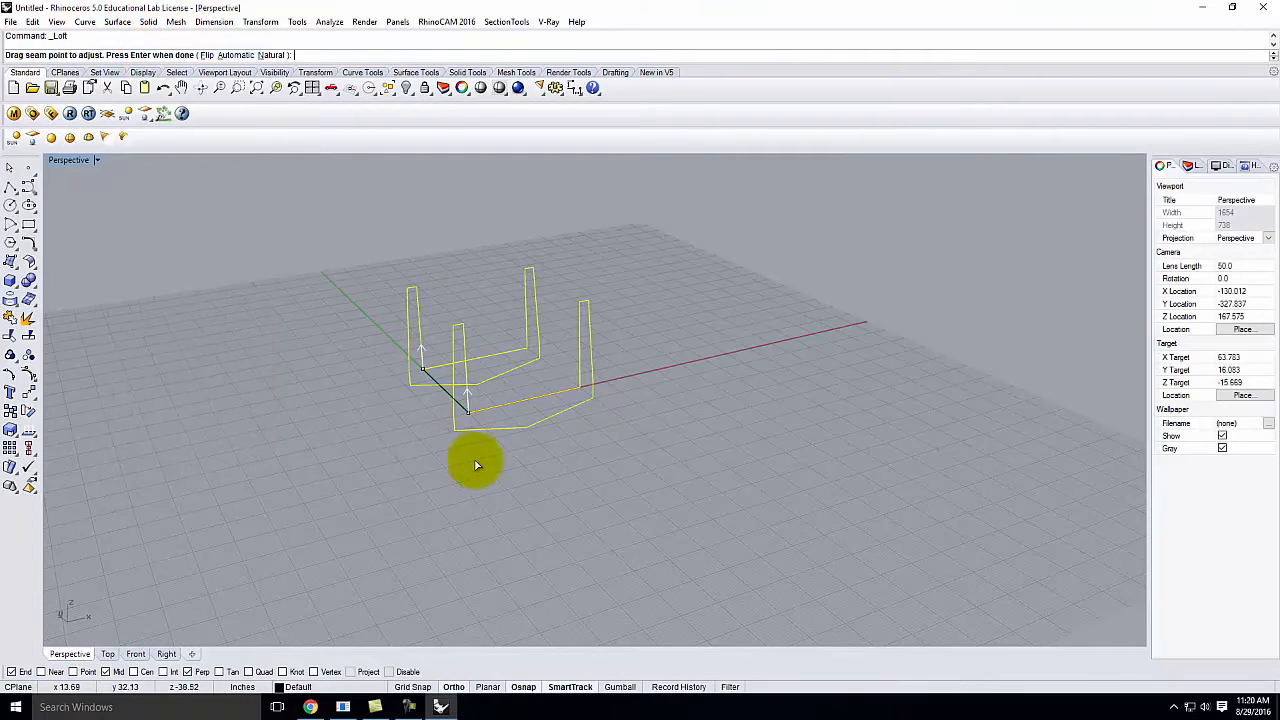
{"action": "key", "text": "Return"}
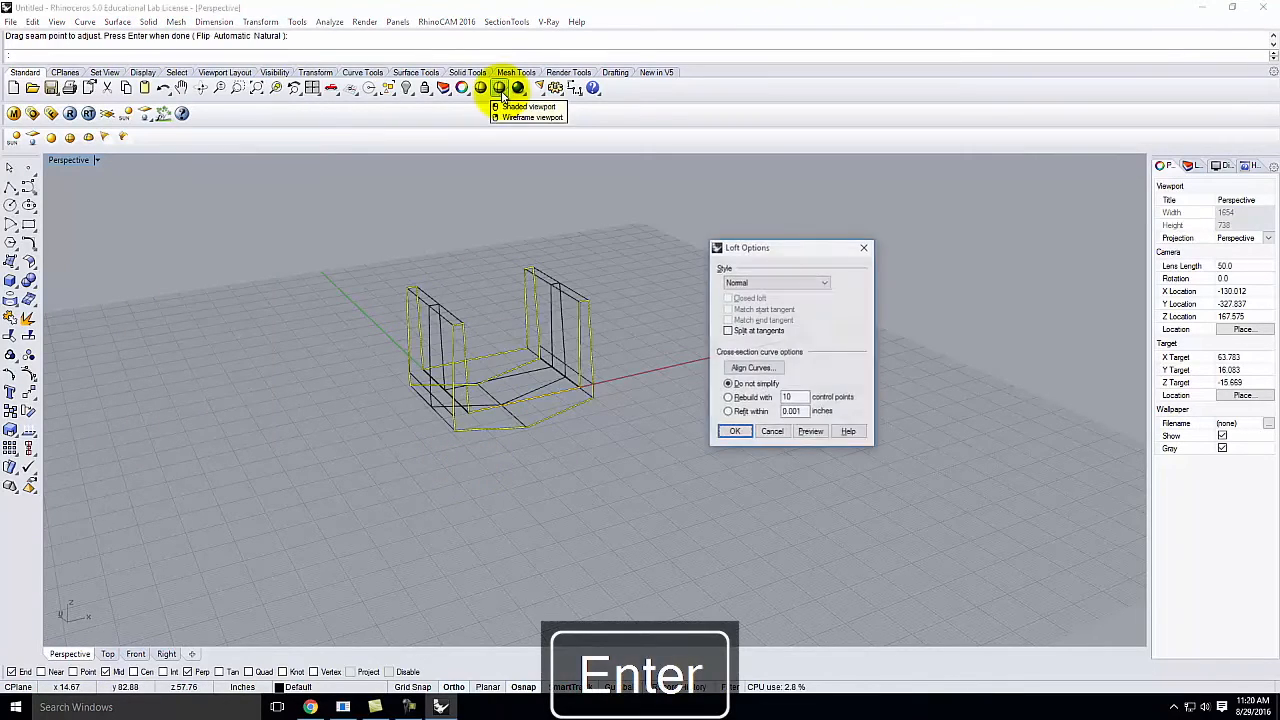
{"action": "left_click", "coordinate": [731, 434]}
Inspect the loft in Shaded display in the Perspective view, and undo the loft.
{"action": "left_click", "coordinate": [96, 160]}
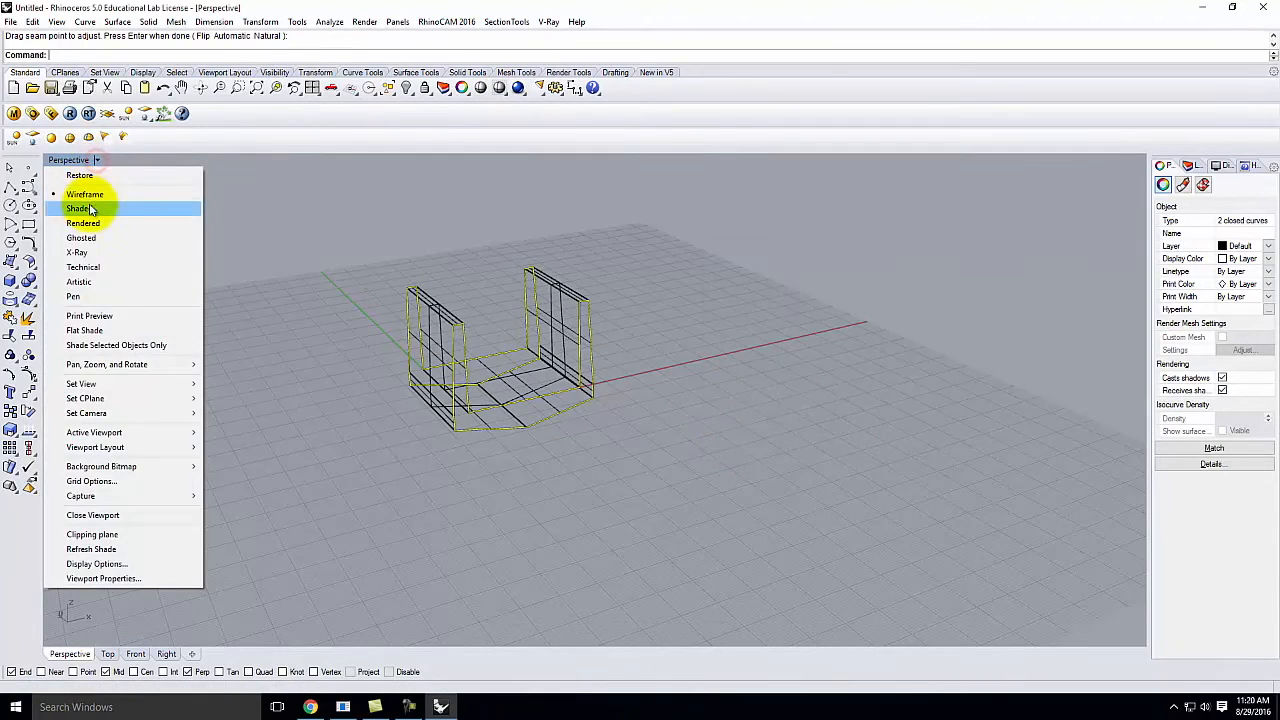
{"action": "left_click", "coordinate": [90, 208]}
{"action": "mouse_move", "coordinate": [506, 300]}
{"action": "right_mouse_down"}
{"action": "mouse_move", "coordinate": [651, 340]}
{"action": "mouse_move", "coordinate": [517, 314]}
{"action": "mouse_move", "coordinate": [627, 351]}
{"action": "mouse_move", "coordinate": [678, 353]}
{"action": "right_mouse_up"}
{"action": "key", "text": "ctrl+z"}
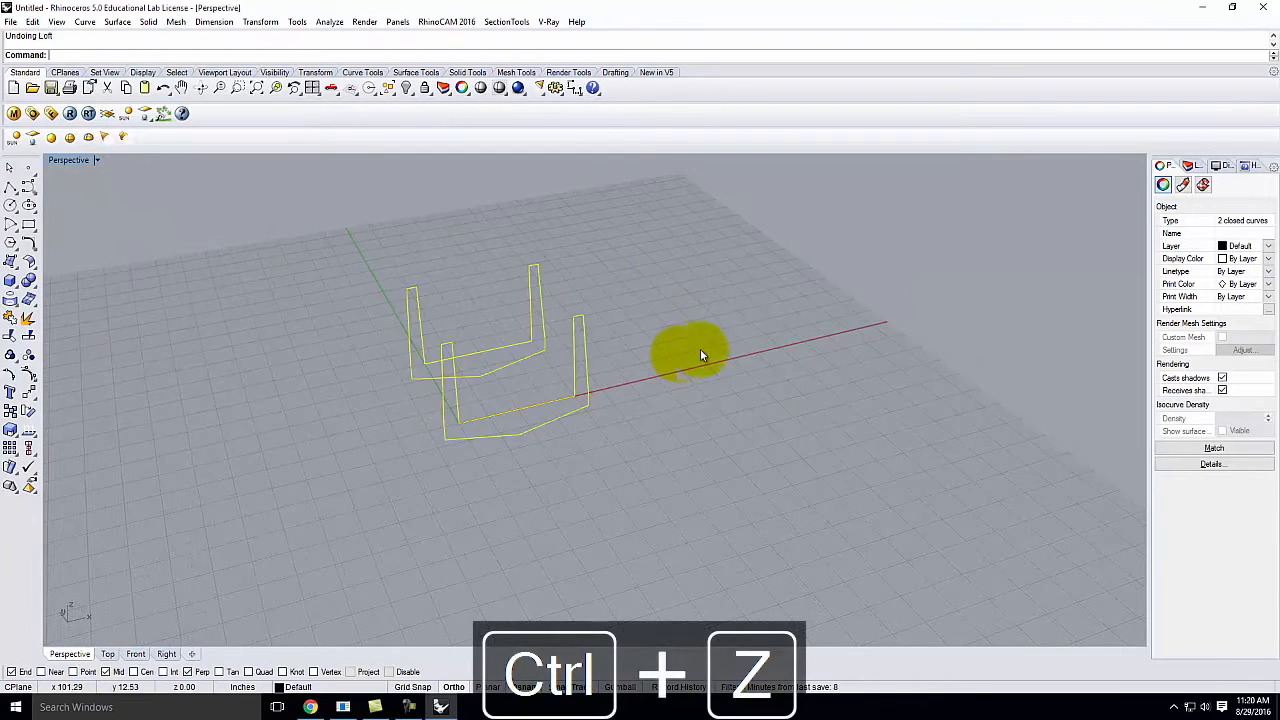
Explode both closed profiles into separate segments.
{"action": "left_click", "coordinate": [645, 245]}
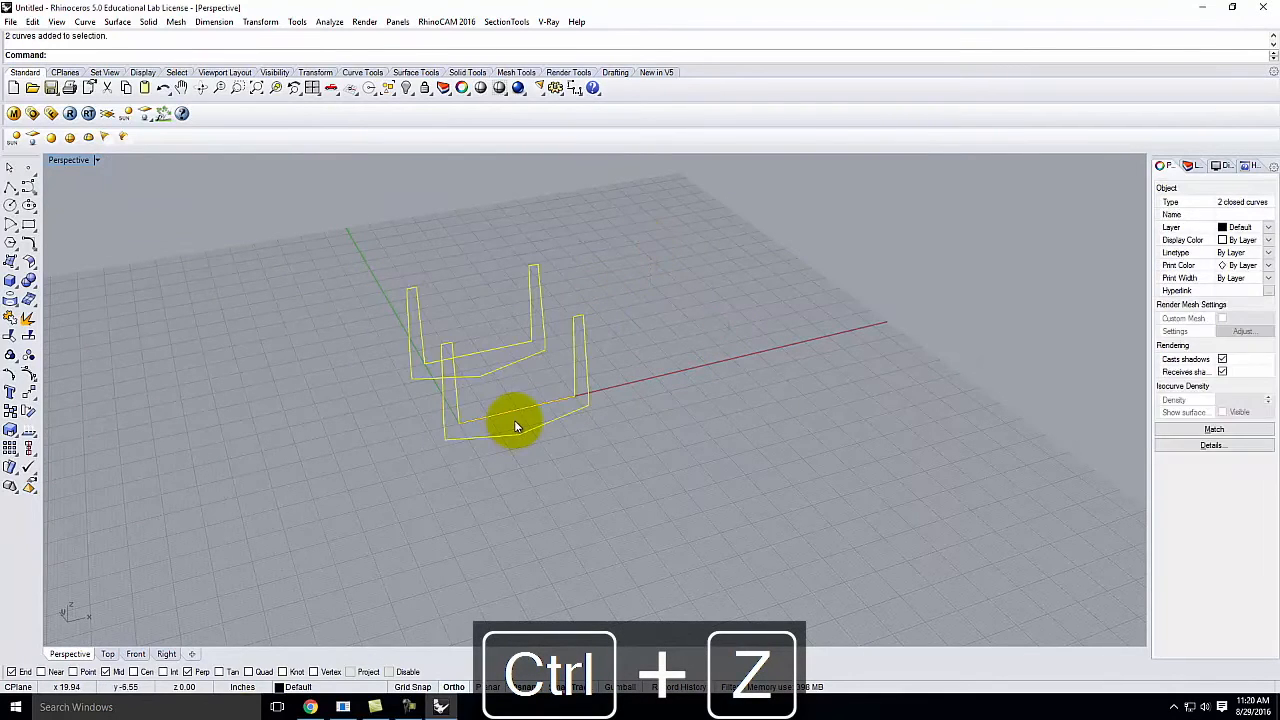
{"action": "type", "text": "Explode"}
{"action": "key", "text": "Return"}
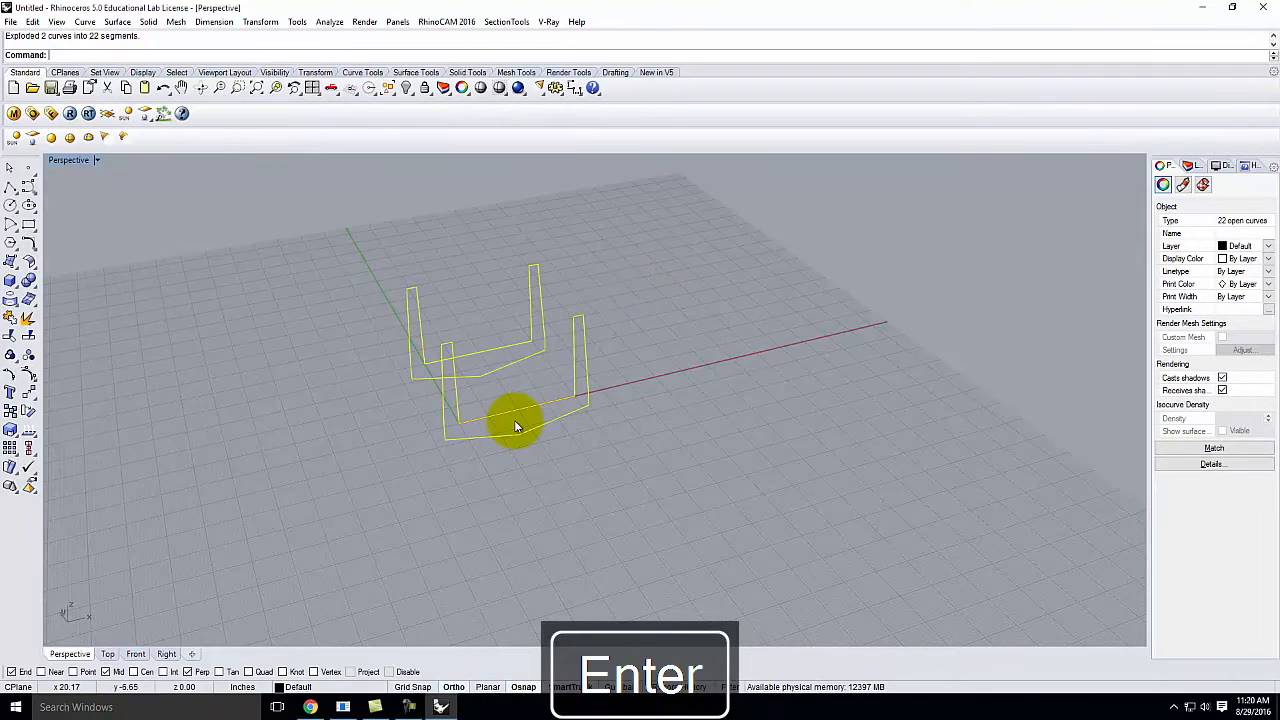
Loft between the inner floor segments of the two profiles using the Normal style without simplifying.
{"action": "left_click", "coordinate": [33, 22]}
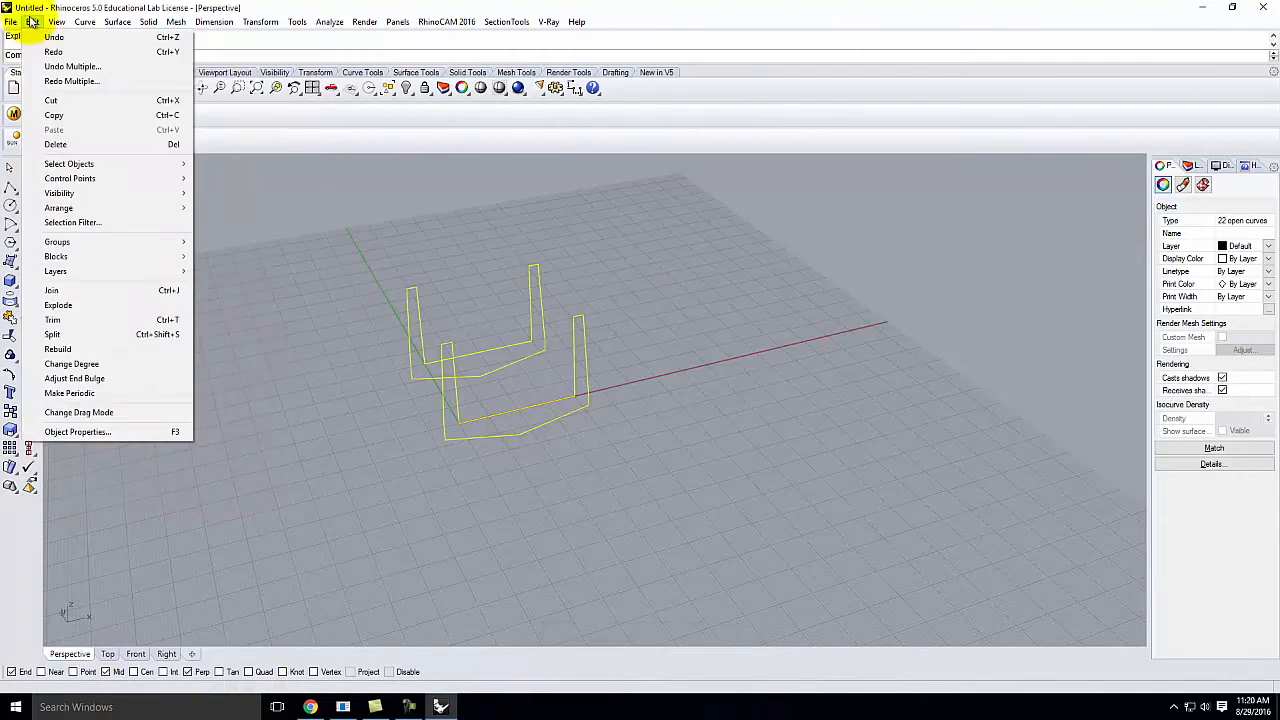
{"action": "left_click", "coordinate": [349, 233]}
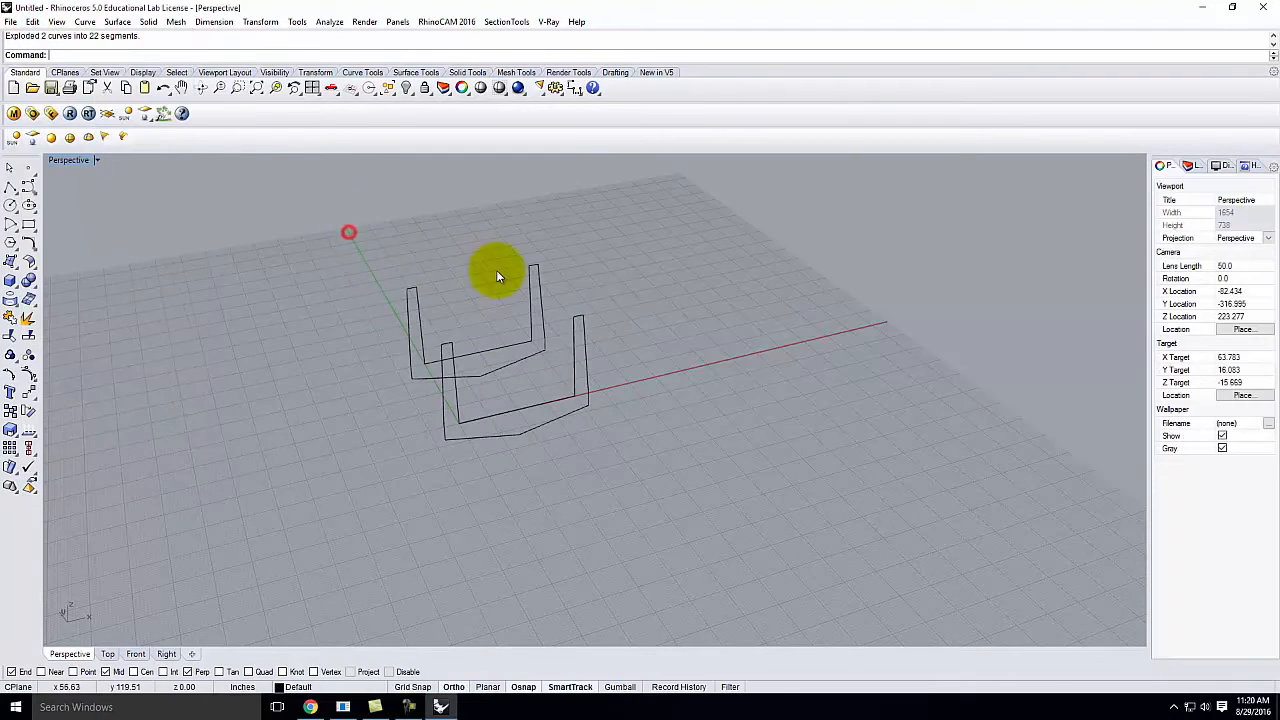
{"action": "left_click", "coordinate": [500, 352]}
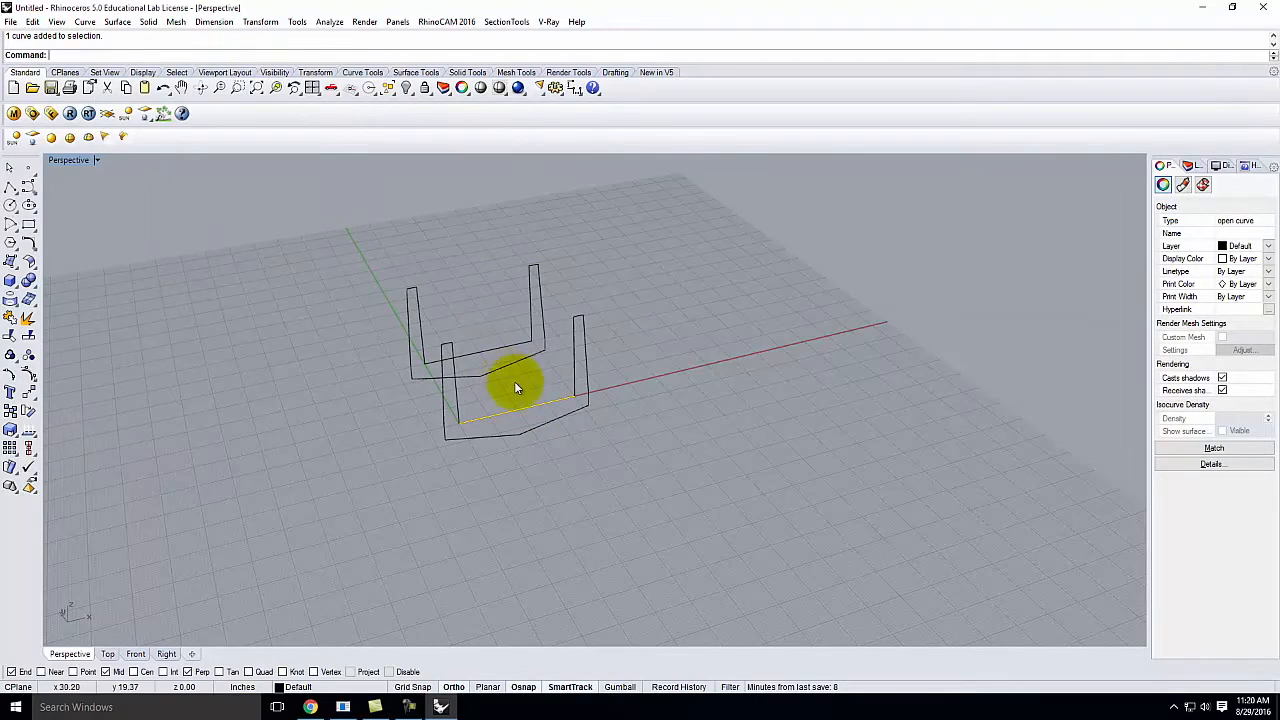
{"action": "left_click", "coordinate": [500, 348], "text": "shift"}
{"action": "left_click", "coordinate": [117, 21]}
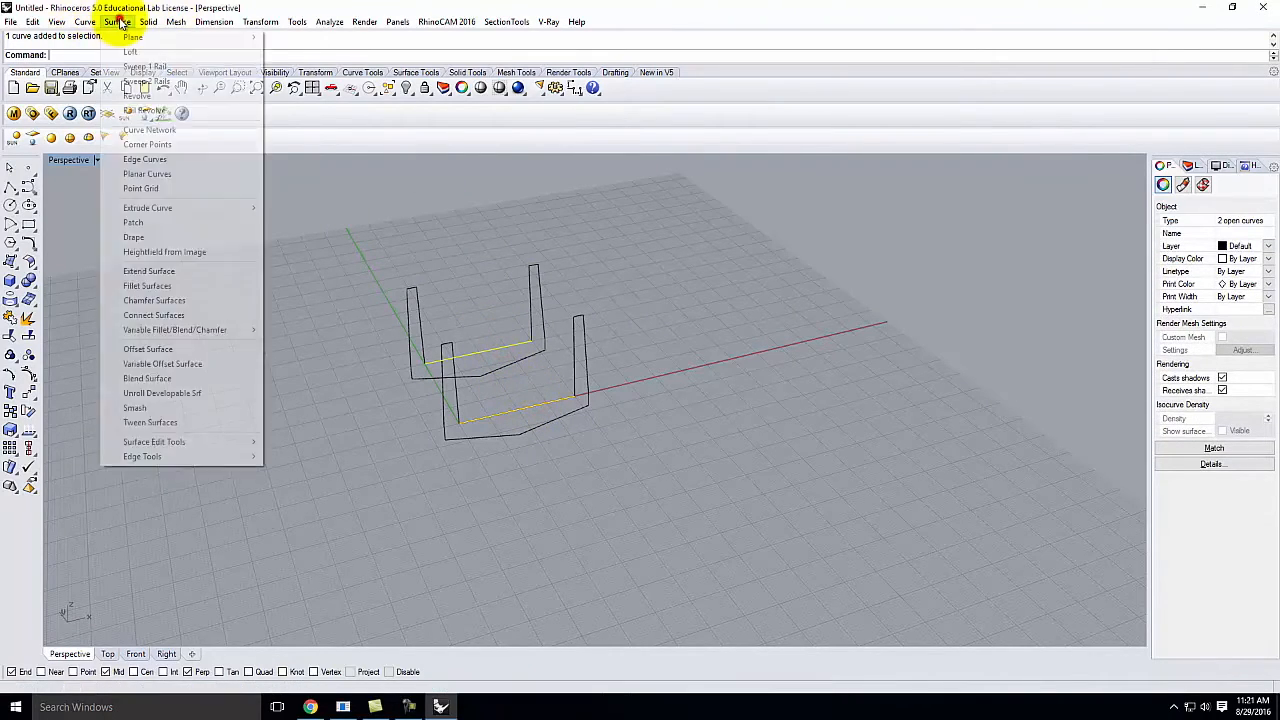
{"action": "left_click", "coordinate": [131, 51]}
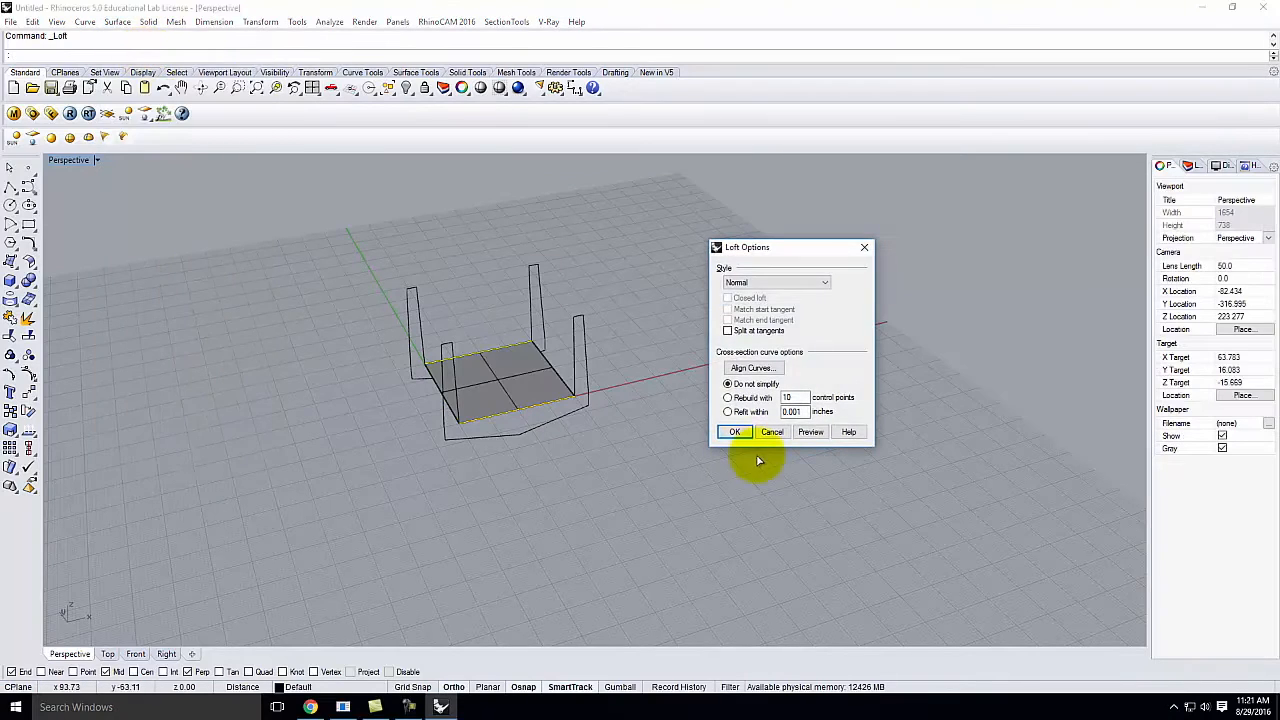
{"action": "left_click", "coordinate": [737, 432]}
Loft the inner face of the wall on the positive X side between the matching segments with the Normal style.
{"action": "right_click_drag", "start_coordinate": [534, 360], "coordinate": [621, 320]}
{"action": "left_click", "coordinate": [621, 316]}
{"action": "left_click", "coordinate": [562, 346]}
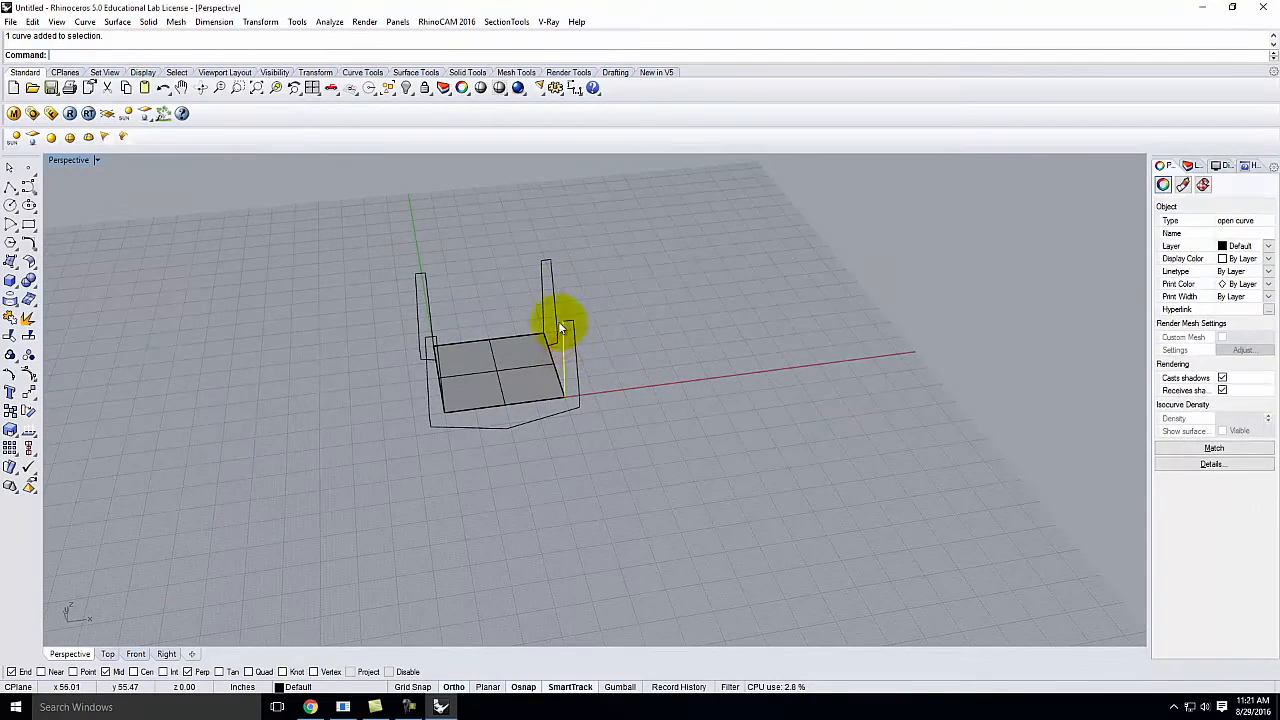
{"action": "left_click", "coordinate": [117, 21]}
{"action": "left_click", "coordinate": [140, 53]}
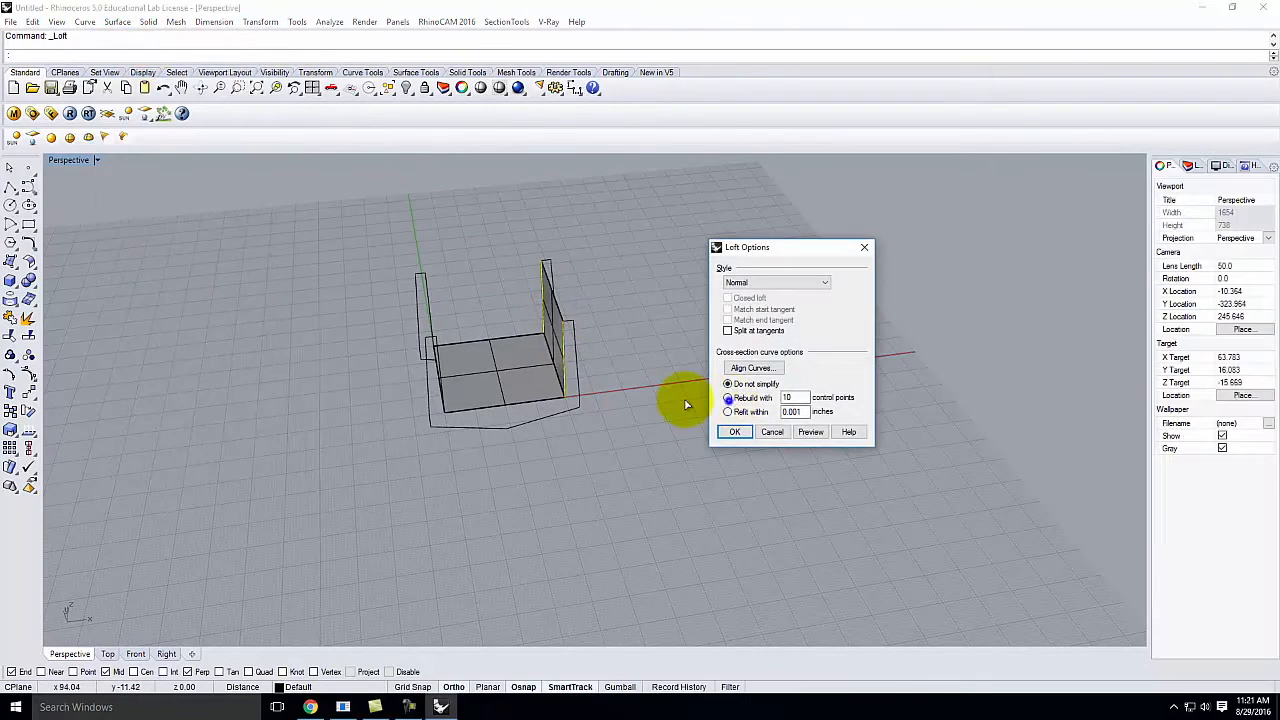
{"action": "left_click", "coordinate": [740, 432]}
Loft the narrow top face of the positive X wall between the short top segments of both profiles.
{"action": "right_click_drag", "start_coordinate": [632, 379], "coordinate": [565, 383]}
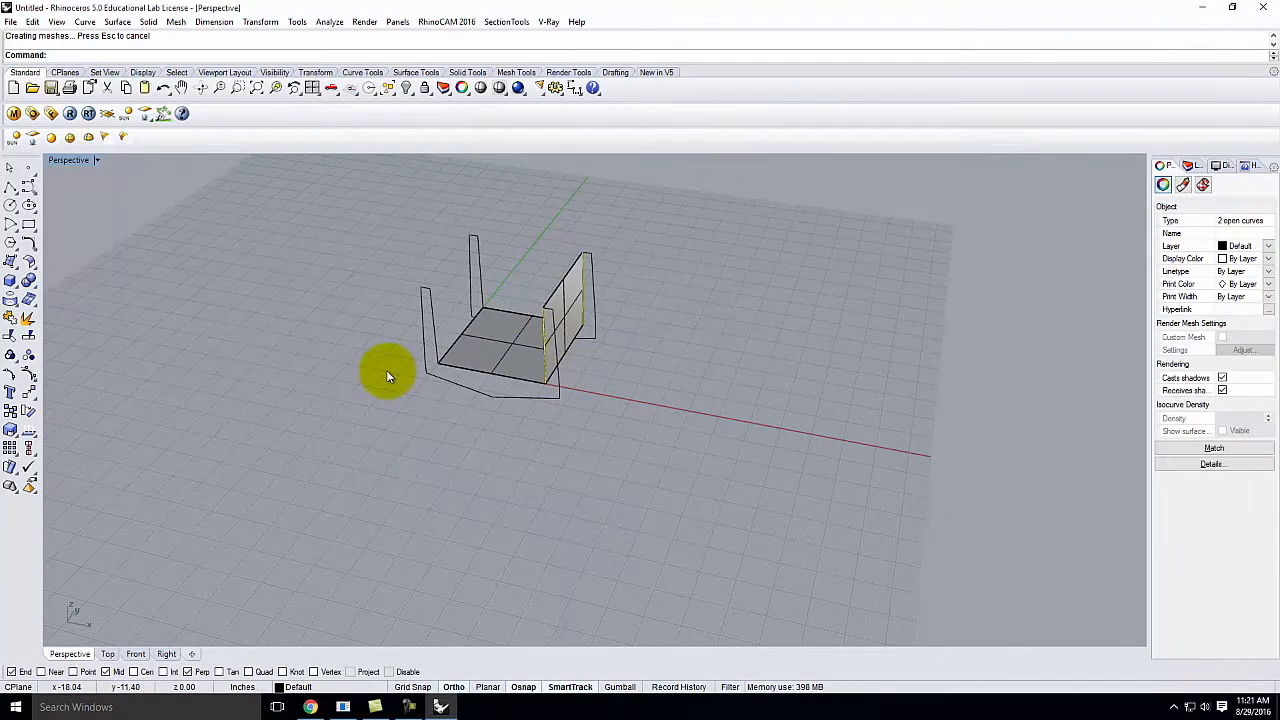
{"action": "scroll", "coordinate": [612, 240], "scroll_direction": "up", "scroll_amount": 5}
{"action": "left_click", "coordinate": [632, 540]}
{"action": "left_click", "coordinate": [434, 463]}
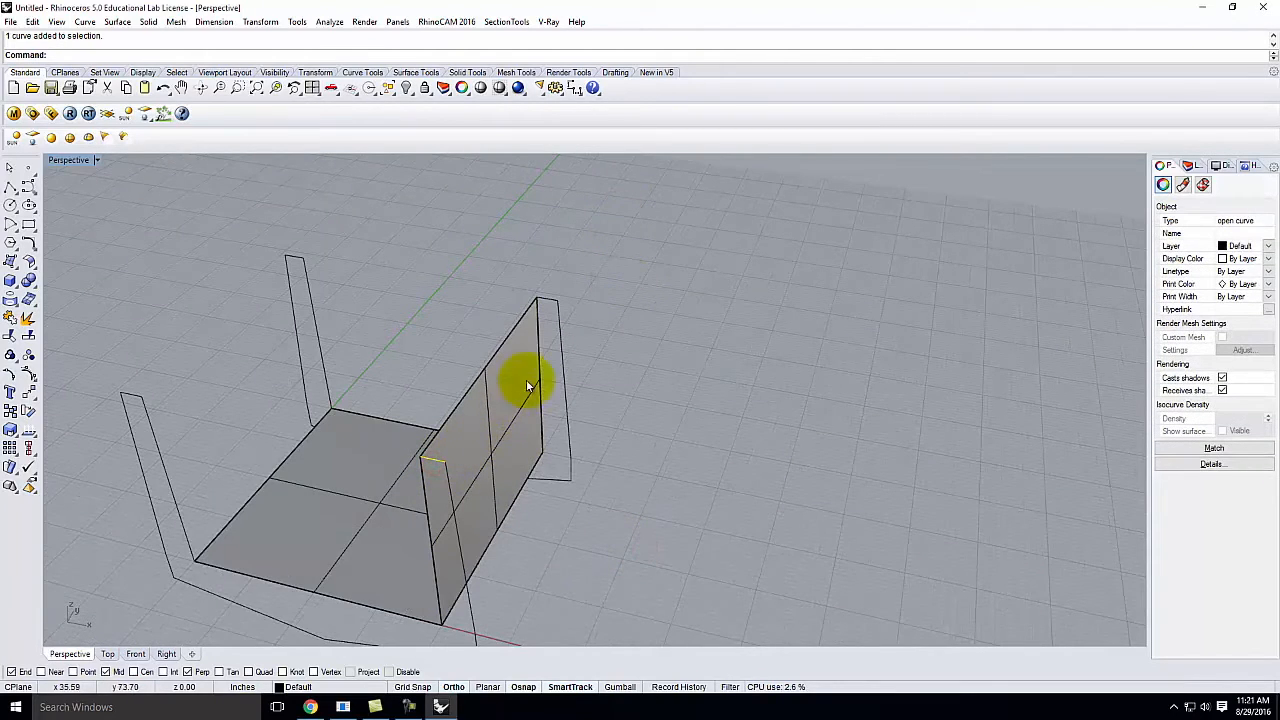
{"action": "key", "text": "Return"}
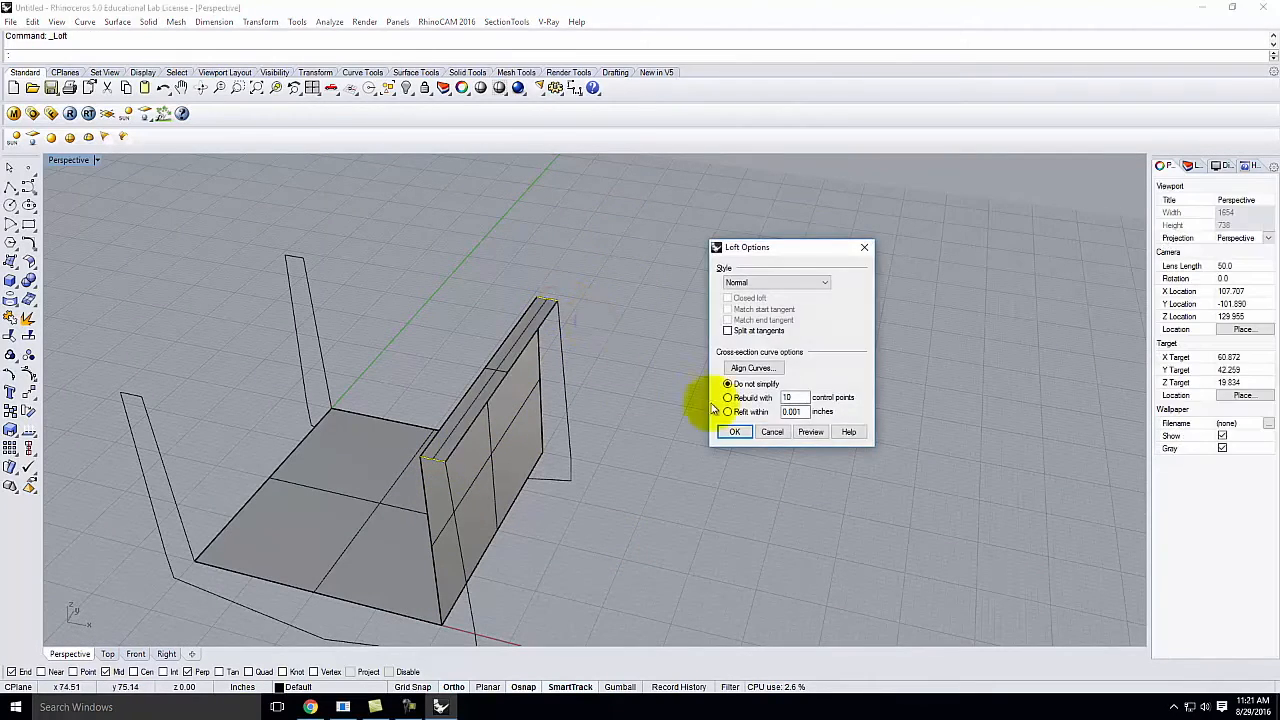
{"action": "left_click", "coordinate": [731, 437]}
Loft the outer face of the positive X wall between the two tall outer segments.
{"action": "left_click", "coordinate": [470, 598]}
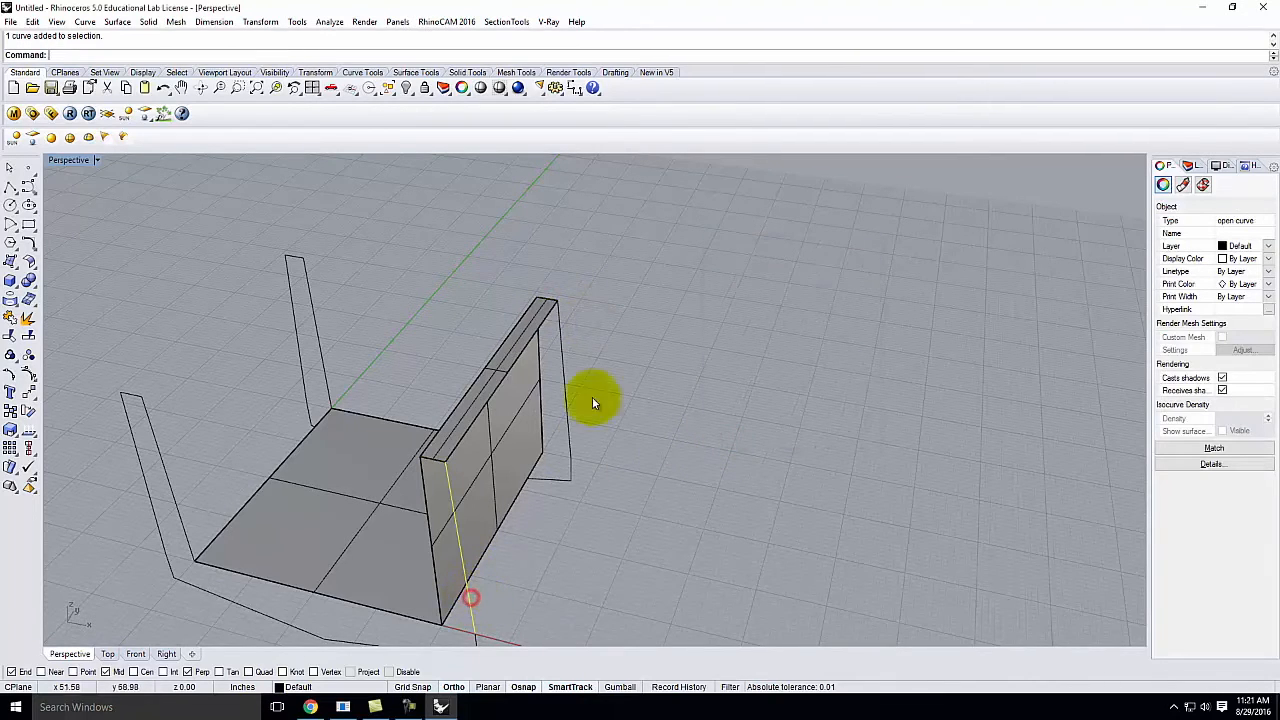
{"action": "left_click", "coordinate": [564, 379], "text": "shift"}
{"action": "right_click", "coordinate": [580, 379]}
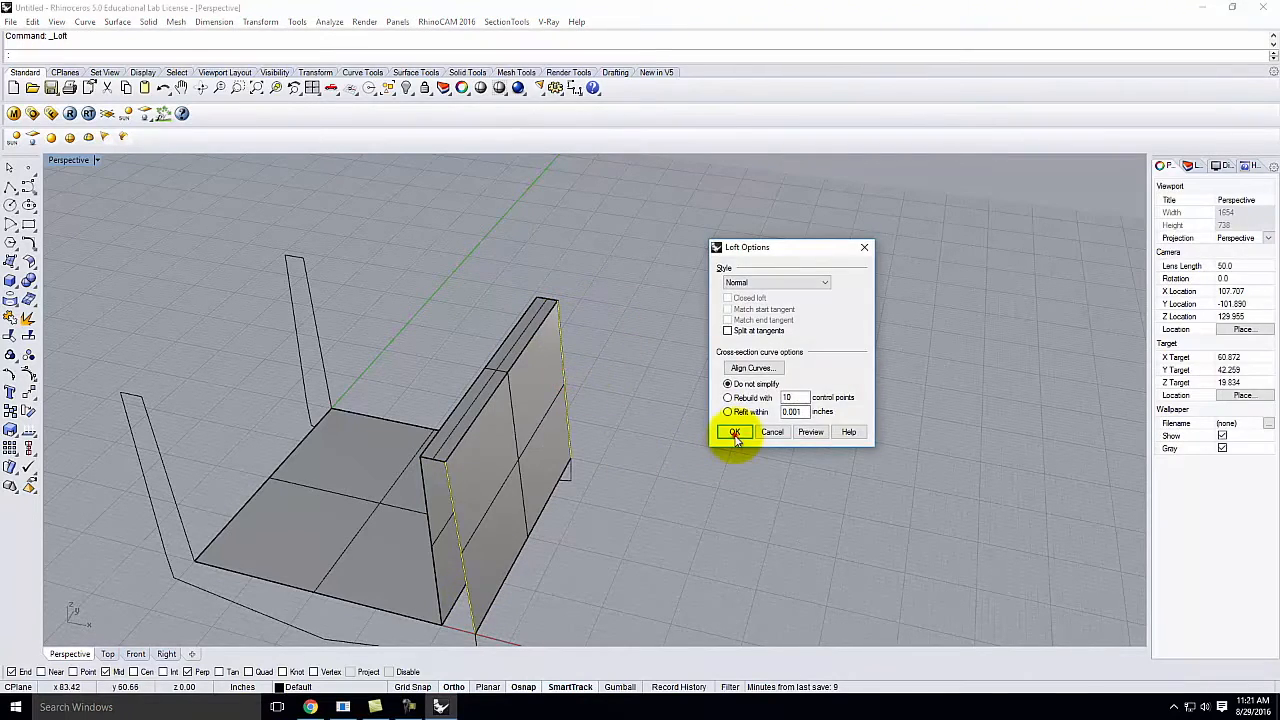
{"action": "left_click", "coordinate": [735, 436]}
Loft between the short vertical segments below the outer face of the positive X wall.
{"action": "scroll", "coordinate": [744, 363], "scroll_direction": "down", "scroll_amount": 7}
{"action": "right_click_drag", "start_coordinate": [709, 471], "coordinate": [692, 404]}
{"action": "scroll", "coordinate": [610, 475], "scroll_direction": "up", "scroll_amount": 6}
{"action": "left_click", "coordinate": [579, 452]}
{"action": "right_click", "coordinate": [694, 445]}
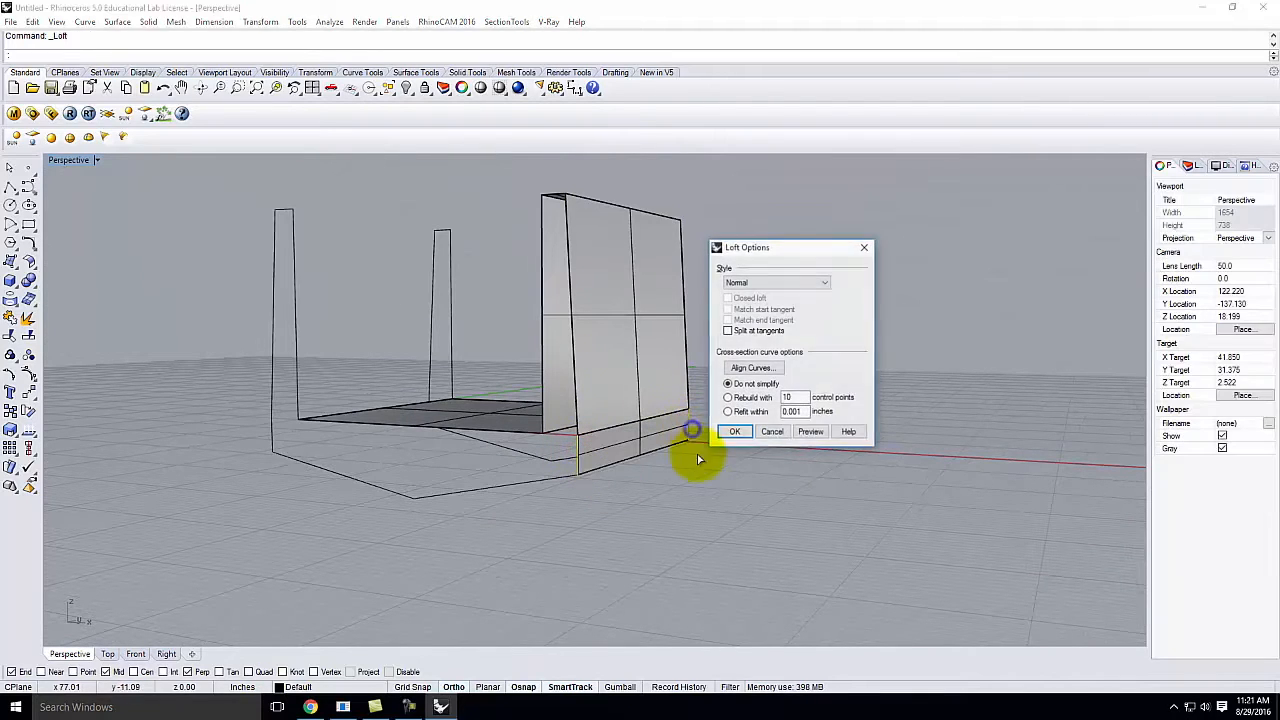
{"action": "left_click", "coordinate": [733, 434]}
Loft the sloped underside on the positive X half between its two matching segments.
{"action": "right_click_drag", "start_coordinate": [573, 538], "coordinate": [600, 500]}
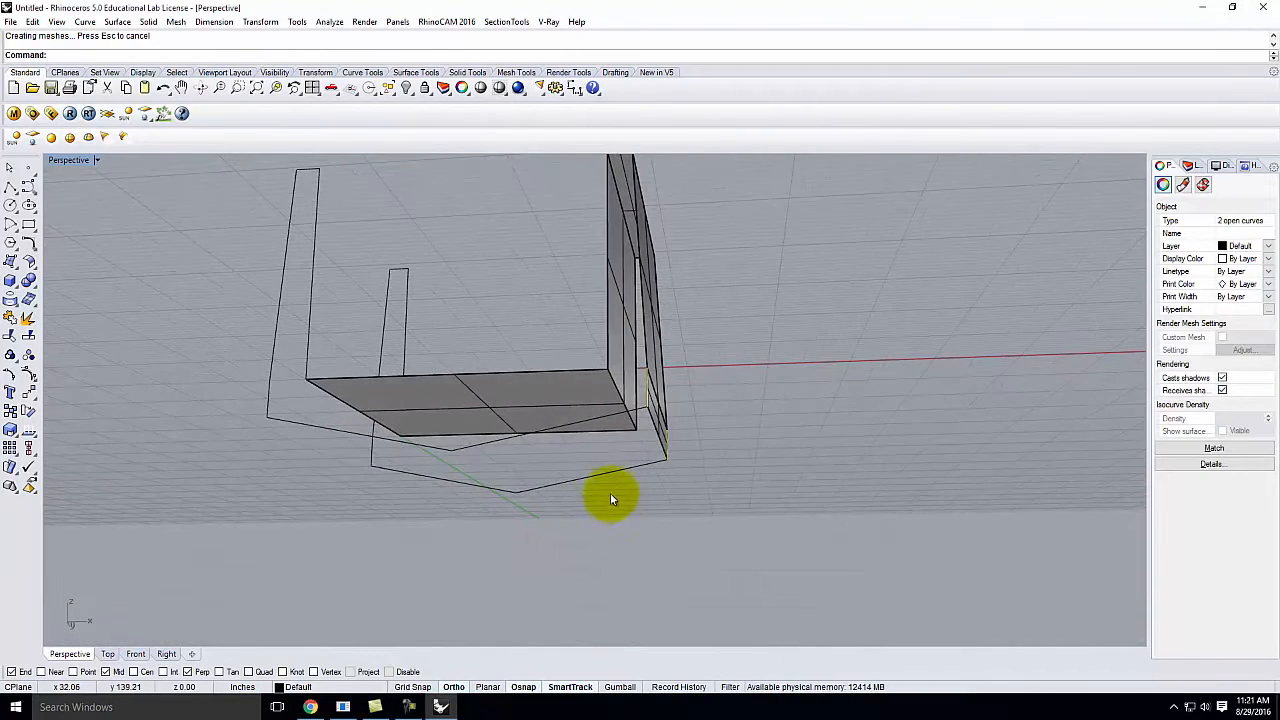
{"action": "left_click", "coordinate": [563, 425]}
{"action": "left_click", "coordinate": [618, 469]}
{"action": "right_click", "coordinate": [639, 484]}
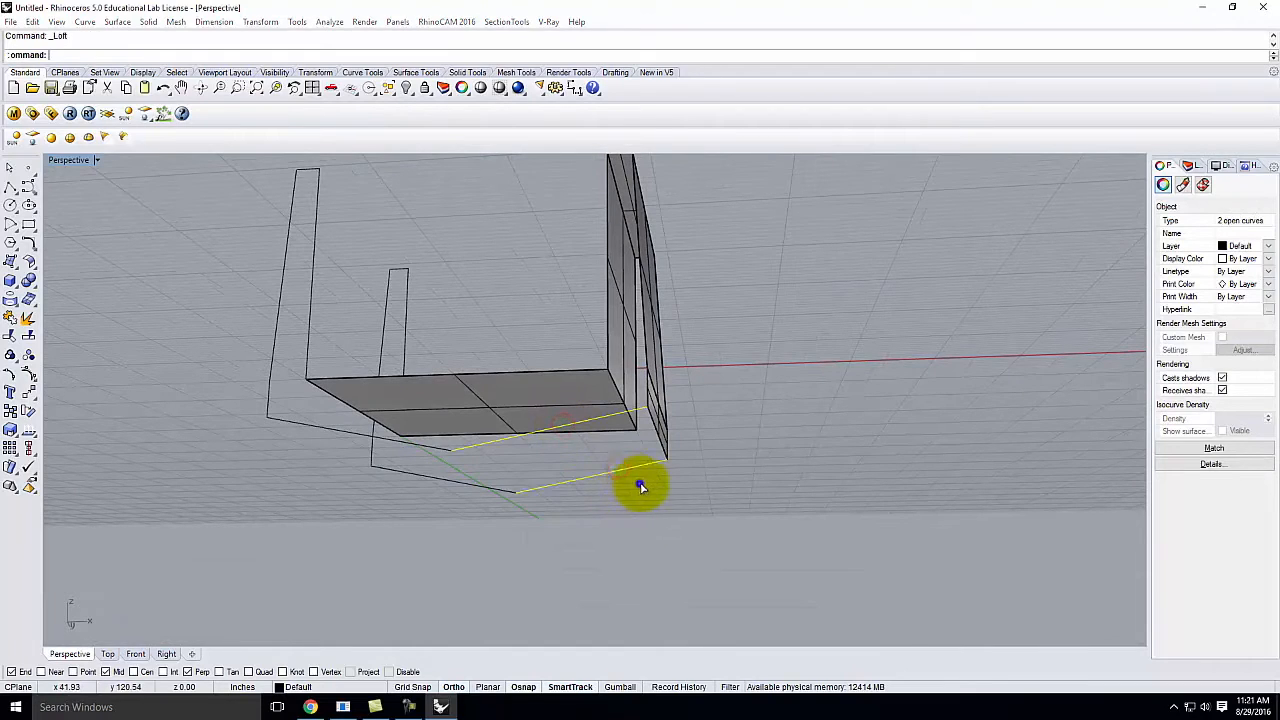
{"action": "left_click", "coordinate": [734, 431]}
Loft the other sloped underside, on the Y-axis half, between its two matching segments.
{"action": "mouse_move", "coordinate": [503, 483]}
{"action": "right_mouse_down"}
{"action": "mouse_move", "coordinate": [553, 506]}
{"action": "mouse_move", "coordinate": [482, 488]}
{"action": "right_mouse_up"}
{"action": "left_click", "coordinate": [467, 467]}
{"action": "left_click", "coordinate": [416, 470]}
{"action": "right_click", "coordinate": [438, 474]}
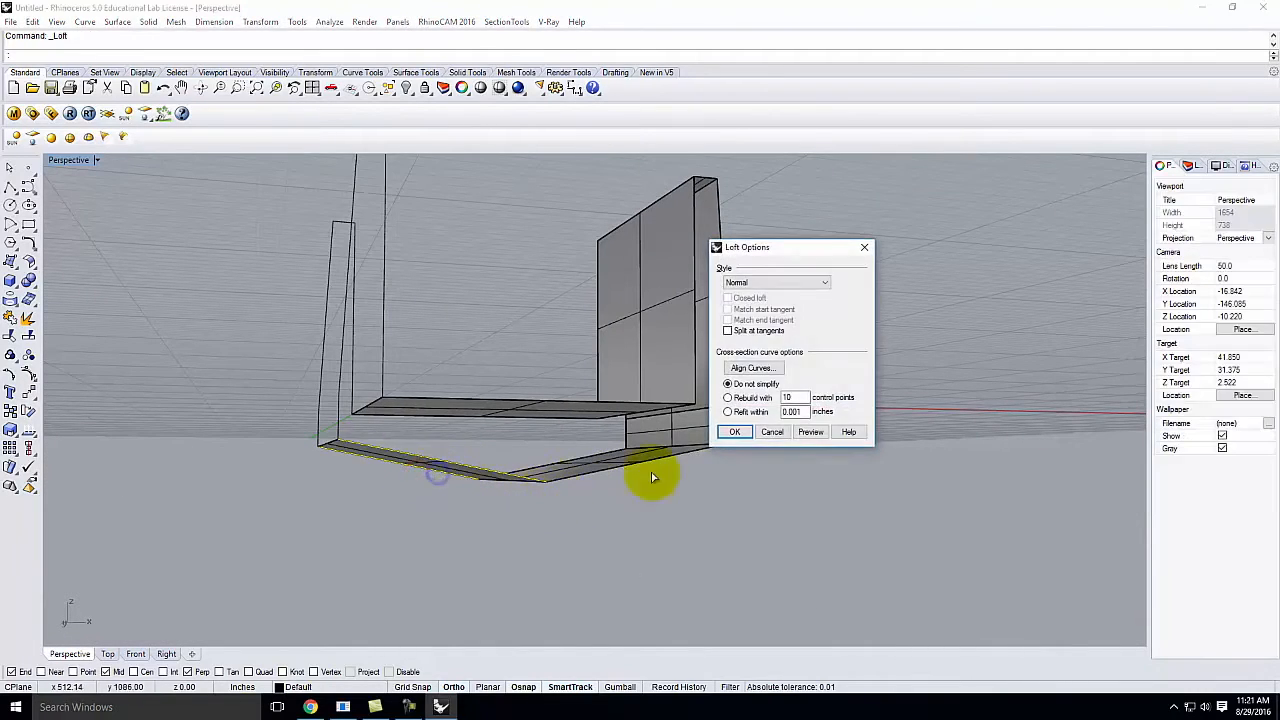
{"action": "left_click", "coordinate": [735, 431]}
Loft between the short vertical segments at the base of the wall on the Y-axis side.
{"action": "mouse_move", "coordinate": [352, 435]}
{"action": "right_mouse_down"}
{"action": "mouse_move", "coordinate": [335, 455]}
{"action": "mouse_move", "coordinate": [337, 441]}
{"action": "right_mouse_up"}
{"action": "left_click", "coordinate": [327, 450]}
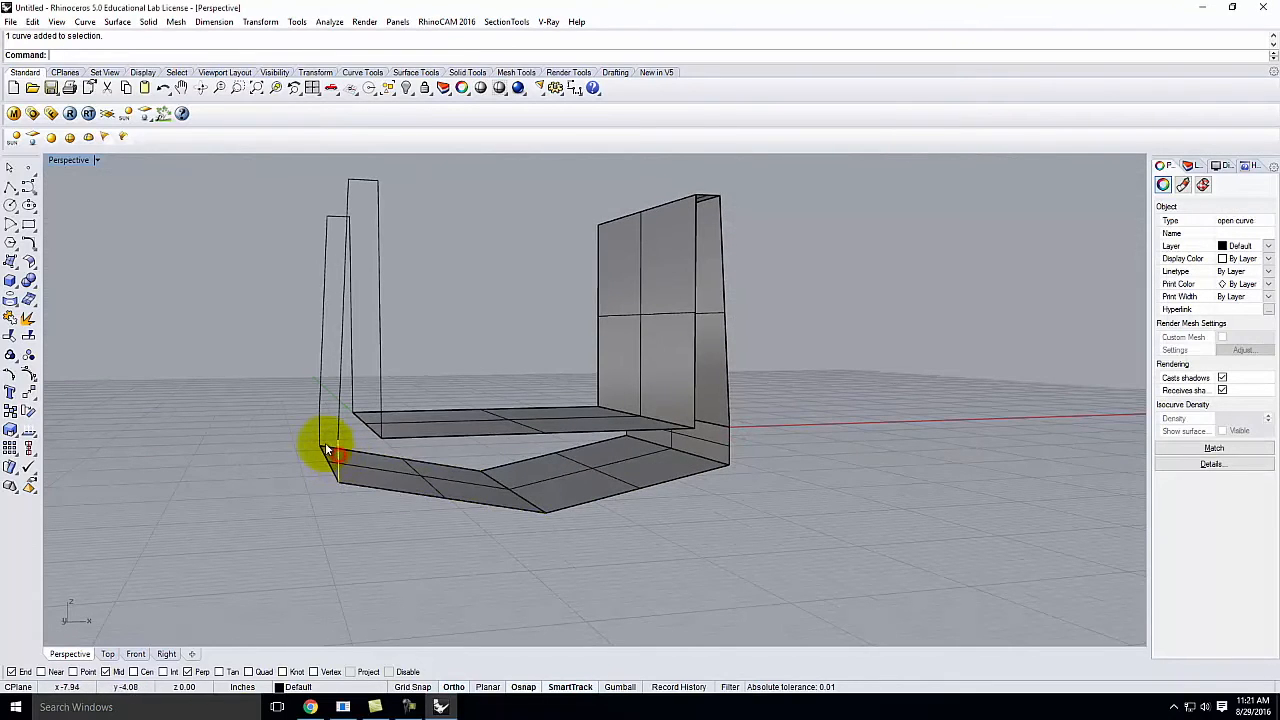
{"action": "right_click", "coordinate": [320, 440]}
{"action": "left_click", "coordinate": [737, 430]}
Loft the outer face of the Y-axis side wall between its two tall outer segments.
{"action": "left_click", "coordinate": [341, 365]}
{"action": "left_click", "coordinate": [324, 350], "text": "shift"}
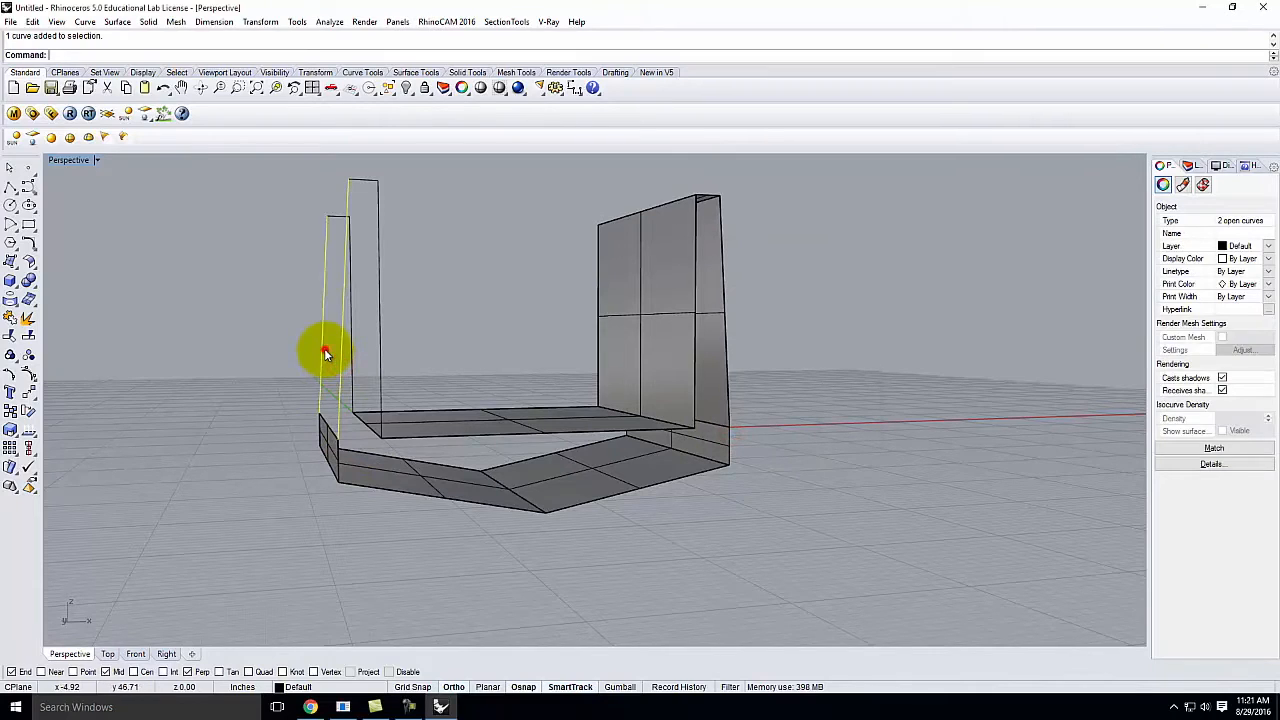
{"action": "right_click", "coordinate": [325, 349]}
{"action": "left_click", "coordinate": [735, 433]}
Loft the narrow top face of the Y-axis side wall between the short top segments.
{"action": "right_click_drag", "start_coordinate": [583, 343], "coordinate": [577, 416]}
{"action": "key", "text": "Escape"}
{"action": "left_click", "coordinate": [343, 392]}
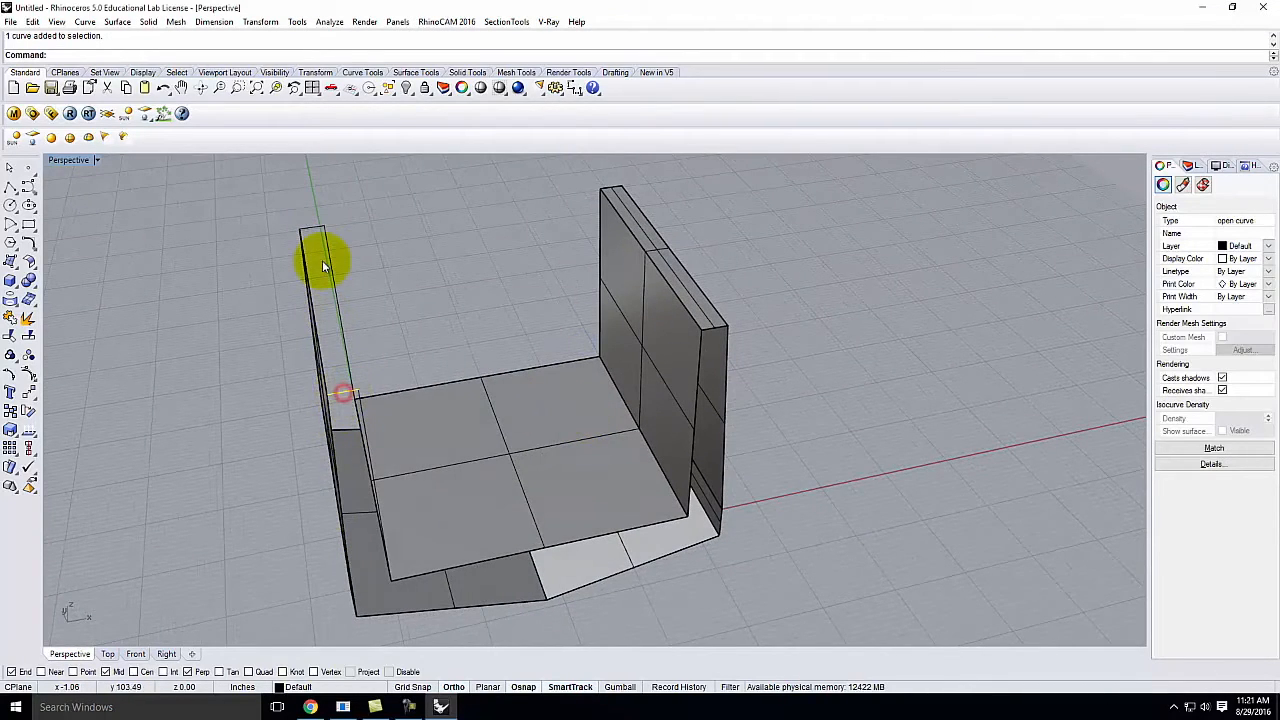
{"action": "right_click", "coordinate": [309, 229]}
{"action": "left_click", "coordinate": [743, 428]}
Loft the inner face of the Y-axis side wall between its two tall inner segments using the Normal style.
{"action": "right_click_drag", "start_coordinate": [605, 390], "coordinate": [506, 383]}
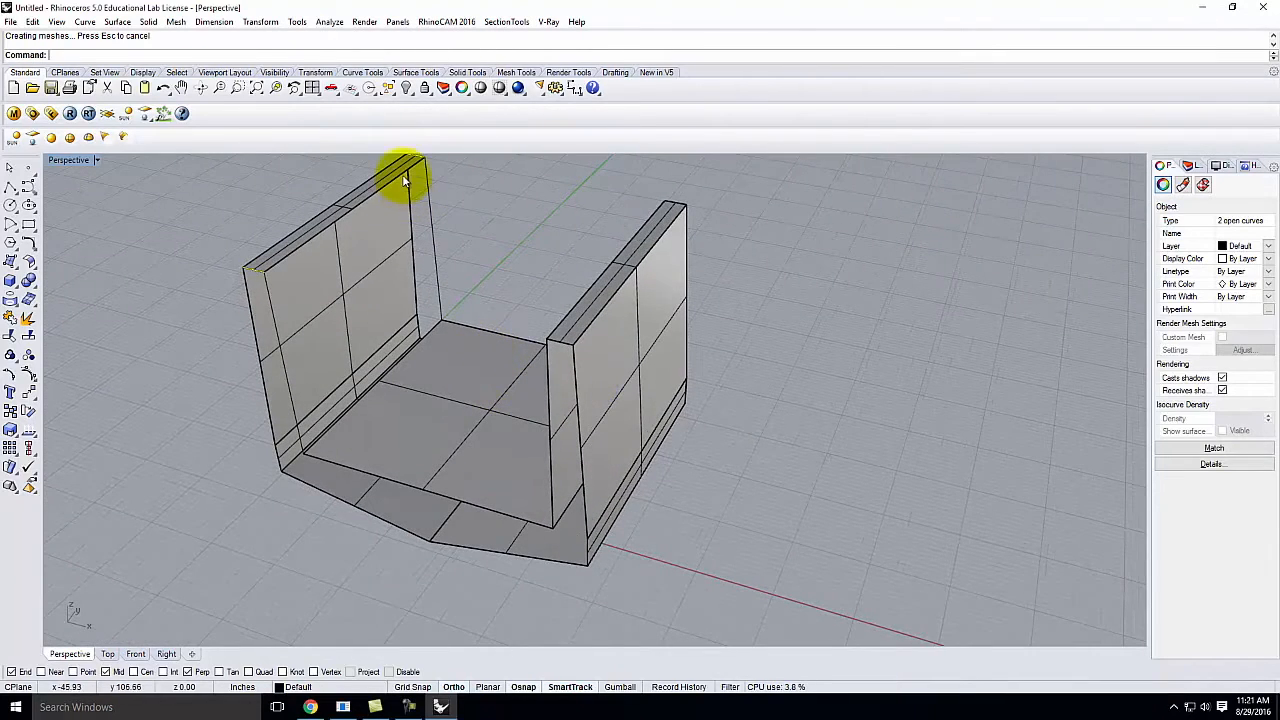
{"action": "left_click", "coordinate": [276, 318]}
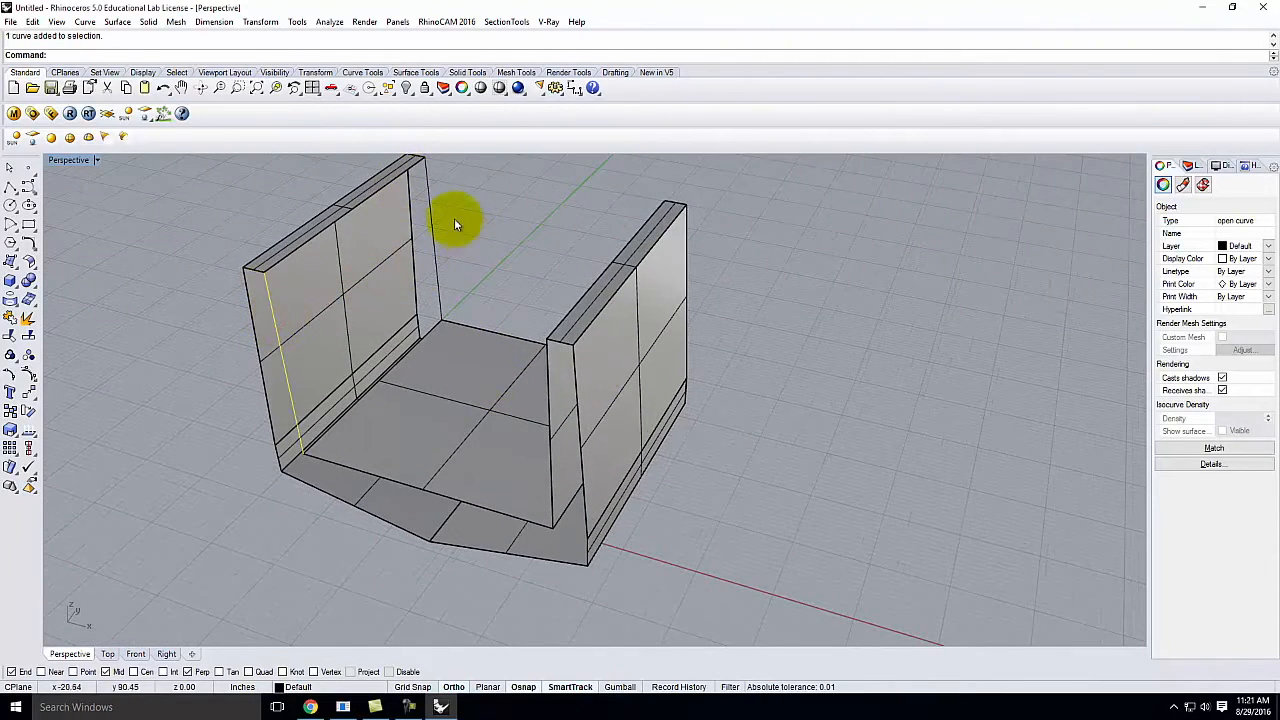
{"action": "left_click", "coordinate": [430, 214]}
{"action": "right_click", "coordinate": [437, 223]}
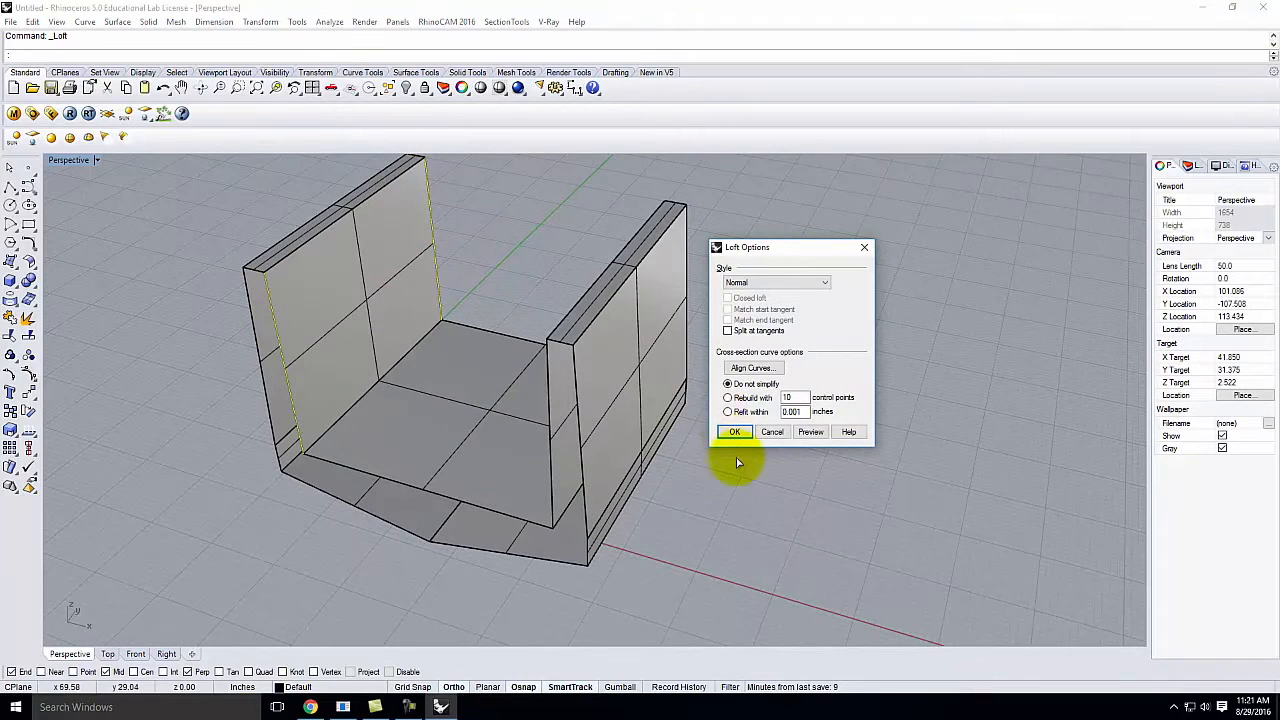
{"action": "left_click", "coordinate": [735, 432]}
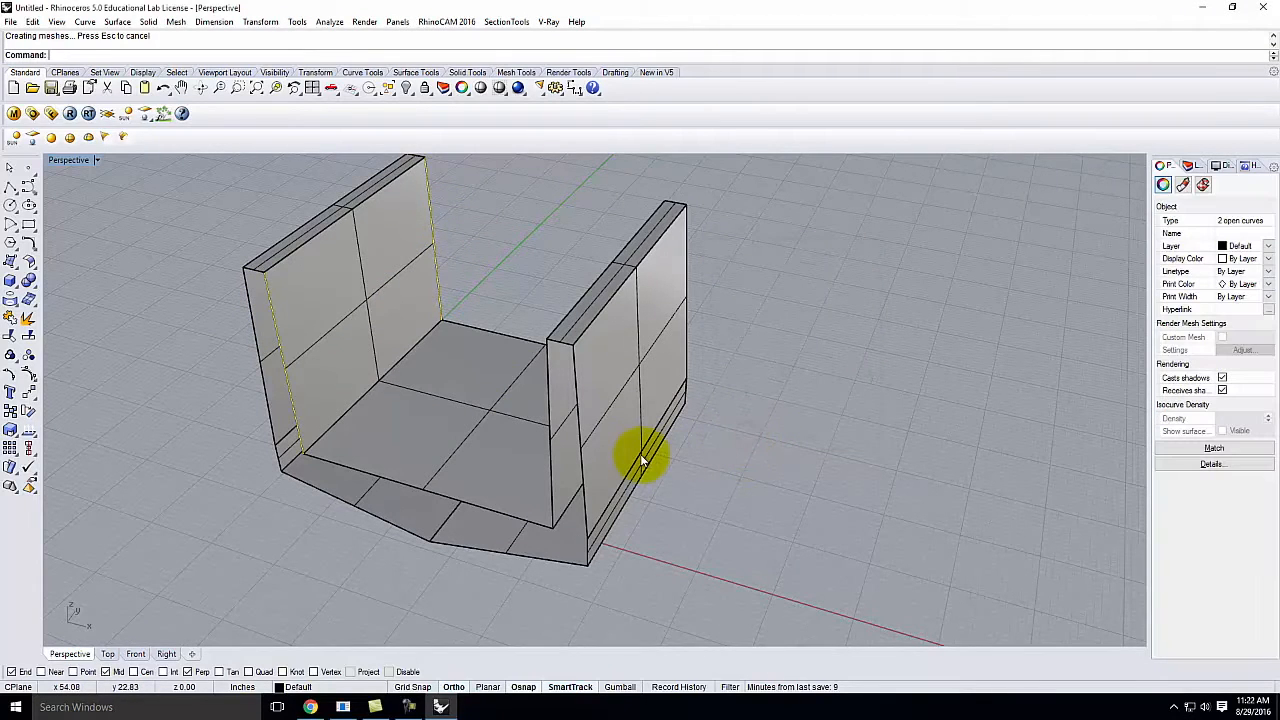
Draw a polyline on the open front end from the Y-axis side inner floor corner straight across to the wall's outer edge.
{"action": "left_click", "coordinate": [765, 366]}
{"action": "right_click_drag", "start_coordinate": [854, 391], "coordinate": [896, 400]}
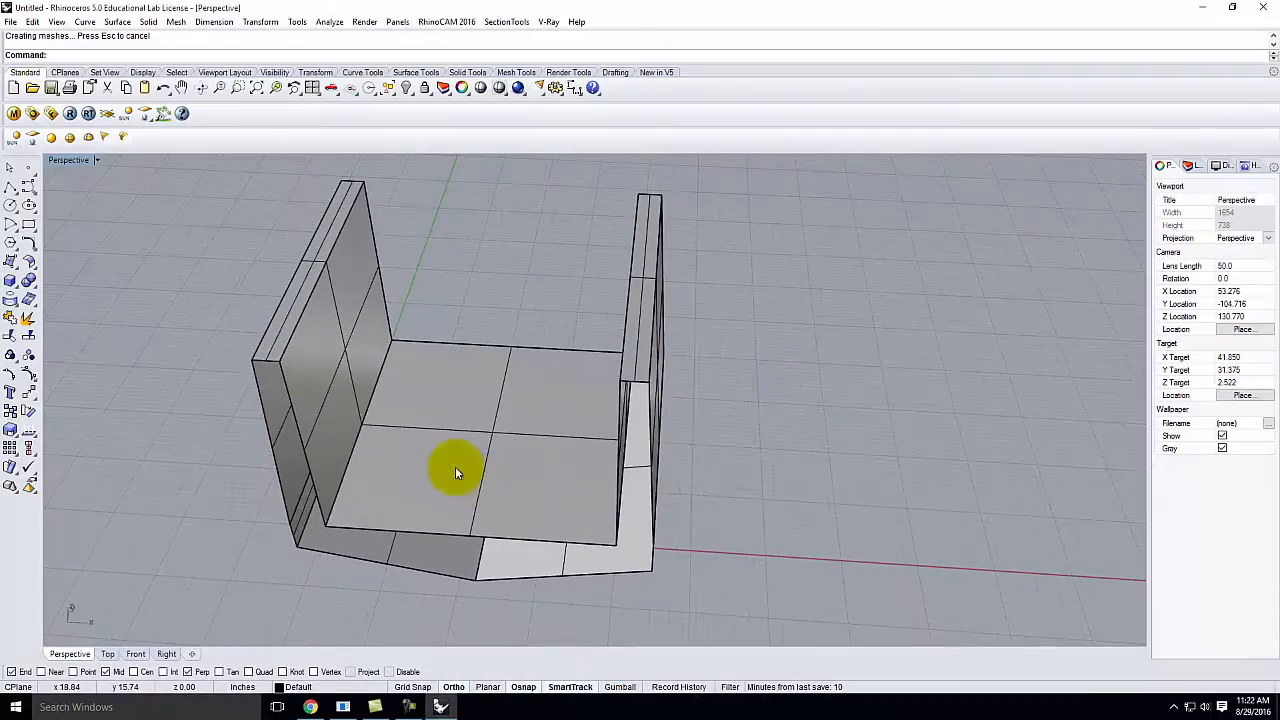
{"action": "right_click_drag", "start_coordinate": [455, 466], "coordinate": [491, 437]}
{"action": "right_click_drag", "start_coordinate": [547, 469], "coordinate": [485, 446]}
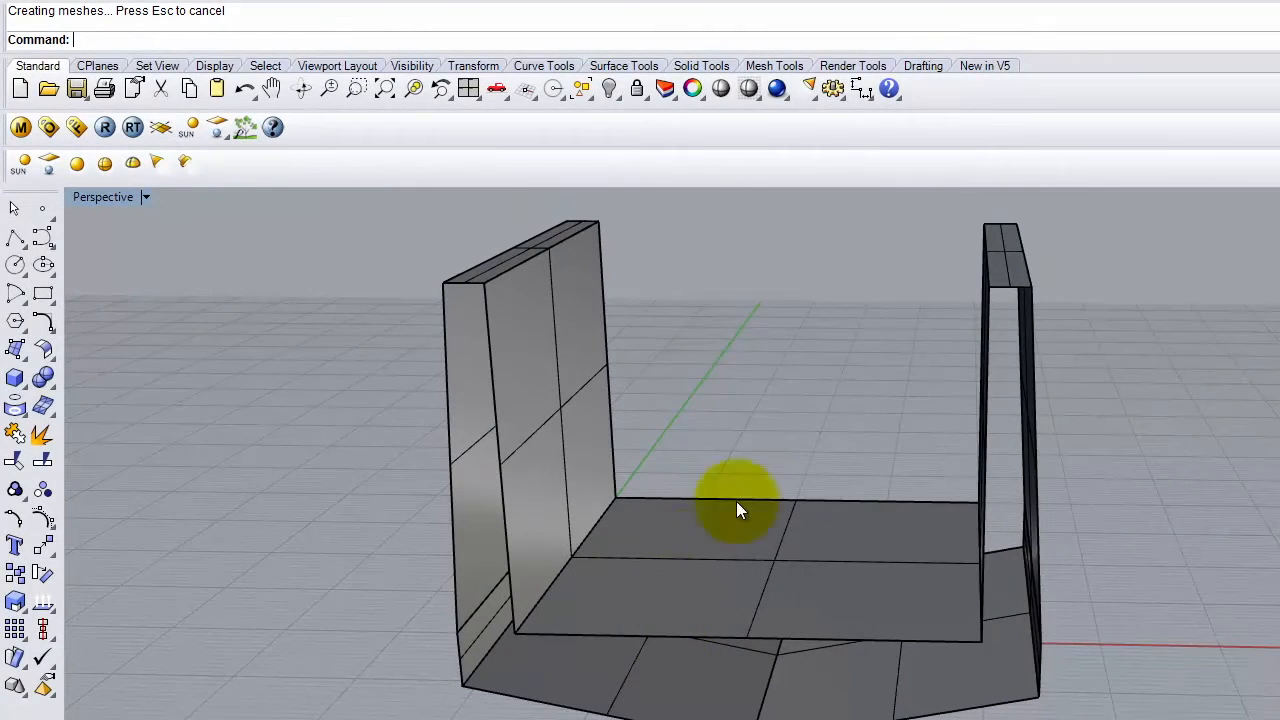
{"action": "left_click", "coordinate": [15, 240]}
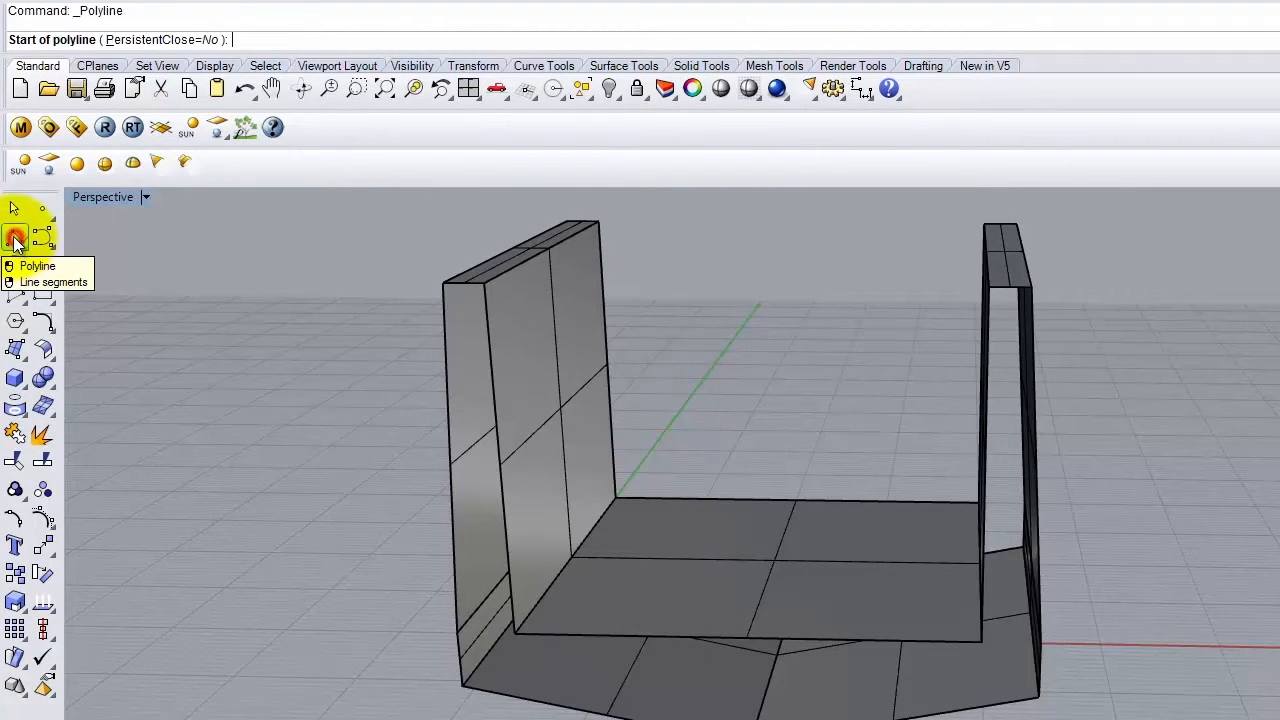
{"action": "left_click", "coordinate": [514, 632]}
{"action": "left_click", "coordinate": [457, 632]}
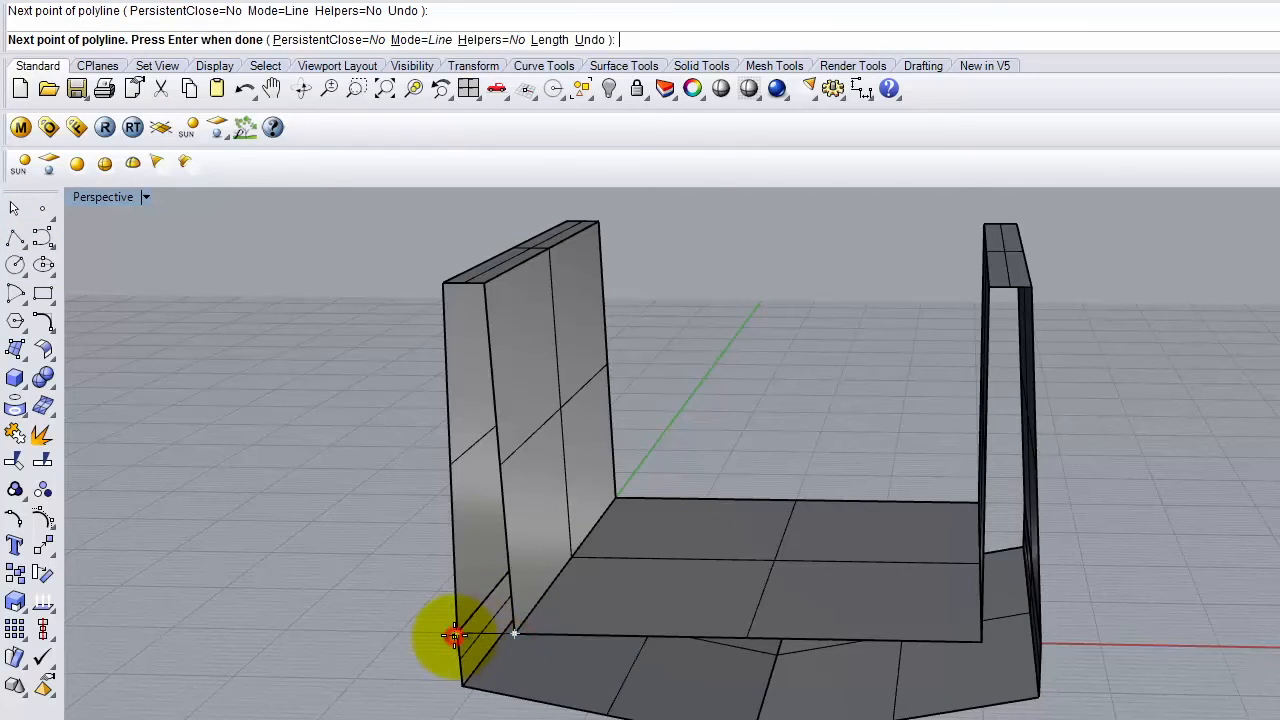
{"action": "key", "text": "Return"}
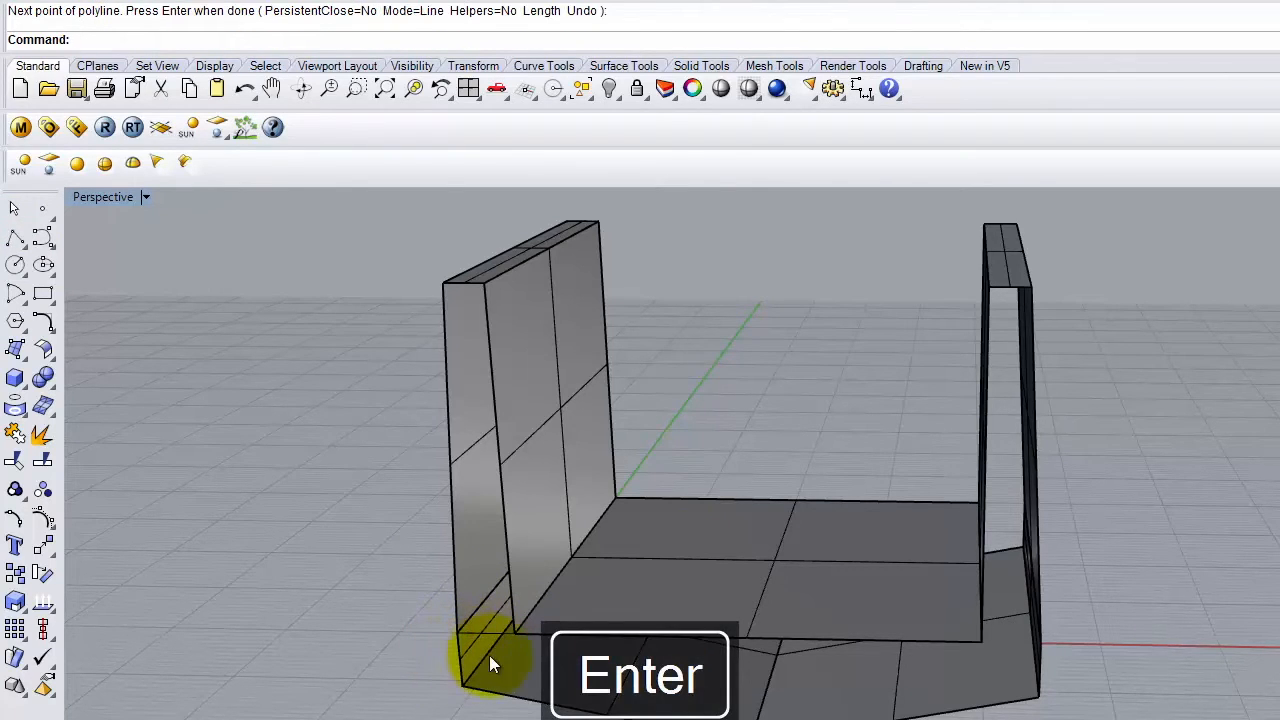
Draw a second polyline from the same inner floor corner to the lowest outer corner on the Y-axis side.
{"action": "key", "text": "Return"}
{"action": "left_click", "coordinate": [517, 636]}
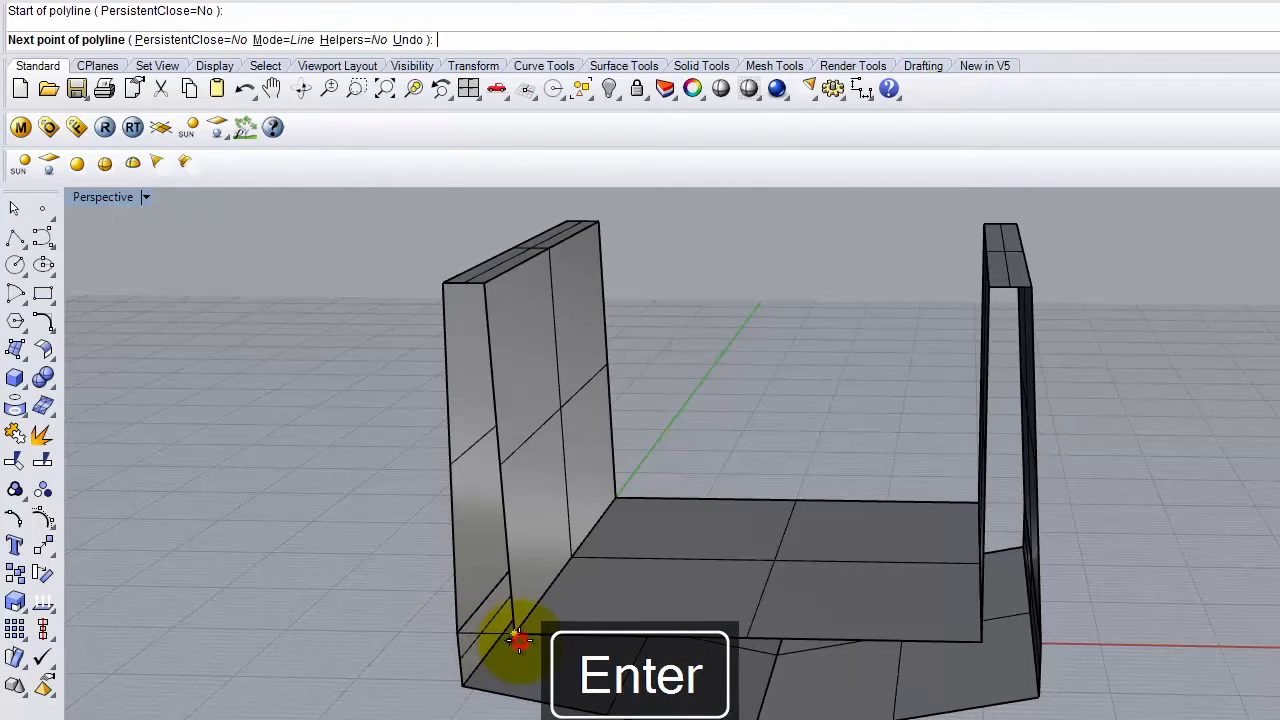
{"action": "left_click", "coordinate": [462, 683]}
{"action": "key", "text": "Return"}
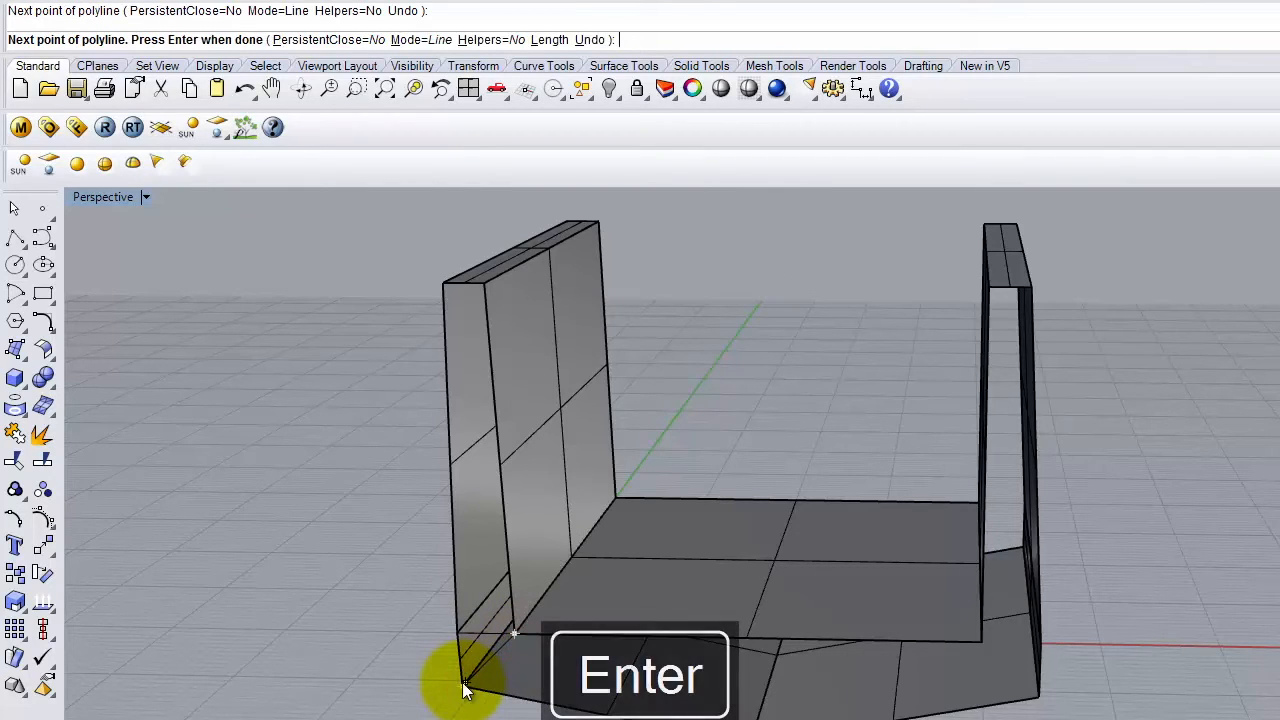
Draw a polyline from the front inner floor corner on the positive X side to the lowest outer corner there.
{"action": "key", "text": "Return"}
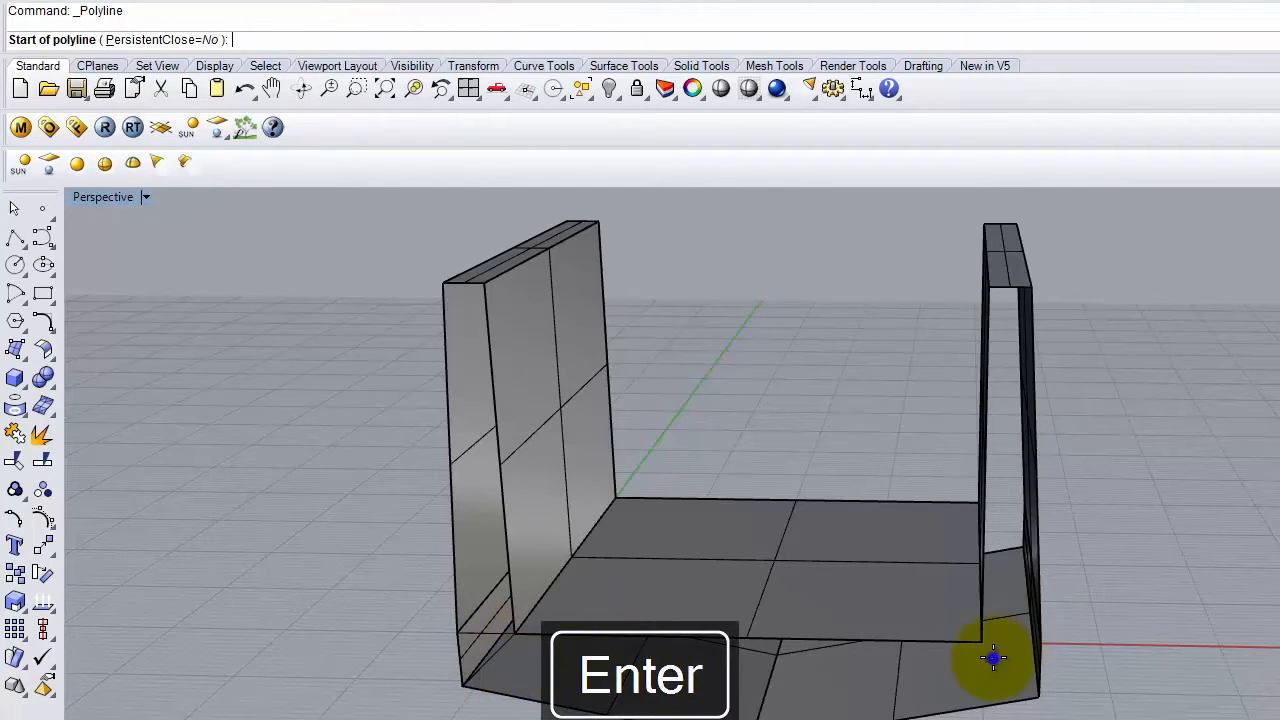
{"action": "left_click", "coordinate": [982, 642]}
{"action": "left_click", "coordinate": [1040, 698]}
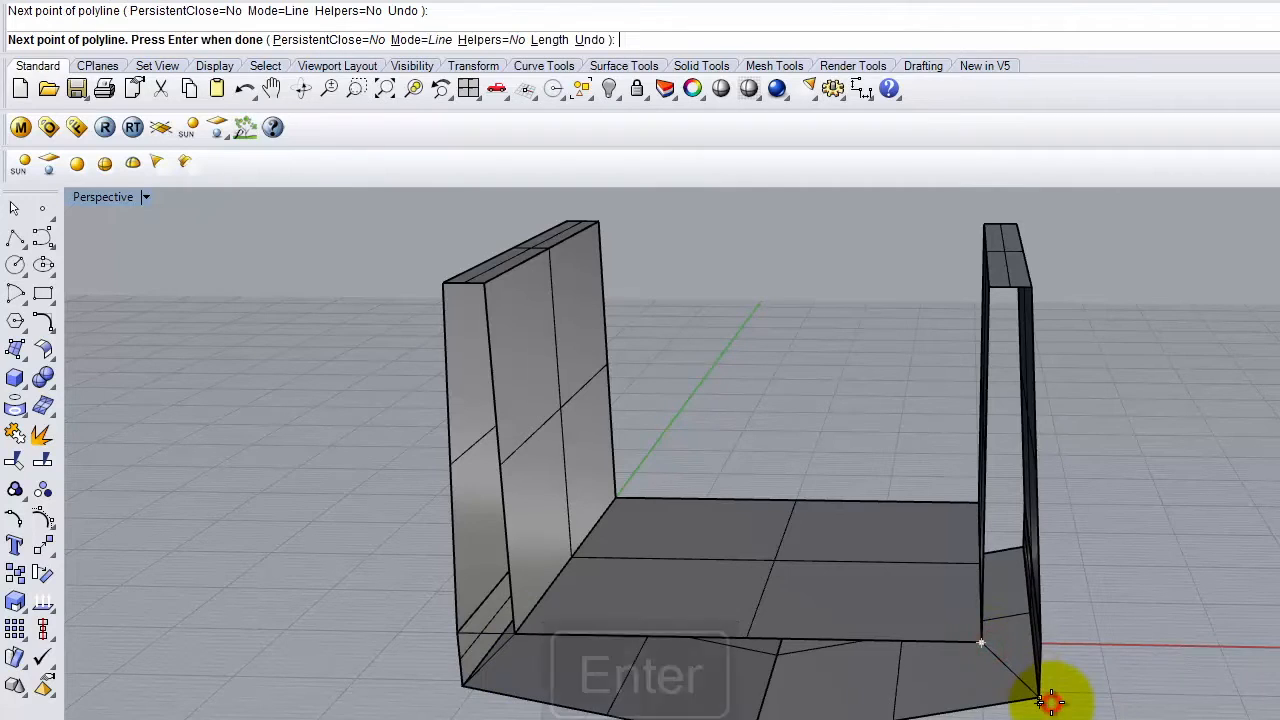
{"action": "key", "text": "Return"}
Draw a polyline on the front end from the positive X side inner floor corner straight across to the wall's outer edge.
{"action": "key", "text": "Return"}
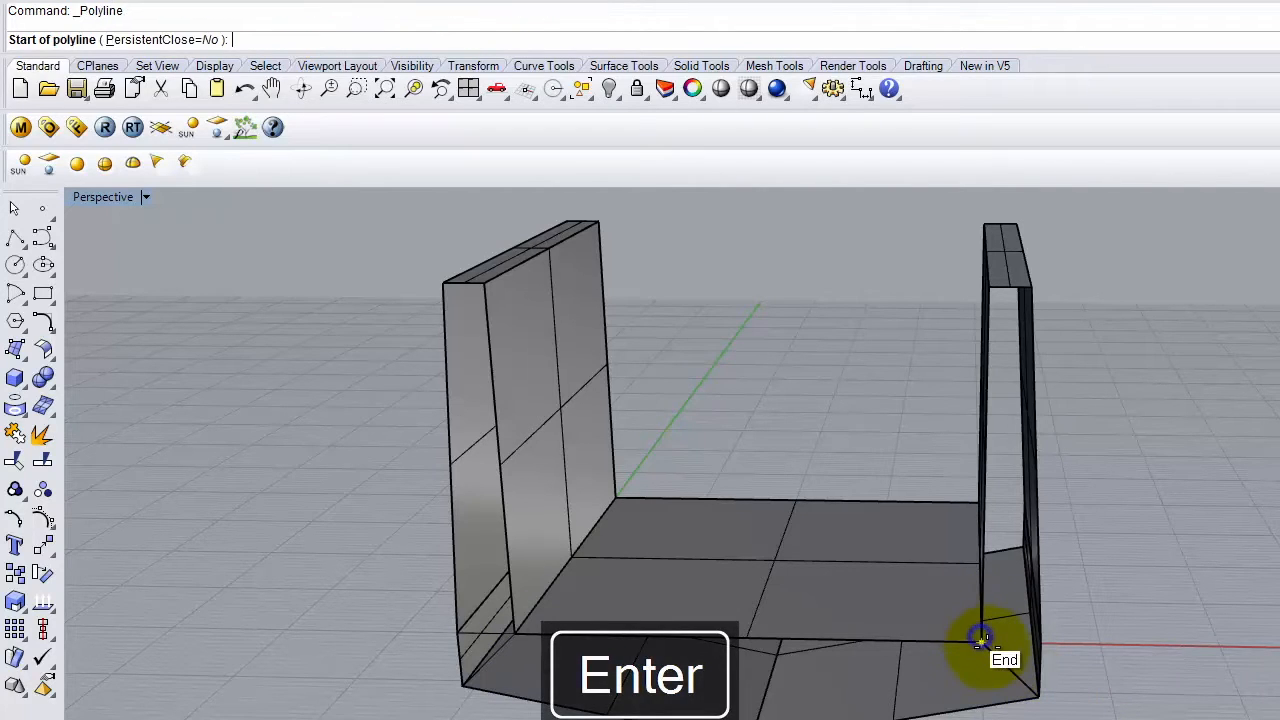
{"action": "left_click", "coordinate": [980, 644]}
{"action": "right_click_drag", "start_coordinate": [1110, 643], "coordinate": [1066, 654]}
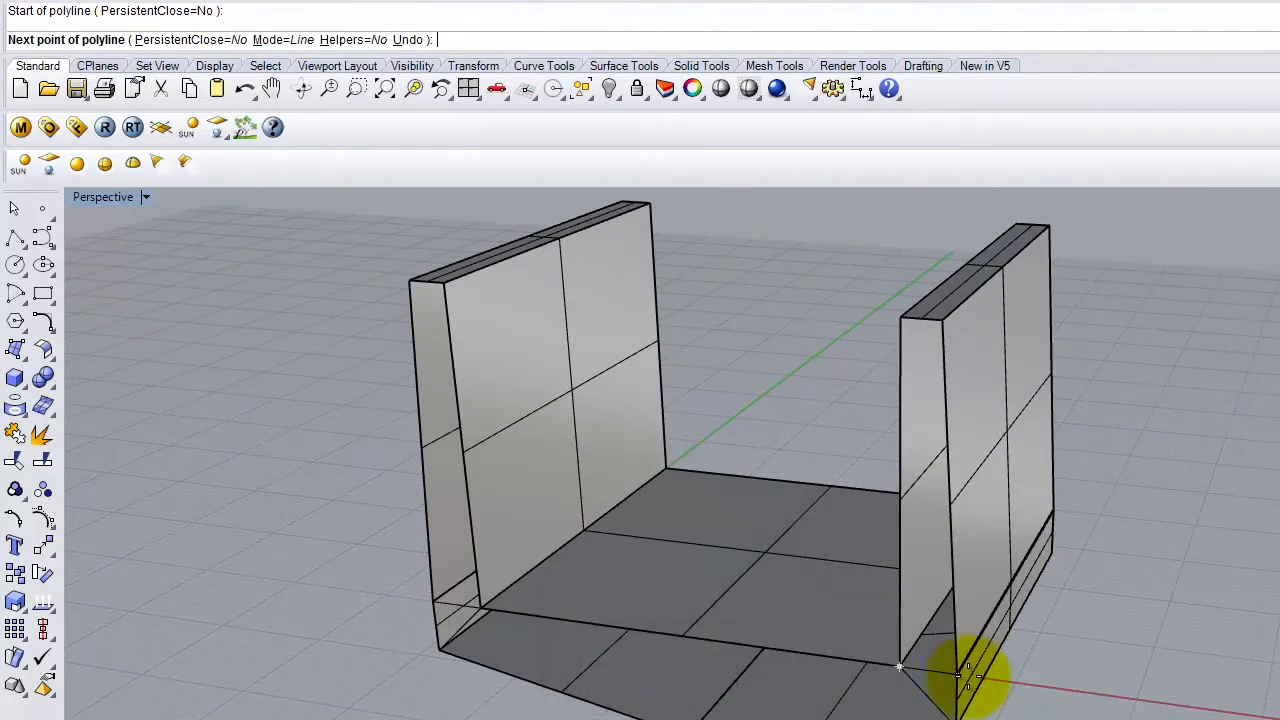
{"action": "left_click", "coordinate": [963, 678]}
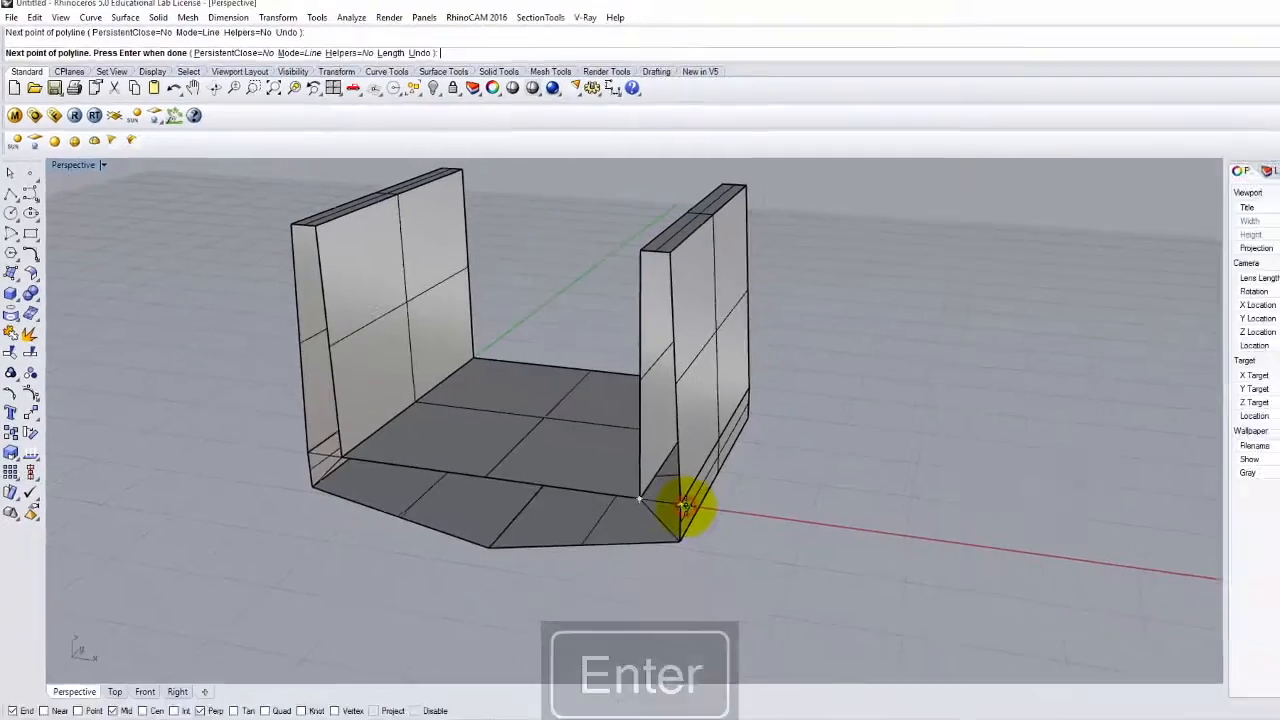
{"action": "key", "text": "Return"}
Patch the front end of the Y-axis side wall from its four boundary curves, with 2 U spans and 2 V spans.
{"action": "right_click_drag", "start_coordinate": [676, 453], "coordinate": [789, 466]}
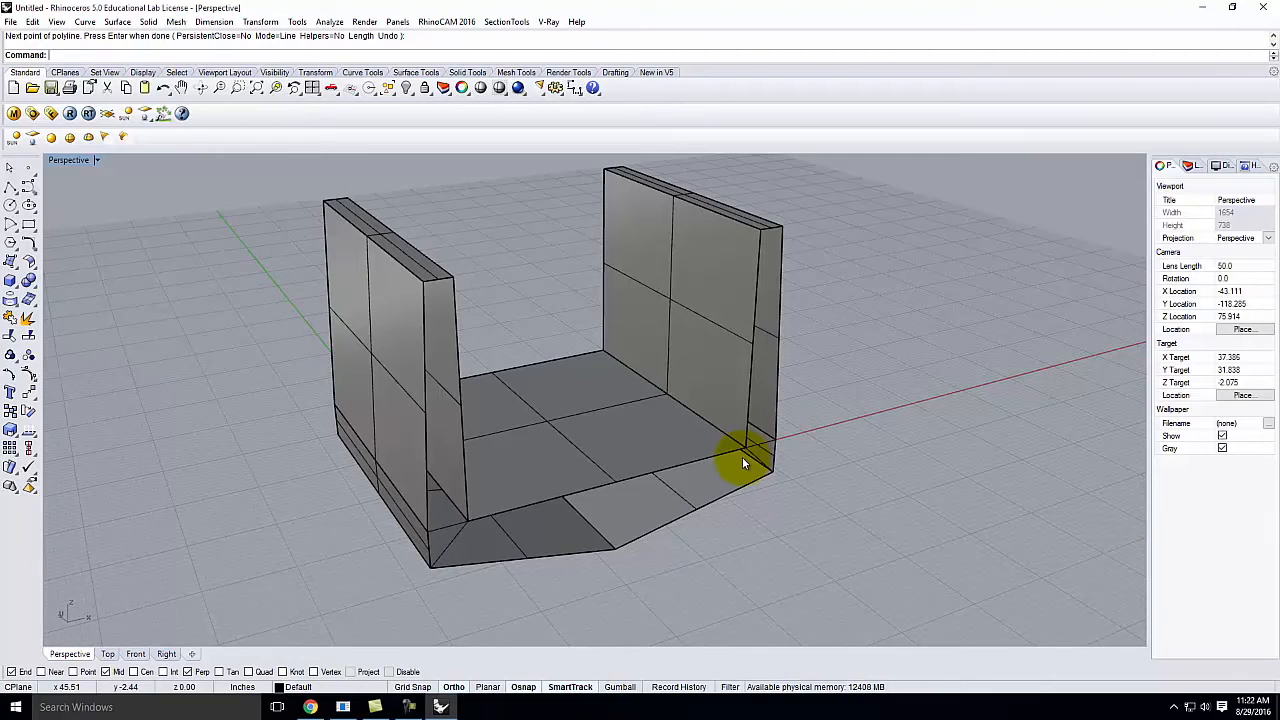
{"action": "right_click_drag", "start_coordinate": [601, 372], "coordinate": [592, 393]}
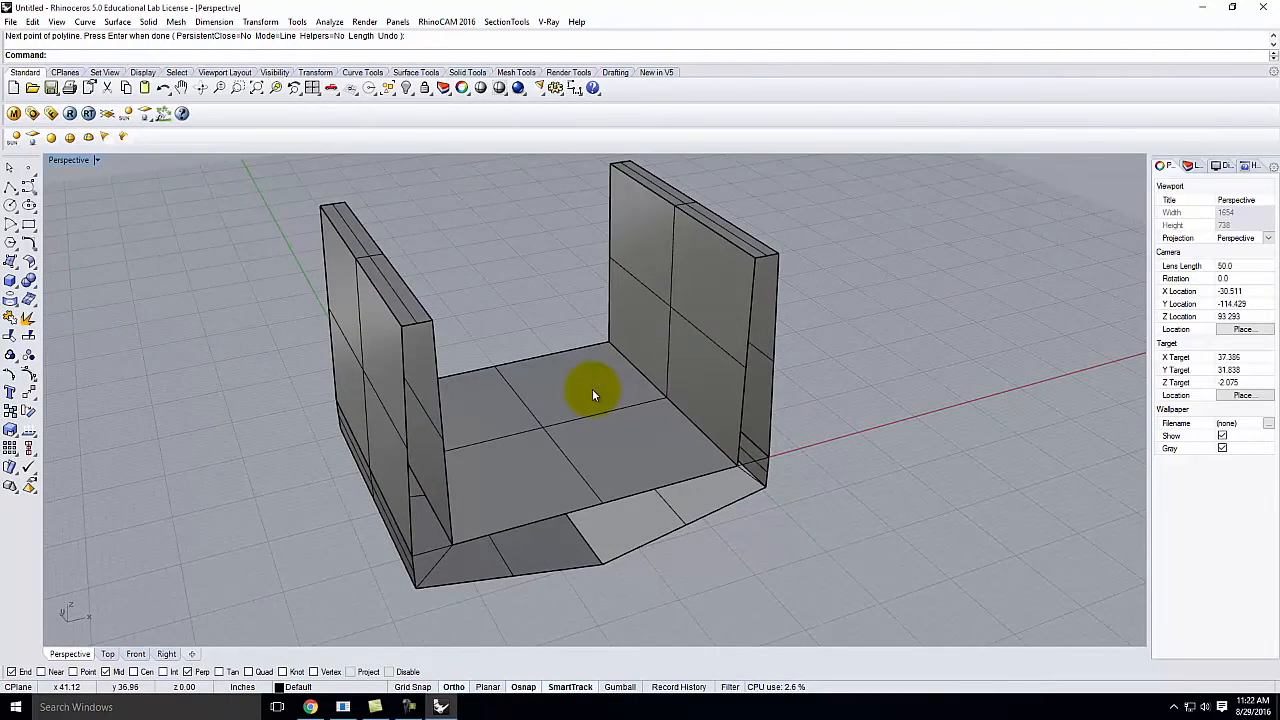
{"action": "left_click", "coordinate": [442, 556]}
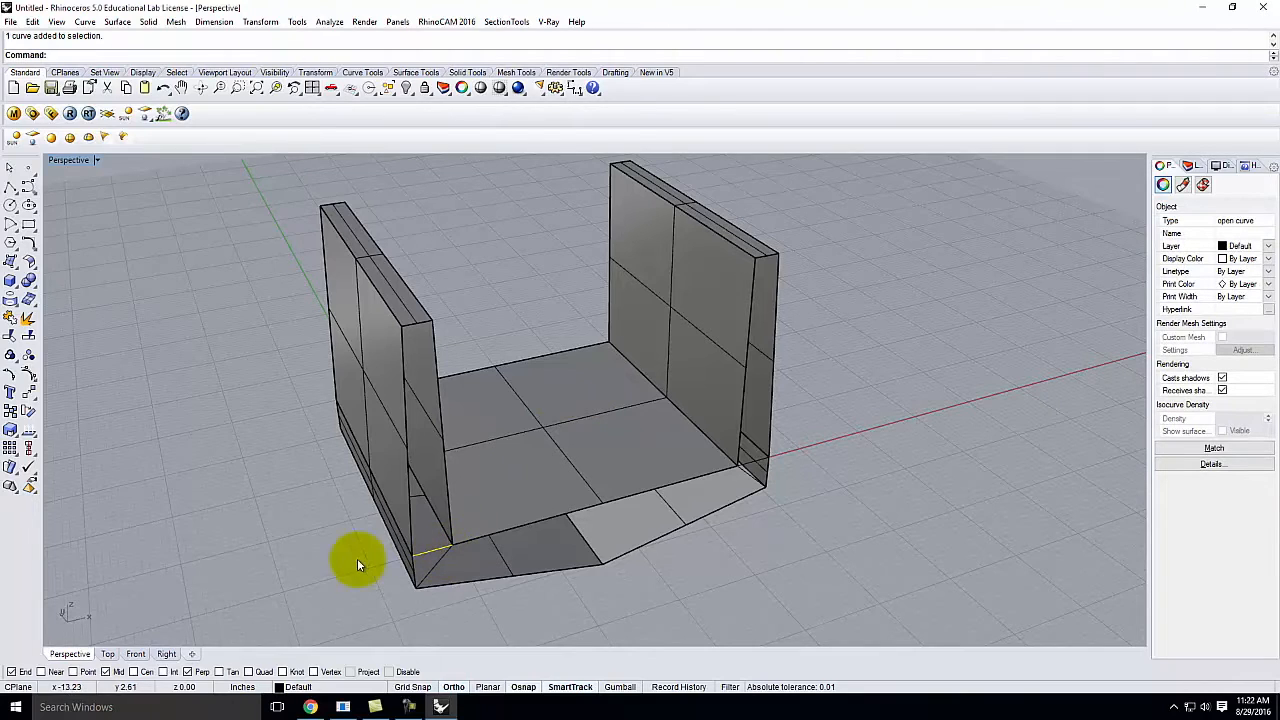
{"action": "left_click", "coordinate": [410, 518]}
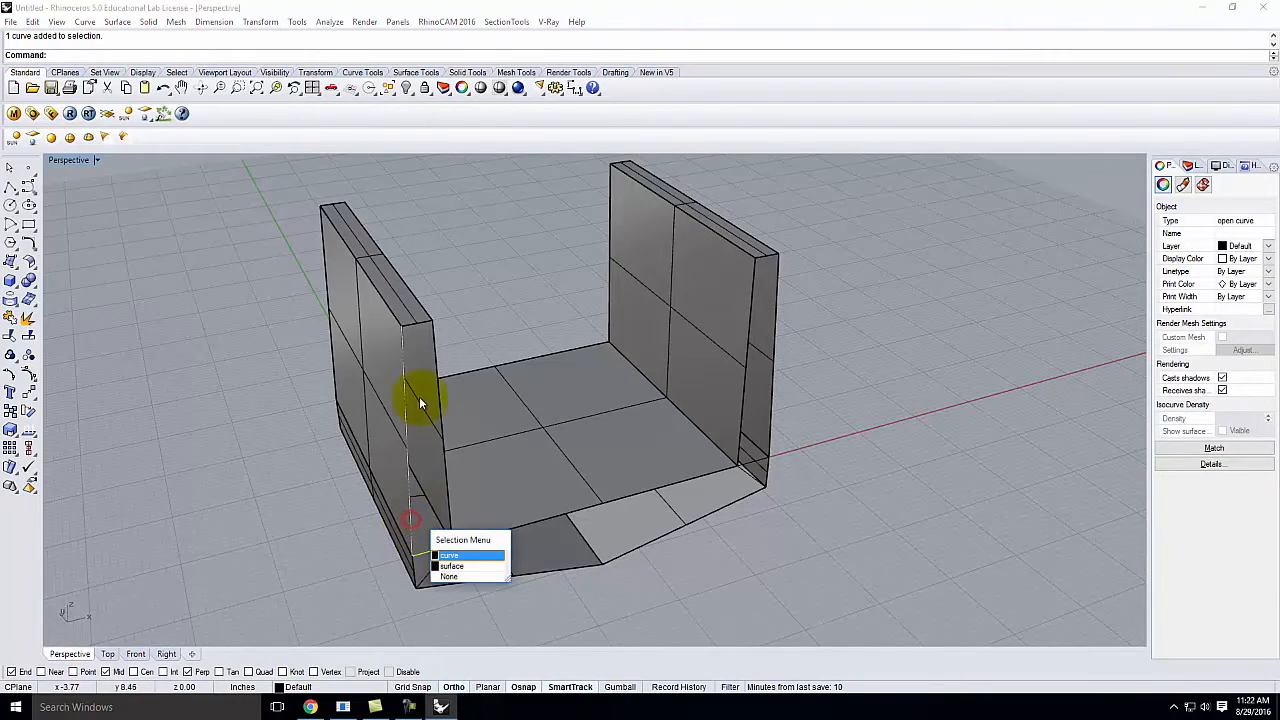
{"action": "left_click", "coordinate": [446, 556]}
{"action": "left_click", "coordinate": [410, 327]}
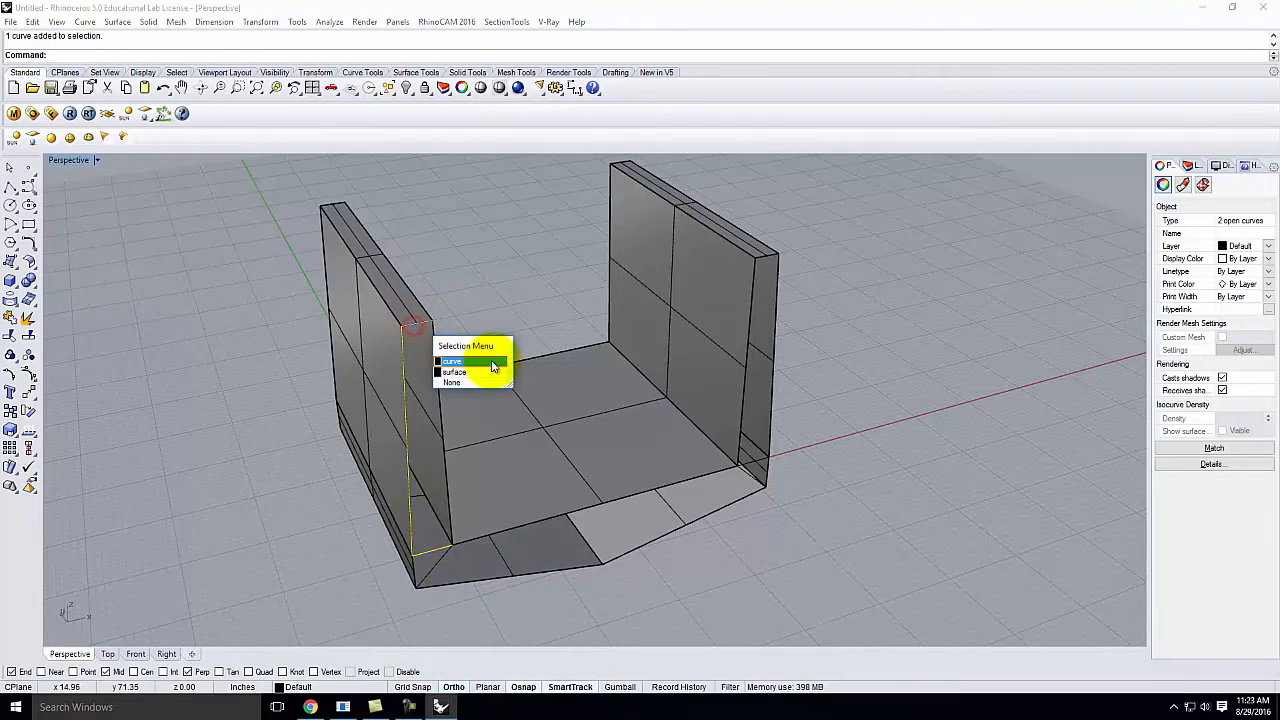
{"action": "left_click", "coordinate": [455, 372]}
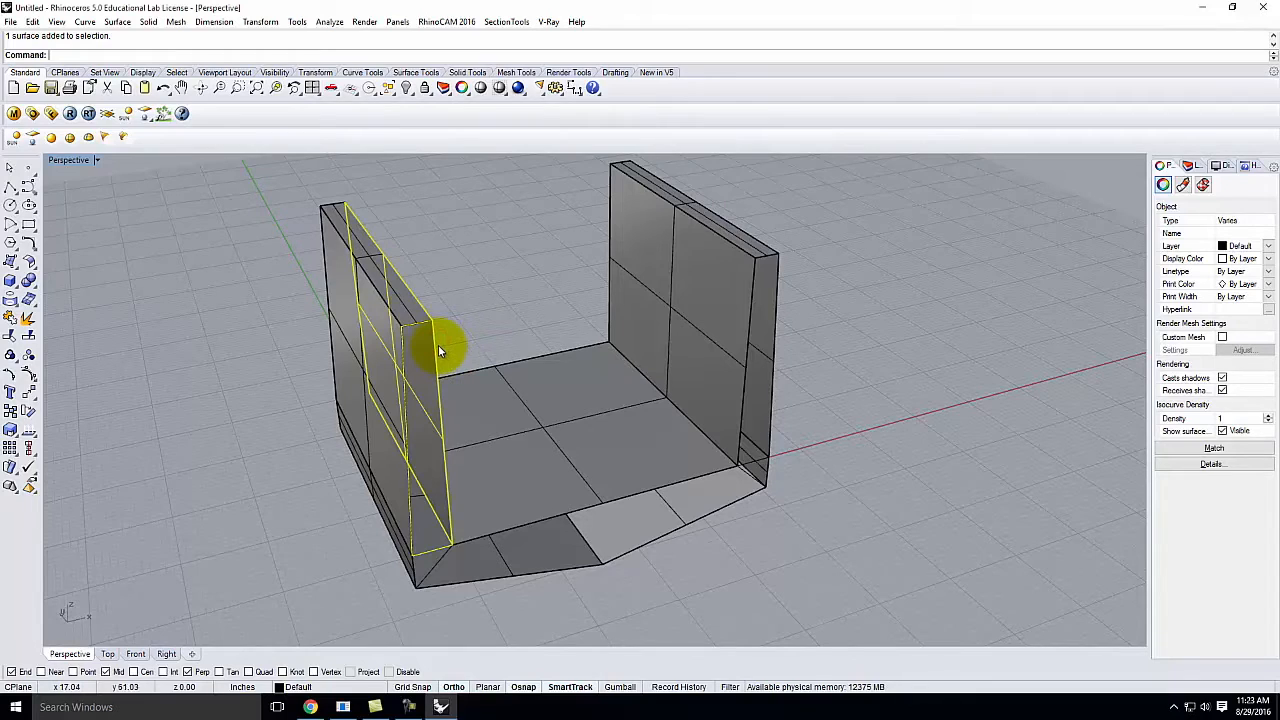
{"action": "left_click", "coordinate": [411, 293], "text": "ctrl"}
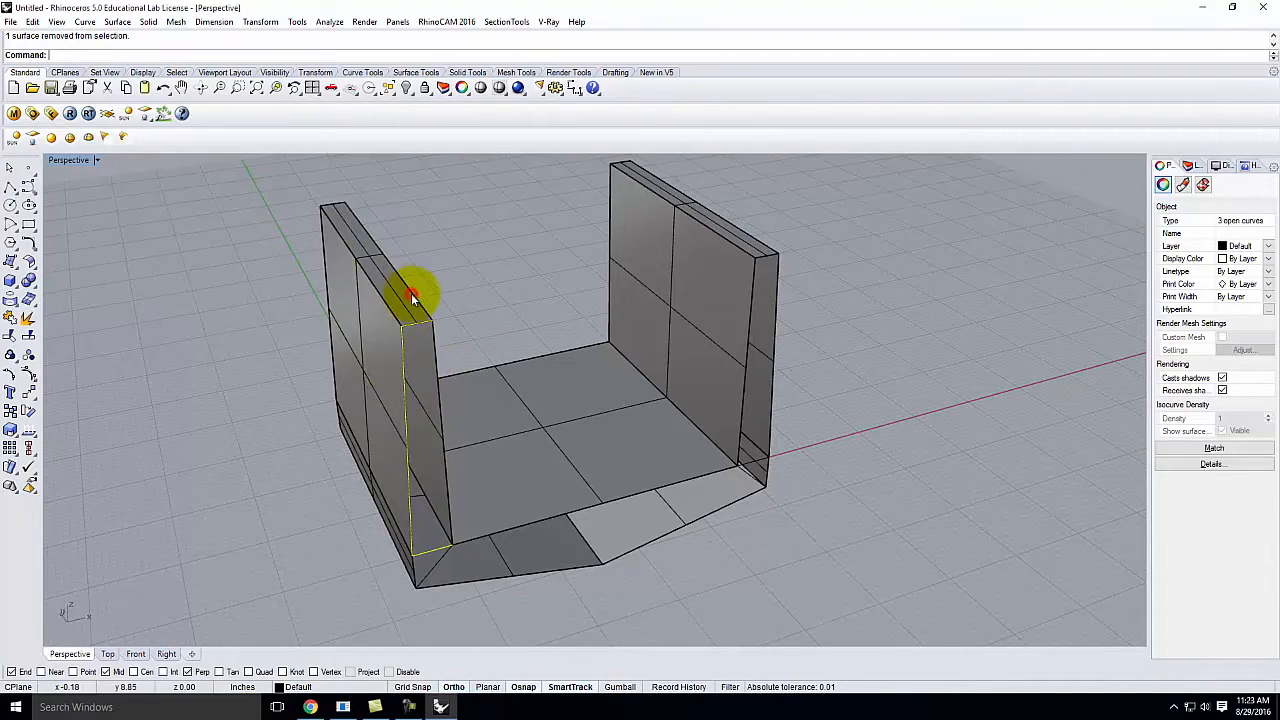
{"action": "left_click", "coordinate": [440, 365], "text": "shift"}
{"action": "left_click", "coordinate": [497, 396]}
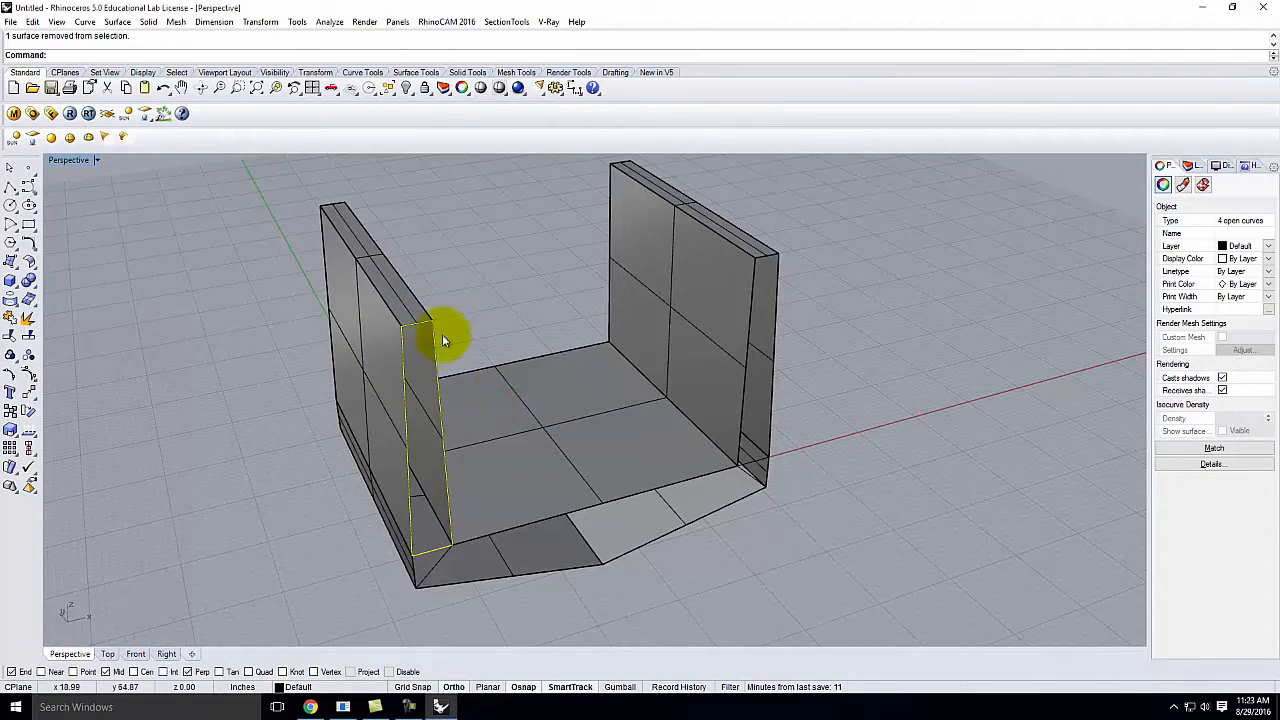
{"action": "right_click_drag", "start_coordinate": [384, 447], "coordinate": [438, 490]}
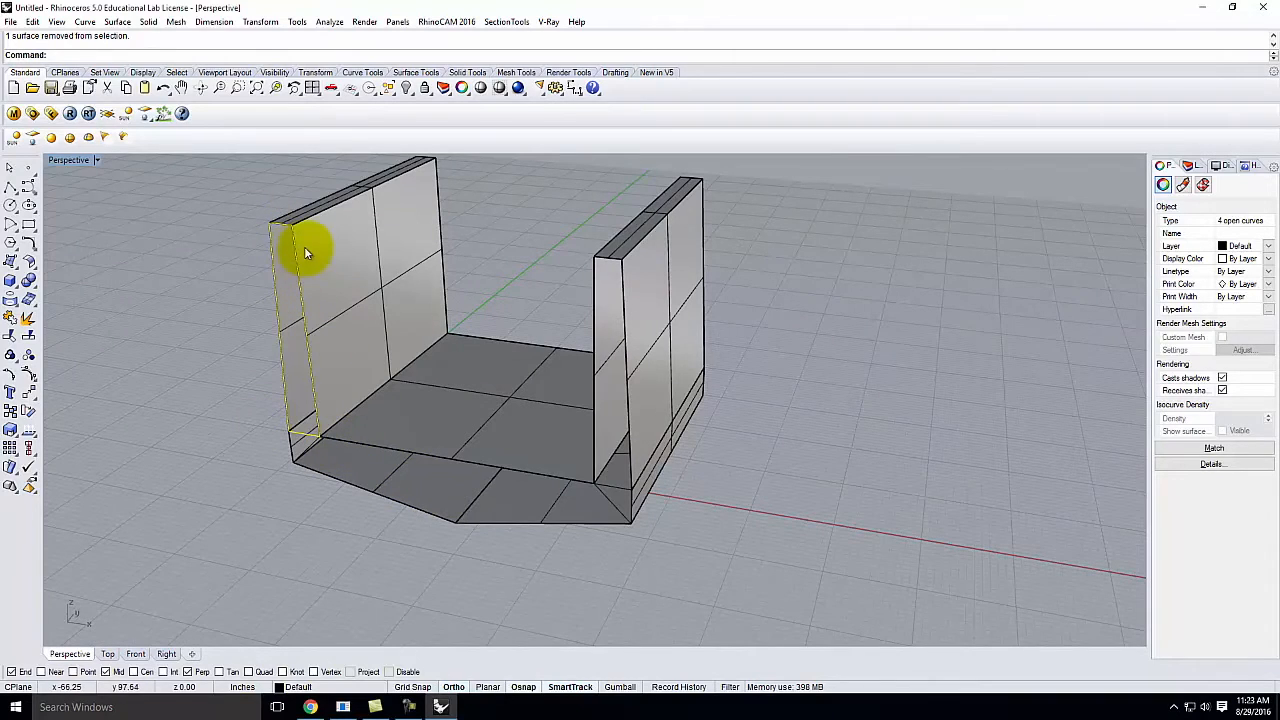
{"action": "left_click", "coordinate": [117, 21]}
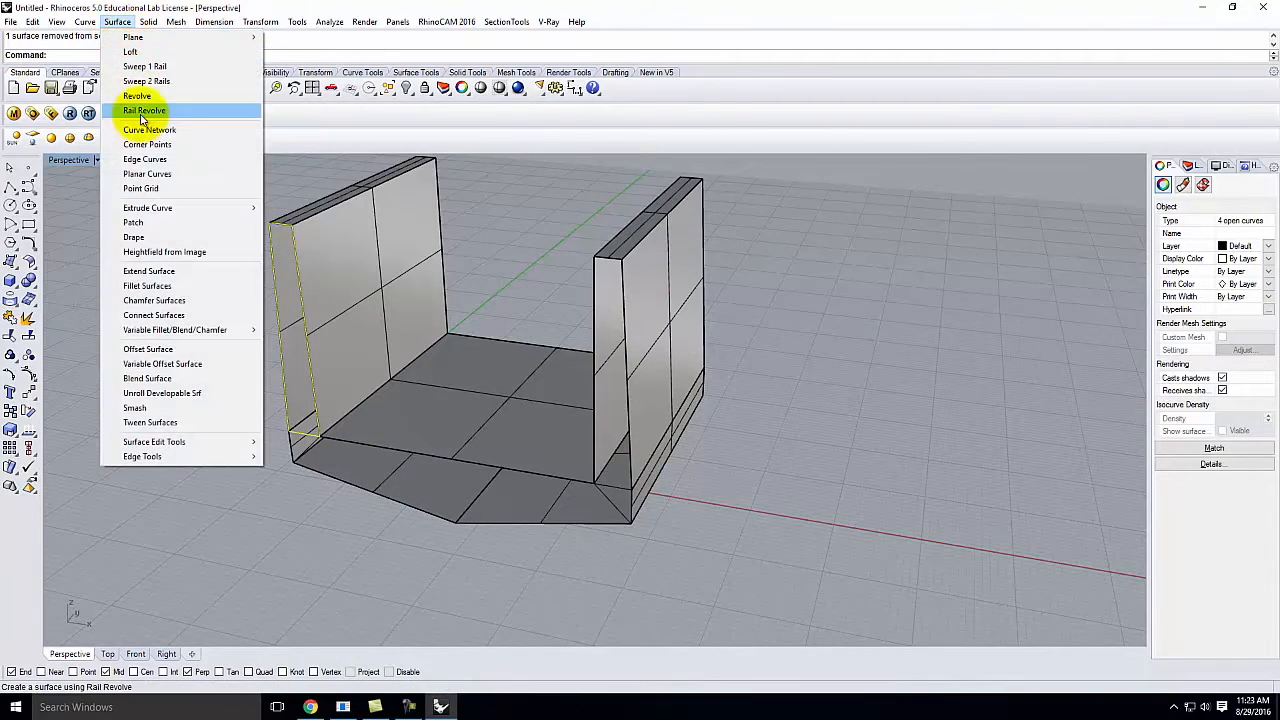
{"action": "left_click", "coordinate": [177, 222]}
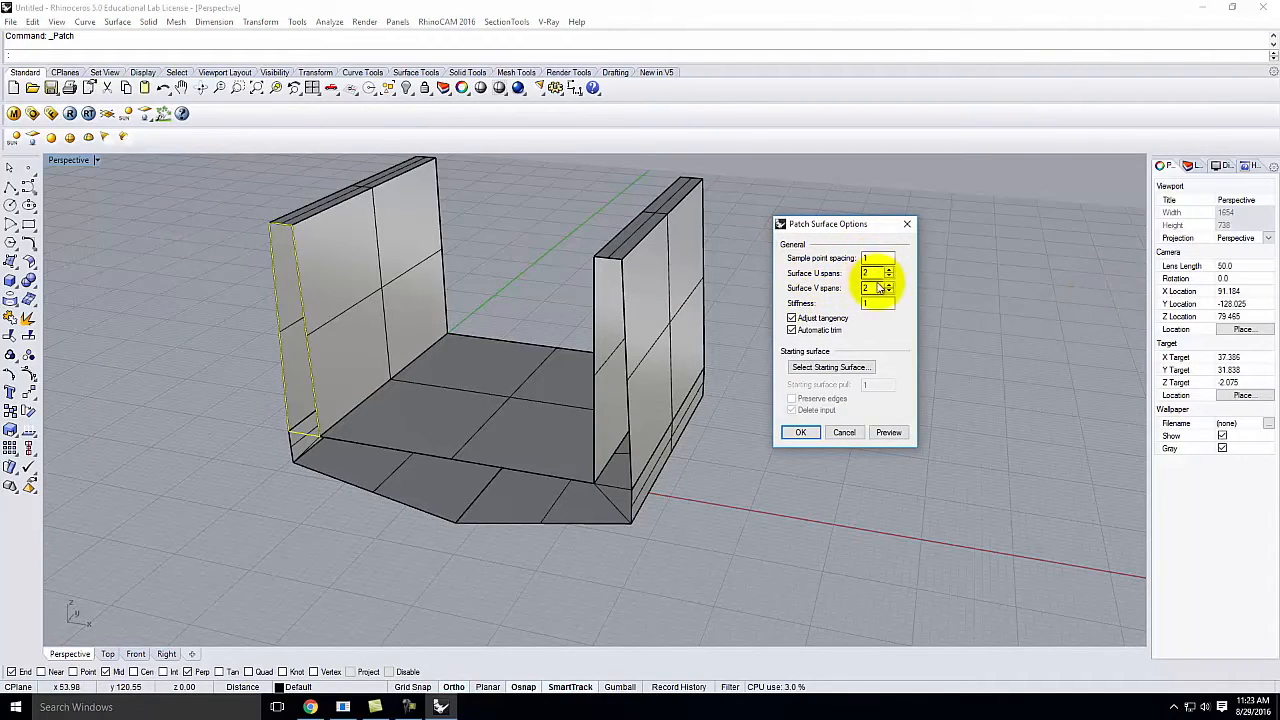
{"action": "left_click", "coordinate": [803, 431]}
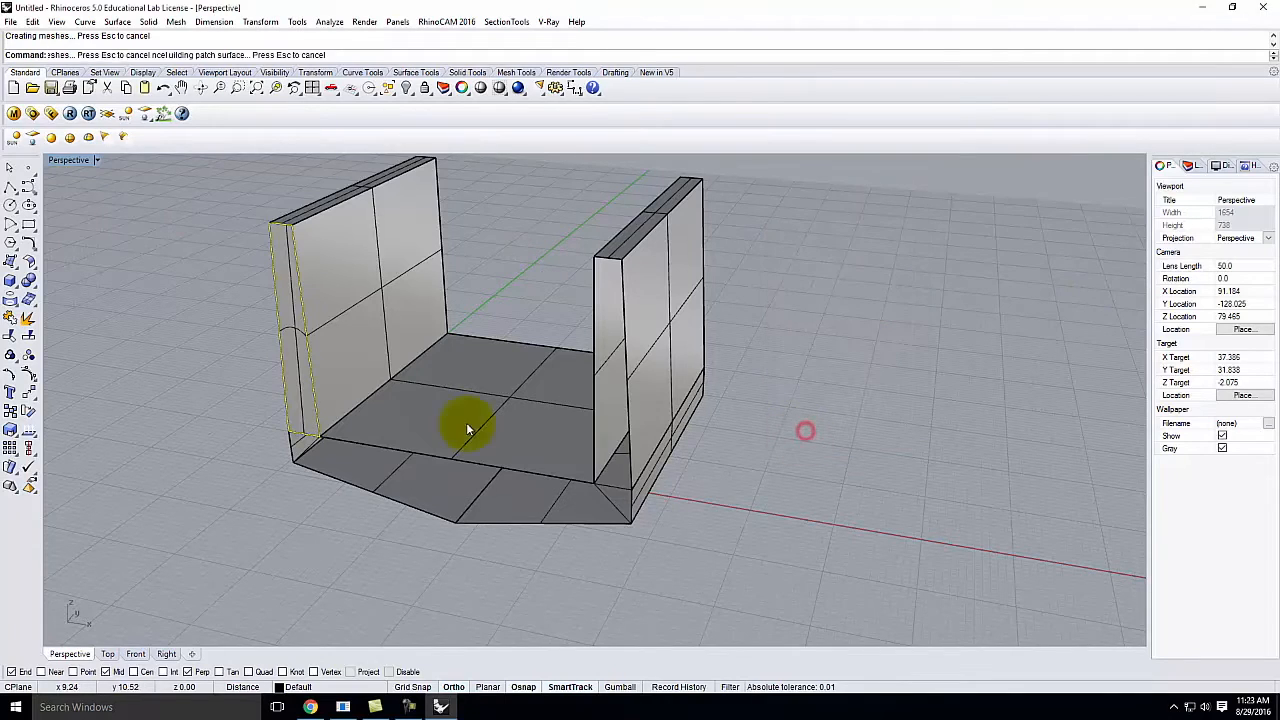
Loft the front end of the positive X side wall between its inner and outer upright curves using the Normal style.
{"action": "right_click_drag", "start_coordinate": [57, 394], "coordinate": [264, 338]}
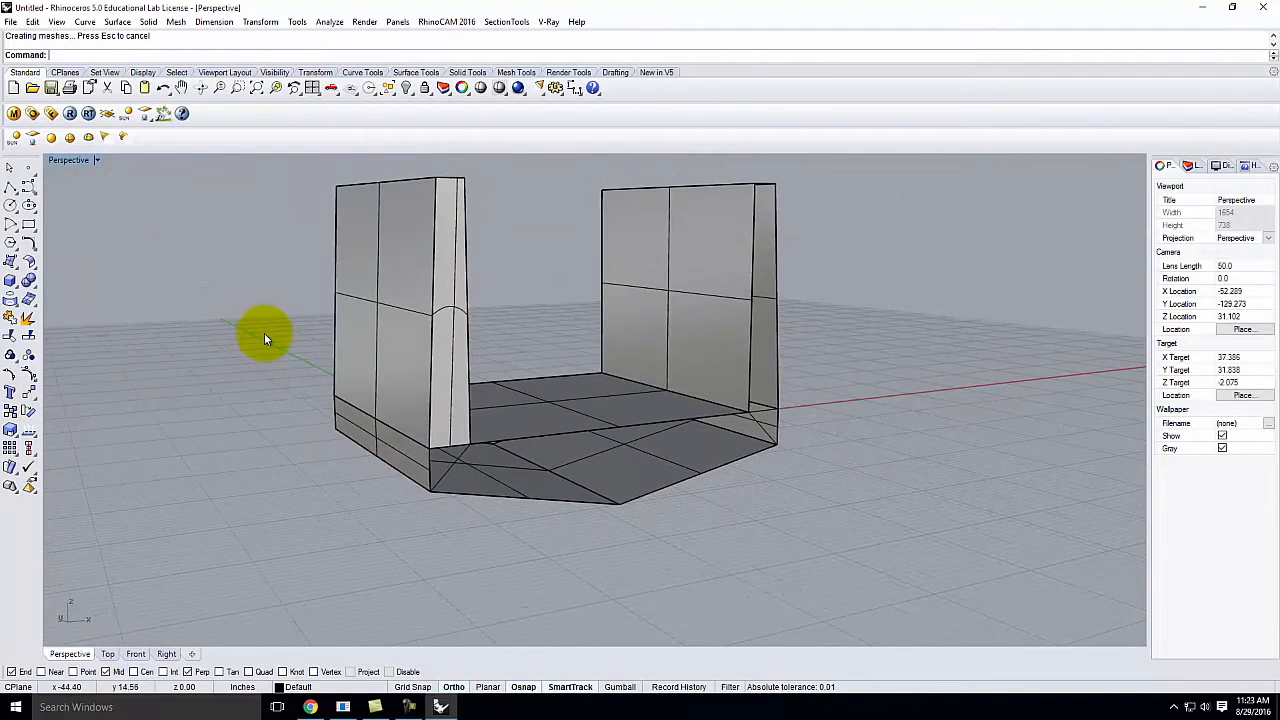
{"action": "right_click_drag", "start_coordinate": [497, 323], "coordinate": [716, 357]}
{"action": "left_click", "coordinate": [718, 355]}
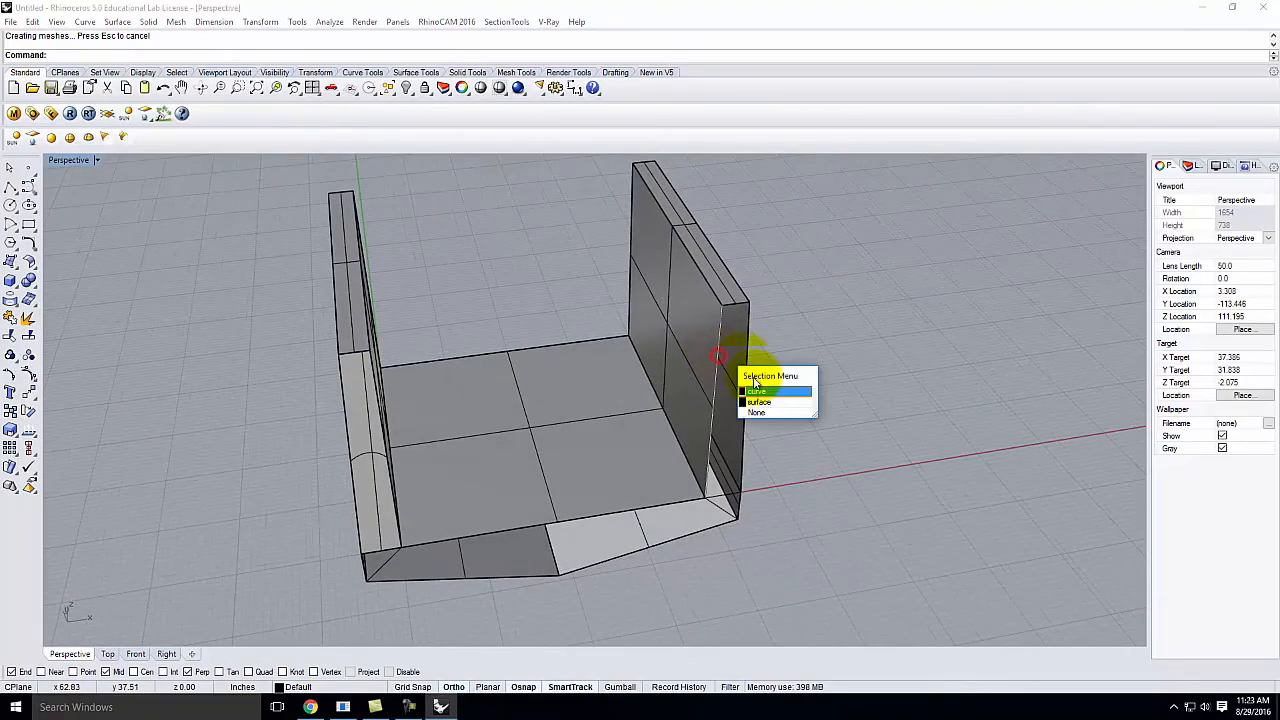
{"action": "left_click", "coordinate": [757, 389]}
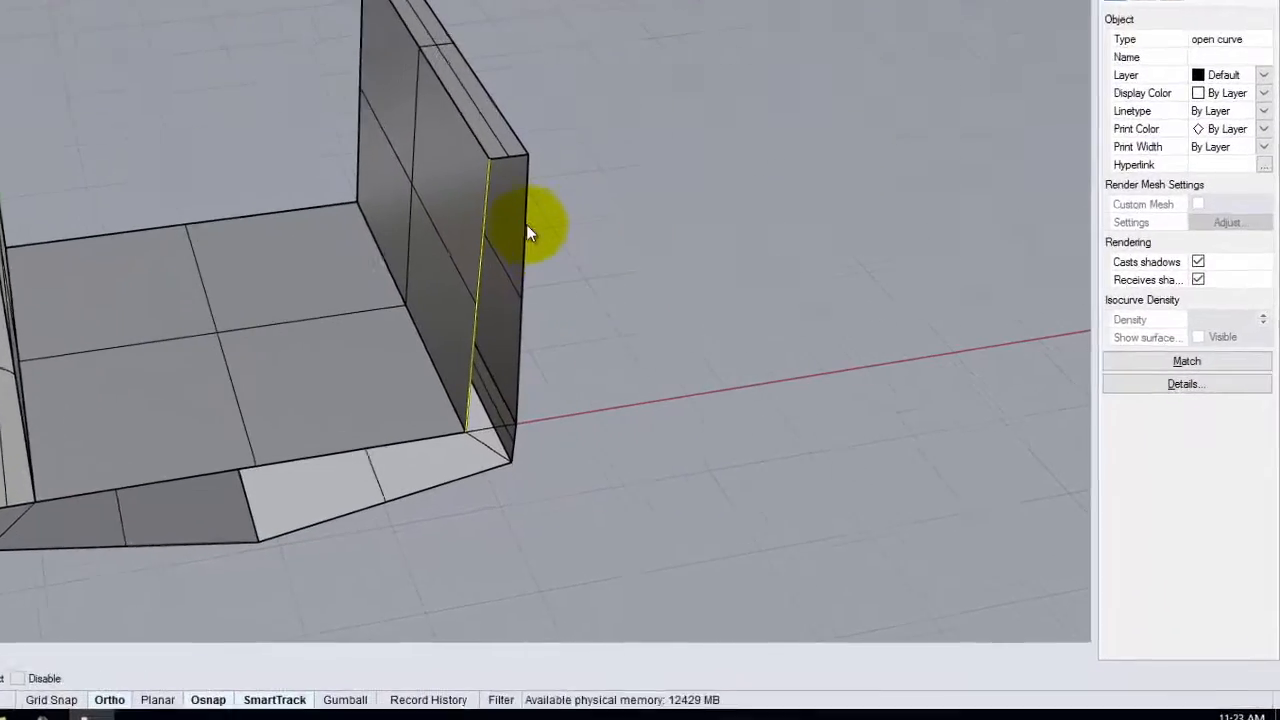
{"action": "left_click", "coordinate": [652, 295], "text": "shift"}
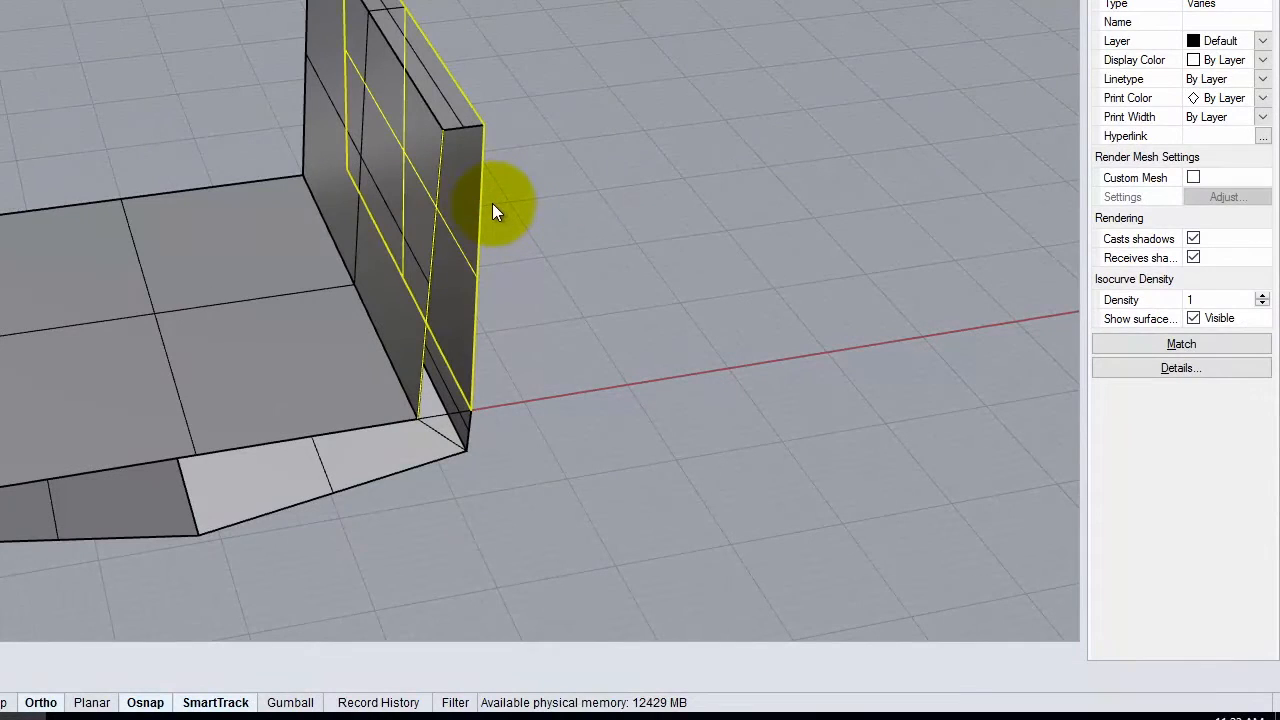
{"action": "left_click", "coordinate": [484, 202], "text": "ctrl"}
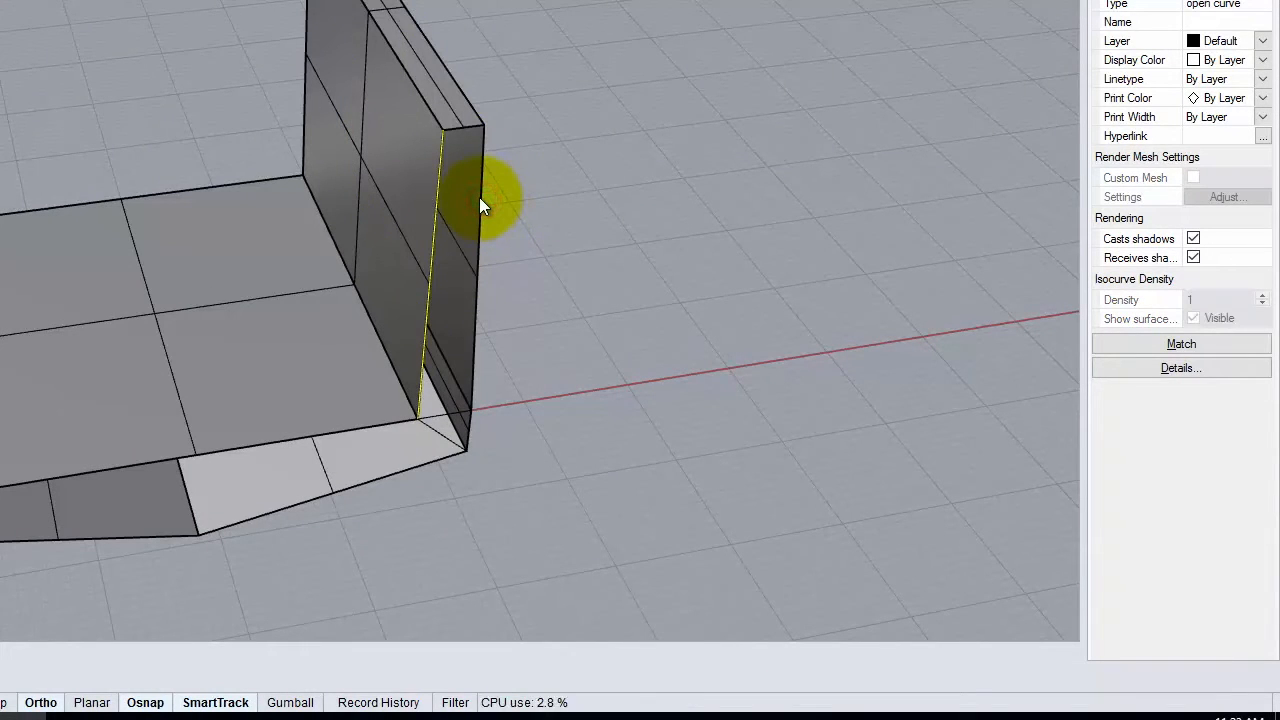
{"action": "left_click", "coordinate": [482, 200], "text": "shift"}
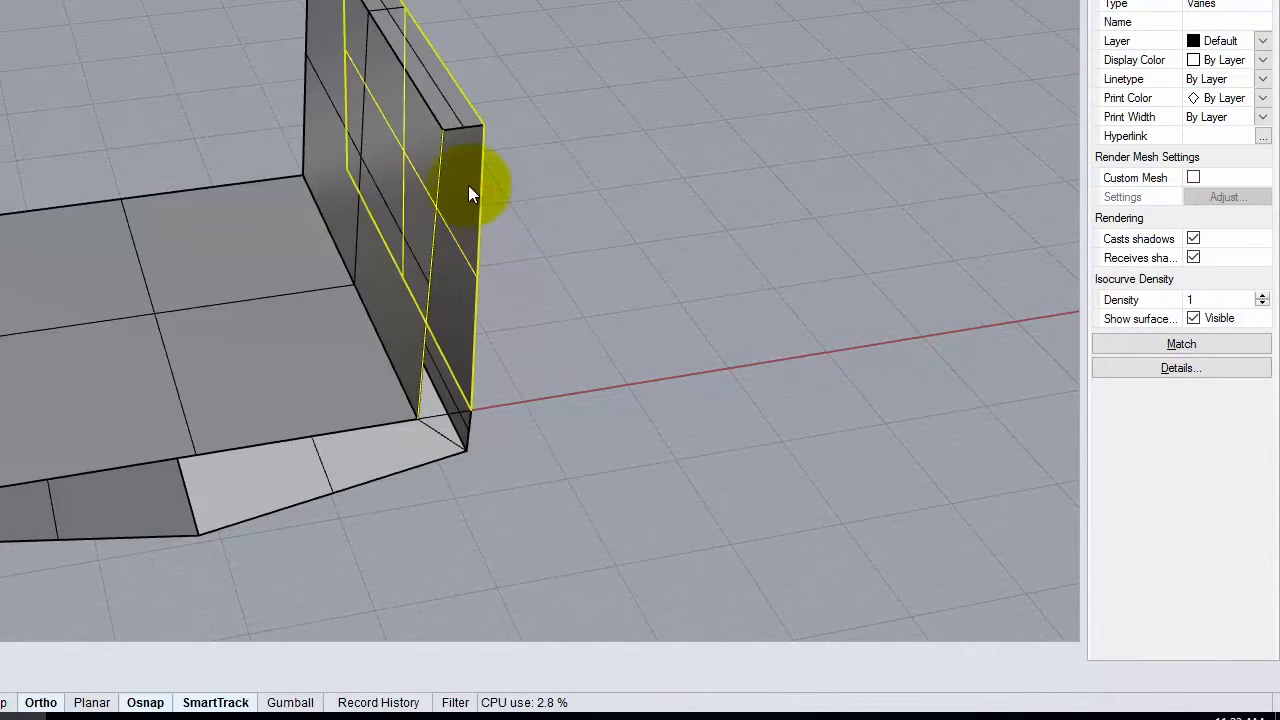
{"action": "left_click", "coordinate": [478, 189], "text": "ctrl"}
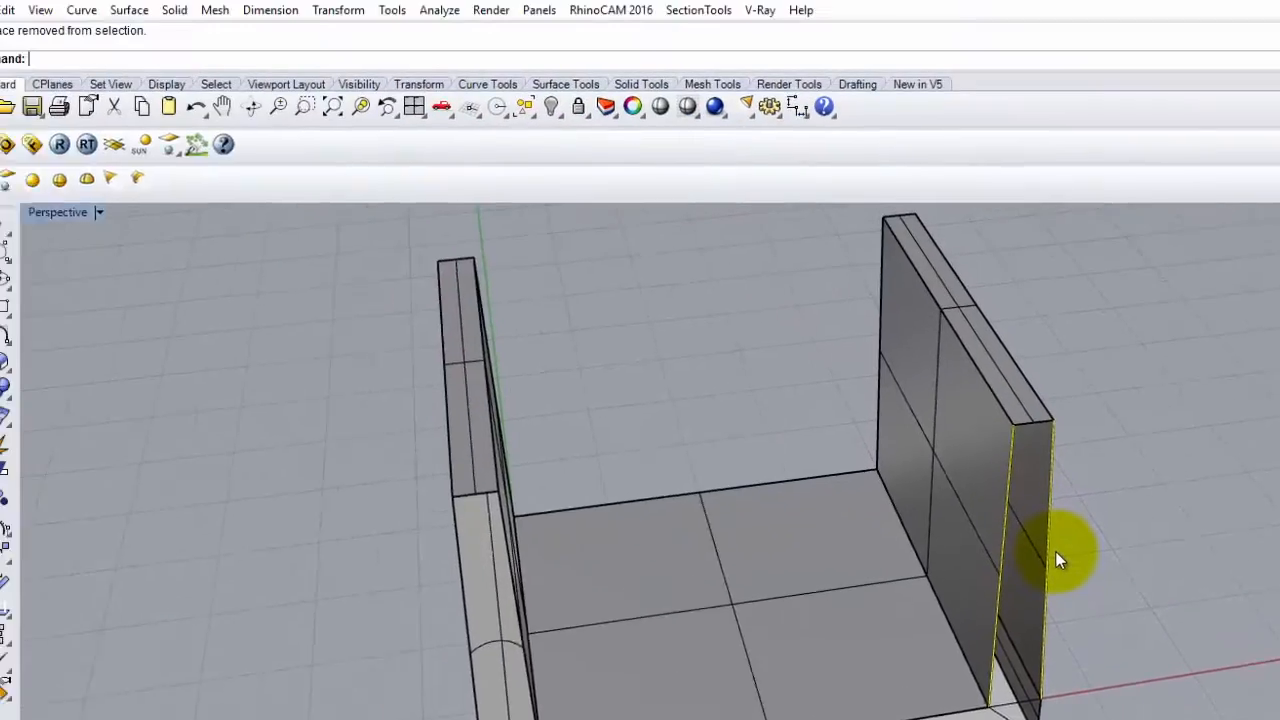
{"action": "type", "text": "Loft"}
{"action": "key", "text": "Return"}
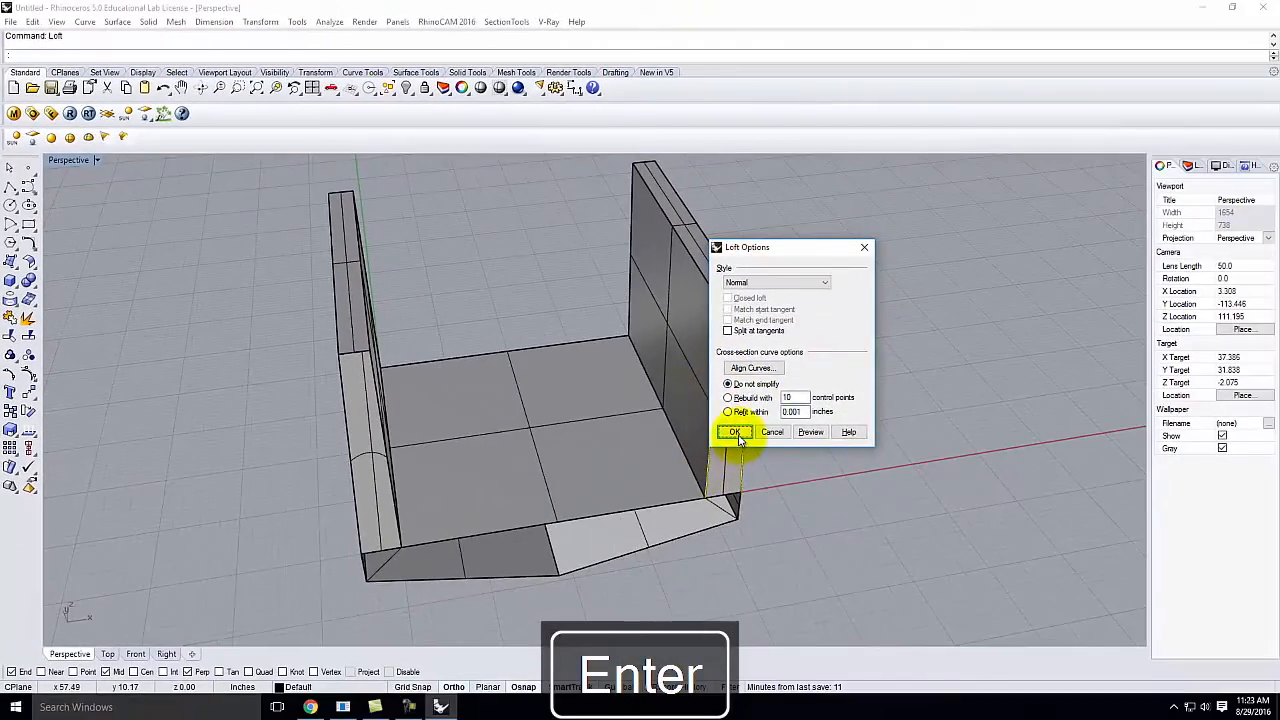
{"action": "left_click", "coordinate": [738, 588]}
{"action": "right_click_drag", "start_coordinate": [796, 434], "coordinate": [368, 388]}
{"action": "left_click", "coordinate": [300, 322]}
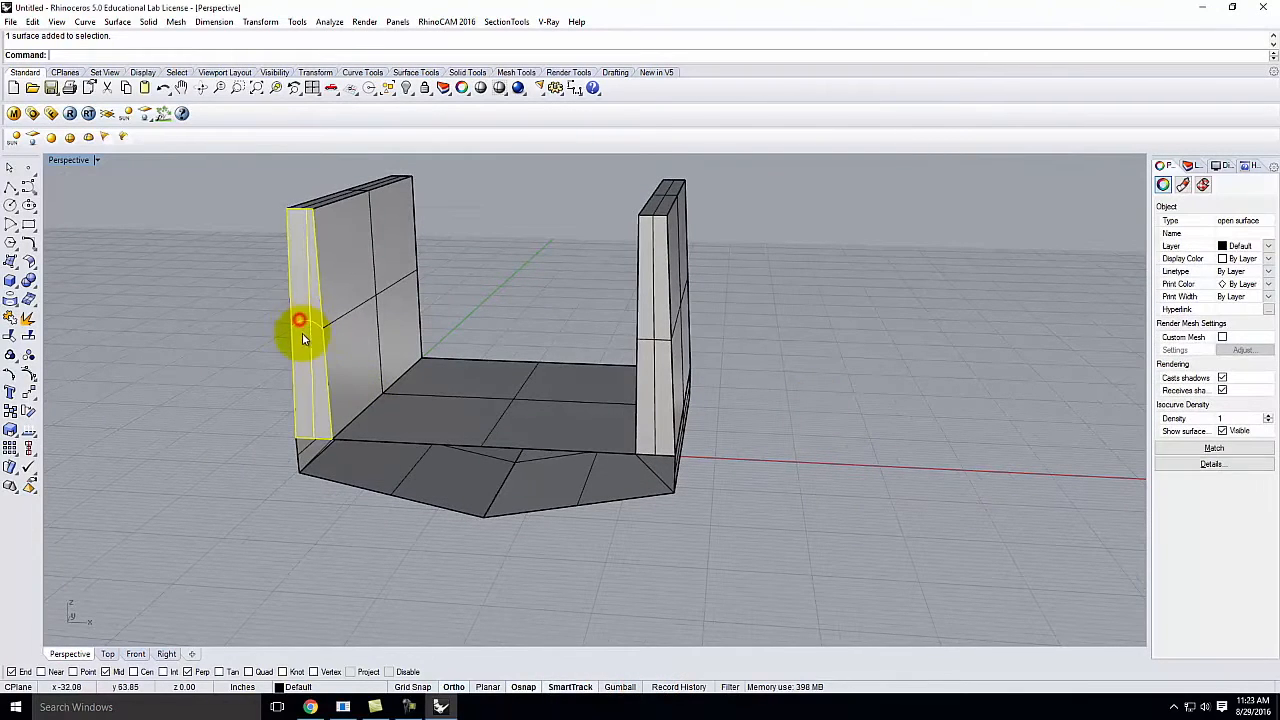
{"action": "left_click", "coordinate": [656, 315]}
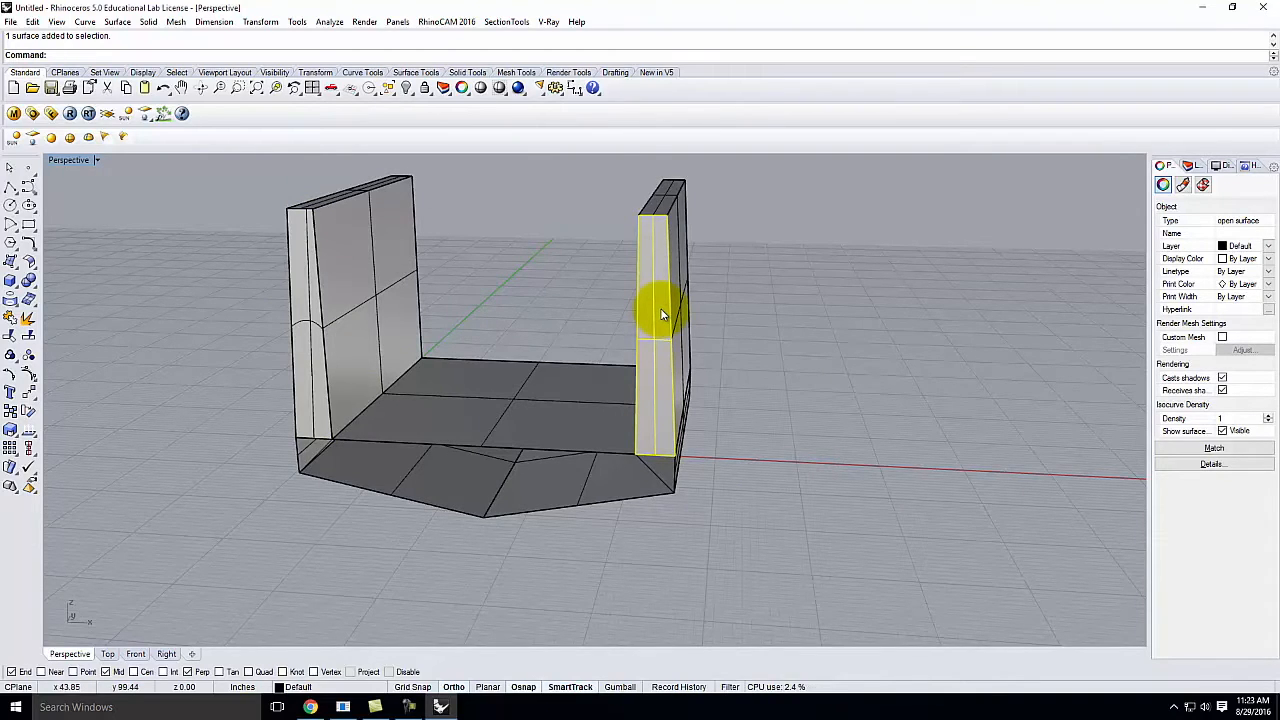
{"action": "left_click", "coordinate": [775, 389]}
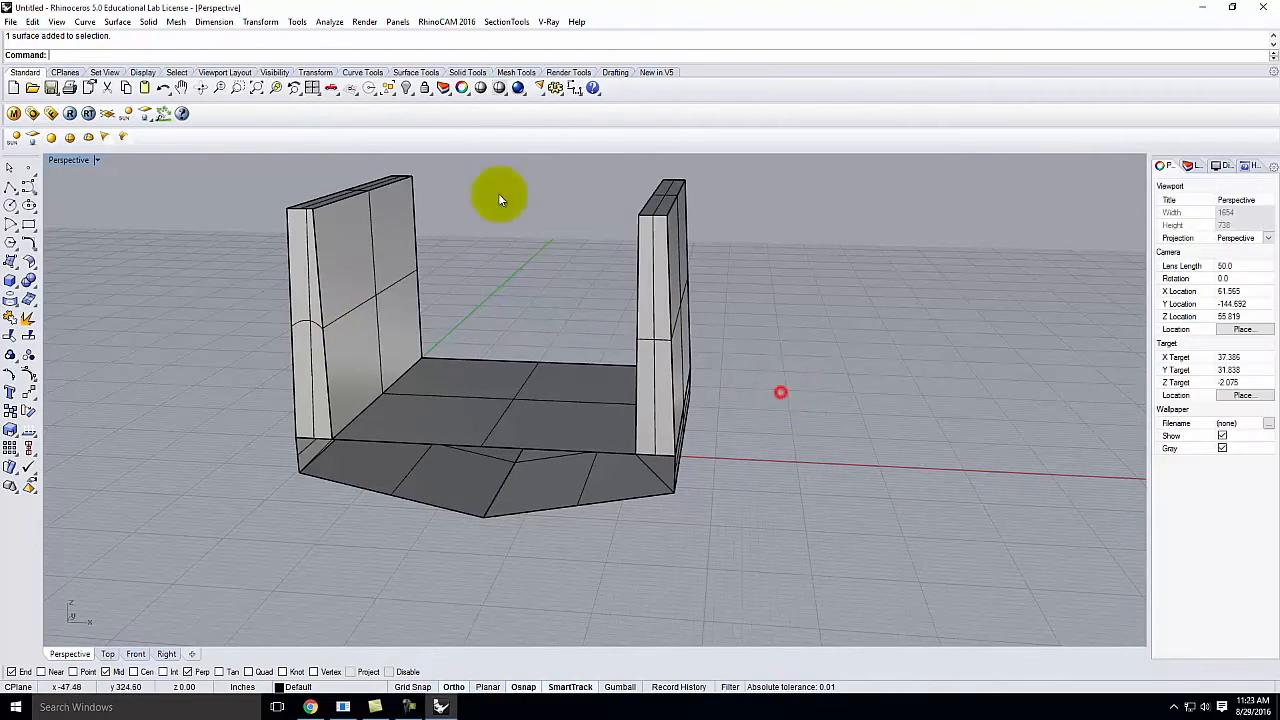
Create a triangular corner-point surface below the Y-axis side wall's front end, using its outer edge, lowest outer and inner floor corners.
{"action": "left_click", "coordinate": [10, 262]}
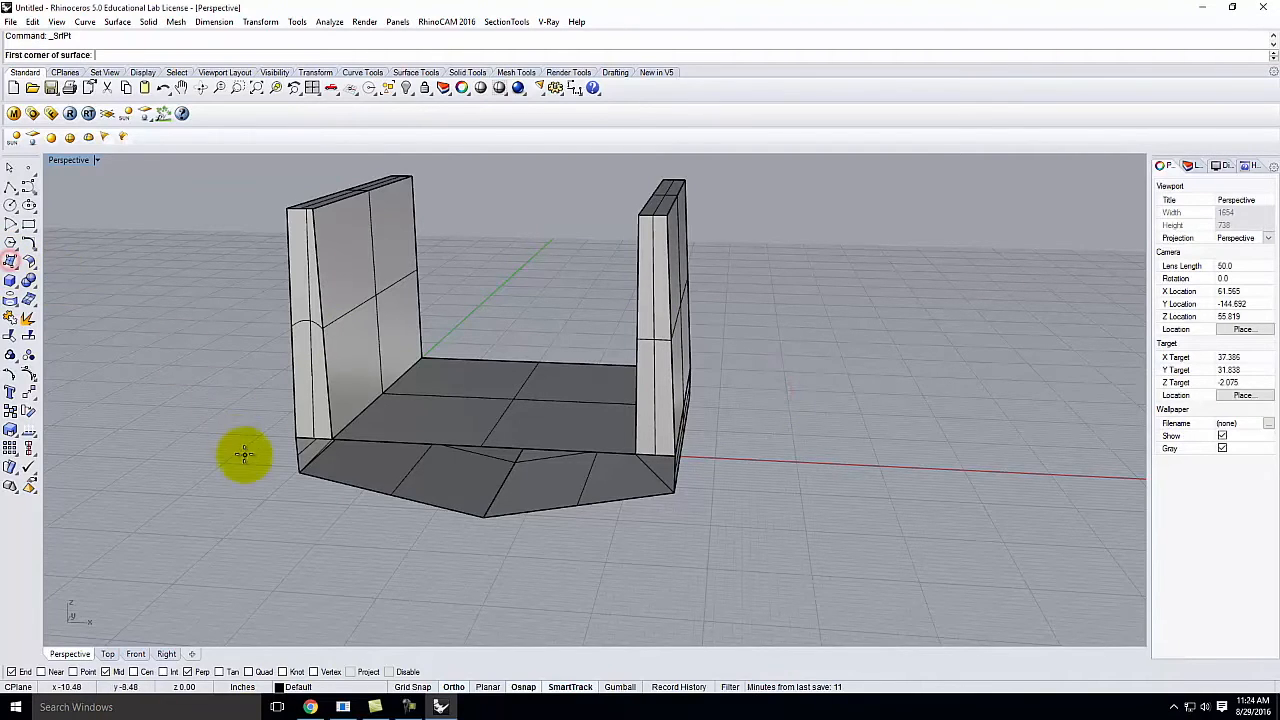
{"action": "scroll", "coordinate": [246, 451], "scroll_direction": "up", "scroll_amount": 3}
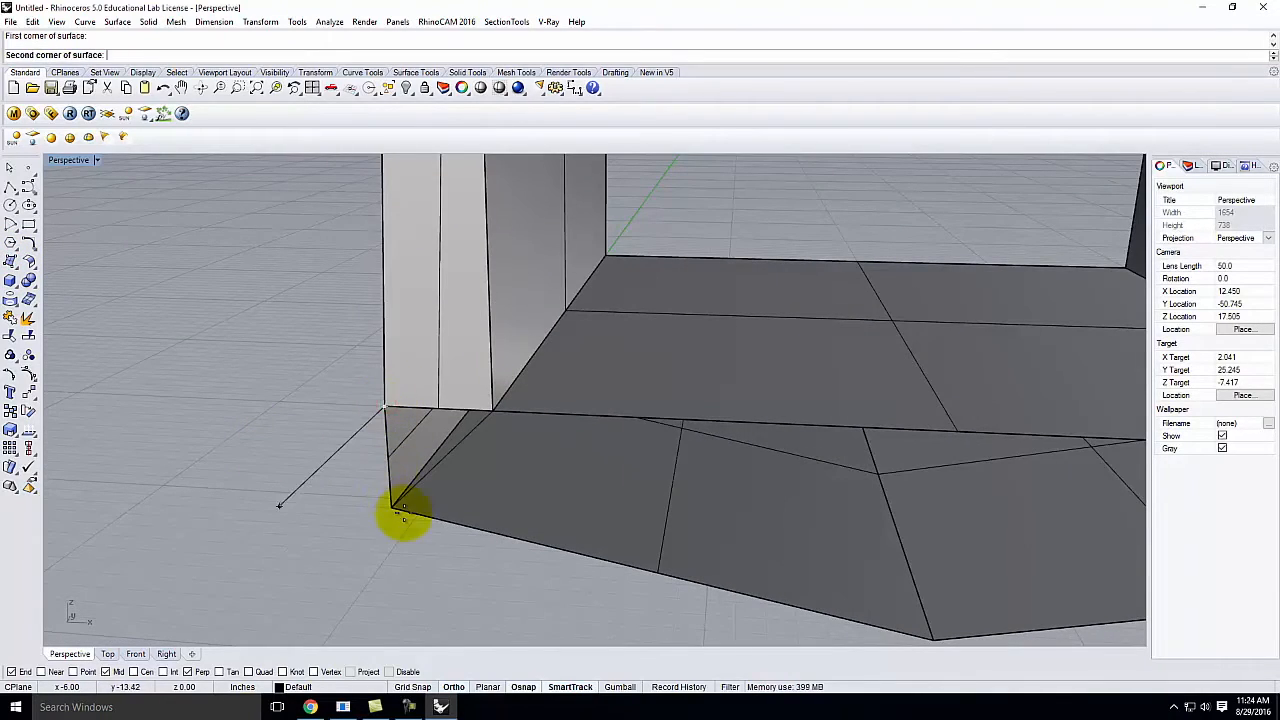
{"action": "left_click", "coordinate": [392, 507]}
{"action": "left_click", "coordinate": [491, 413]}
{"action": "key", "text": "Return"}
{"action": "scroll", "coordinate": [167, 414], "scroll_direction": "down", "scroll_amount": 6}
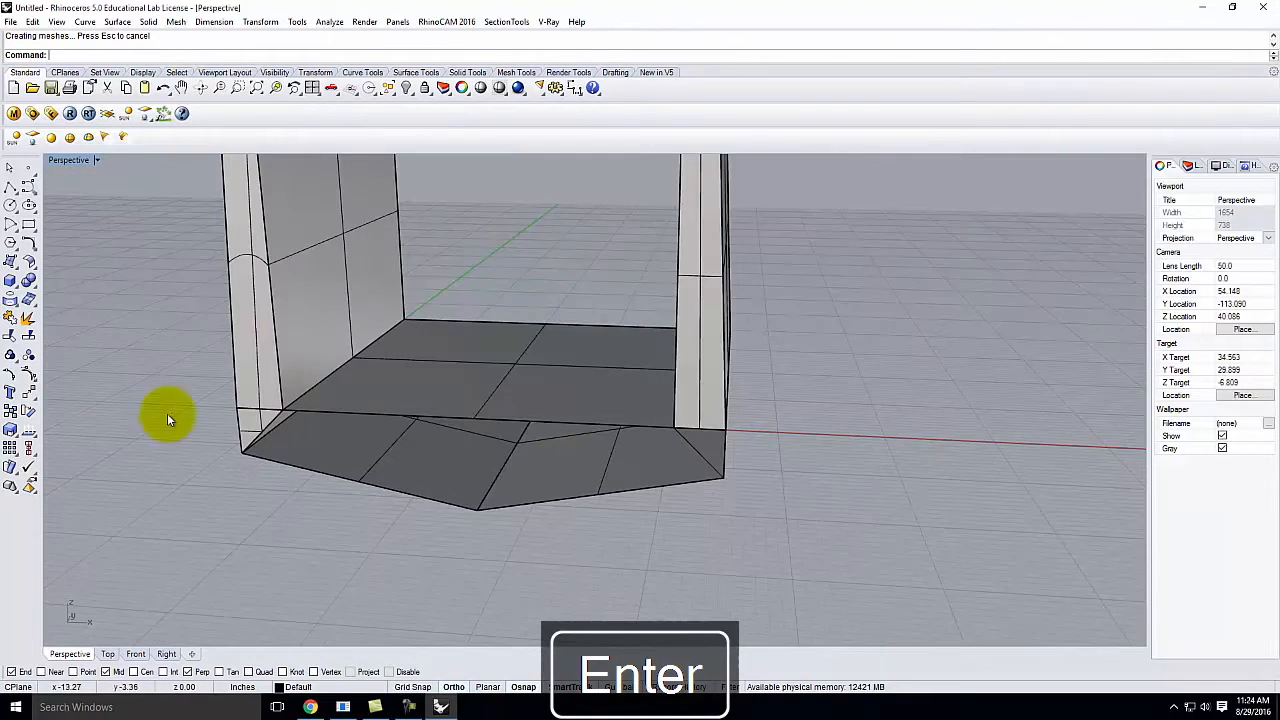
{"action": "scroll", "coordinate": [702, 426], "scroll_direction": "up", "scroll_amount": 2}
{"action": "right_click_drag", "start_coordinate": [758, 441], "coordinate": [744, 457]}
{"action": "key", "text": "Return"}
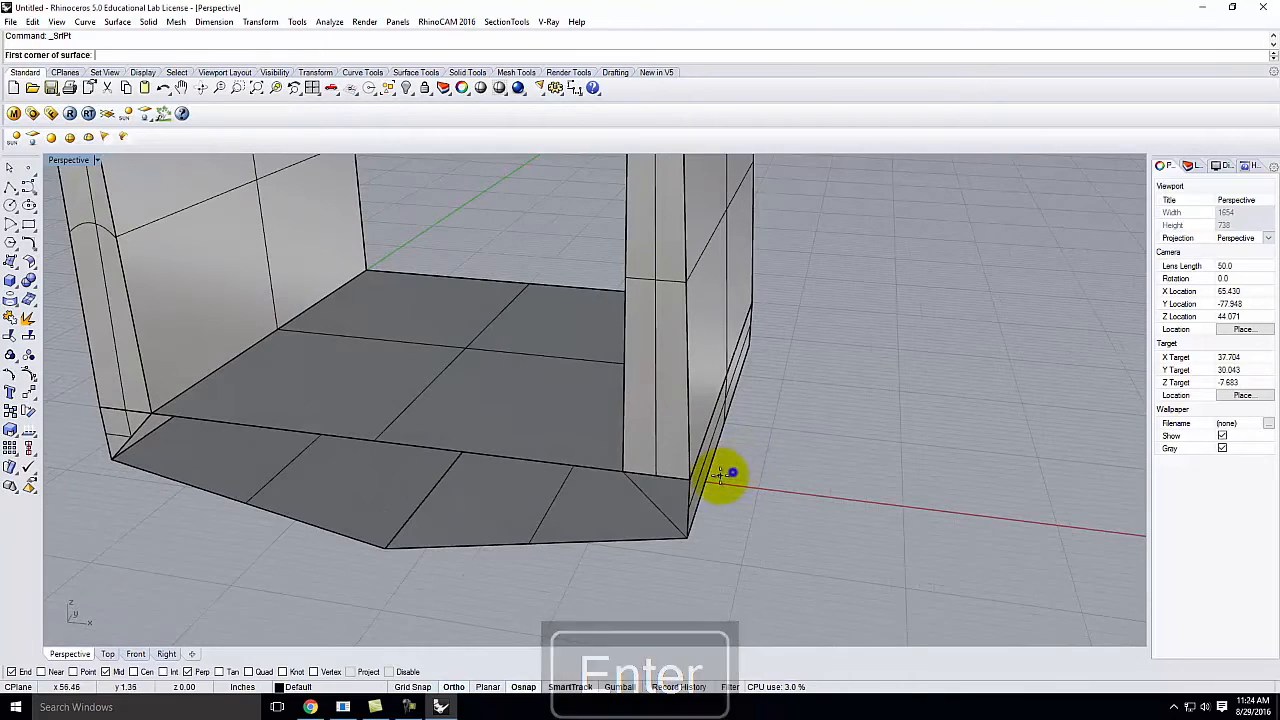
{"action": "left_click", "coordinate": [702, 482]}
{"action": "left_click", "coordinate": [625, 470]}
{"action": "left_click", "coordinate": [688, 540]}
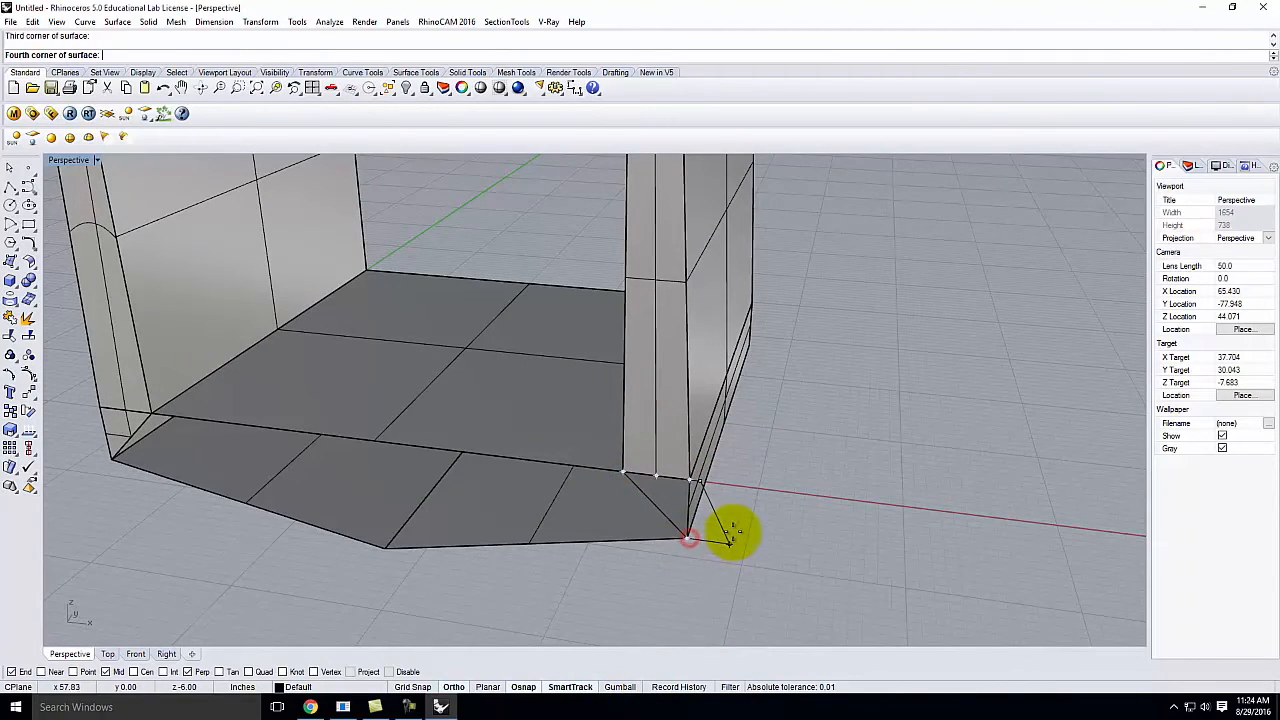
{"action": "key", "text": "Escape"}
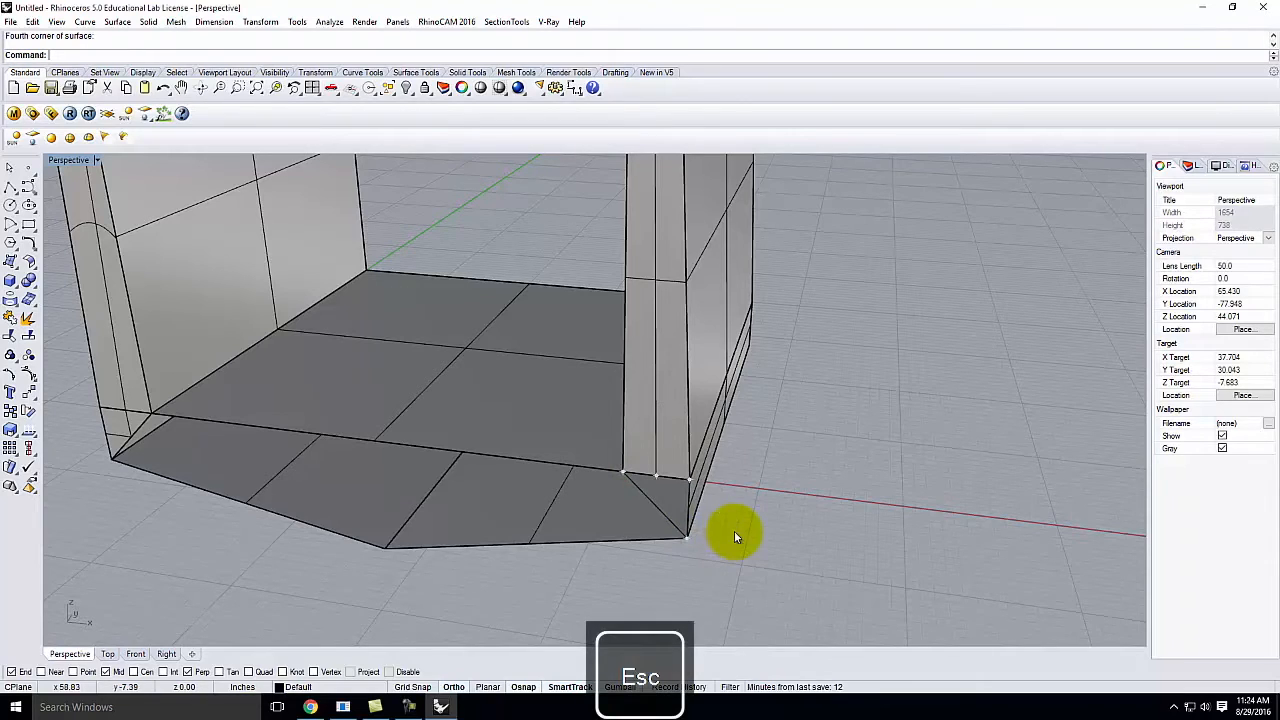
Create a triangular corner-point surface at the positive X side's front end from the lowest outer, outer edge and inner floor corners.
{"action": "right_click", "coordinate": [734, 548]}
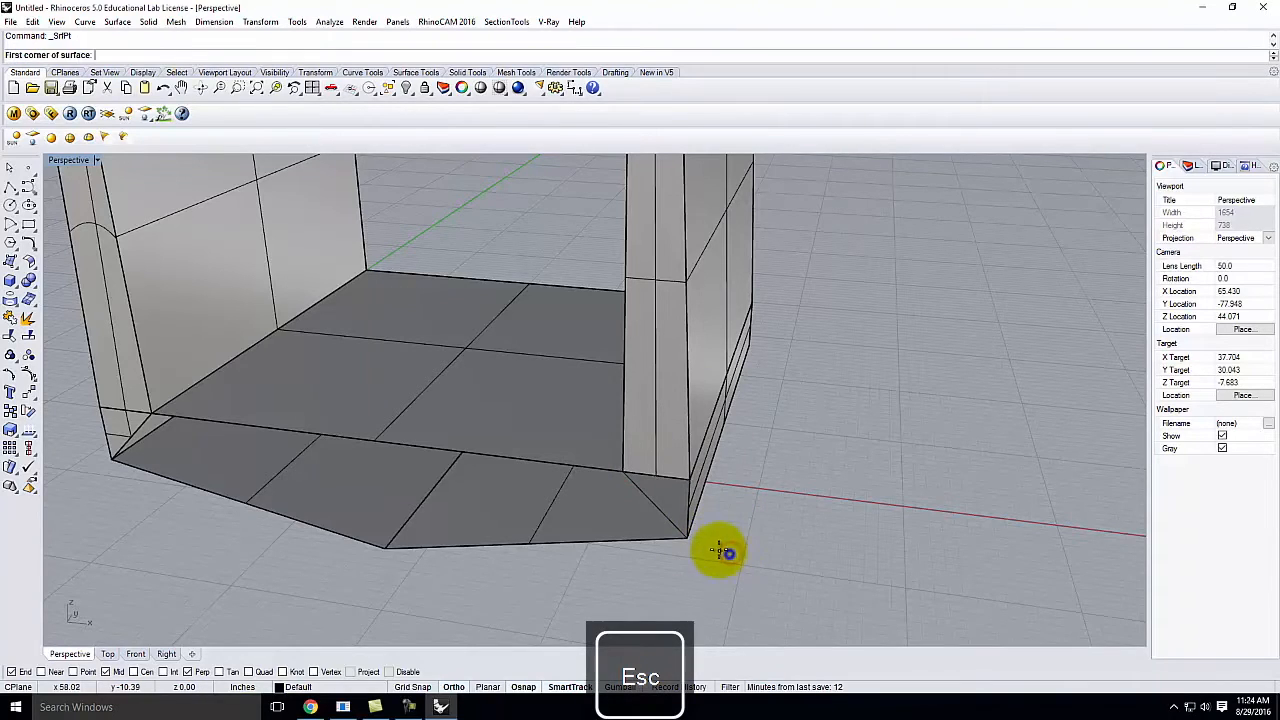
{"action": "left_click", "coordinate": [690, 542]}
{"action": "left_click", "coordinate": [690, 480]}
{"action": "left_click", "coordinate": [622, 470]}
{"action": "key", "text": "Return"}
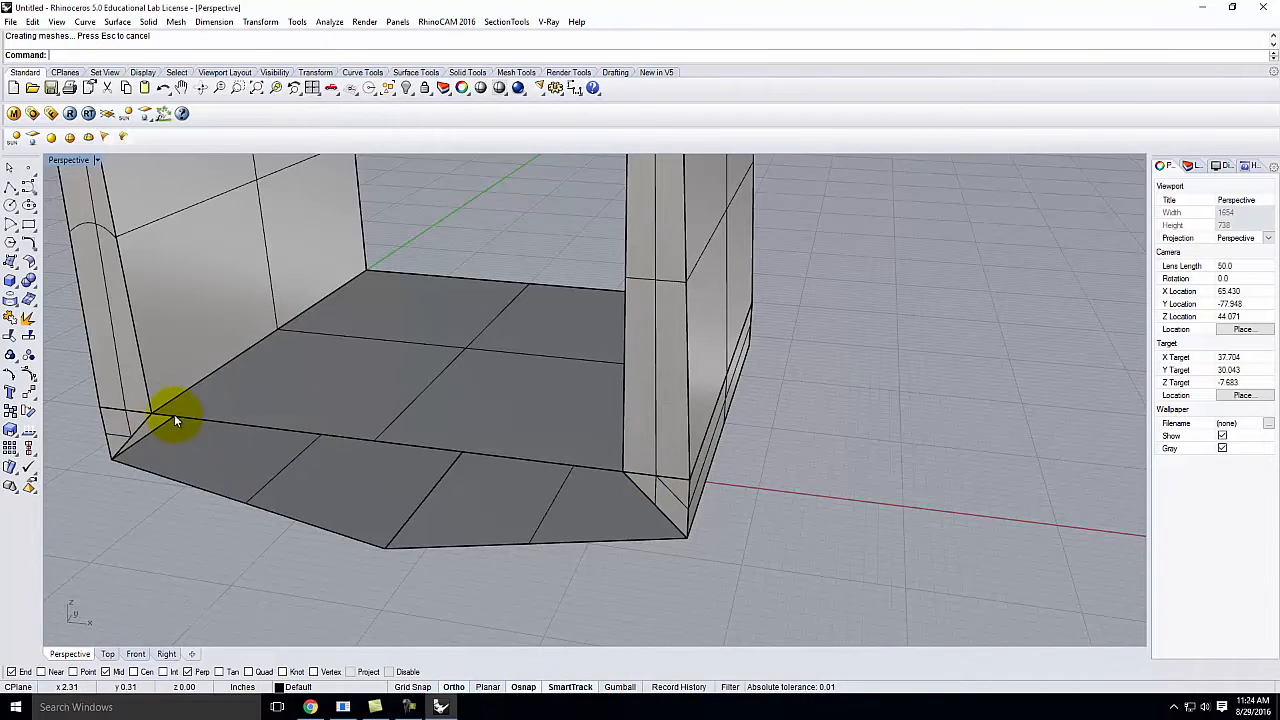
{"action": "left_click", "coordinate": [458, 544]}
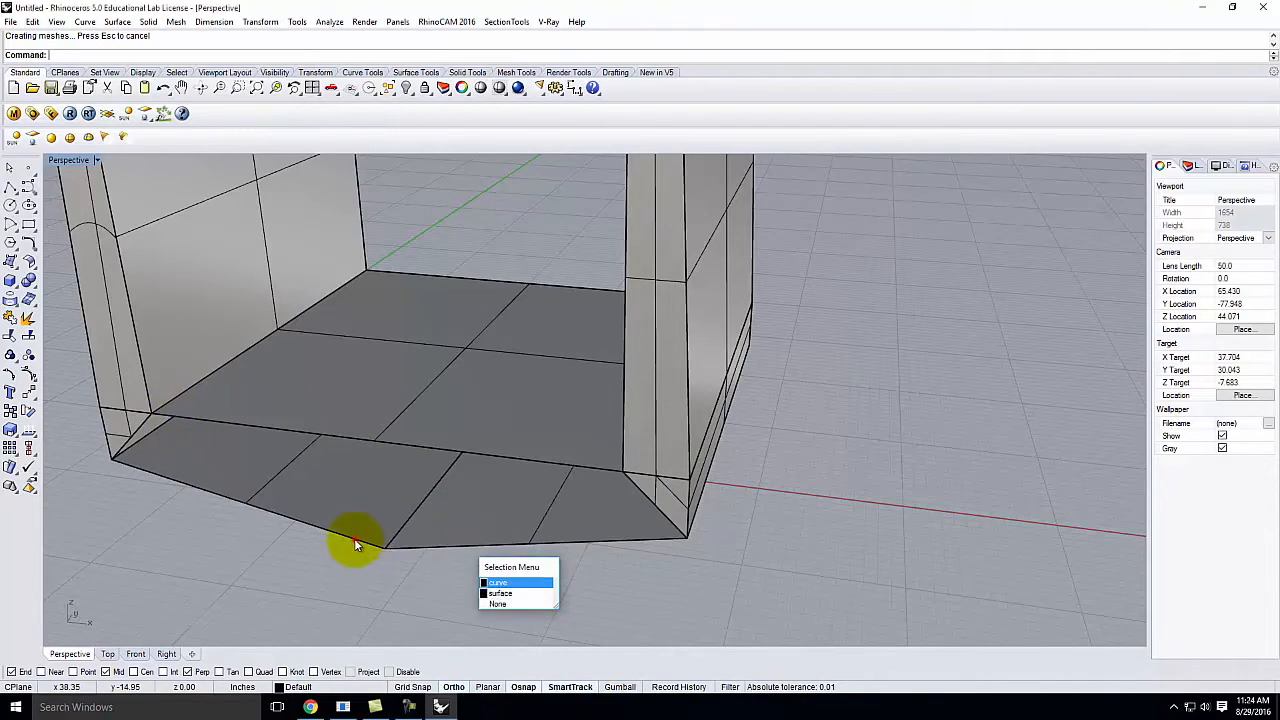
{"action": "left_click", "coordinate": [355, 540]}
{"action": "key", "text": "Escape"}
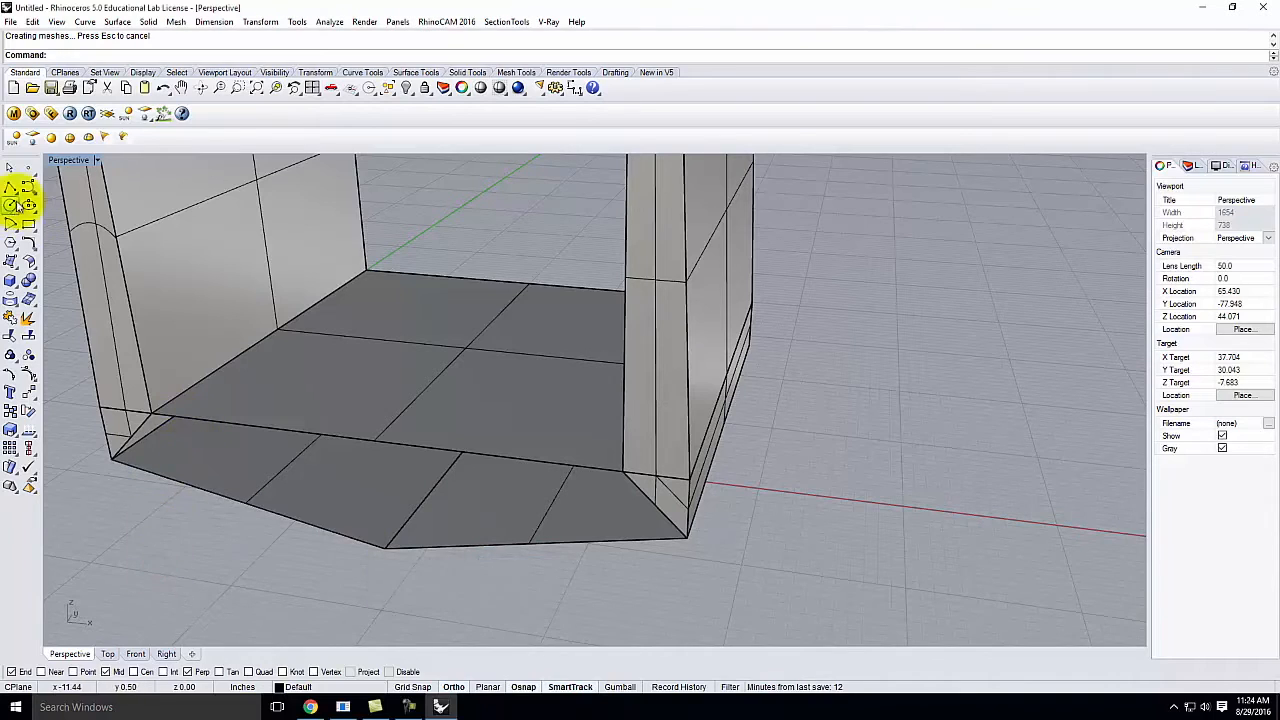
Try to cover the Y-axis half of the floor's front end with a four-corner surface reaching the inner edge's midpoint and lowest vertex.
{"action": "left_click", "coordinate": [11, 261]}
{"action": "left_click", "coordinate": [115, 460]}
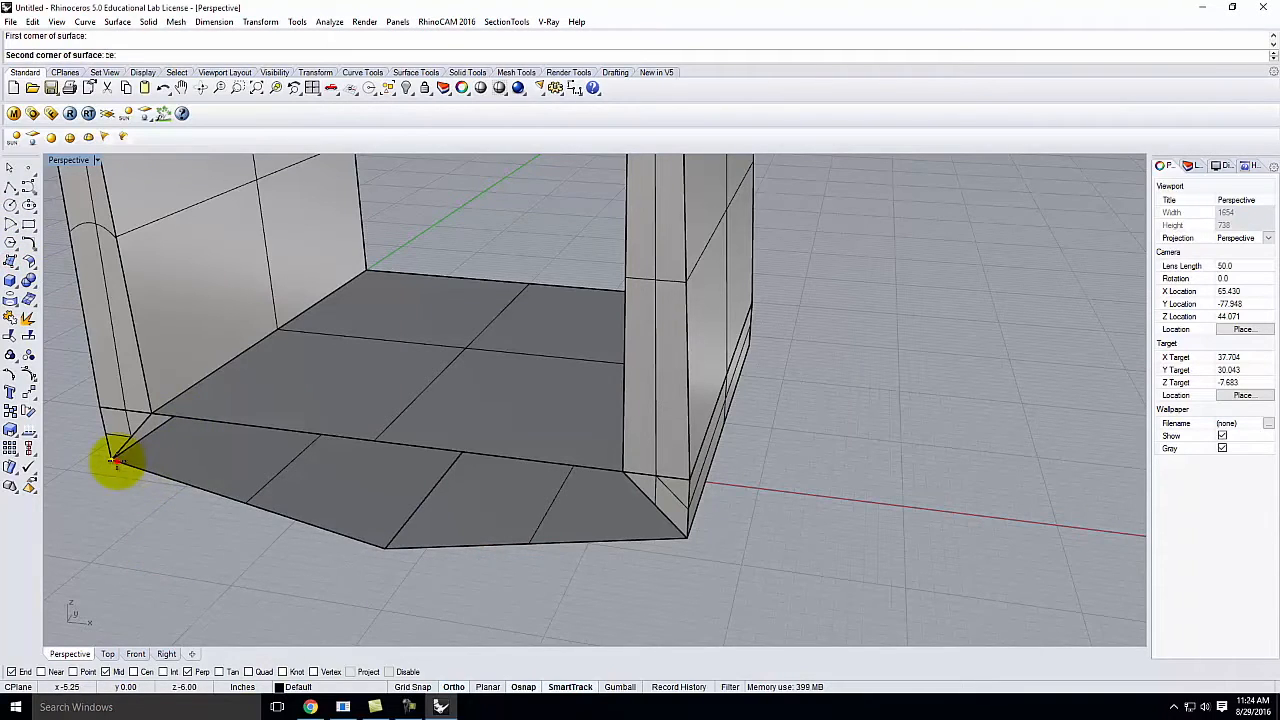
{"action": "left_click", "coordinate": [152, 415]}
{"action": "left_click", "coordinate": [373, 440]}
{"action": "left_click", "coordinate": [384, 548]}
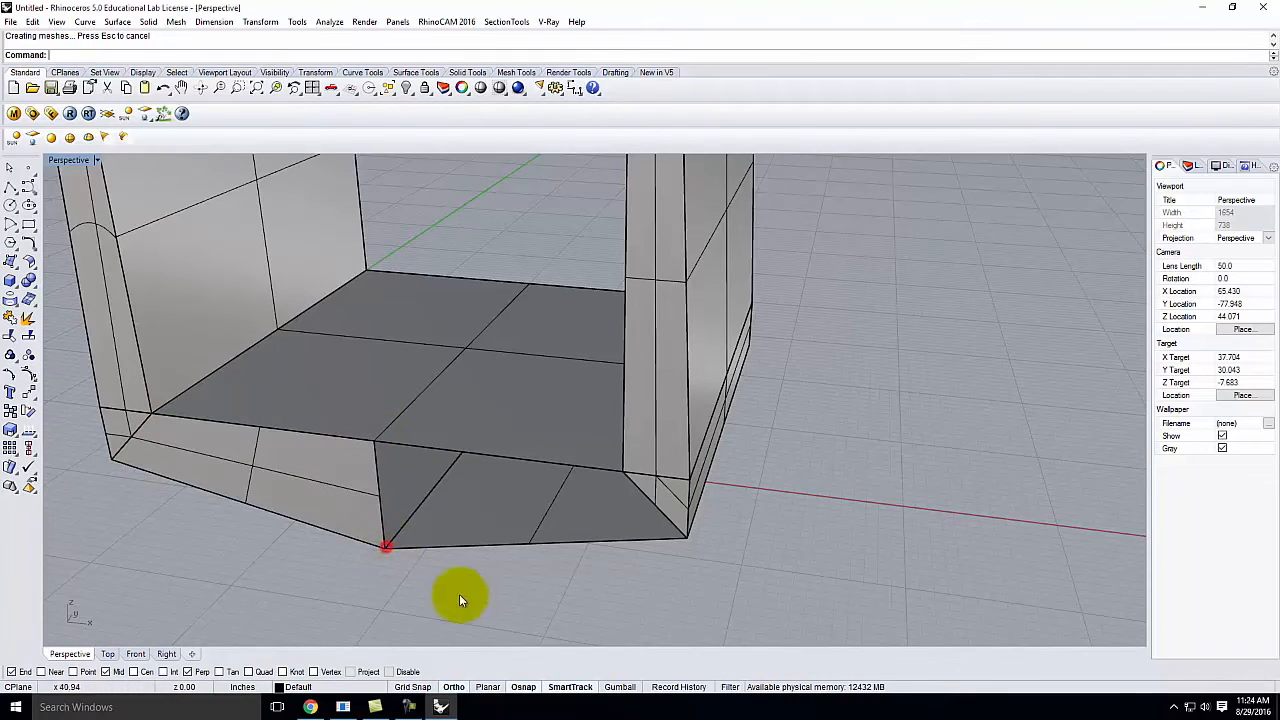
{"action": "key", "text": "ctrl+z"}
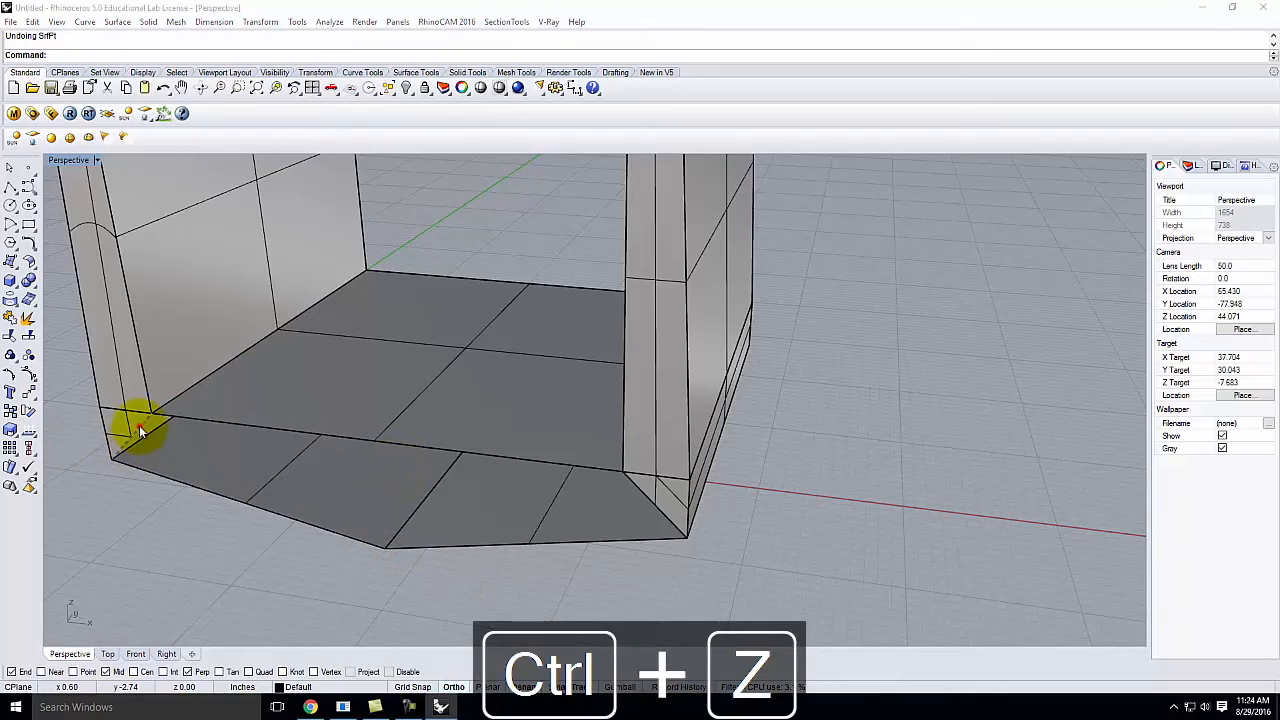
Patch the floor's front end from its five boundary curves, with 2 U spans and 2 V spans.
{"action": "left_click", "coordinate": [140, 430]}
{"action": "left_click", "coordinate": [182, 463]}
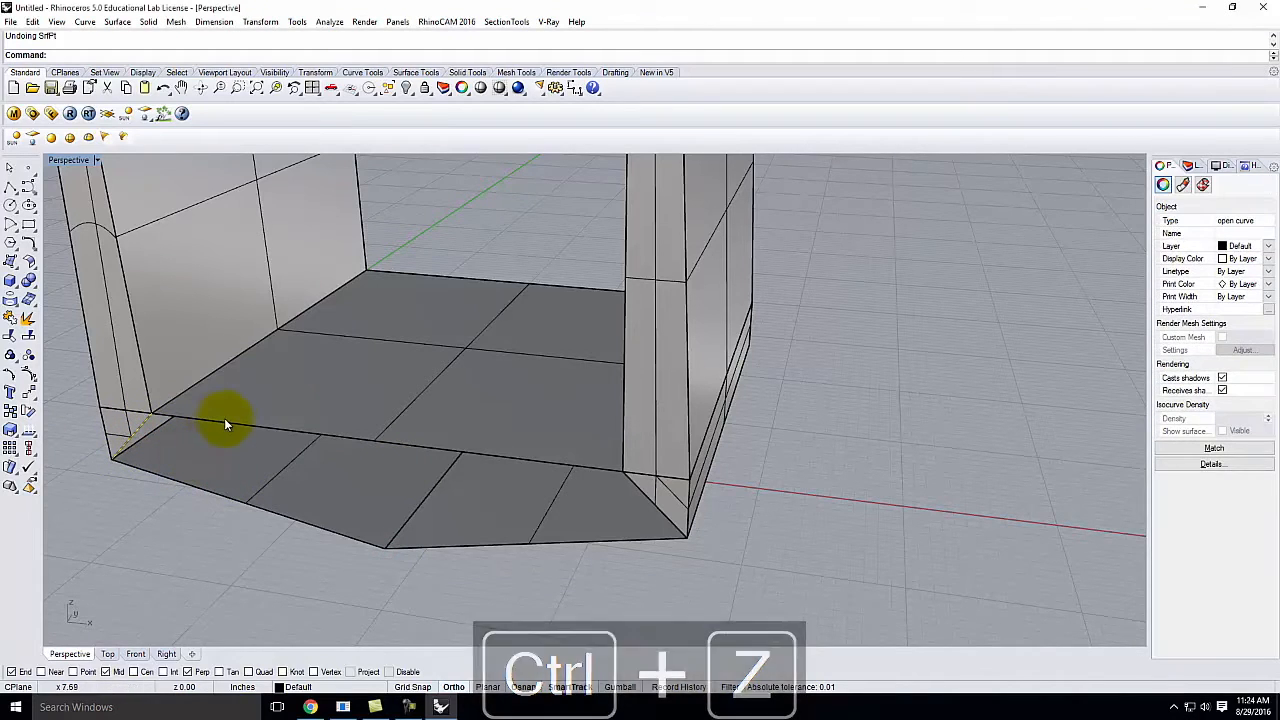
{"action": "left_click", "coordinate": [232, 424]}
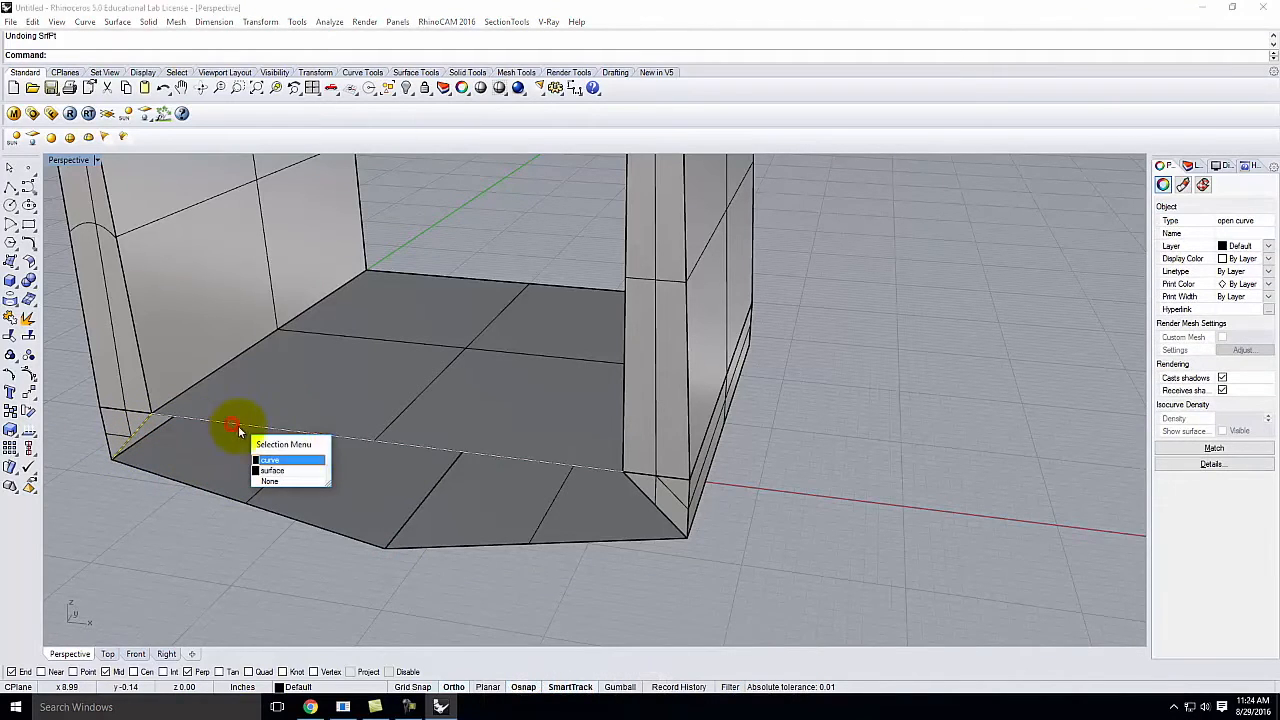
{"action": "left_click", "coordinate": [295, 463]}
{"action": "left_click", "coordinate": [638, 488]}
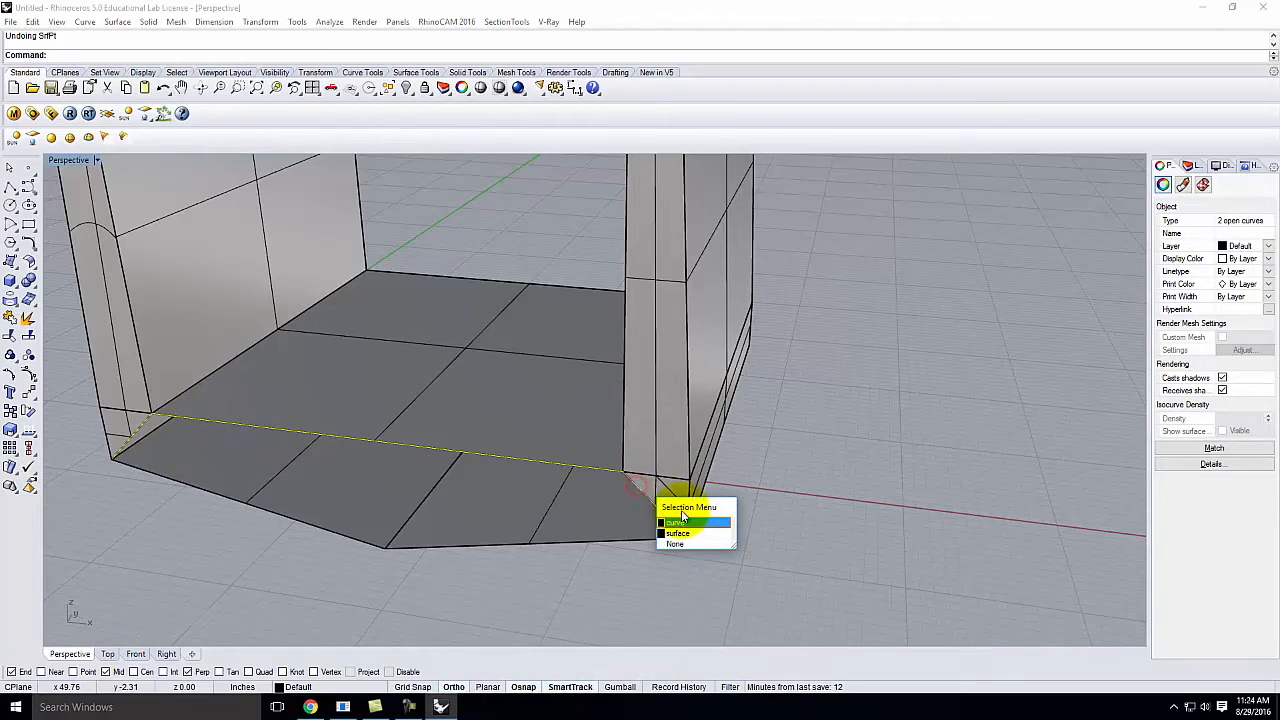
{"action": "left_click", "coordinate": [683, 521]}
{"action": "left_click", "coordinate": [608, 540], "text": "shift"}
{"action": "left_click", "coordinate": [340, 536], "text": "shift"}
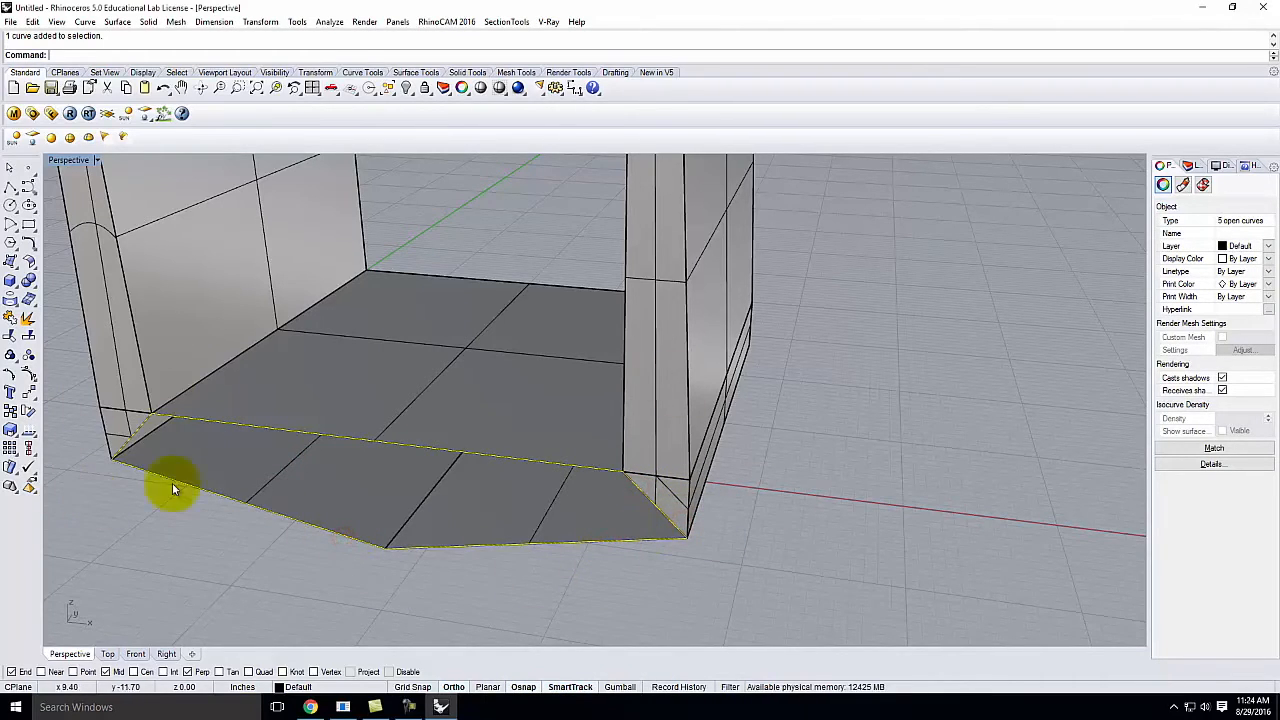
{"action": "left_click", "coordinate": [117, 21]}
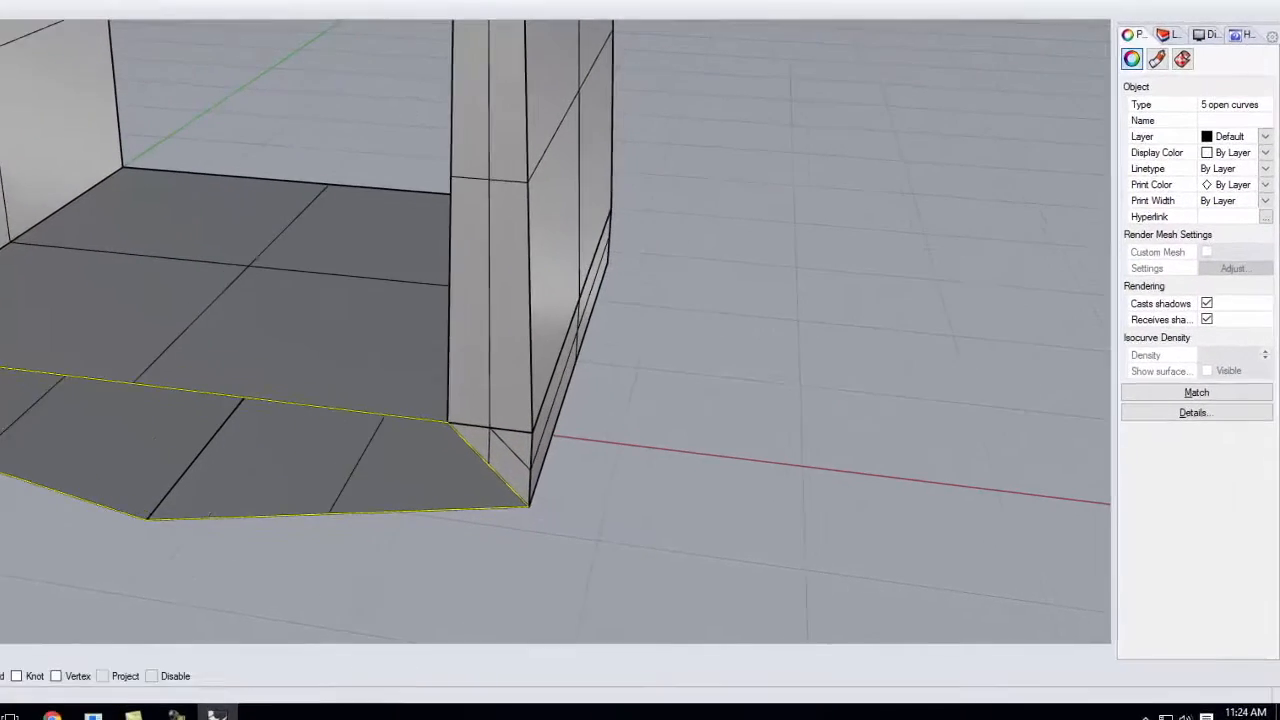
{"action": "left_click", "coordinate": [0, 90]}
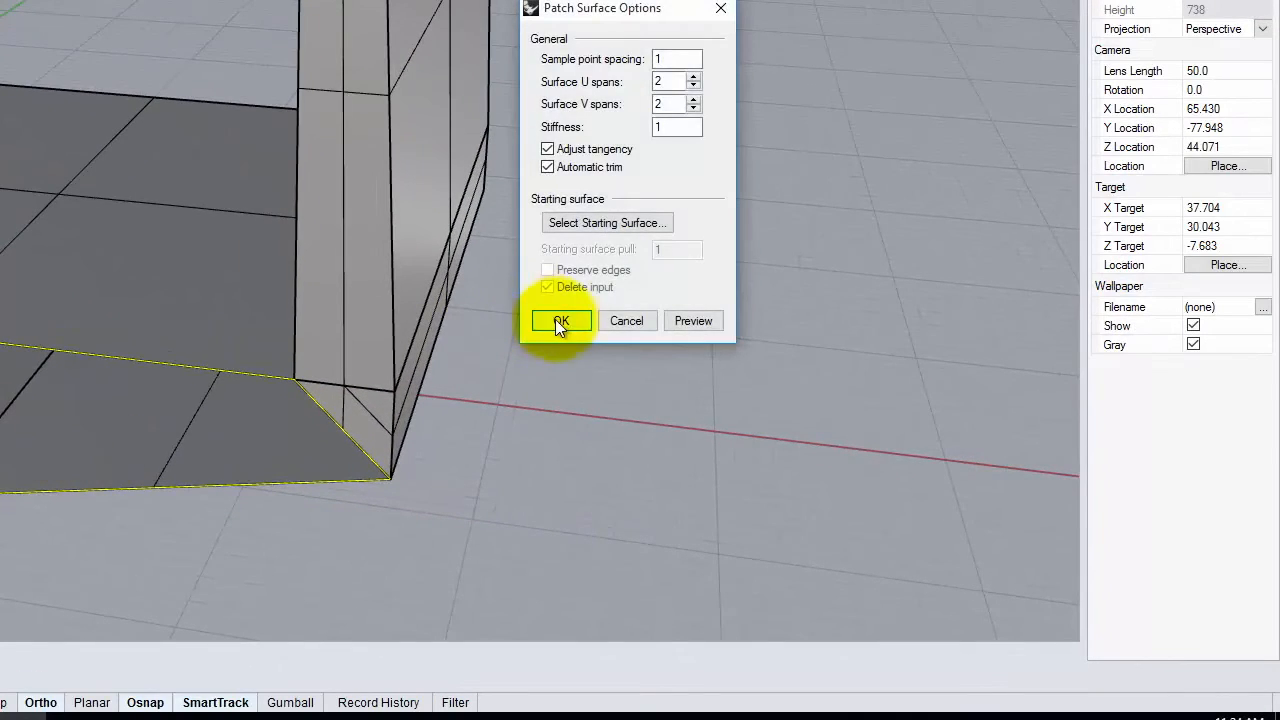
{"action": "left_click", "coordinate": [560, 320]}
{"action": "left_click", "coordinate": [581, 371]}
Mirror a copy of the five front-end surfaces to the rear end, about the floor's midline parallel to the X axis.
{"action": "right_click_drag", "start_coordinate": [233, 412], "coordinate": [348, 381]}
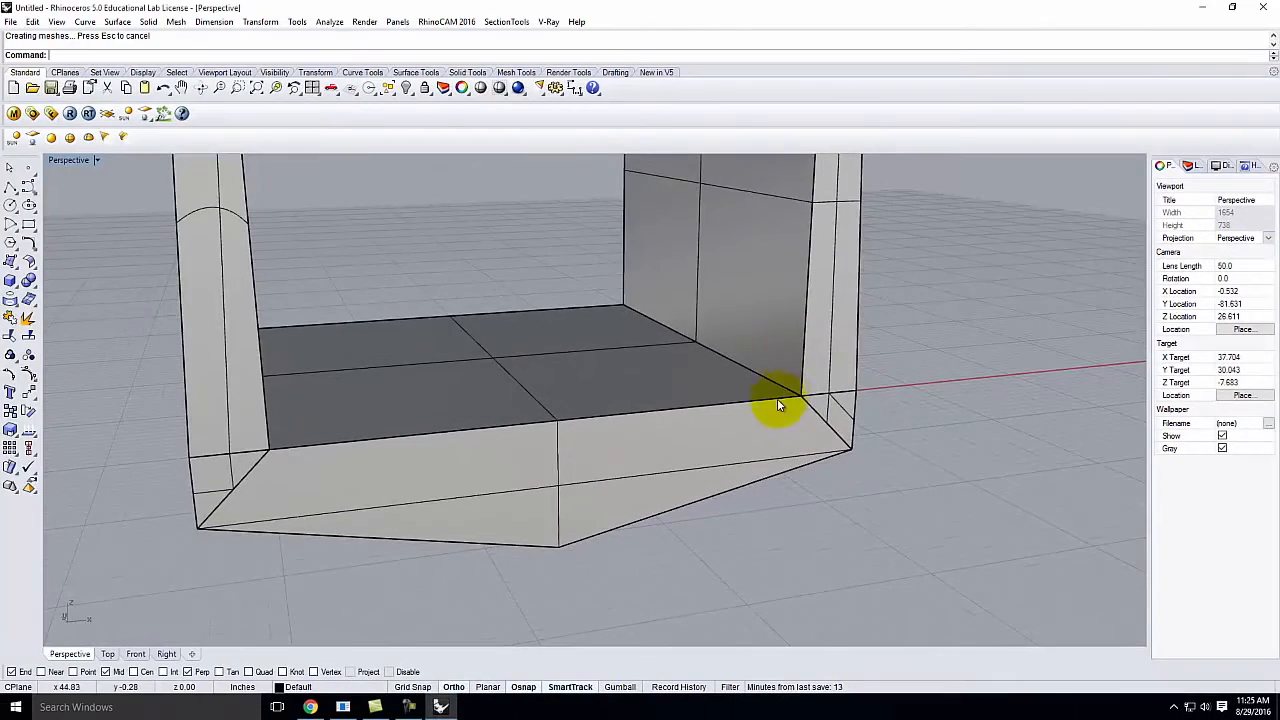
{"action": "scroll", "coordinate": [777, 400], "scroll_direction": "down", "scroll_amount": 5}
{"action": "left_click", "coordinate": [762, 428]}
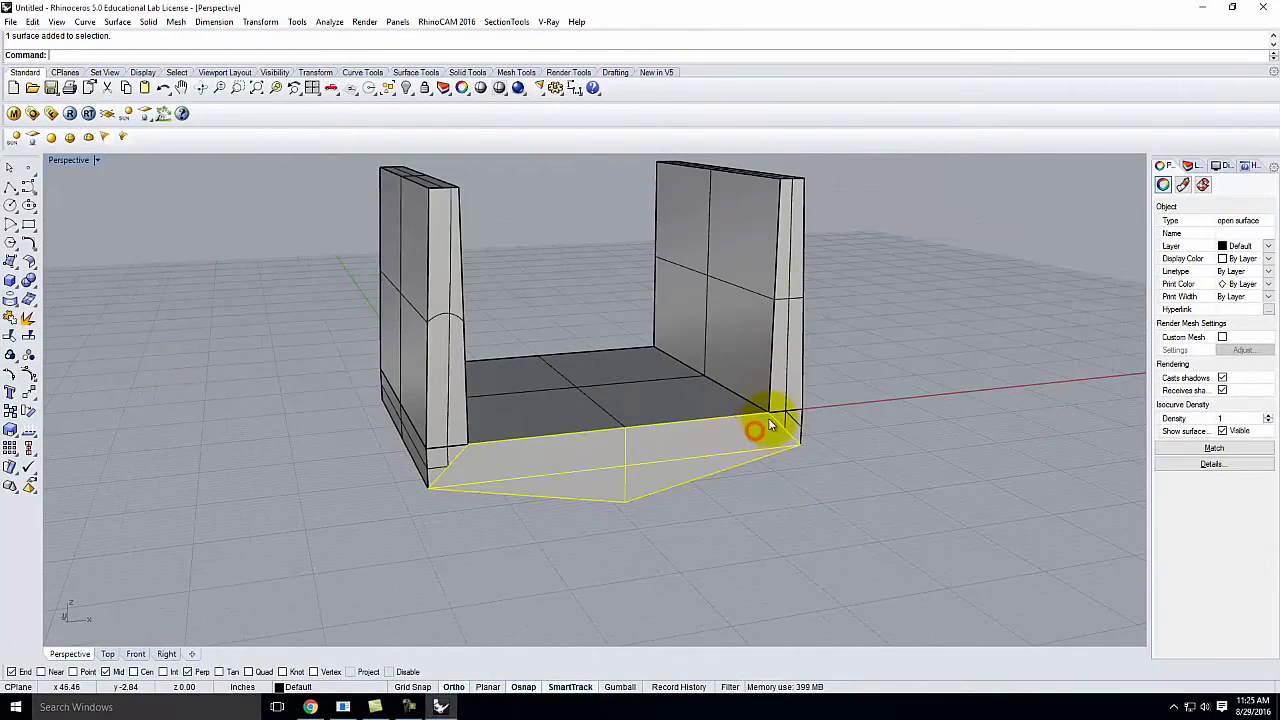
{"action": "left_click", "coordinate": [789, 418], "text": "shift"}
{"action": "left_click", "coordinate": [784, 386], "text": "shift"}
{"action": "left_click", "coordinate": [437, 451], "text": "shift"}
{"action": "left_click", "coordinate": [436, 424], "text": "shift"}
{"action": "right_click_drag", "start_coordinate": [549, 379], "coordinate": [172, 400]}
{"action": "right_click_drag", "start_coordinate": [271, 500], "coordinate": [489, 512]}
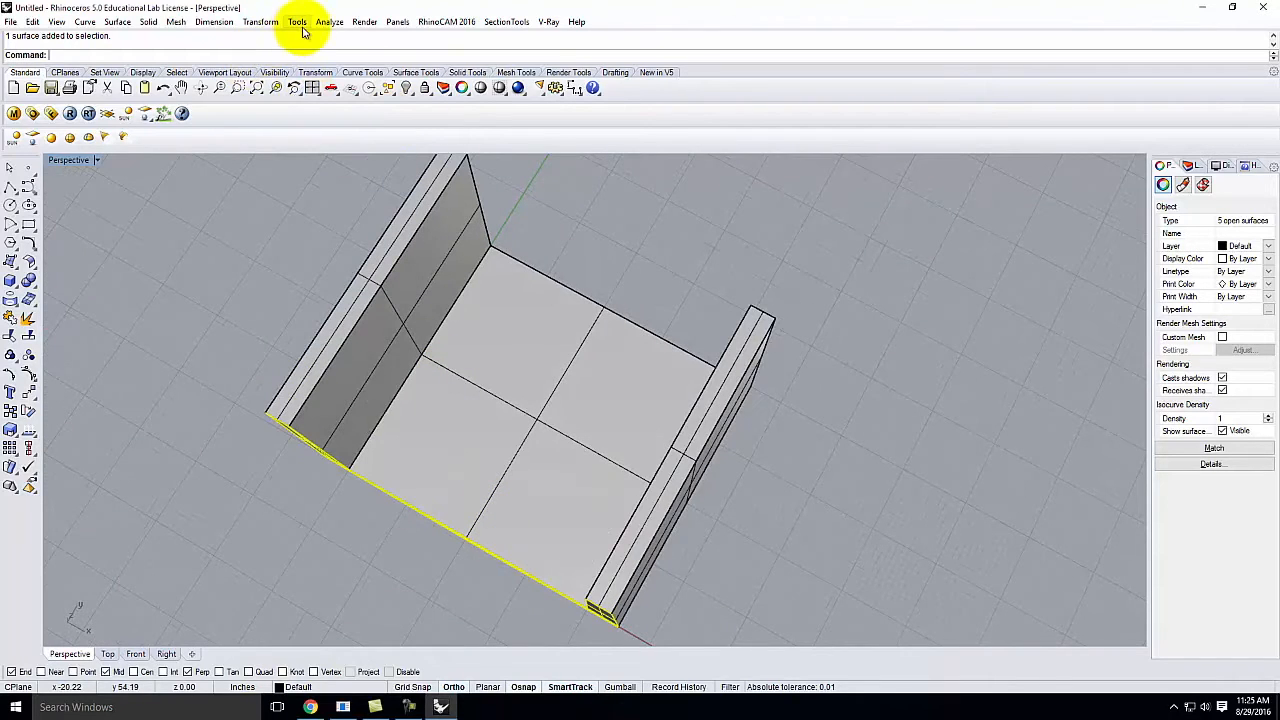
{"action": "left_click", "coordinate": [266, 22]}
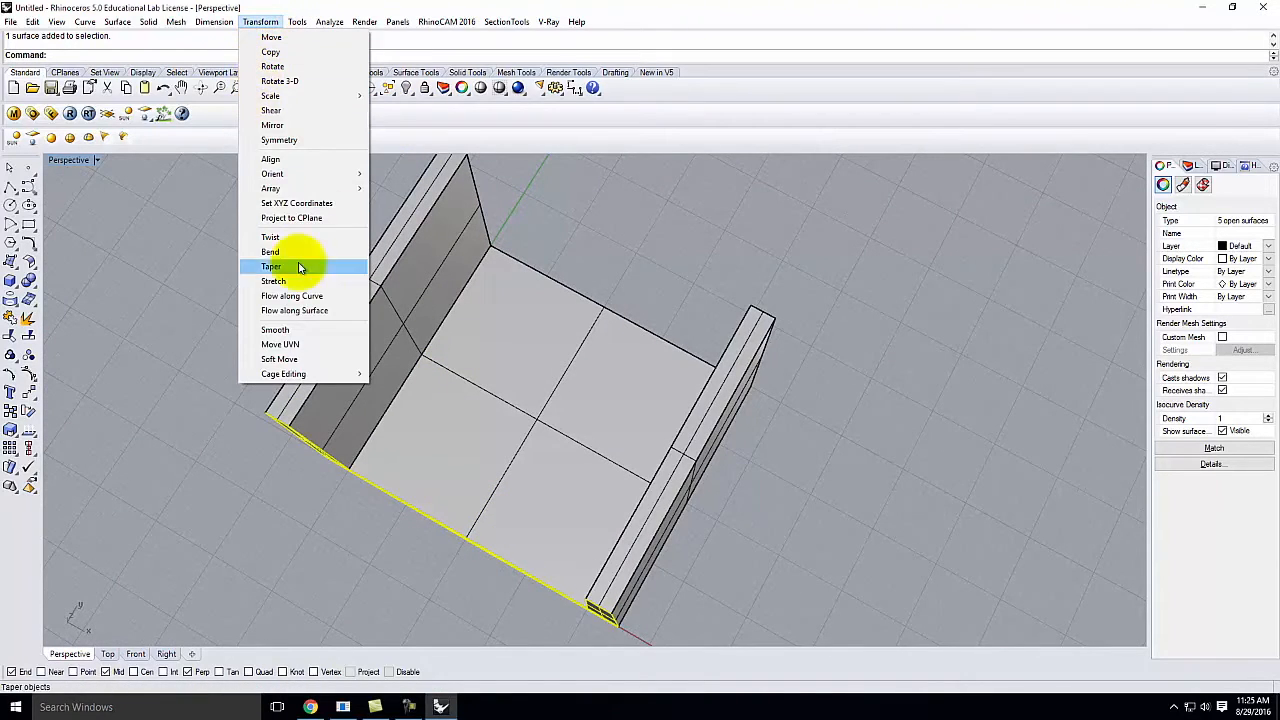
{"action": "left_click", "coordinate": [296, 126]}
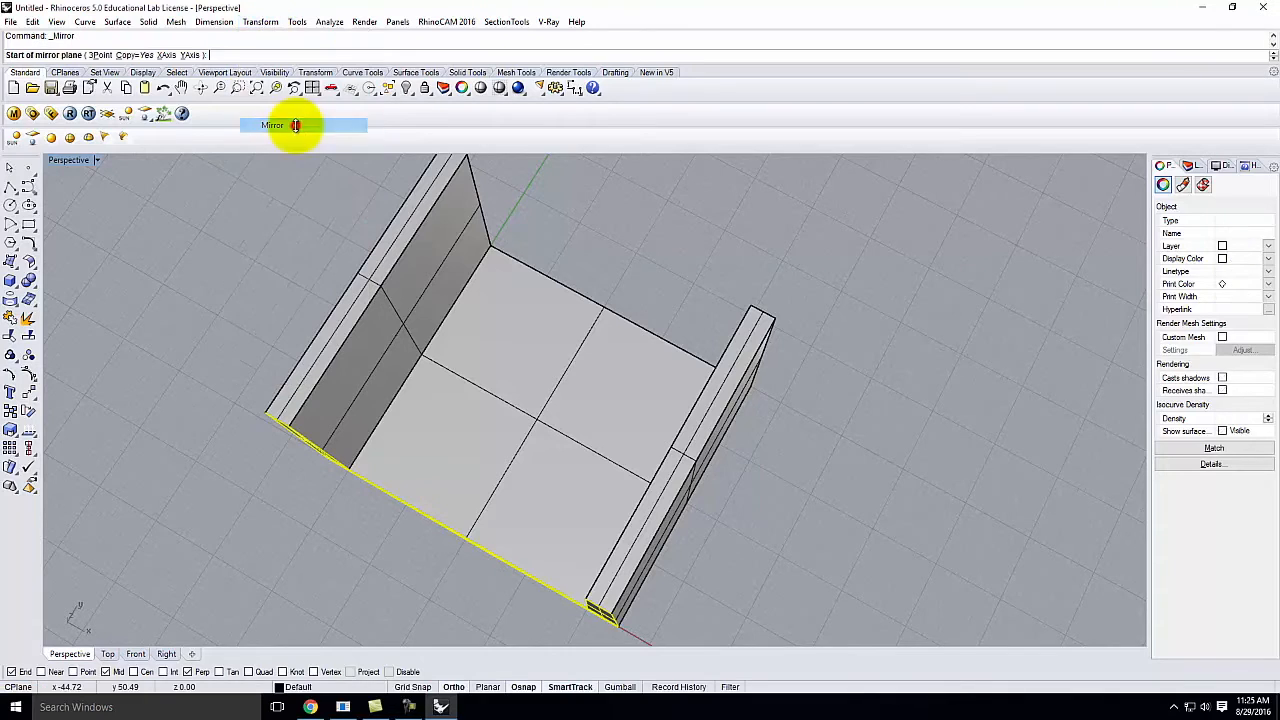
{"action": "left_click", "coordinate": [425, 357]}
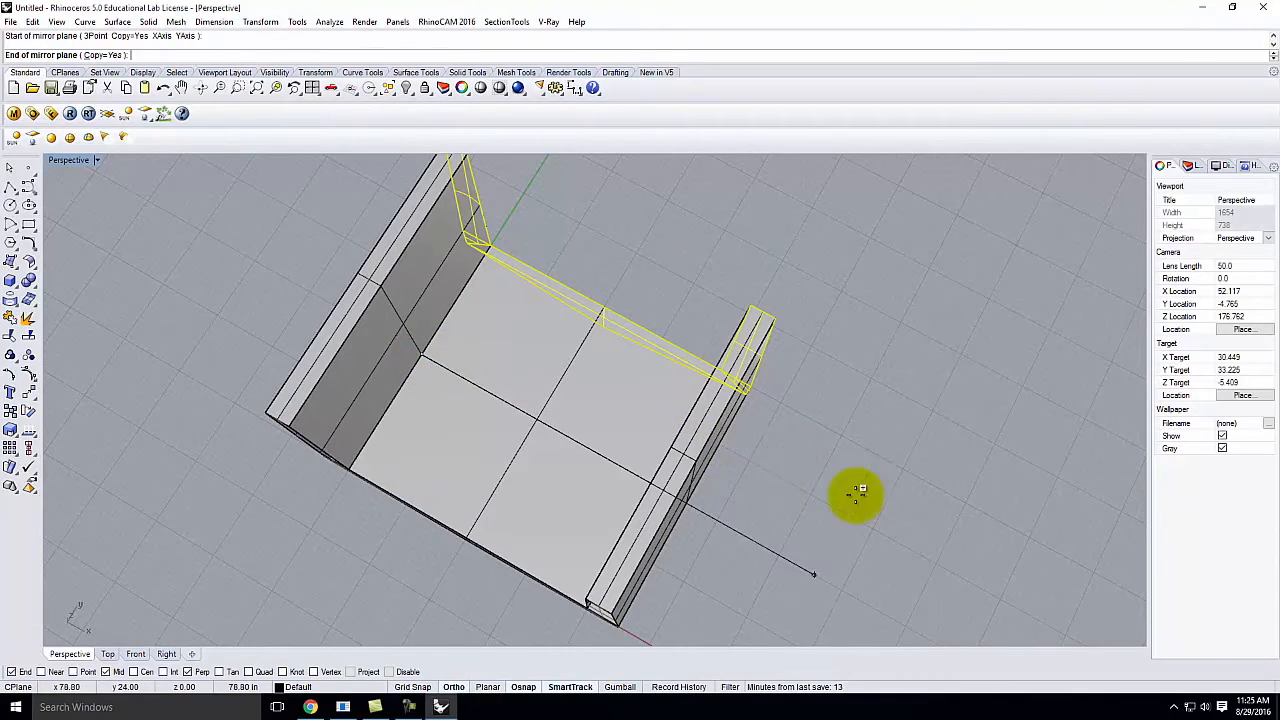
{"action": "left_click", "coordinate": [940, 570]}
{"action": "right_click_drag", "start_coordinate": [943, 572], "coordinate": [870, 518]}
{"action": "left_click", "coordinate": [870, 518]}
{"action": "right_click_drag", "start_coordinate": [726, 514], "coordinate": [845, 501]}
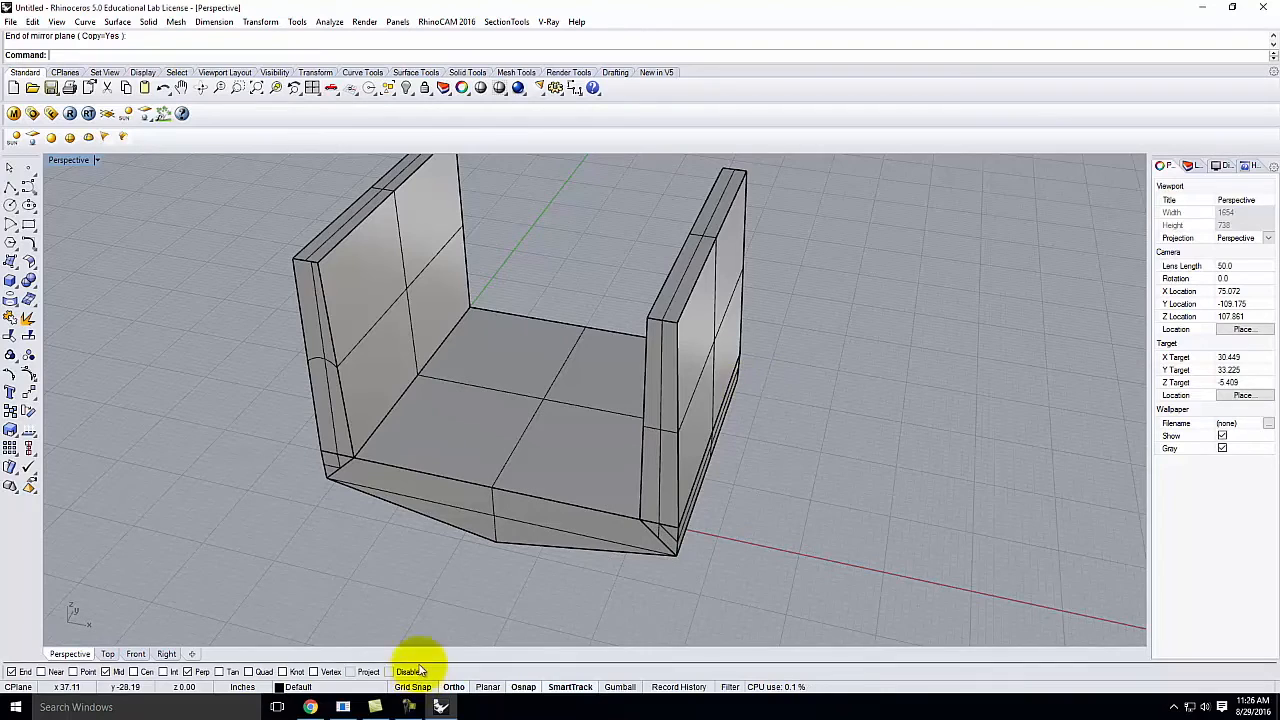
{"action": "left_click", "coordinate": [409, 706]}
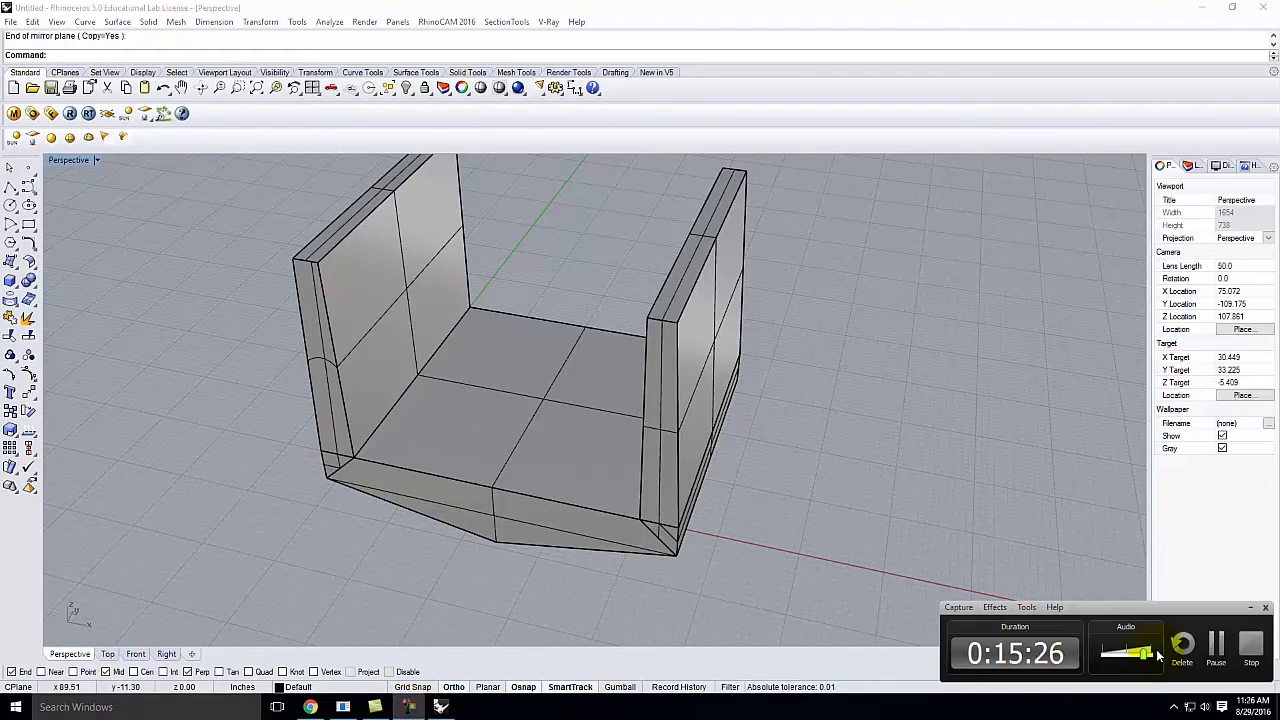
{"action": "left_click", "coordinate": [1216, 645]}
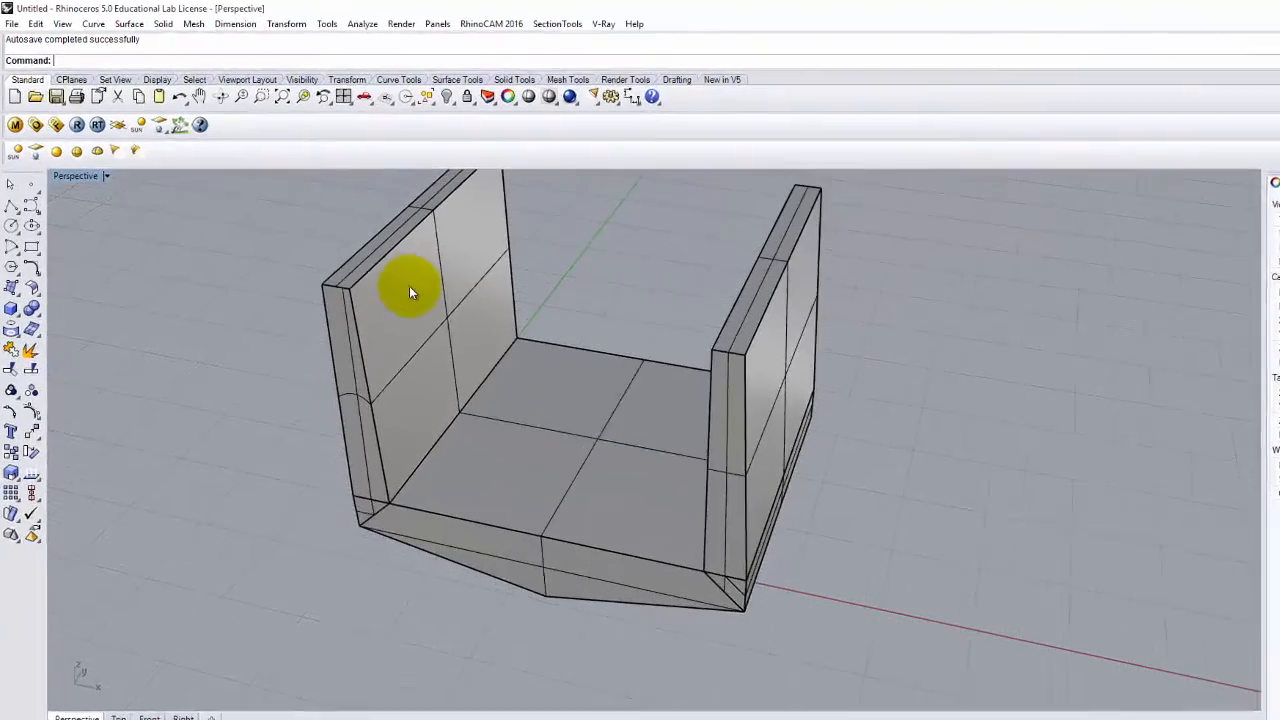
Chamfer the top surface and outer face of the Y-axis side wall, with both chamfer distances set to 0.5".
{"action": "right_click_drag", "start_coordinate": [390, 272], "coordinate": [363, 315]}
{"action": "right_click_drag", "start_coordinate": [545, 470], "coordinate": [997, 527]}
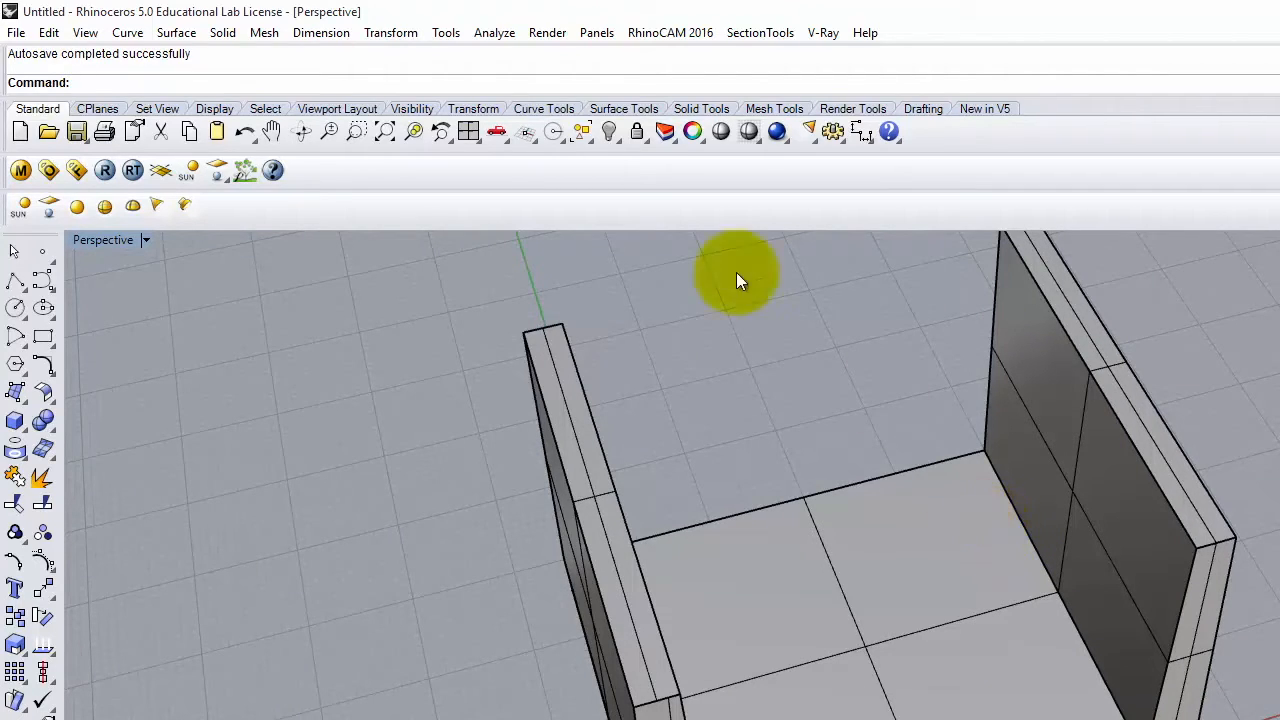
{"action": "left_click", "coordinate": [166, 33]}
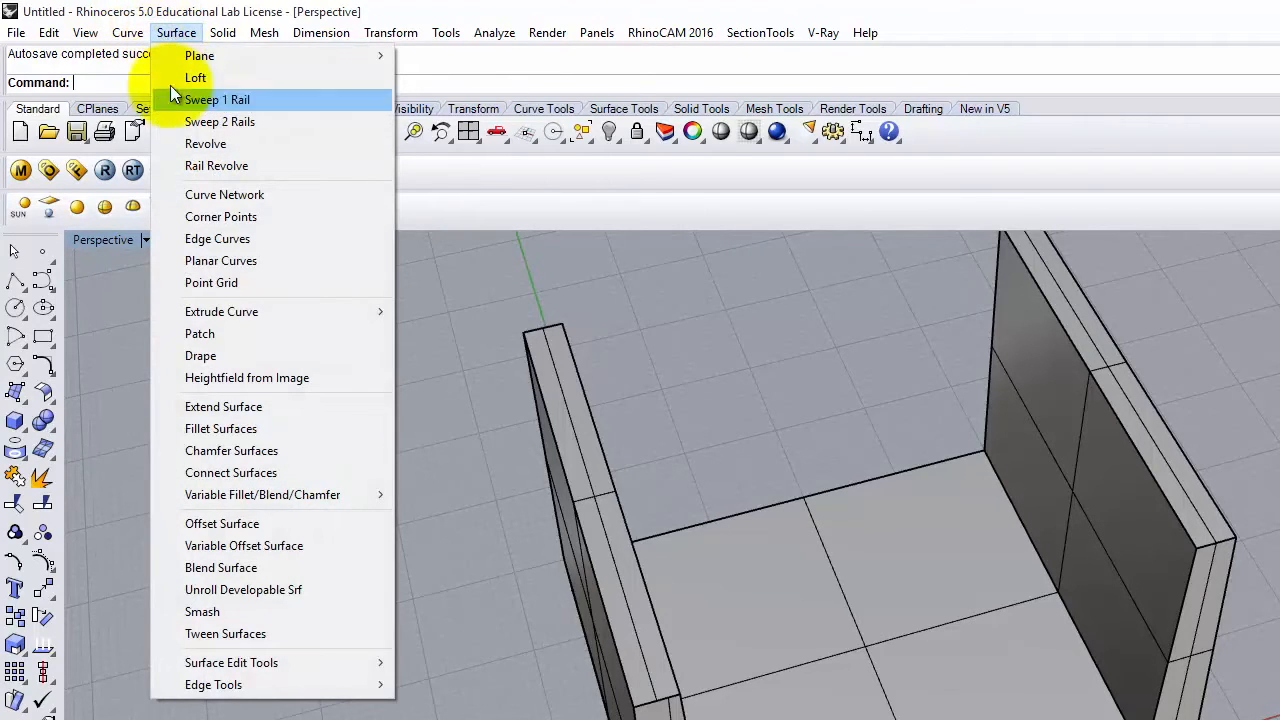
{"action": "left_click", "coordinate": [258, 450]}
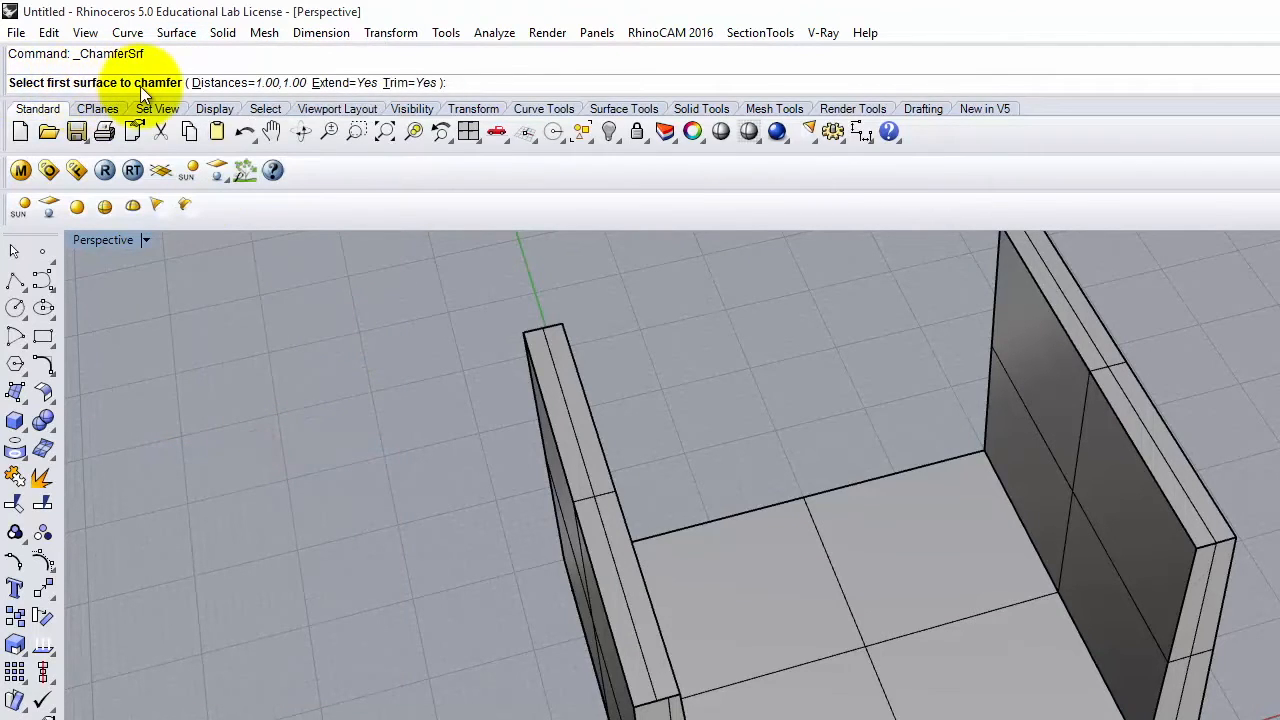
{"action": "left_click", "coordinate": [250, 88]}
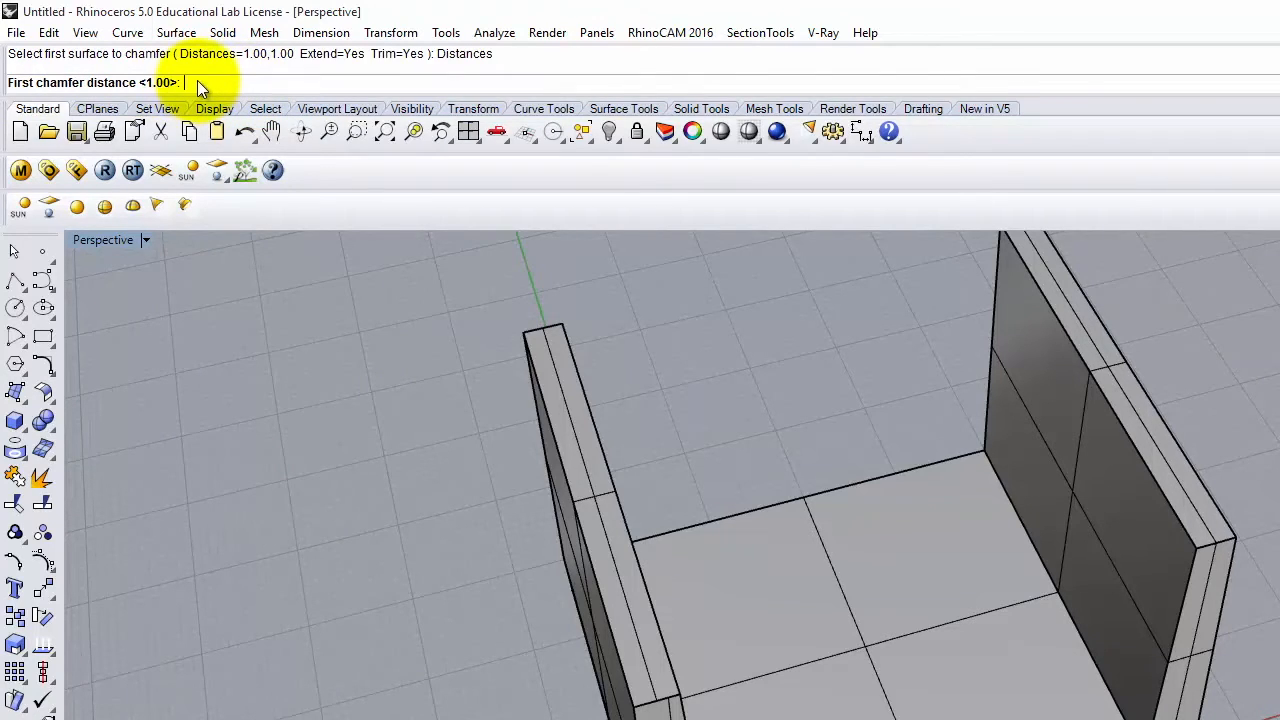
{"action": "type", "text": "0.5"}
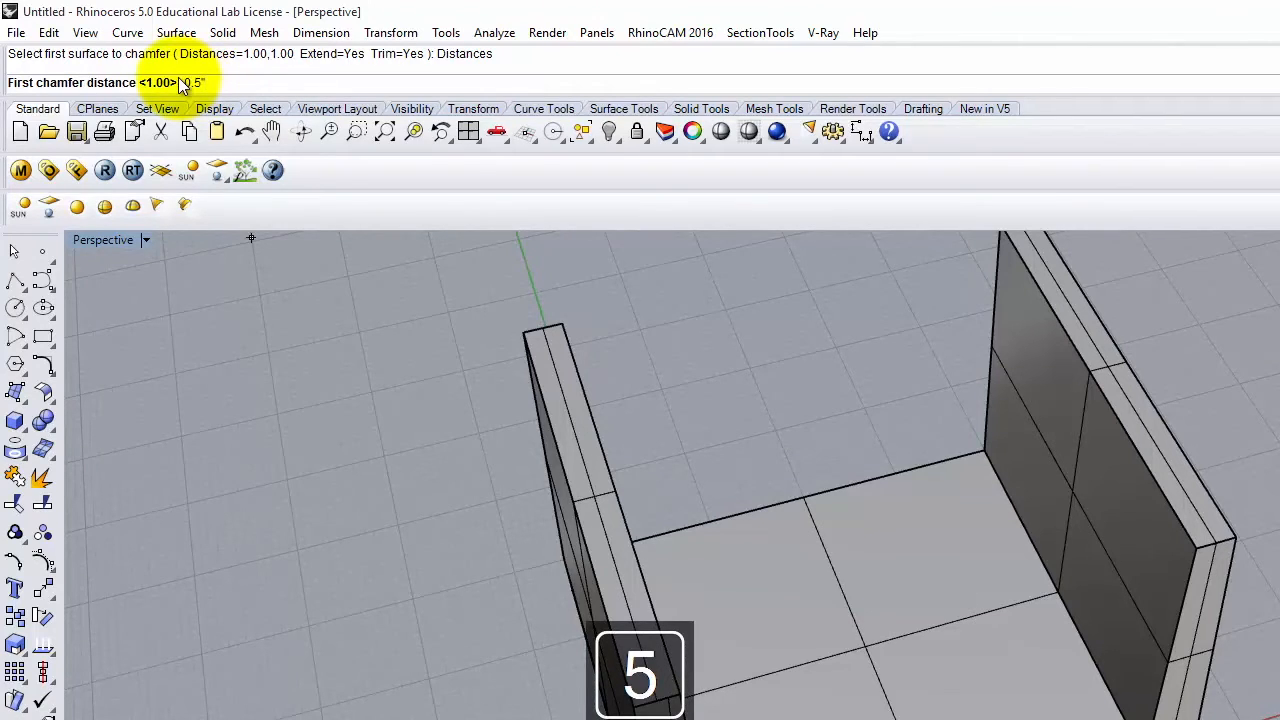
{"action": "key", "text": "Return"}
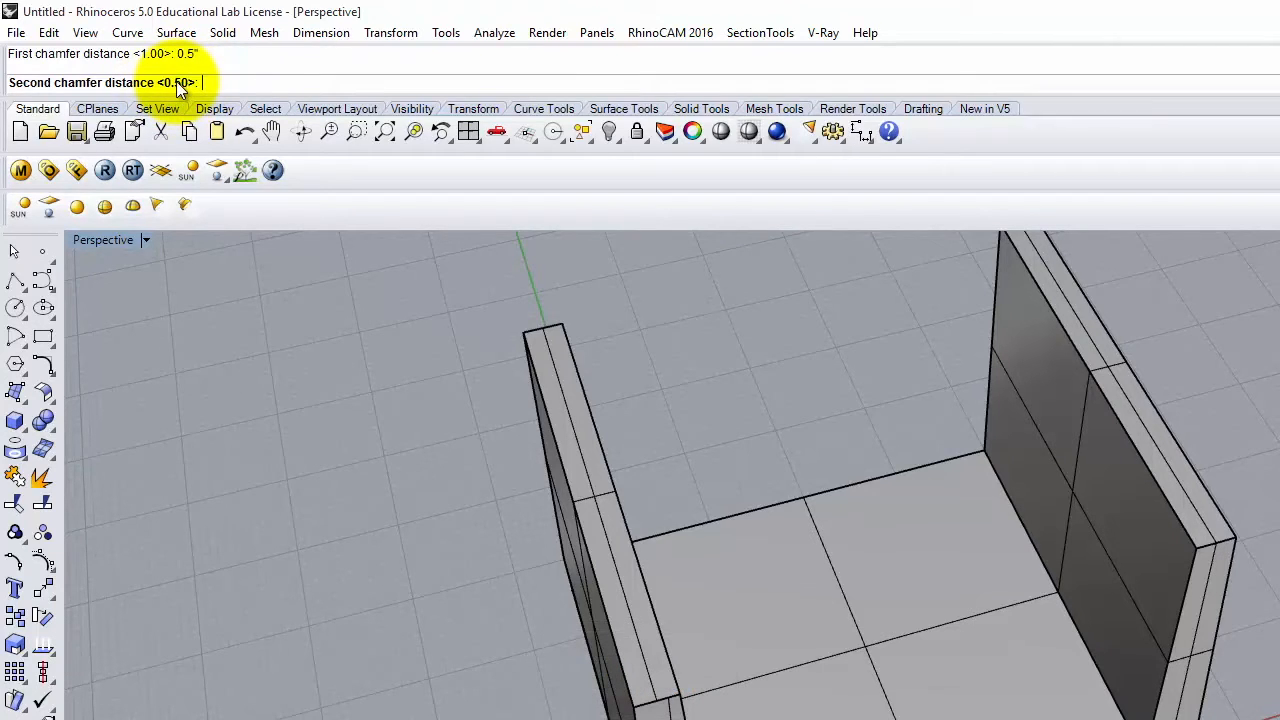
{"action": "key", "text": "Return"}
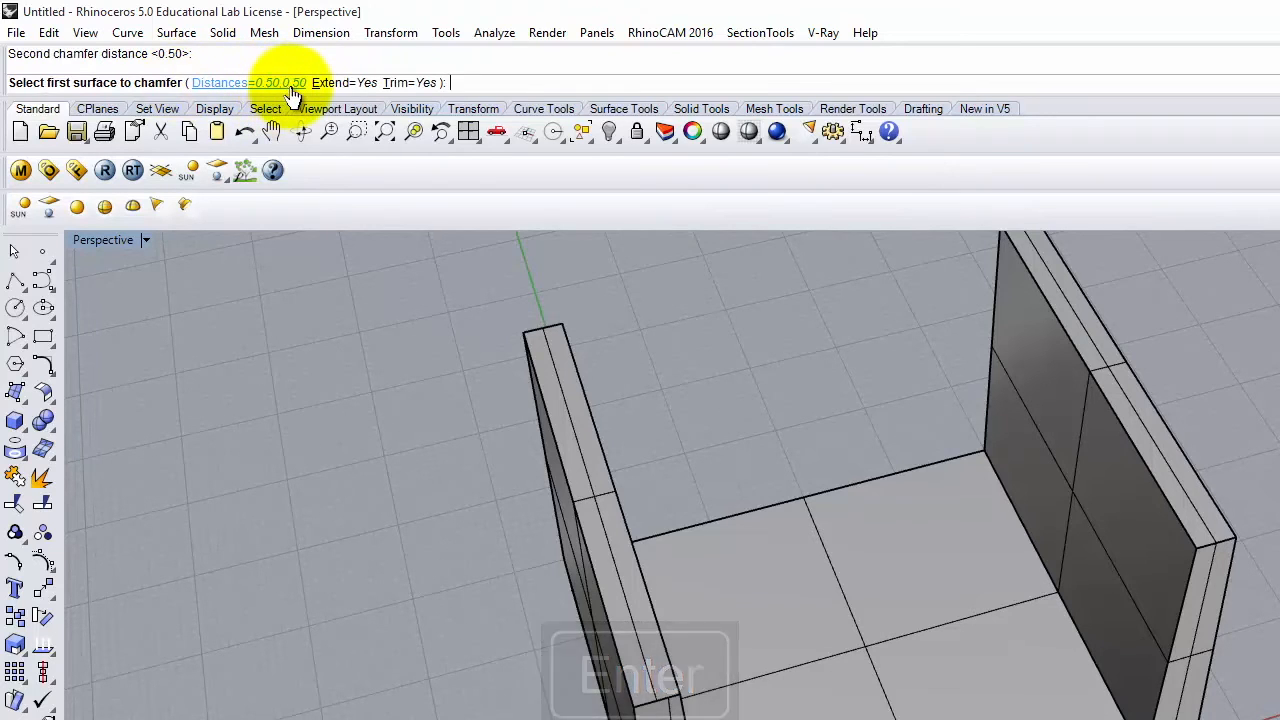
{"action": "scroll", "coordinate": [437, 243], "scroll_direction": "up", "scroll_amount": 3}
{"action": "scroll", "coordinate": [659, 595], "scroll_direction": "up", "scroll_amount": 2}
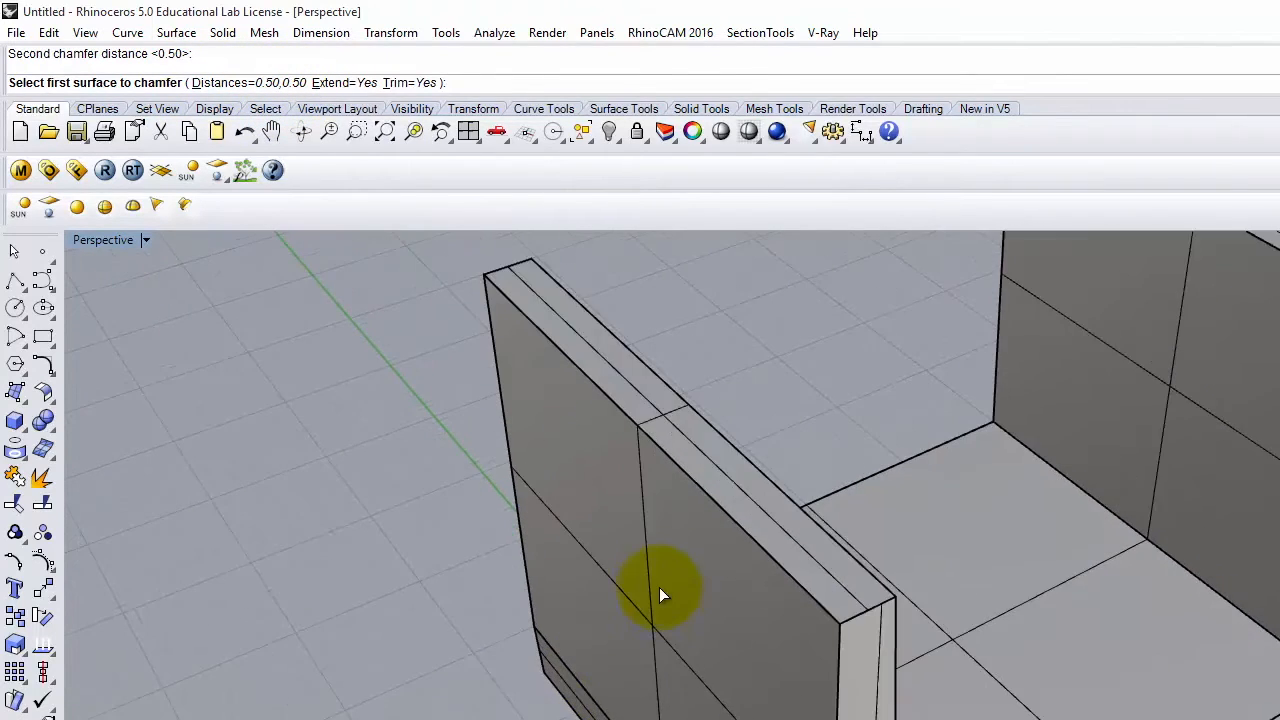
{"action": "scroll", "coordinate": [659, 587], "scroll_direction": "up", "scroll_amount": 2}
{"action": "left_click", "coordinate": [698, 391]}
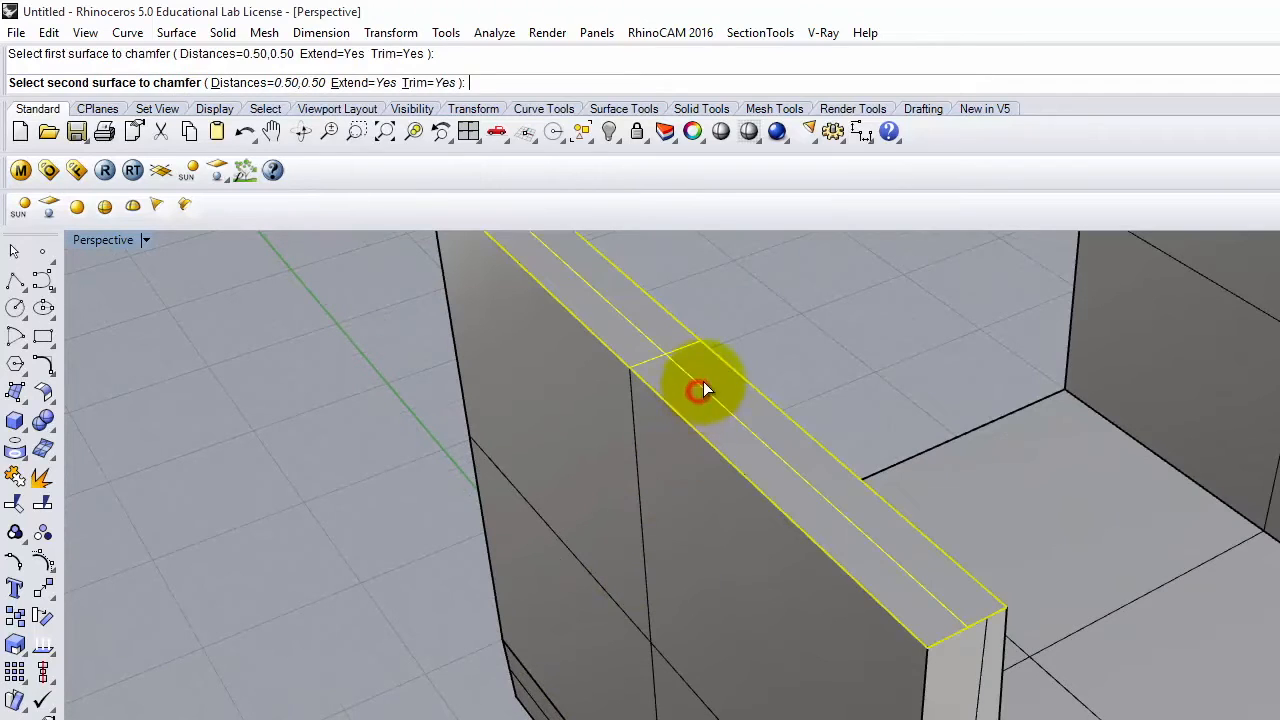
{"action": "left_click", "coordinate": [624, 468]}
Chamfer the top surface and inner face of the Y-axis side wall with 0.50 distances.
{"action": "right_click_drag", "start_coordinate": [934, 481], "coordinate": [887, 466]}
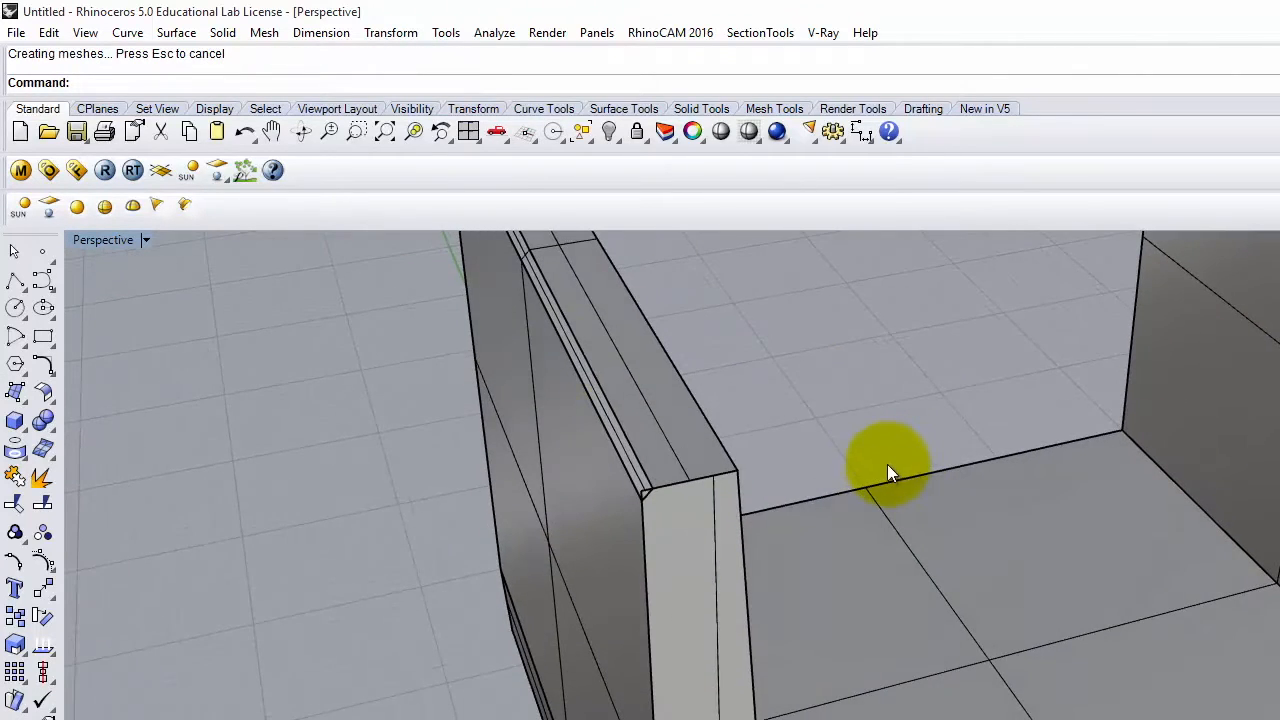
{"action": "scroll", "coordinate": [580, 350], "scroll_direction": "up", "scroll_amount": 5}
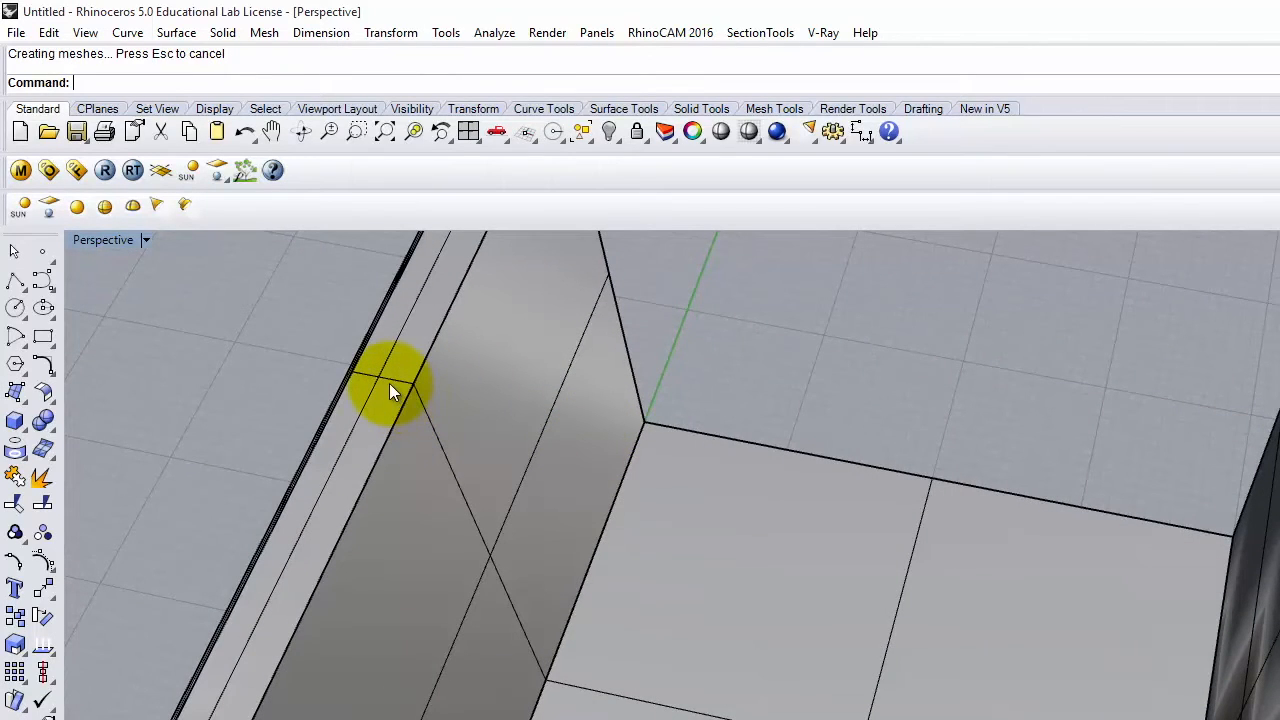
{"action": "key", "text": "Return"}
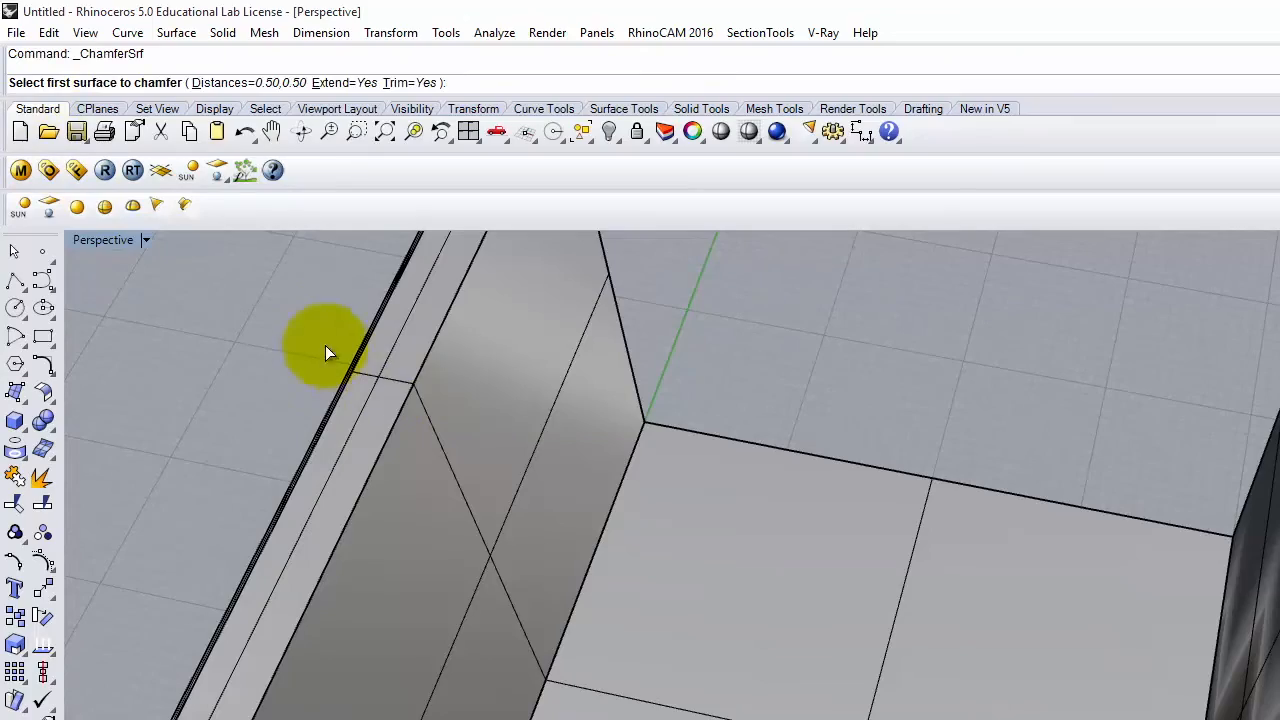
{"action": "left_click", "coordinate": [379, 386]}
{"action": "left_click", "coordinate": [416, 400]}
Chamfer the front end face and top surface of the Y-axis side wall with 0.50 distances.
{"action": "scroll", "coordinate": [337, 324], "scroll_direction": "down", "scroll_amount": 5}
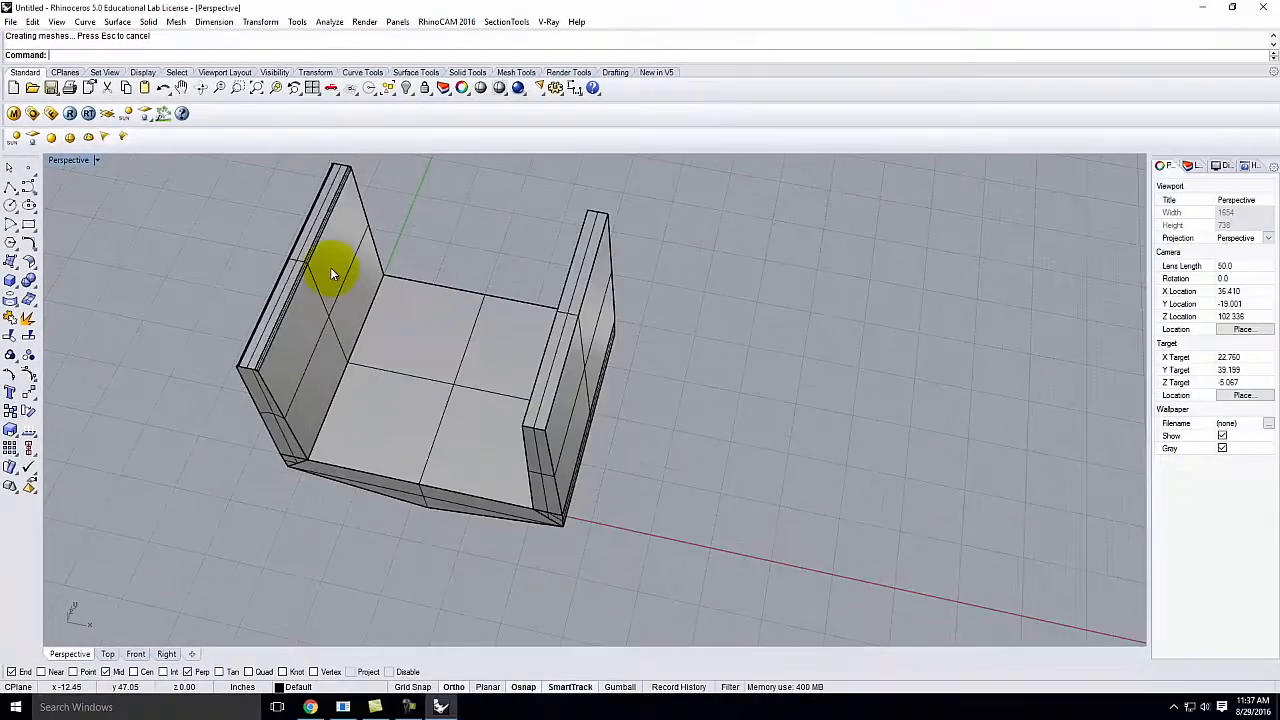
{"action": "right_click_drag", "start_coordinate": [332, 273], "coordinate": [380, 271]}
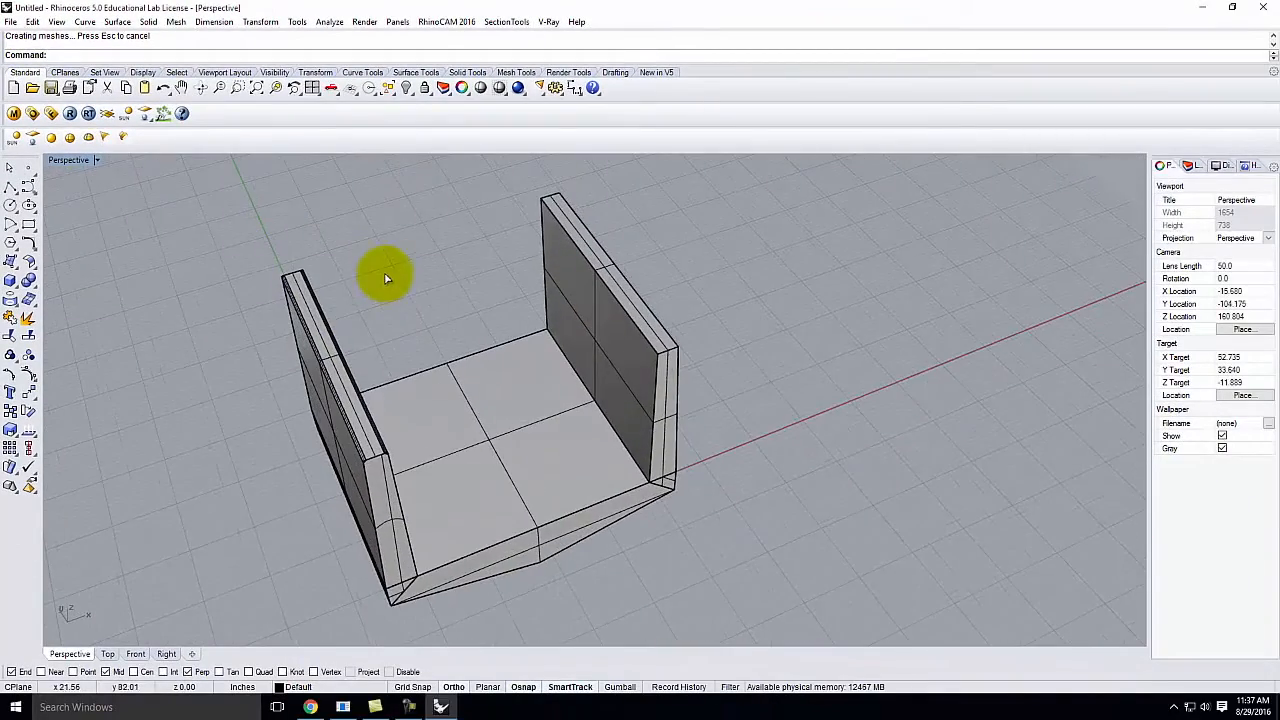
{"action": "scroll", "coordinate": [367, 440], "scroll_direction": "up", "scroll_amount": 4}
{"action": "key", "text": "Return"}
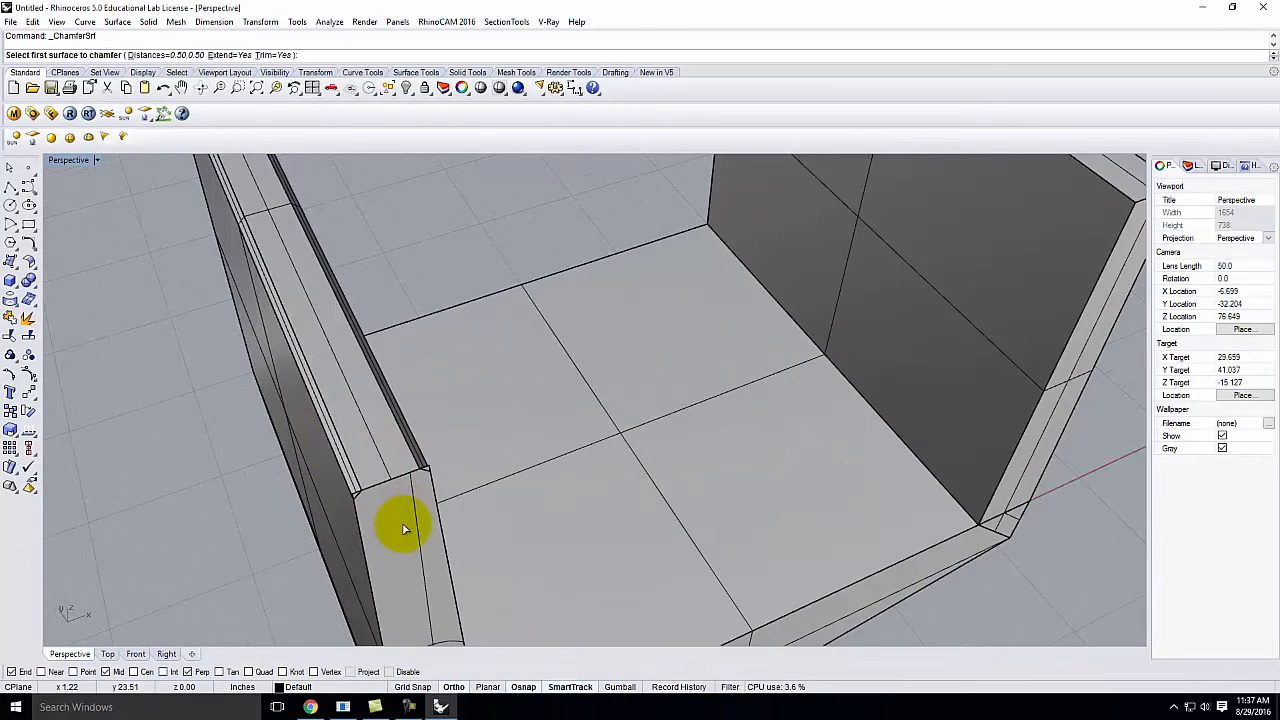
{"action": "left_click", "coordinate": [404, 529]}
{"action": "left_click", "coordinate": [374, 449]}
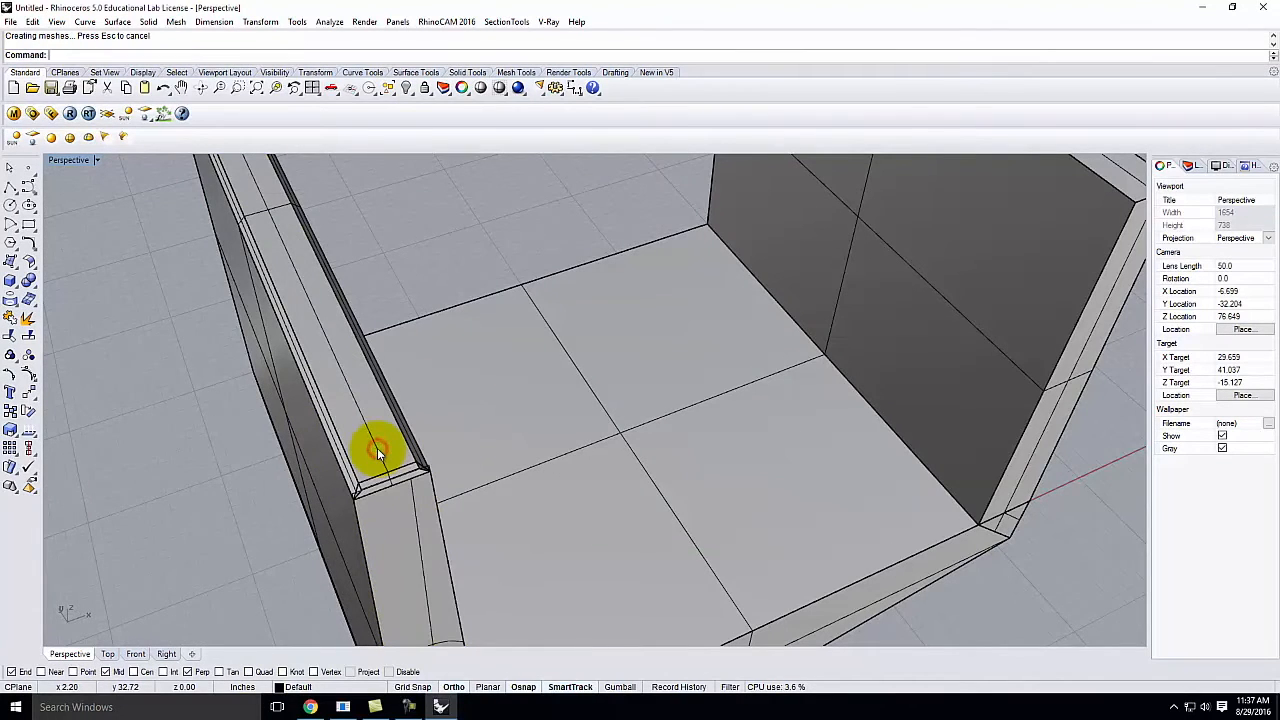
Chamfer the front end face and outer face of the Y-axis side wall with 0.50 distances.
{"action": "right_click_drag", "start_coordinate": [461, 465], "coordinate": [414, 447]}
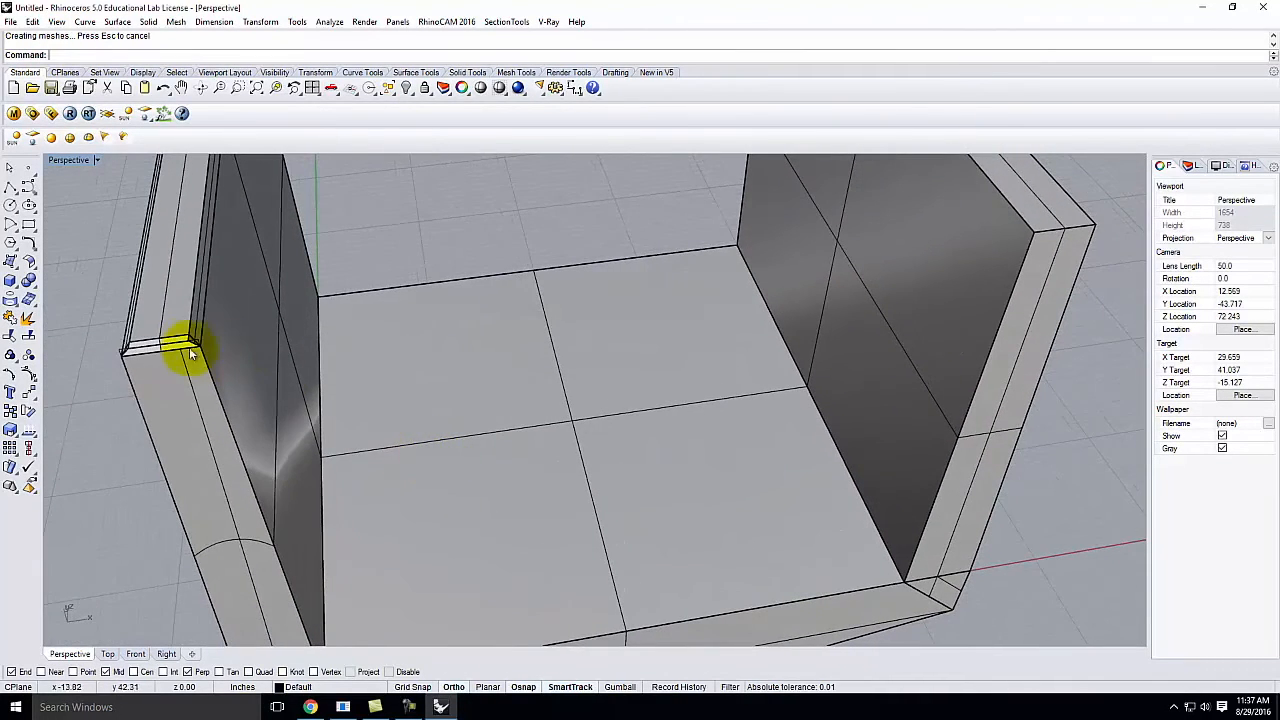
{"action": "scroll", "coordinate": [191, 348], "scroll_direction": "up", "scroll_amount": 4}
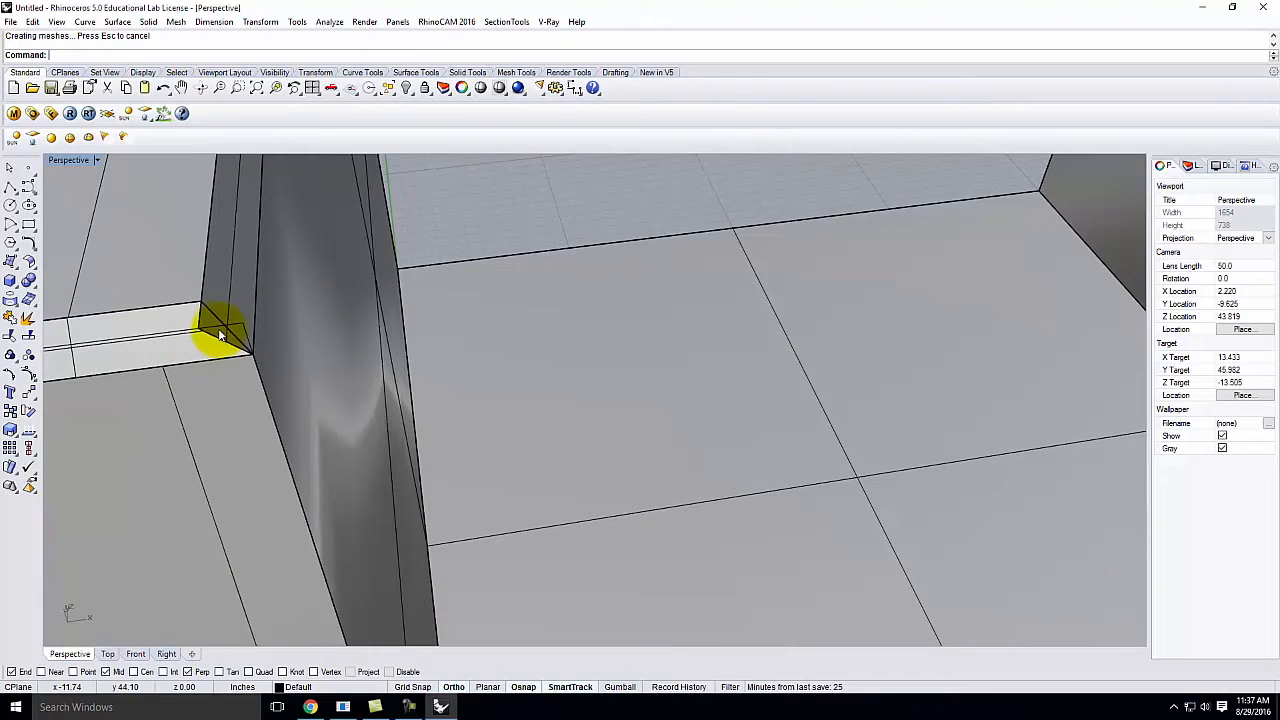
{"action": "scroll", "coordinate": [312, 331], "scroll_direction": "down", "scroll_amount": 2}
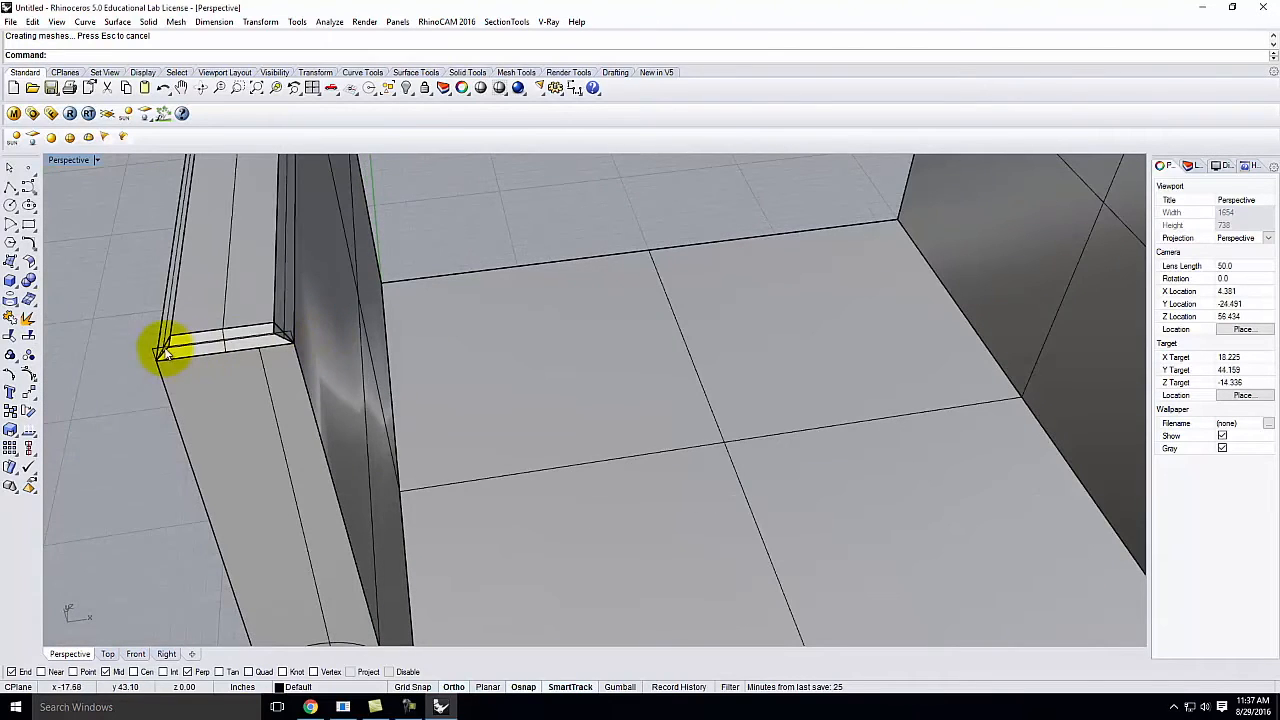
{"action": "right_click_drag", "start_coordinate": [171, 340], "coordinate": [250, 344]}
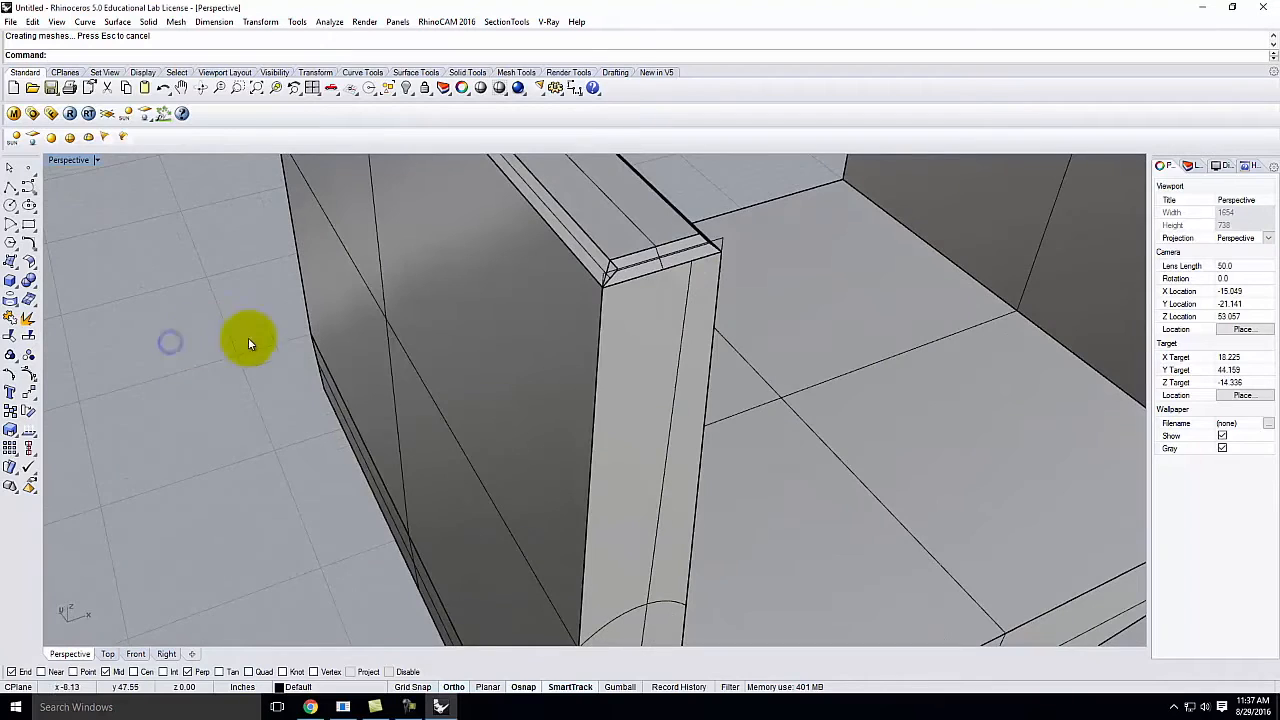
{"action": "scroll", "coordinate": [557, 340], "scroll_direction": "down", "scroll_amount": 2}
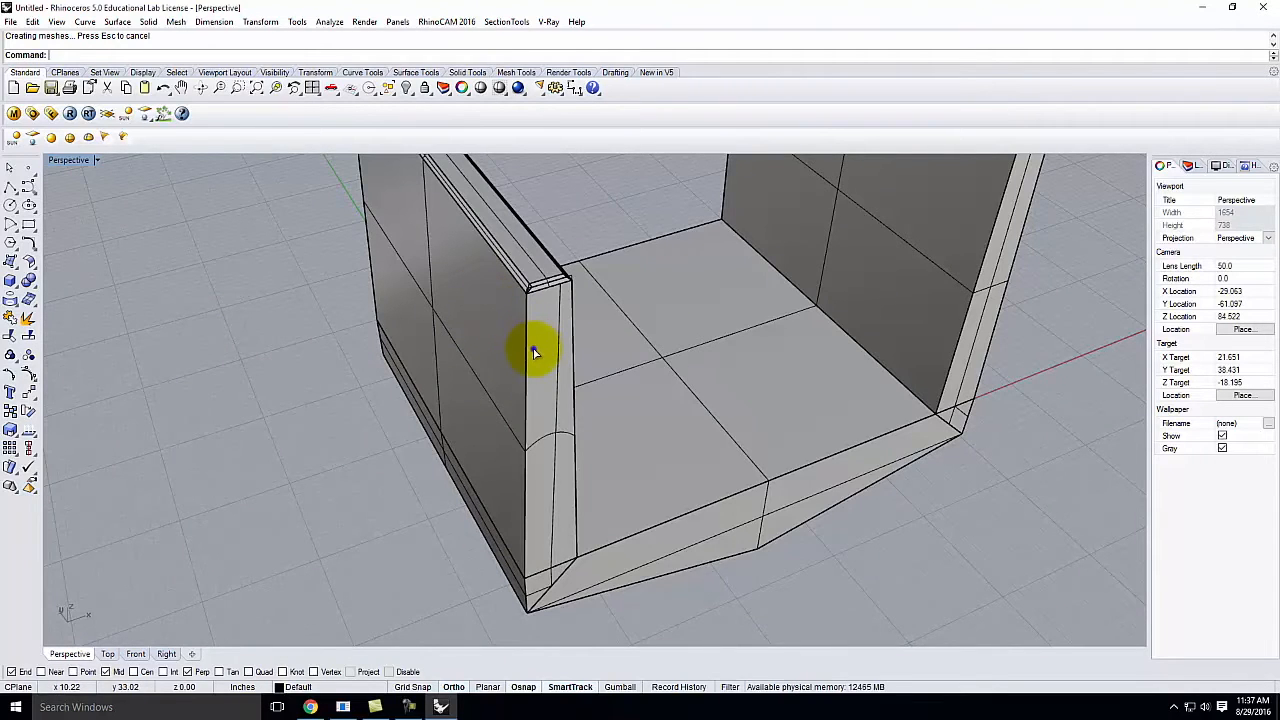
{"action": "right_click", "coordinate": [533, 349]}
{"action": "left_click", "coordinate": [542, 361]}
{"action": "left_click", "coordinate": [503, 343]}
Chamfer the front end face and inner face of the Y-axis side wall with 0.50 distances.
{"action": "right_click_drag", "start_coordinate": [556, 324], "coordinate": [408, 332]}
{"action": "right_click", "coordinate": [296, 350]}
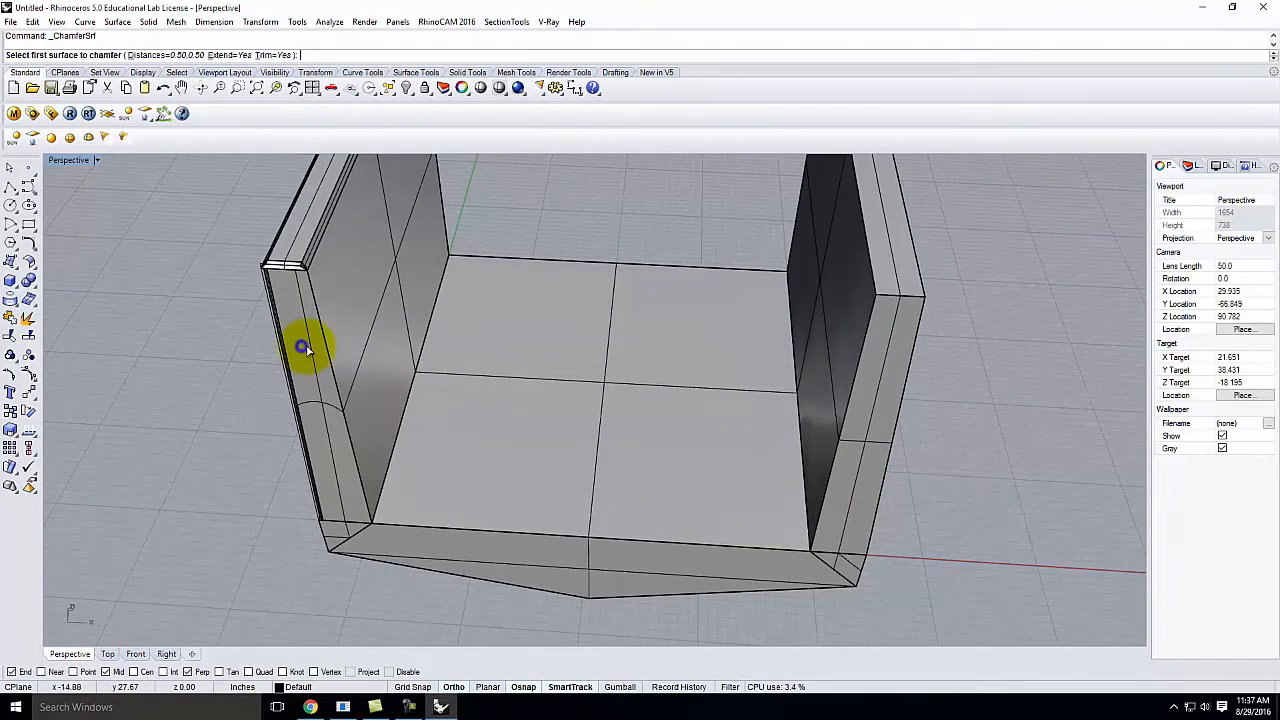
{"action": "left_click", "coordinate": [298, 345]}
{"action": "left_click", "coordinate": [342, 320]}
Draw a closed triangular polyline joining the three chamfer corner points at the side wall's upper front outer corner.
{"action": "scroll", "coordinate": [307, 285], "scroll_direction": "up", "scroll_amount": 5}
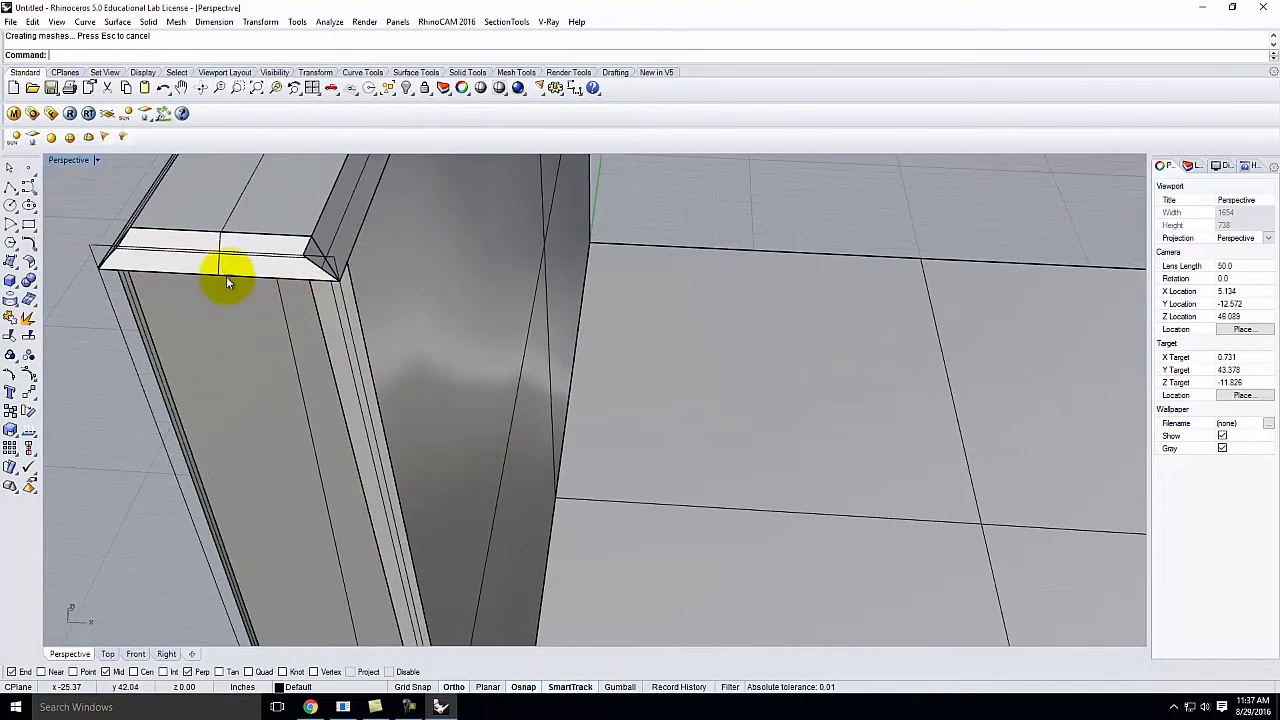
{"action": "right_click_drag", "start_coordinate": [226, 276], "coordinate": [659, 360]}
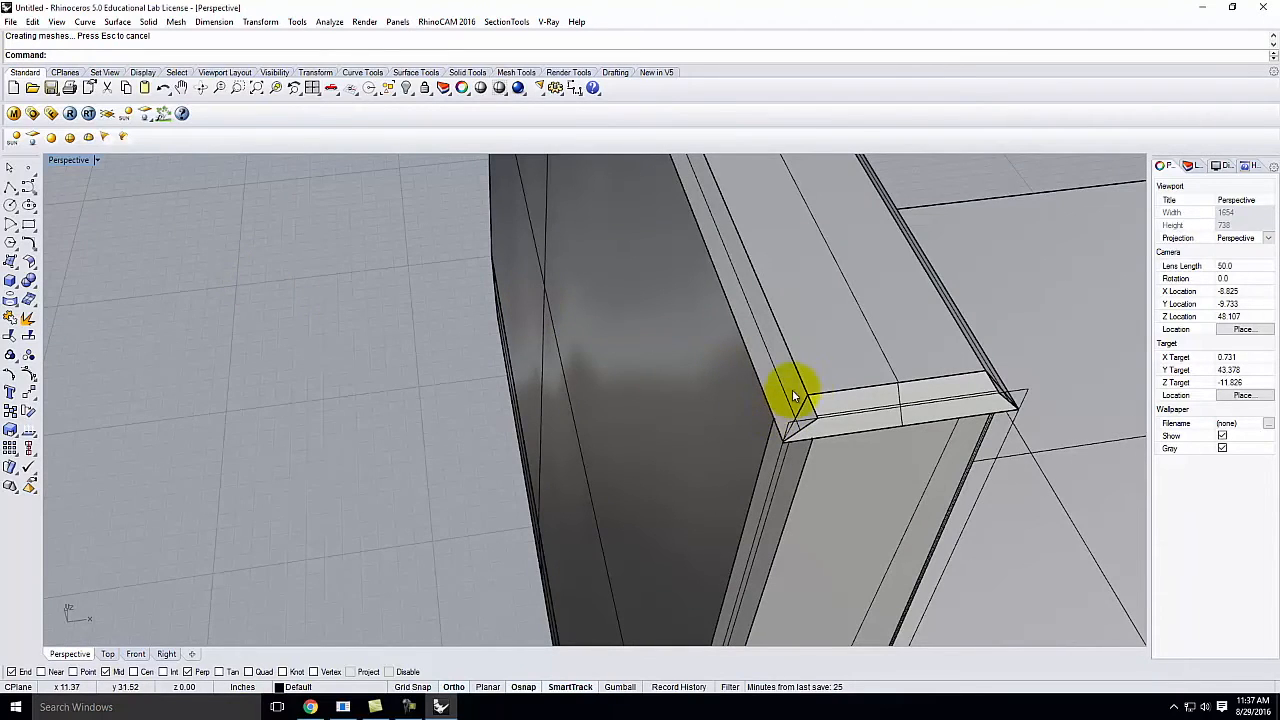
{"action": "right_click_drag", "start_coordinate": [831, 456], "coordinate": [531, 410]}
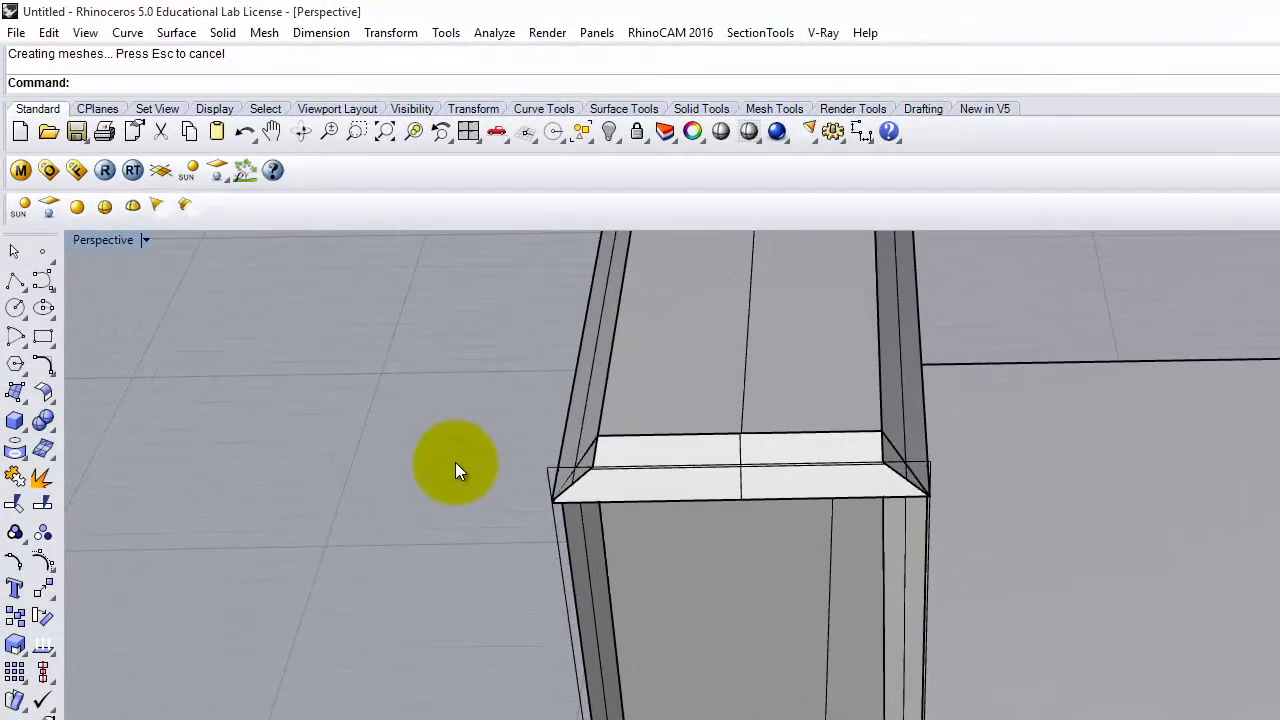
{"action": "left_click", "coordinate": [320, 348]}
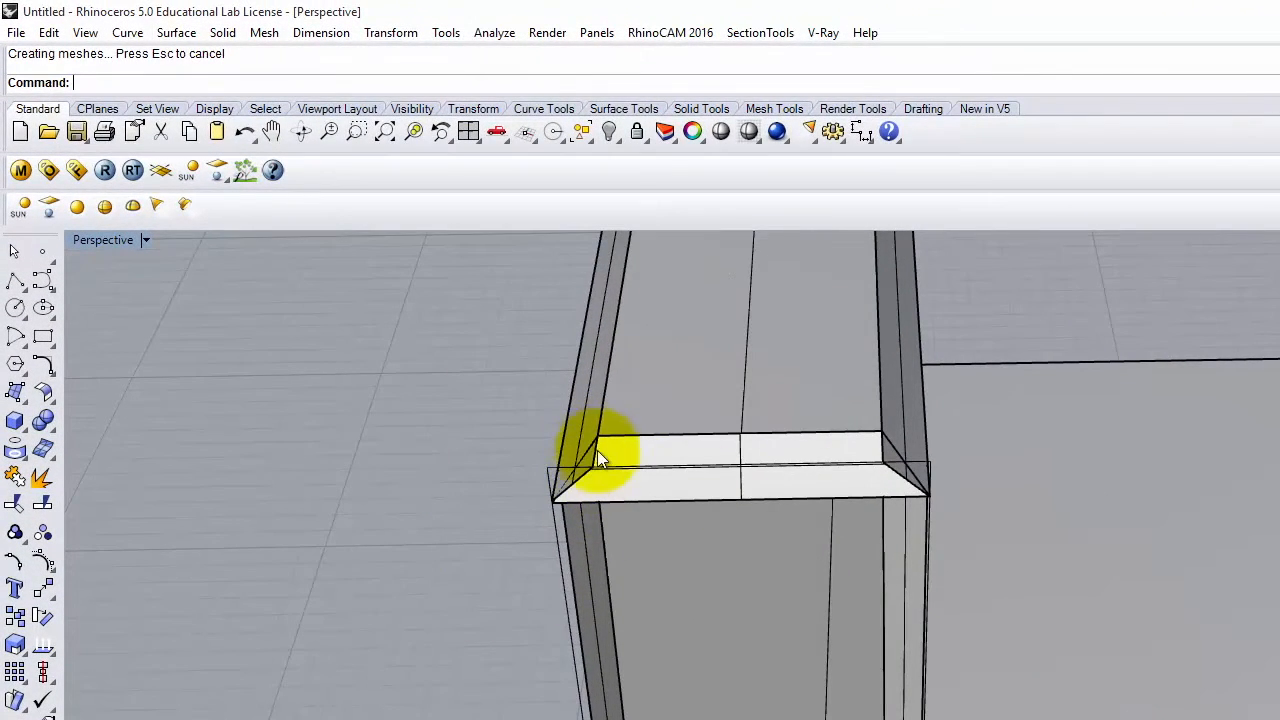
{"action": "left_click", "coordinate": [16, 285]}
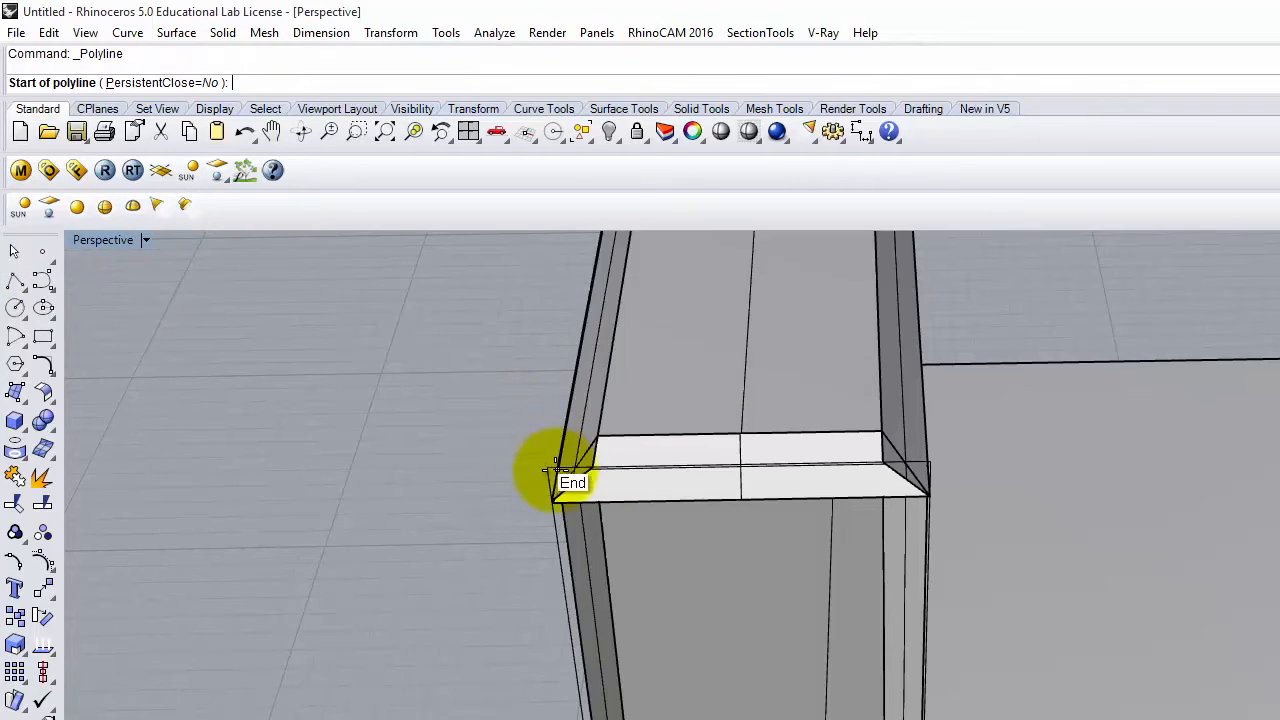
{"action": "left_click", "coordinate": [602, 495]}
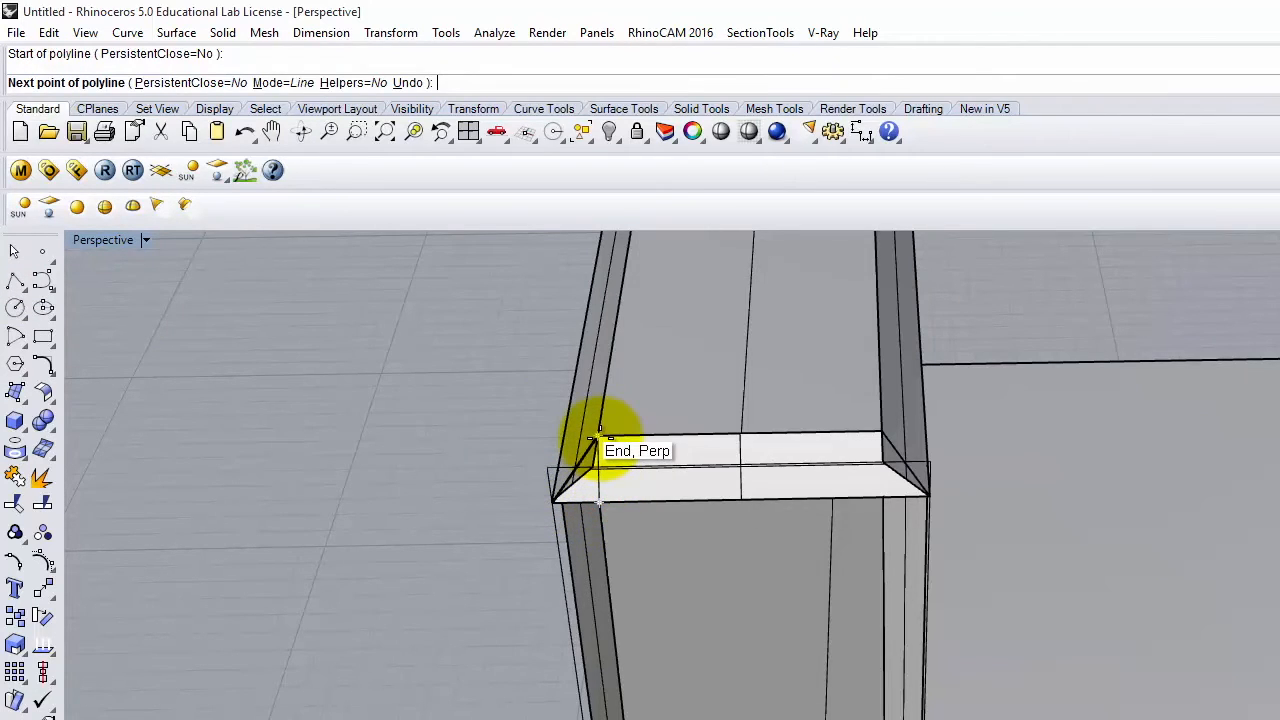
{"action": "left_click", "coordinate": [600, 440]}
{"action": "scroll", "coordinate": [563, 462], "scroll_direction": "up", "scroll_amount": 5}
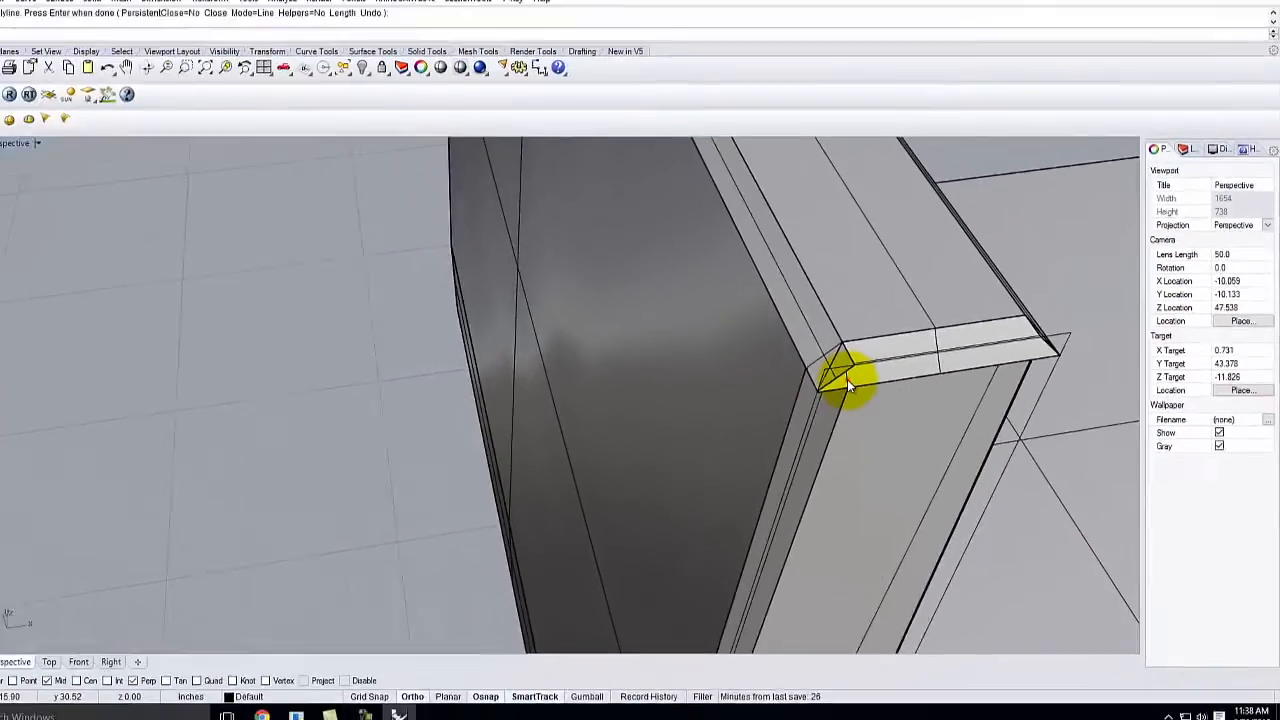
{"action": "left_click", "coordinate": [657, 331]}
{"action": "left_click", "coordinate": [925, 425]}
{"action": "right_click_drag", "start_coordinate": [925, 424], "coordinate": [888, 418]}
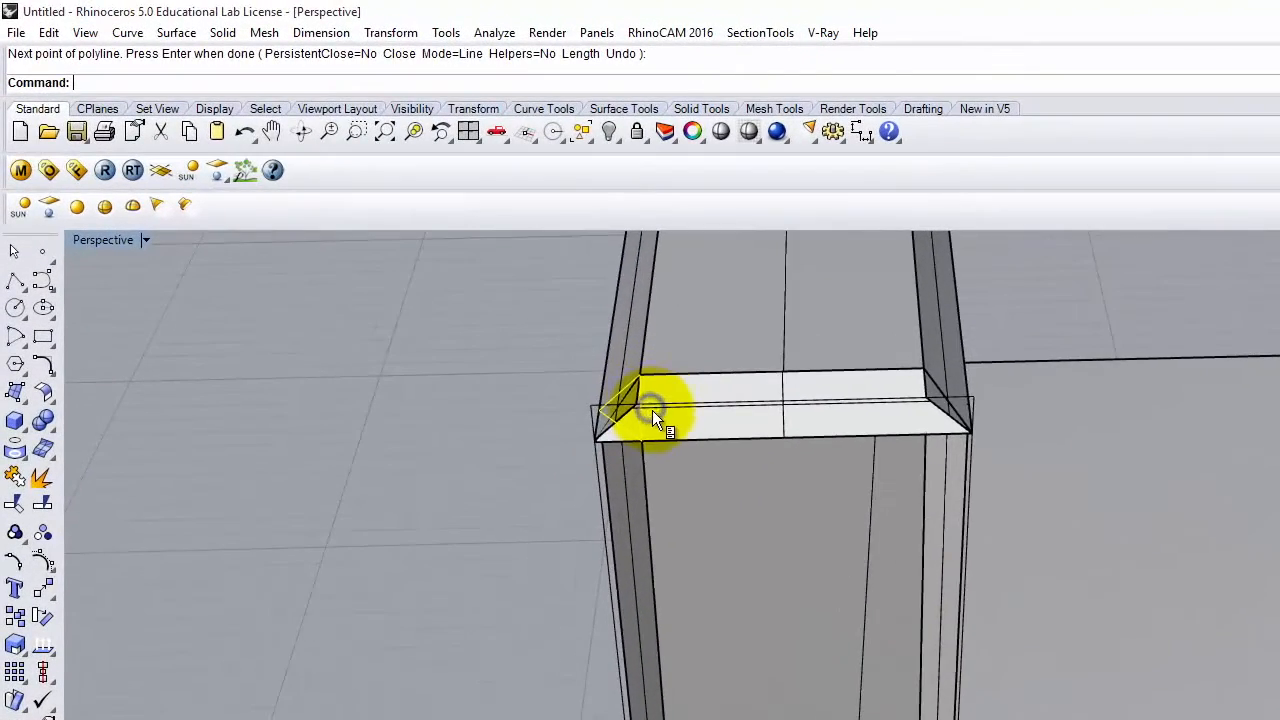
Zoom to the selected triangular polyline and examine the overlapping chamfer surfaces around the corner.
{"action": "mouse_move", "coordinate": [652, 410]}
{"action": "right_mouse_down"}
{"action": "mouse_move", "coordinate": [680, 426]}
{"action": "mouse_move", "coordinate": [609, 420]}
{"action": "mouse_move", "coordinate": [668, 425]}
{"action": "right_mouse_up"}
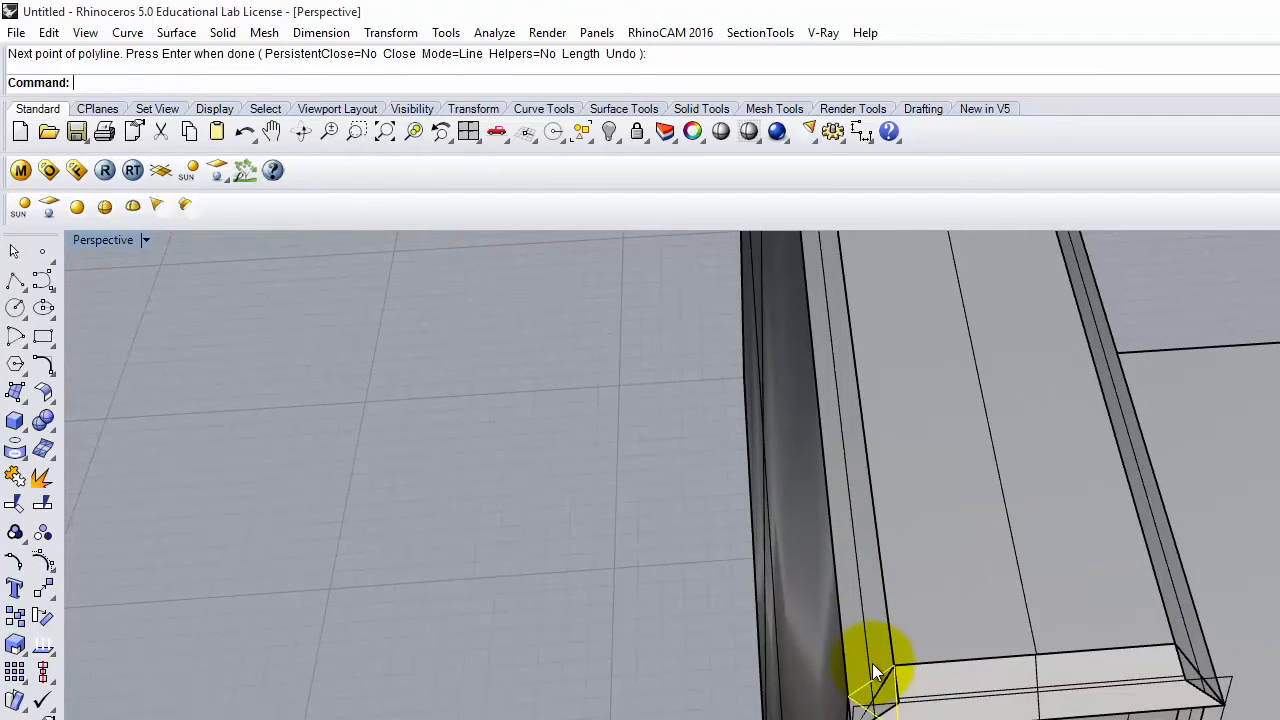
{"action": "key", "text": "Return"}
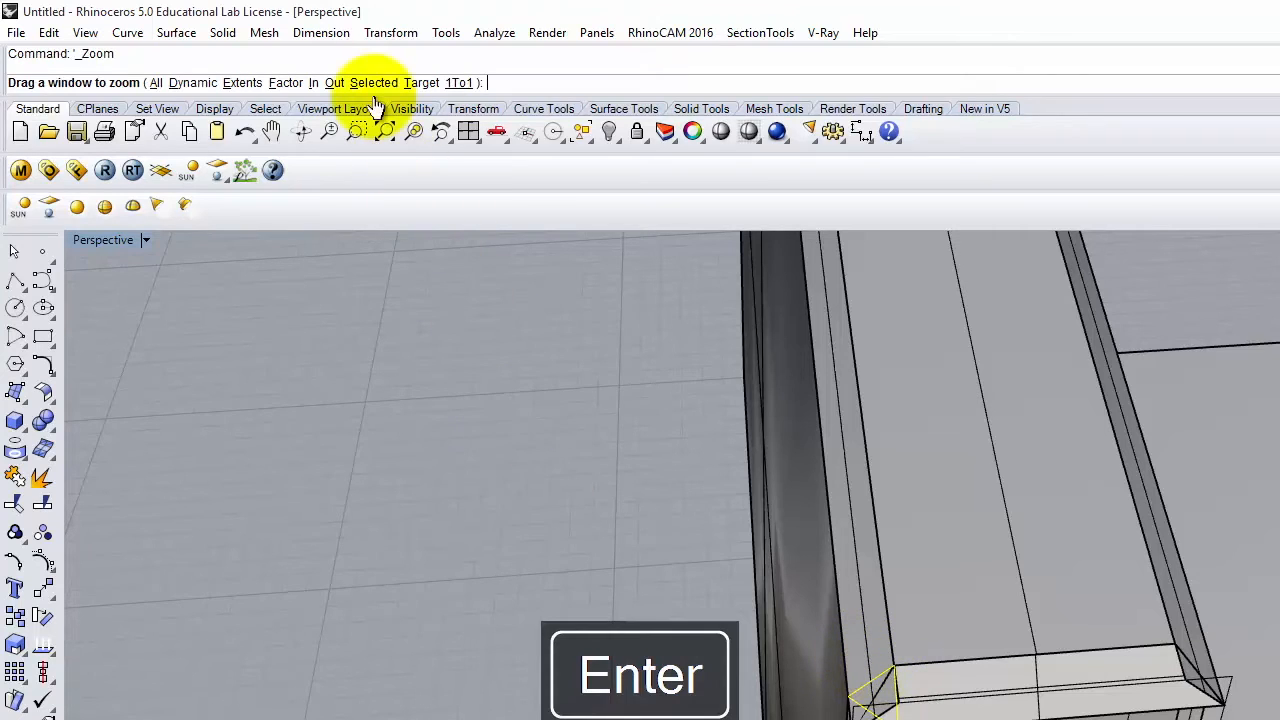
{"action": "type", "text": "s"}
{"action": "key", "text": "Return"}
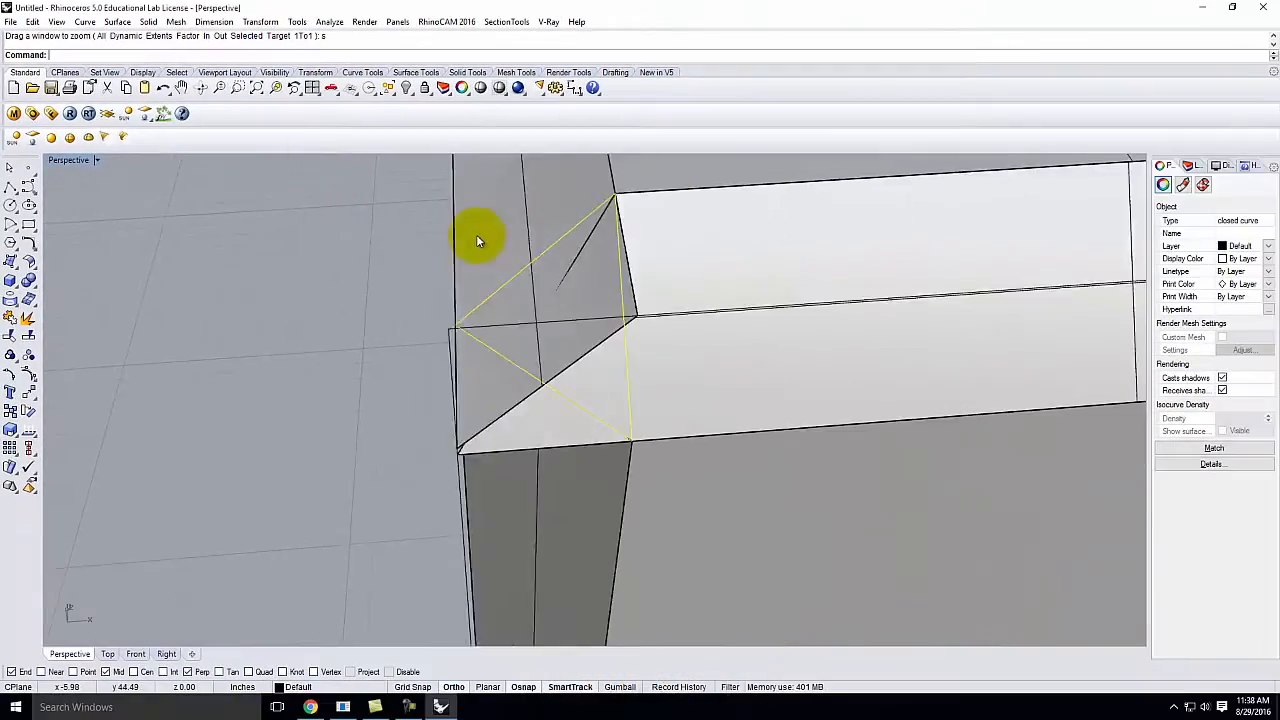
{"action": "right_click_drag", "start_coordinate": [476, 240], "coordinate": [417, 256]}
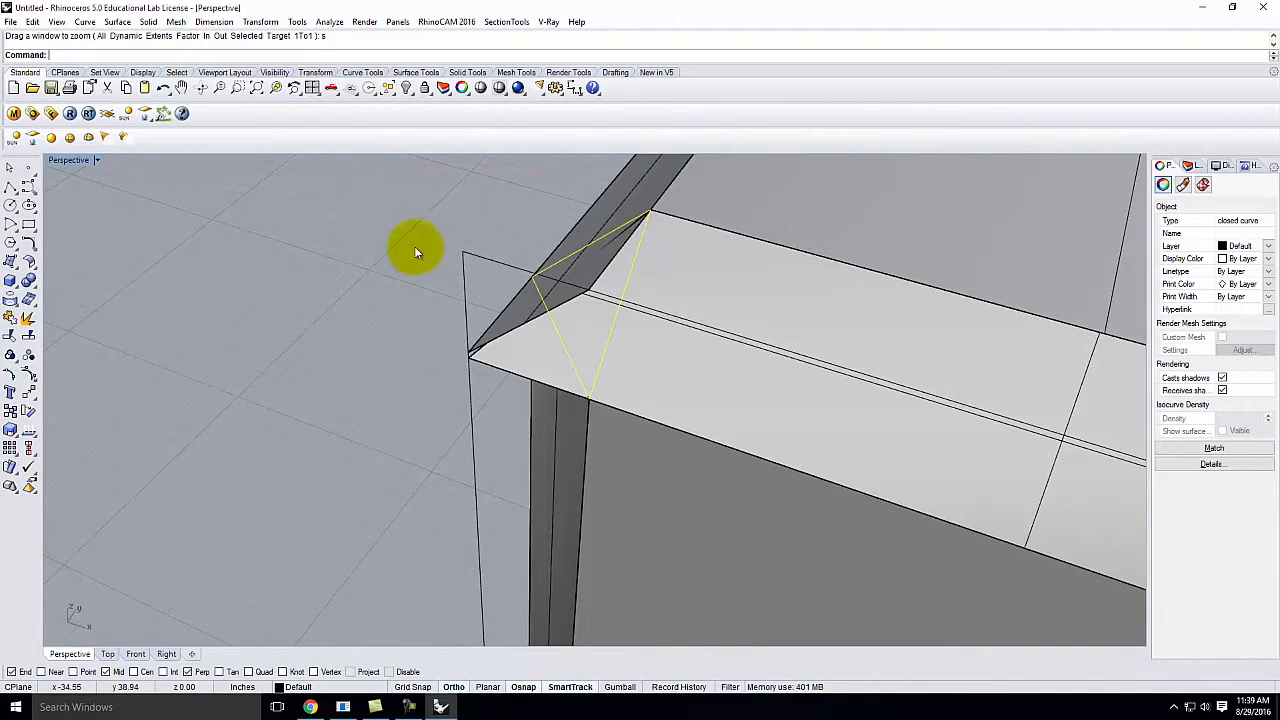
{"action": "right_click_drag", "start_coordinate": [473, 246], "coordinate": [548, 339]}
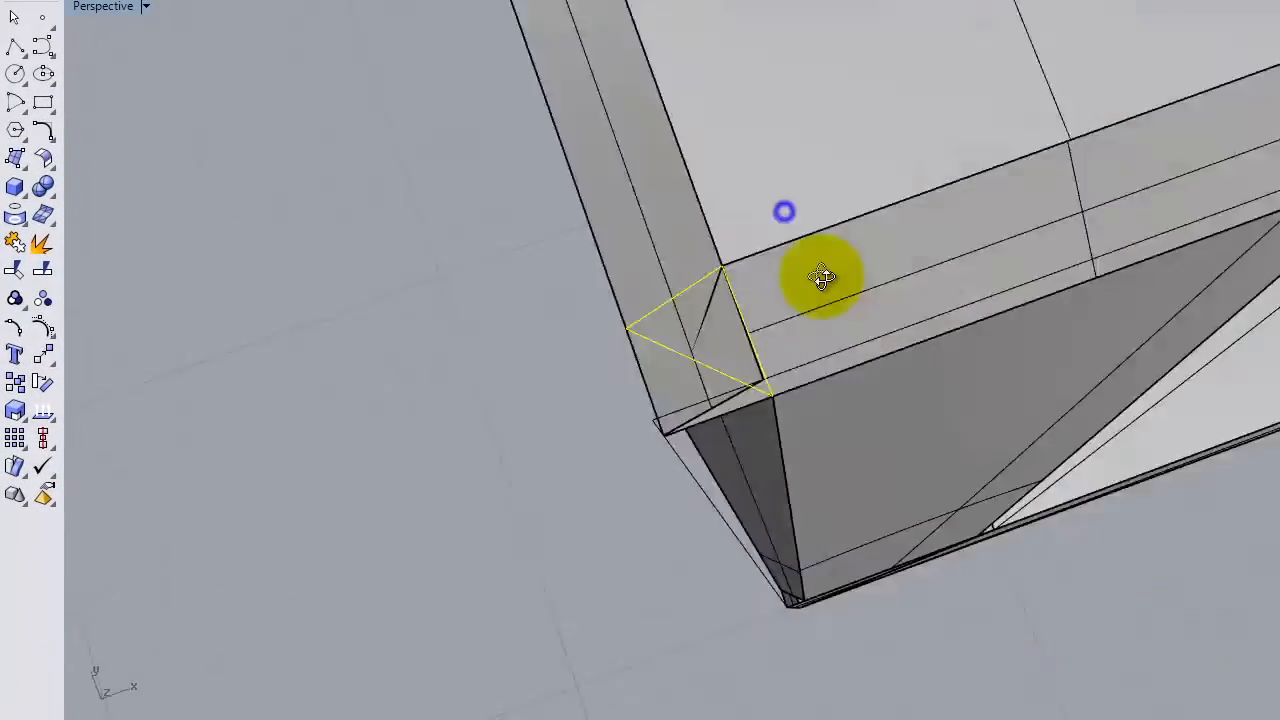
{"action": "right_click_drag", "start_coordinate": [822, 278], "coordinate": [951, 212]}
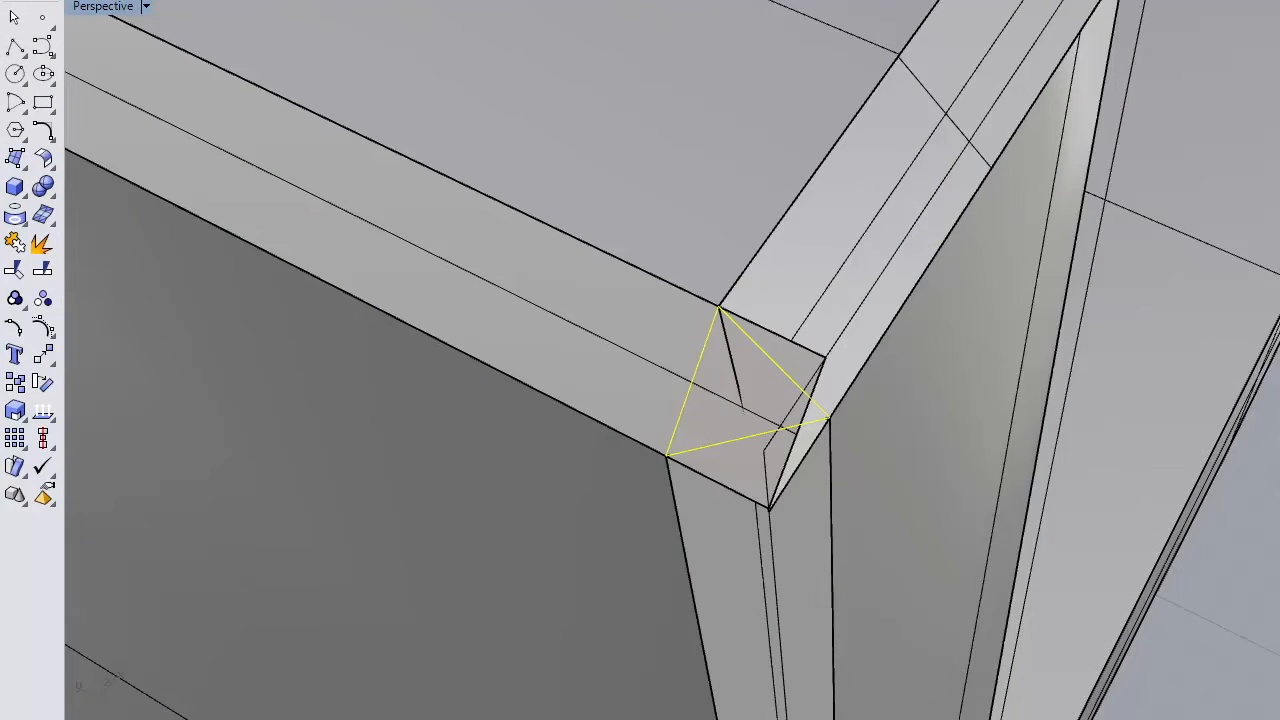
Using the triangular polyline as the cutting object, trim away the overhanging end pieces of the wall's top outer chamfer.
{"action": "left_click", "coordinate": [50, 0]}
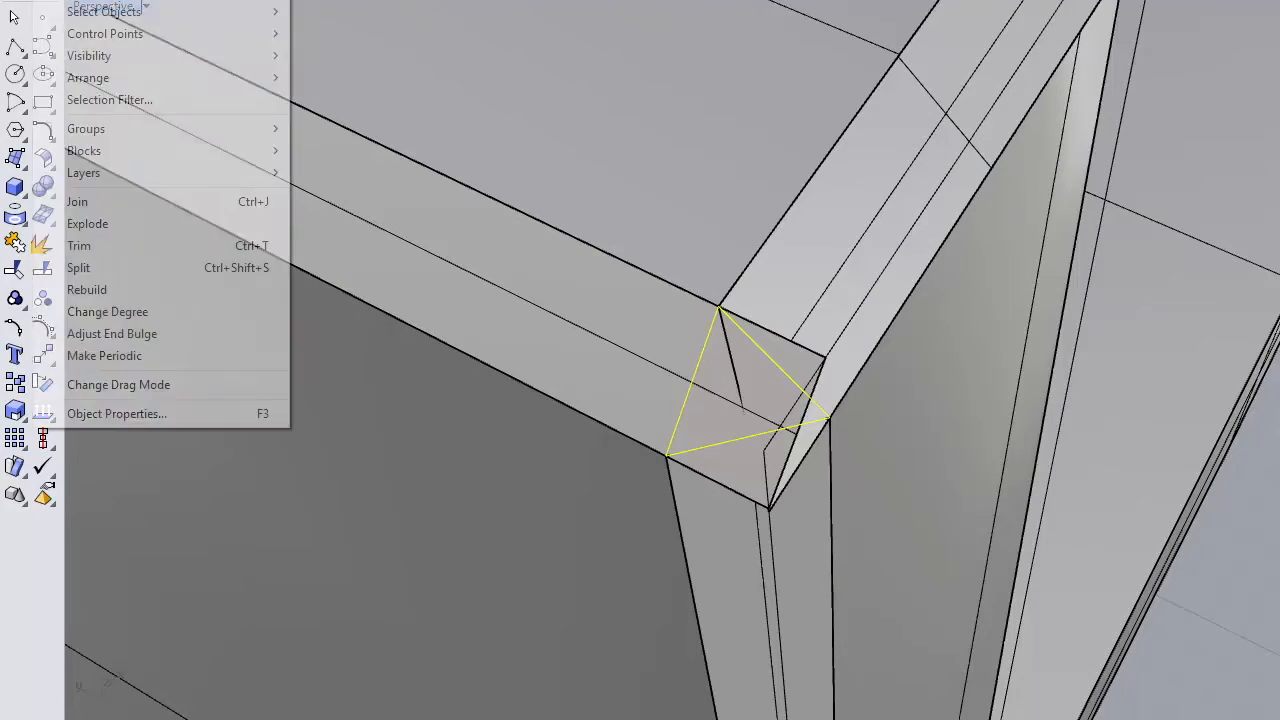
{"action": "left_click", "coordinate": [116, 253]}
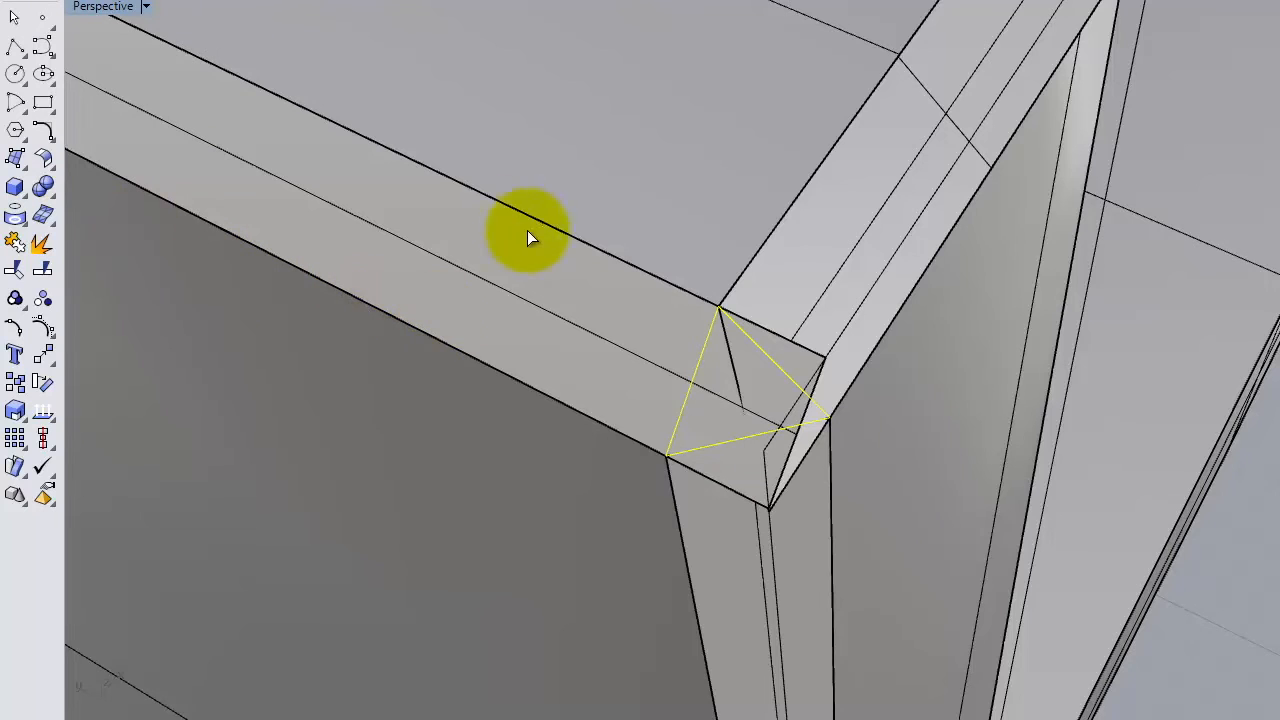
{"action": "right_click_drag", "start_coordinate": [569, 316], "coordinate": [838, 337]}
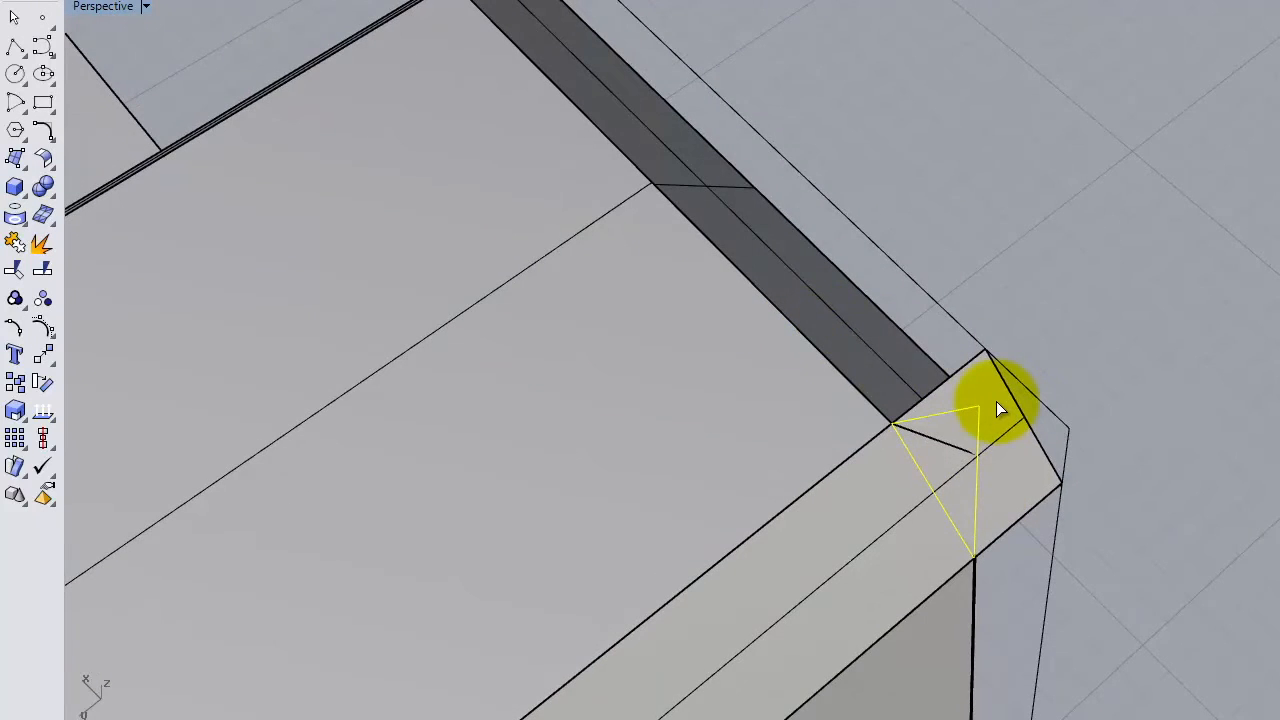
{"action": "right_click_drag", "start_coordinate": [985, 391], "coordinate": [1087, 278]}
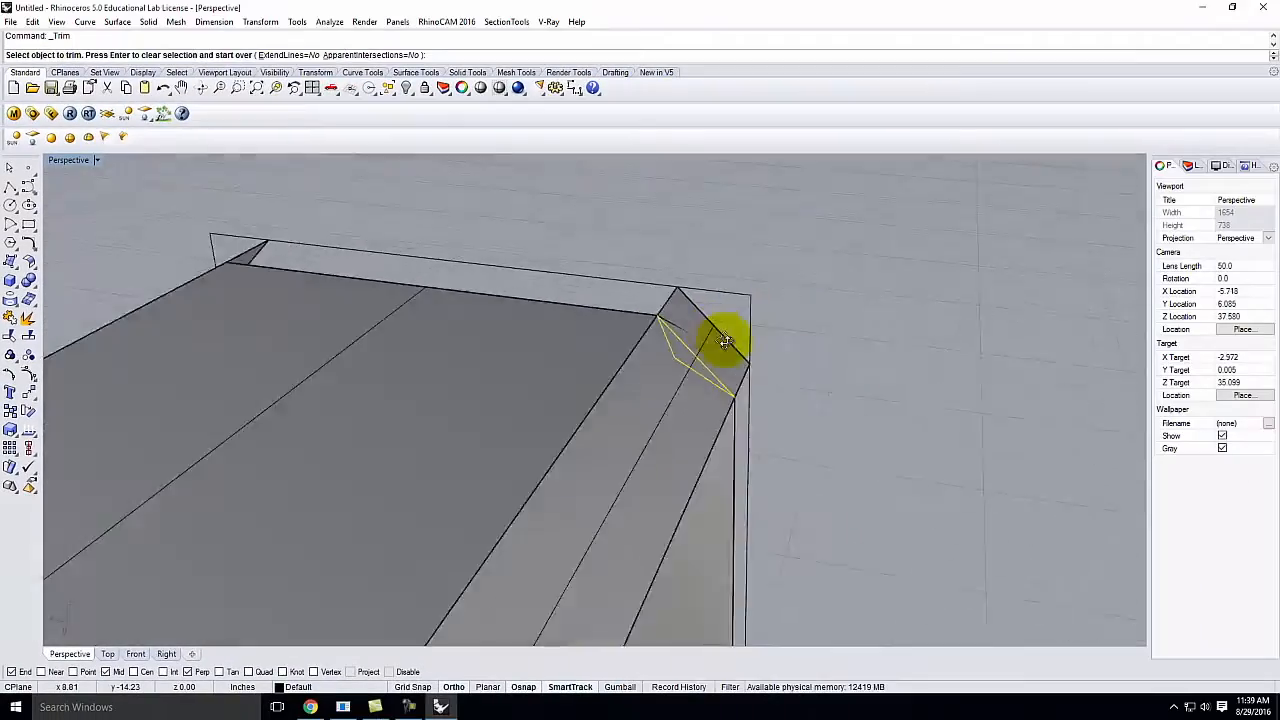
{"action": "right_click_drag", "start_coordinate": [726, 341], "coordinate": [561, 441]}
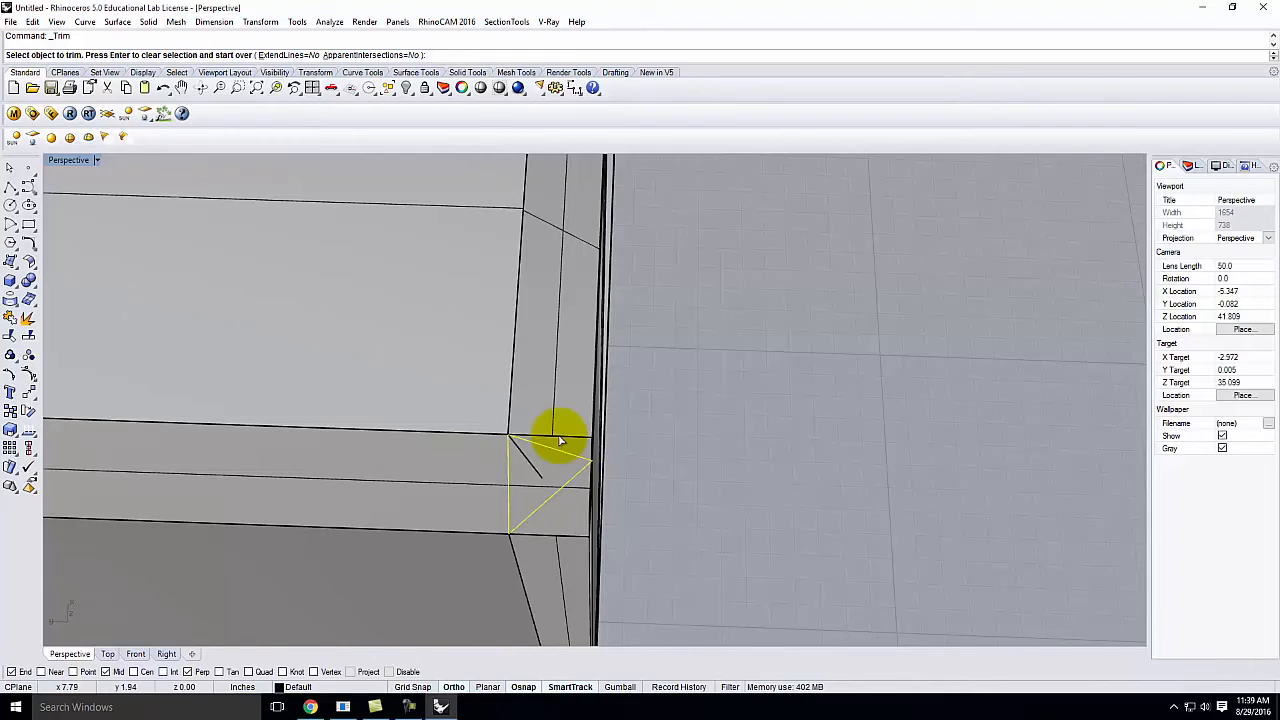
{"action": "right_click_drag", "start_coordinate": [542, 420], "coordinate": [704, 357]}
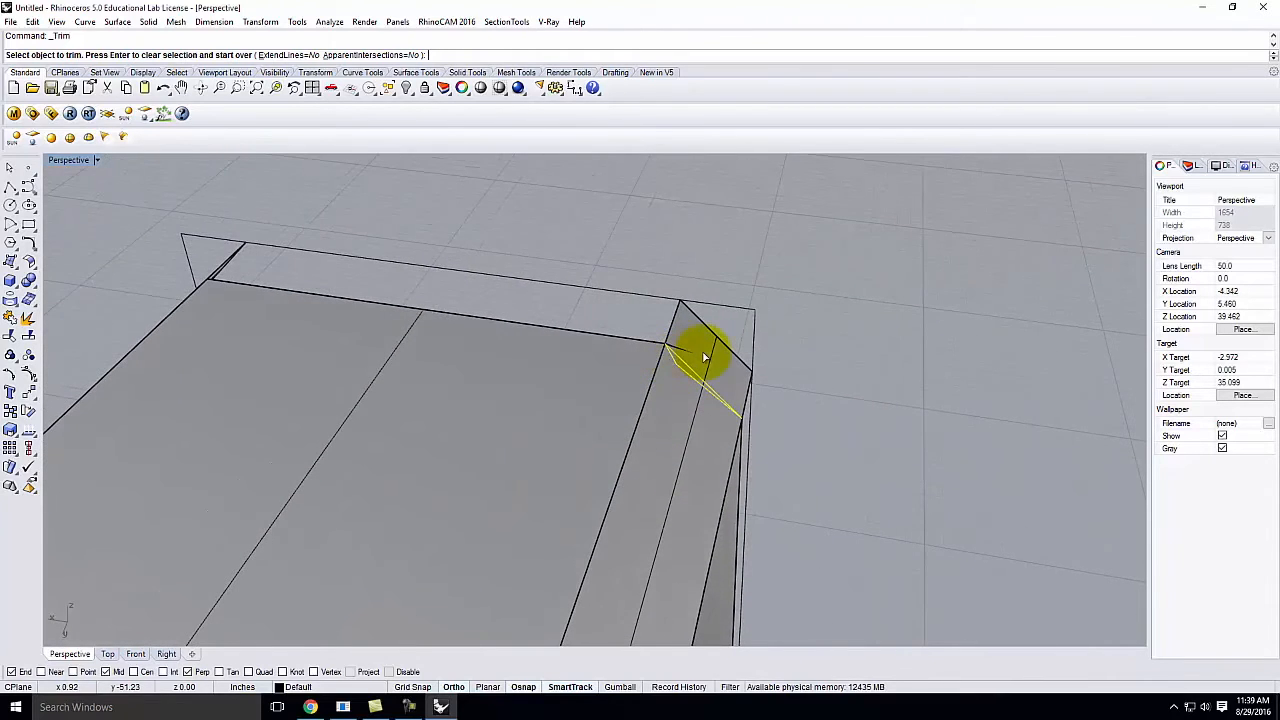
{"action": "scroll", "coordinate": [720, 347], "scroll_direction": "up", "scroll_amount": 3}
{"action": "left_click", "coordinate": [712, 341]}
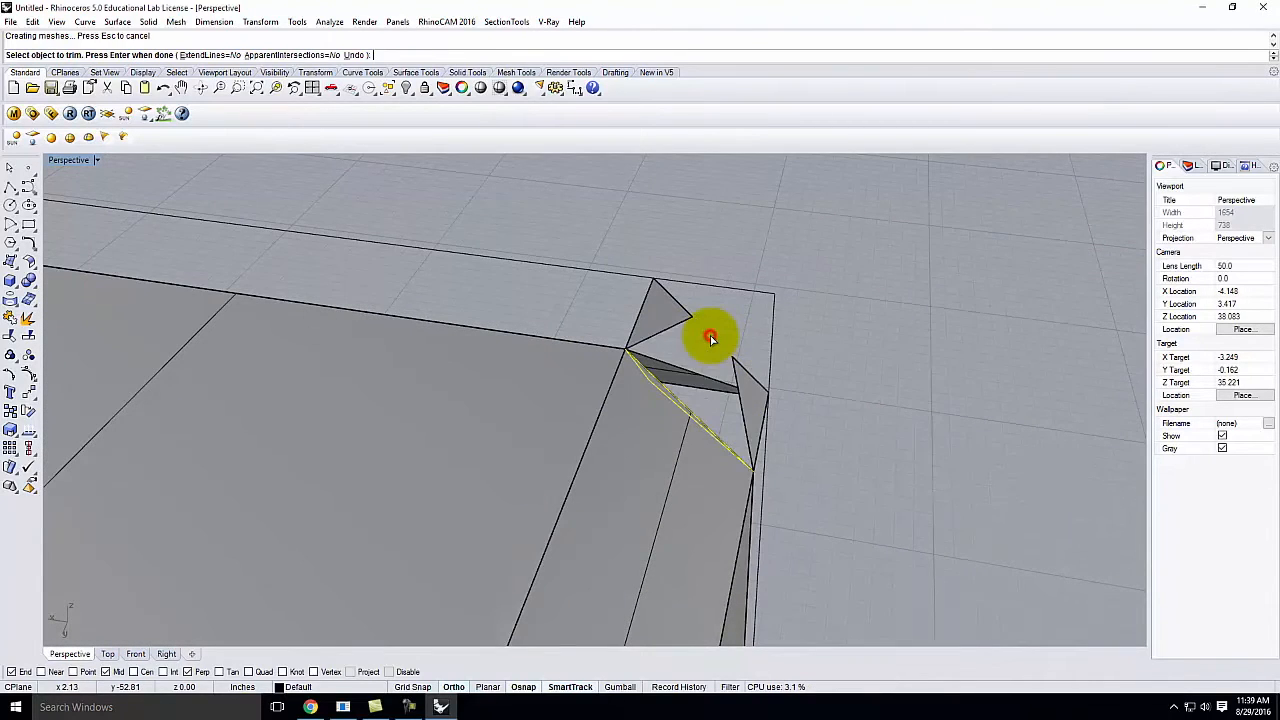
{"action": "left_click", "coordinate": [743, 370]}
{"action": "left_click", "coordinate": [663, 328]}
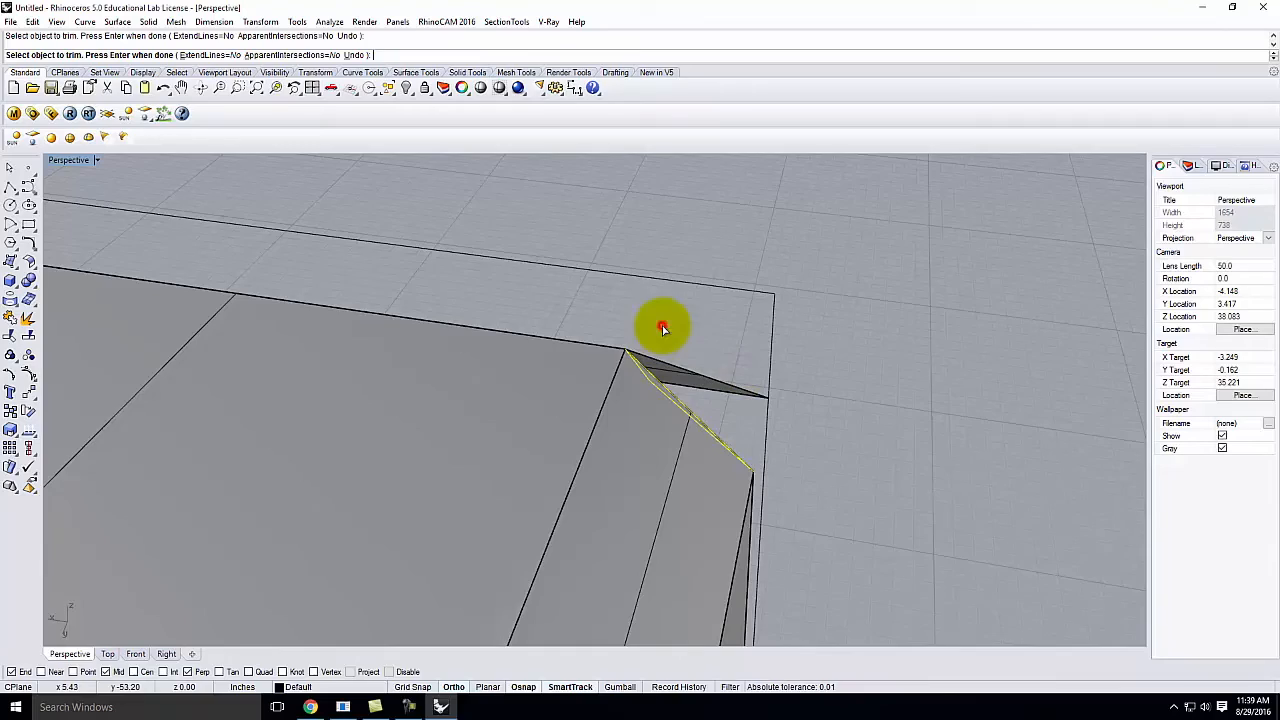
Trim away the remaining chamfer overhangs outside the triangular polyline at the same corner and finish trimming.
{"action": "right_click_drag", "start_coordinate": [752, 353], "coordinate": [469, 390]}
{"action": "left_click", "coordinate": [440, 227]}
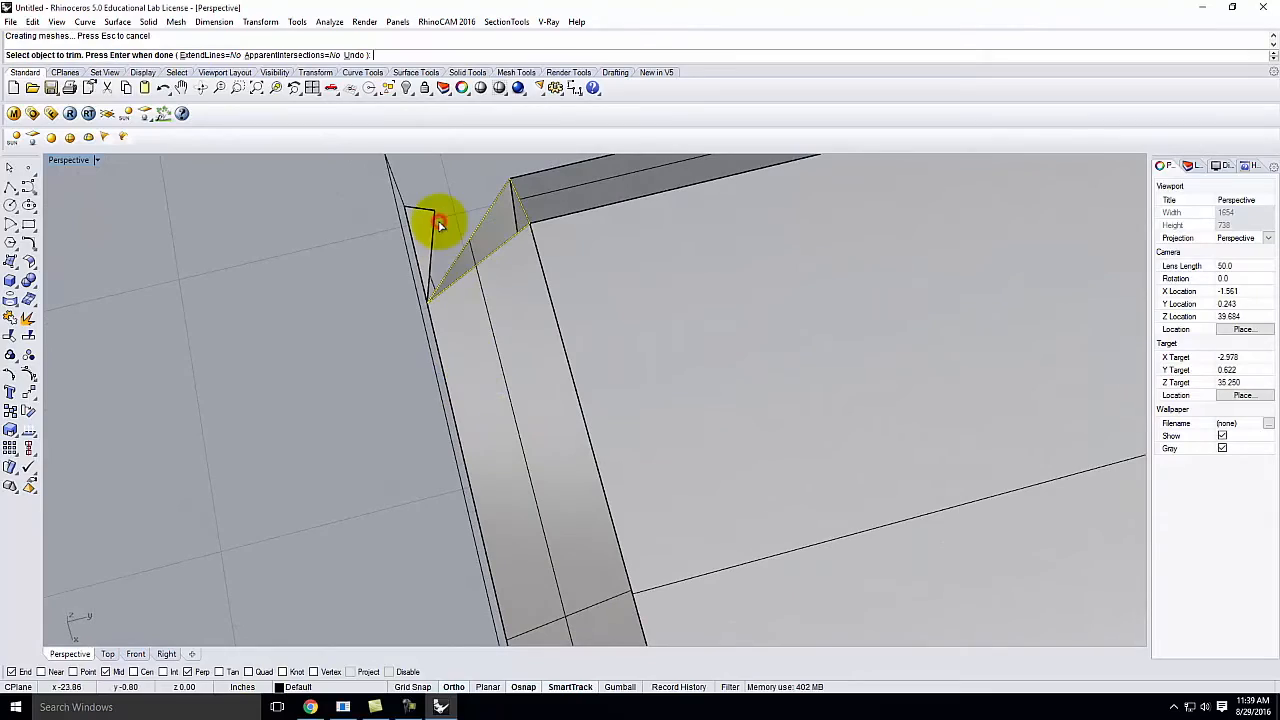
{"action": "right_click_drag", "start_coordinate": [417, 291], "coordinate": [761, 558]}
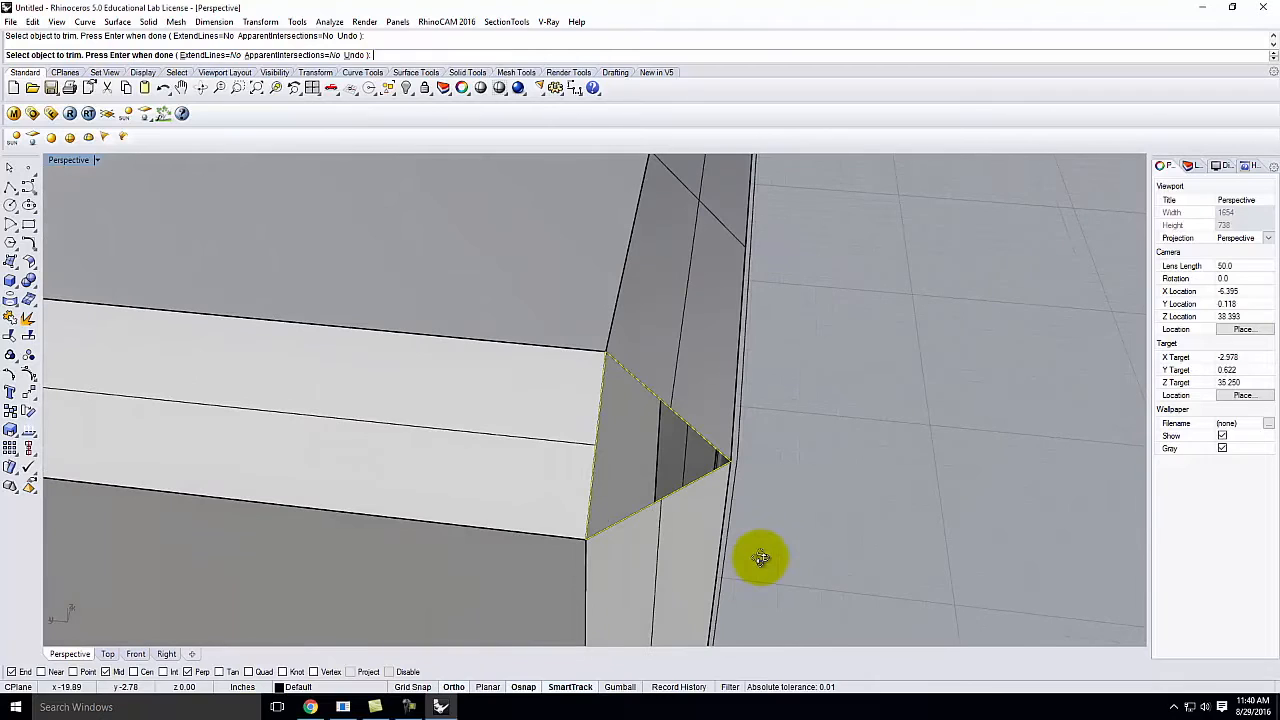
{"action": "key", "text": "Return"}
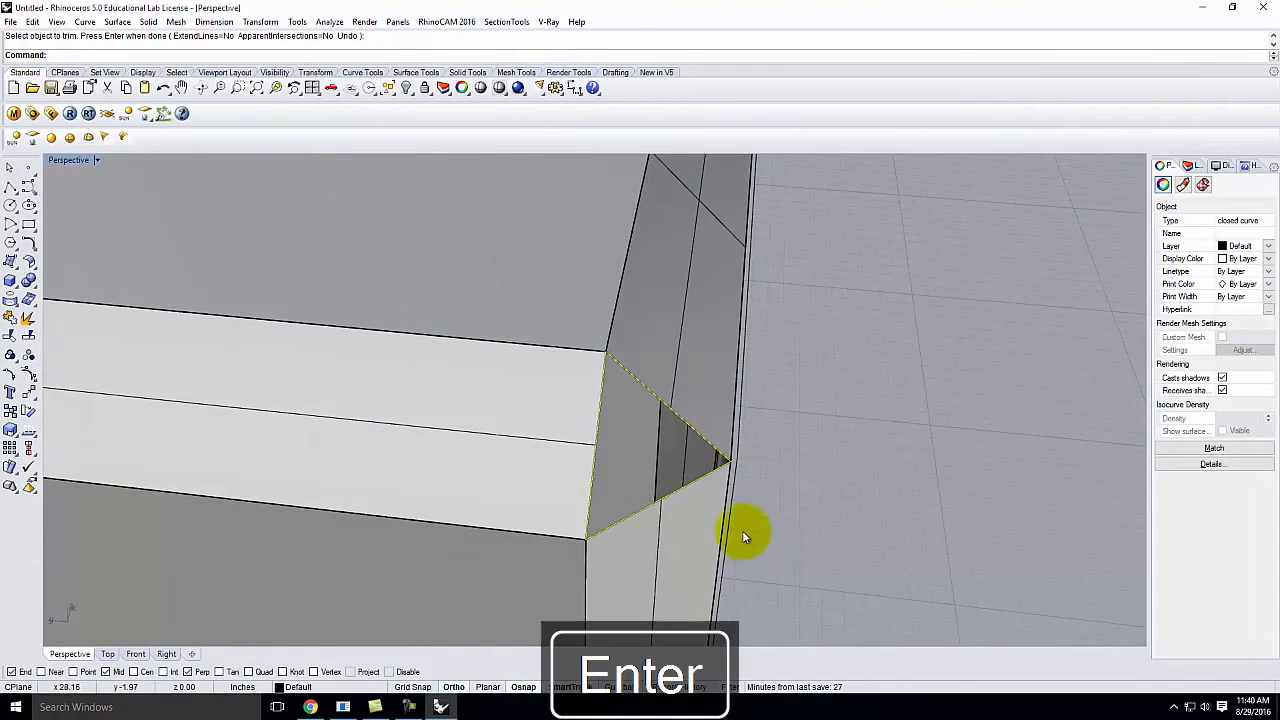
Fill the triangular opening at the wall's upper front outer corner with a Patch surface, keeping the current patch options.
{"action": "left_click", "coordinate": [113, 23]}
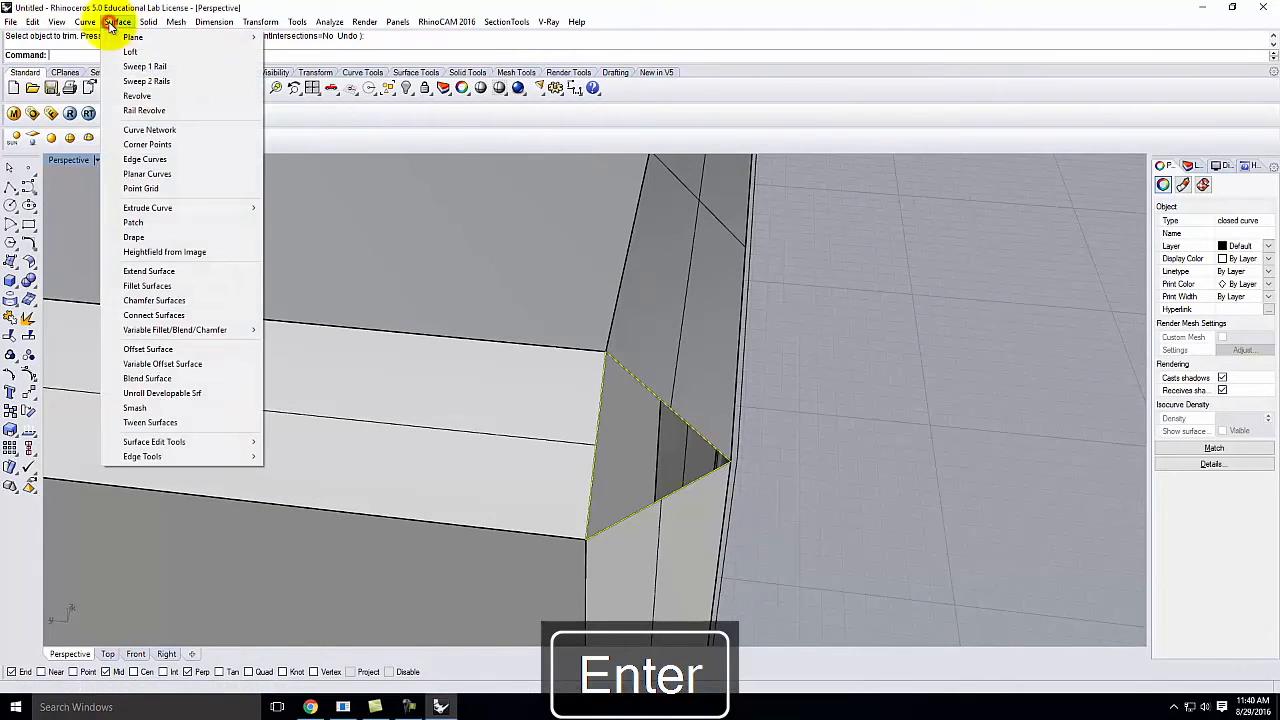
{"action": "left_click", "coordinate": [133, 225]}
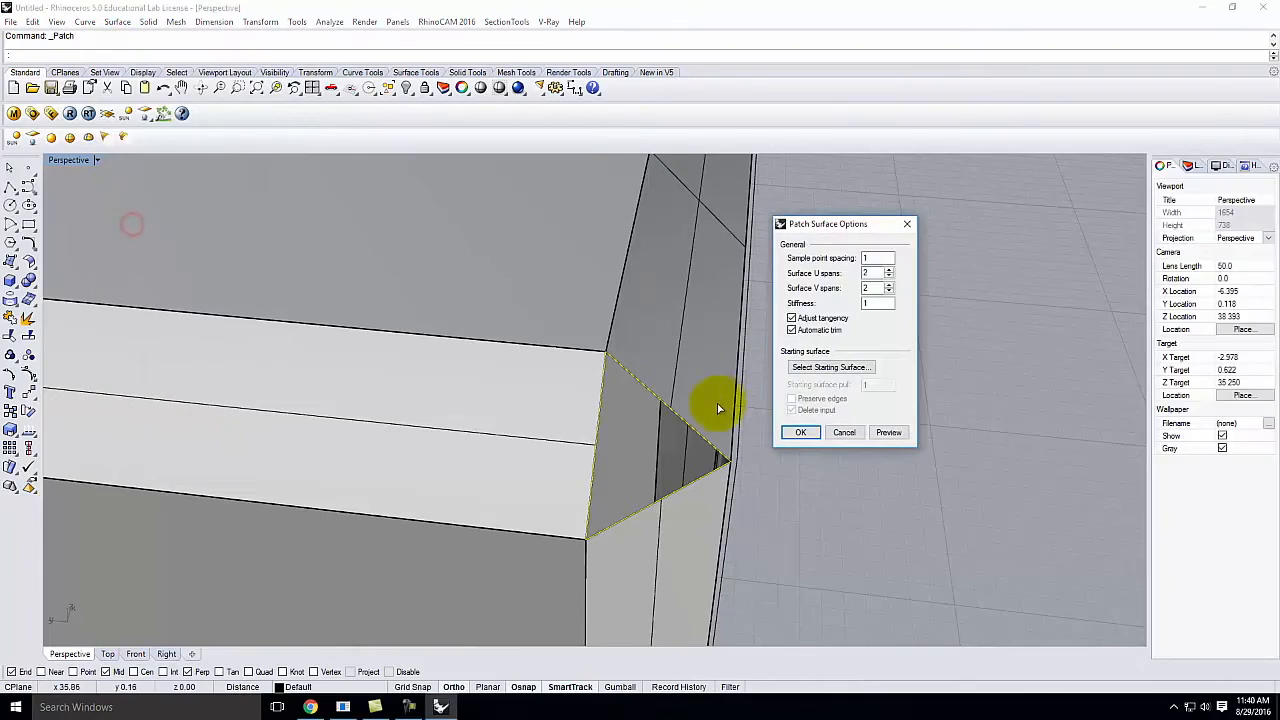
{"action": "left_click", "coordinate": [812, 432]}
{"action": "right_click_drag", "start_coordinate": [864, 437], "coordinate": [566, 383]}
{"action": "left_click", "coordinate": [474, 339]}
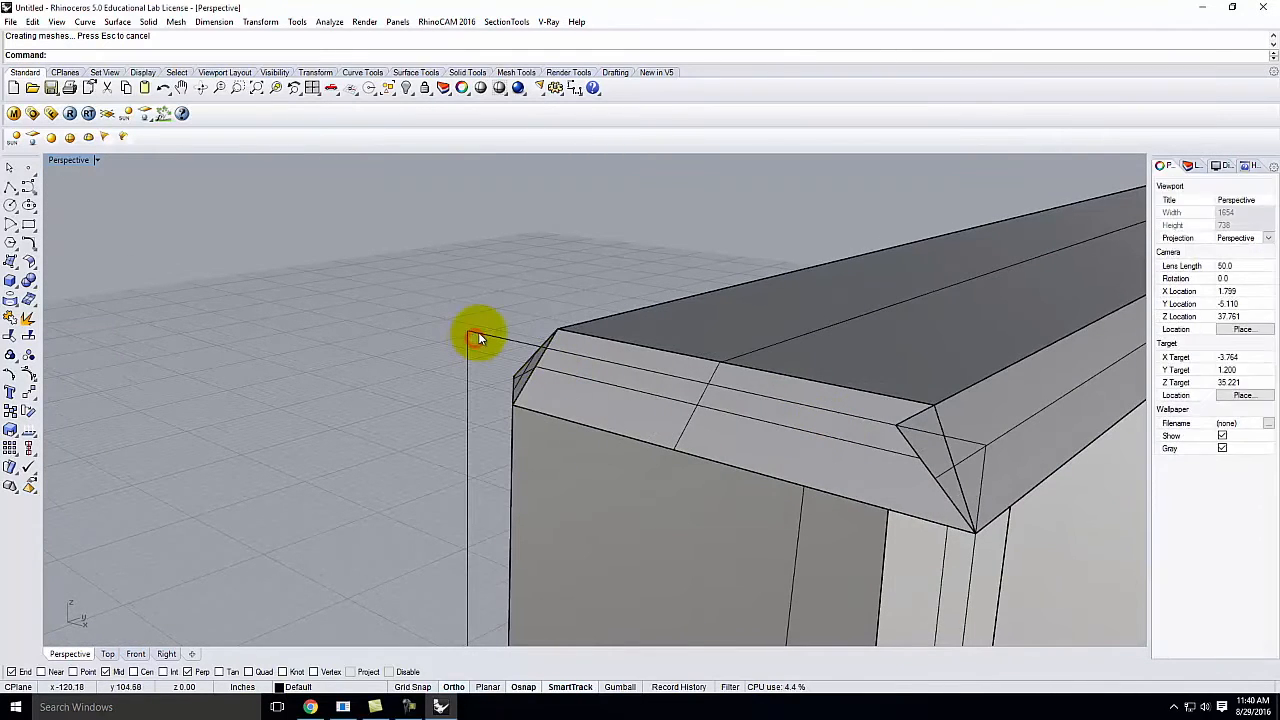
{"action": "left_click", "coordinate": [477, 339]}
{"action": "left_click", "coordinate": [466, 368]}
{"action": "left_click", "coordinate": [484, 284]}
Draw a closed triangular polyline through the three chamfer corner points at the wall's upper front inner corner.
{"action": "right_click_drag", "start_coordinate": [484, 284], "coordinate": [620, 340]}
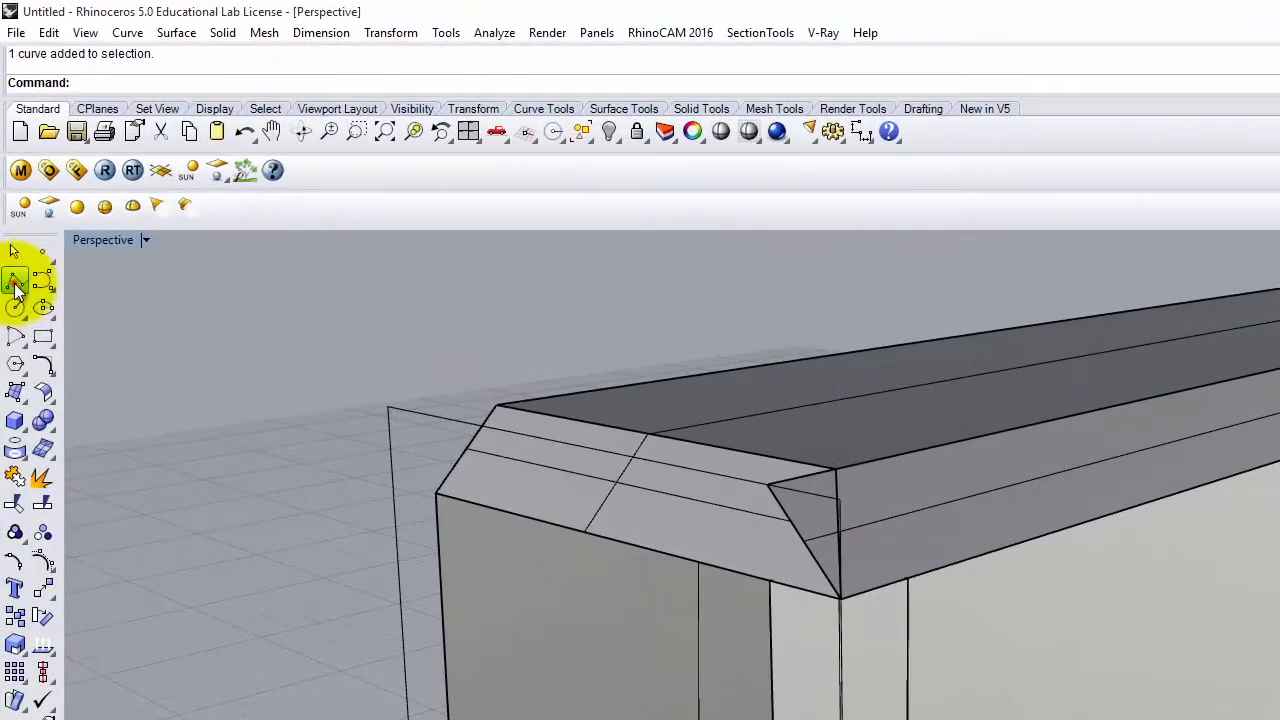
{"action": "left_click", "coordinate": [10, 187]}
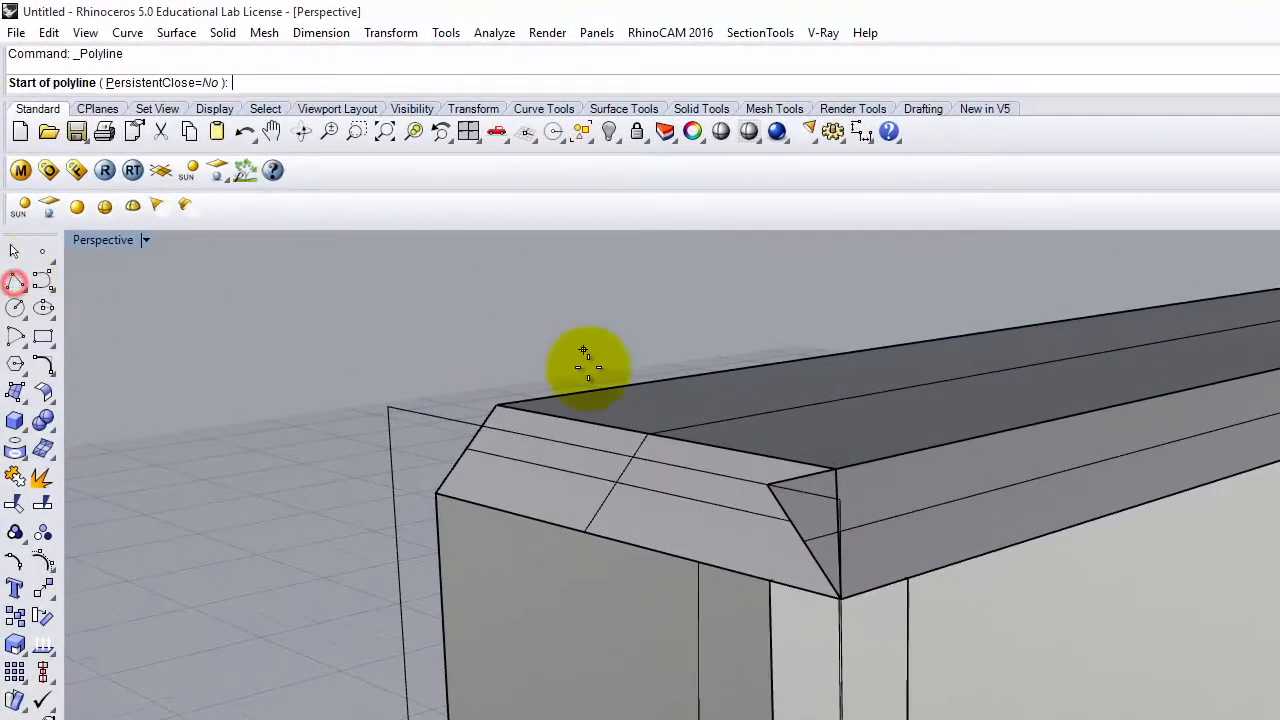
{"action": "left_click", "coordinate": [771, 579]}
{"action": "left_click", "coordinate": [835, 471]}
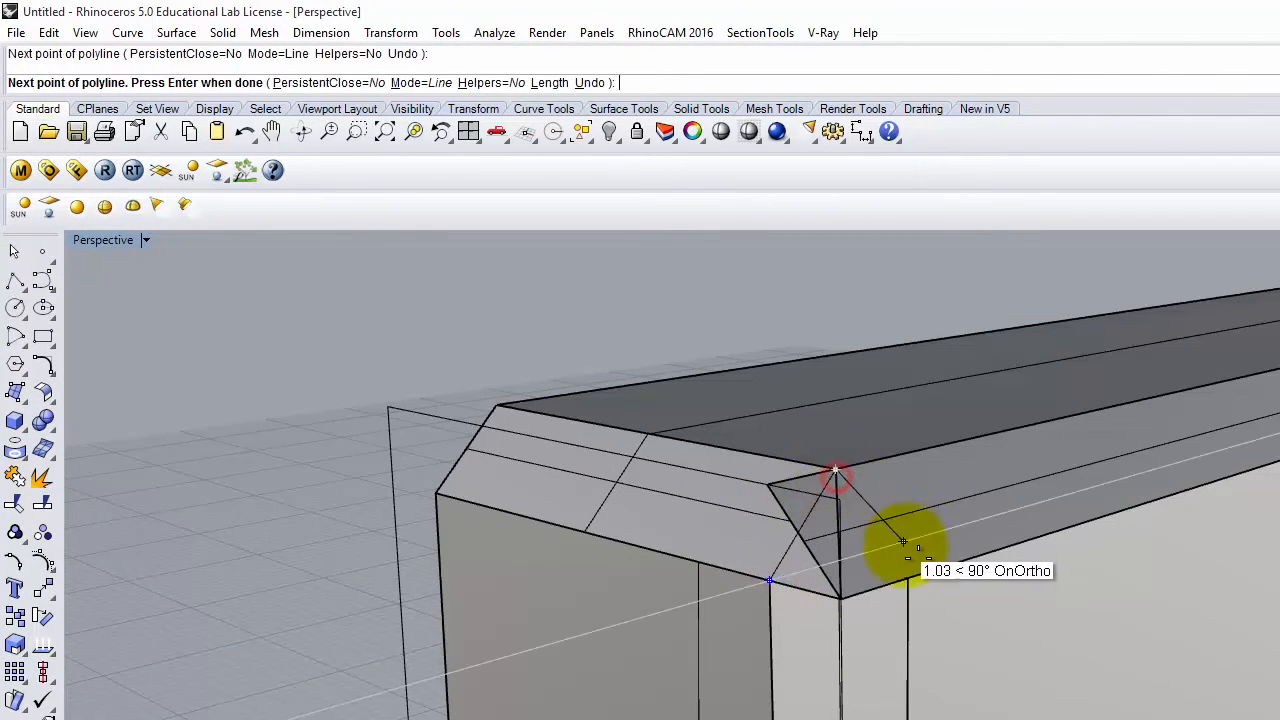
{"action": "left_click", "coordinate": [904, 579]}
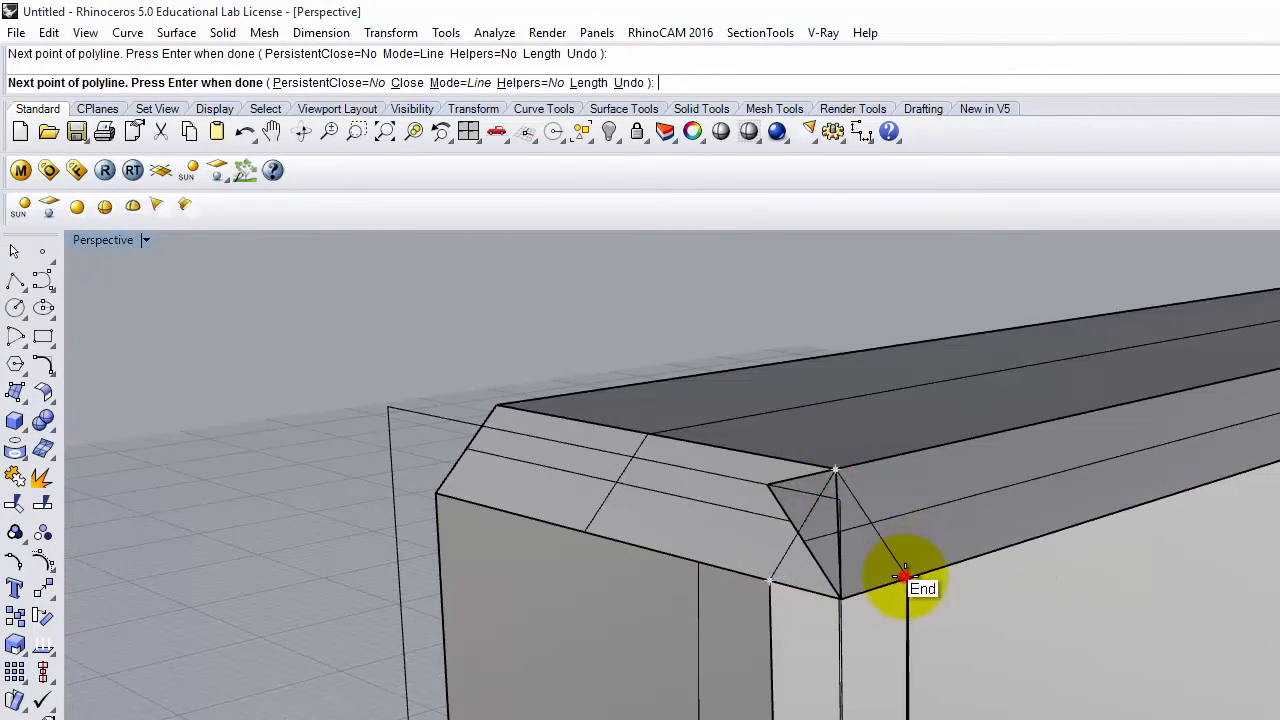
{"action": "left_click", "coordinate": [778, 572]}
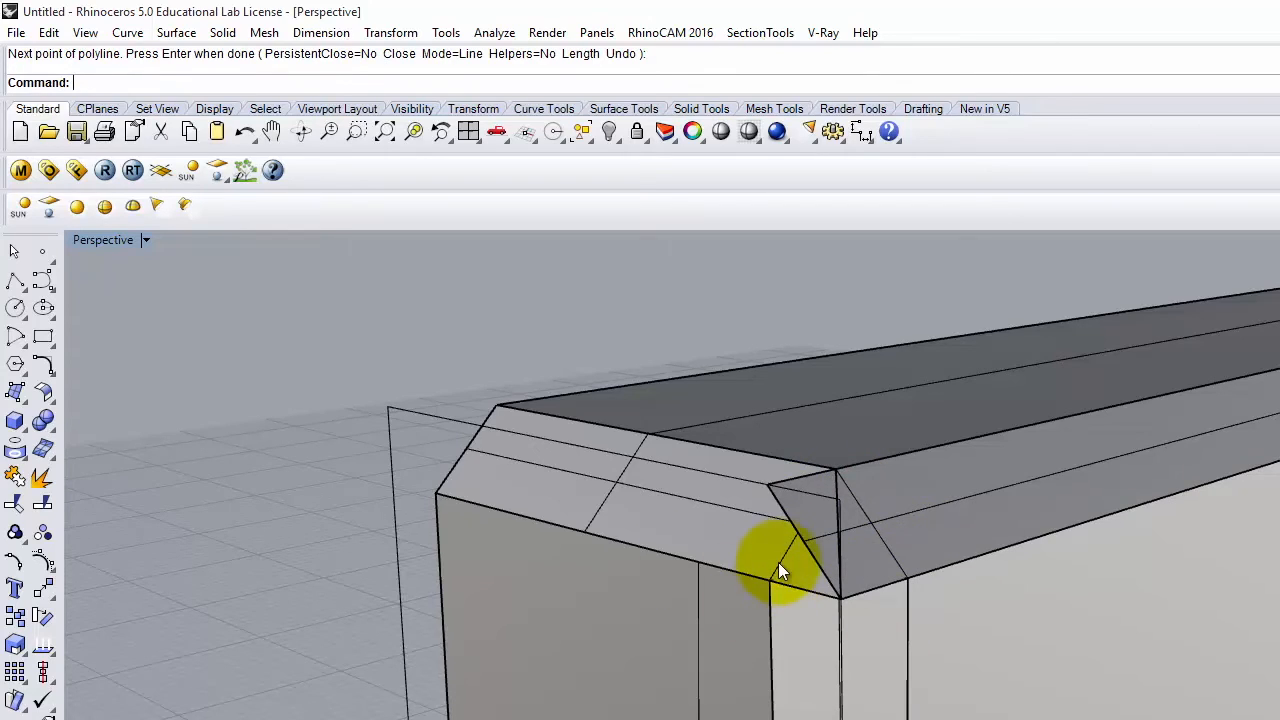
Using the new triangular polyline as the cutting object, trim away the overhanging chamfer ends at the upper front inner corner.
{"action": "left_click", "coordinate": [780, 561]}
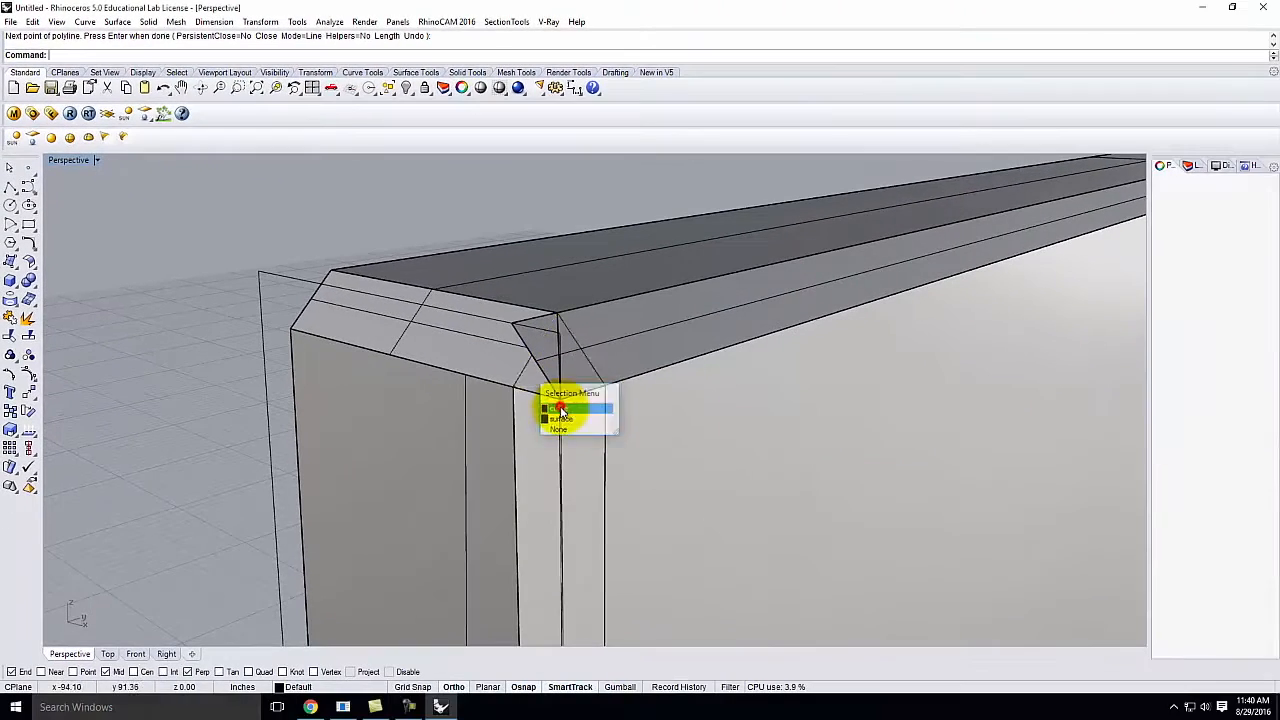
{"action": "left_click", "coordinate": [689, 502]}
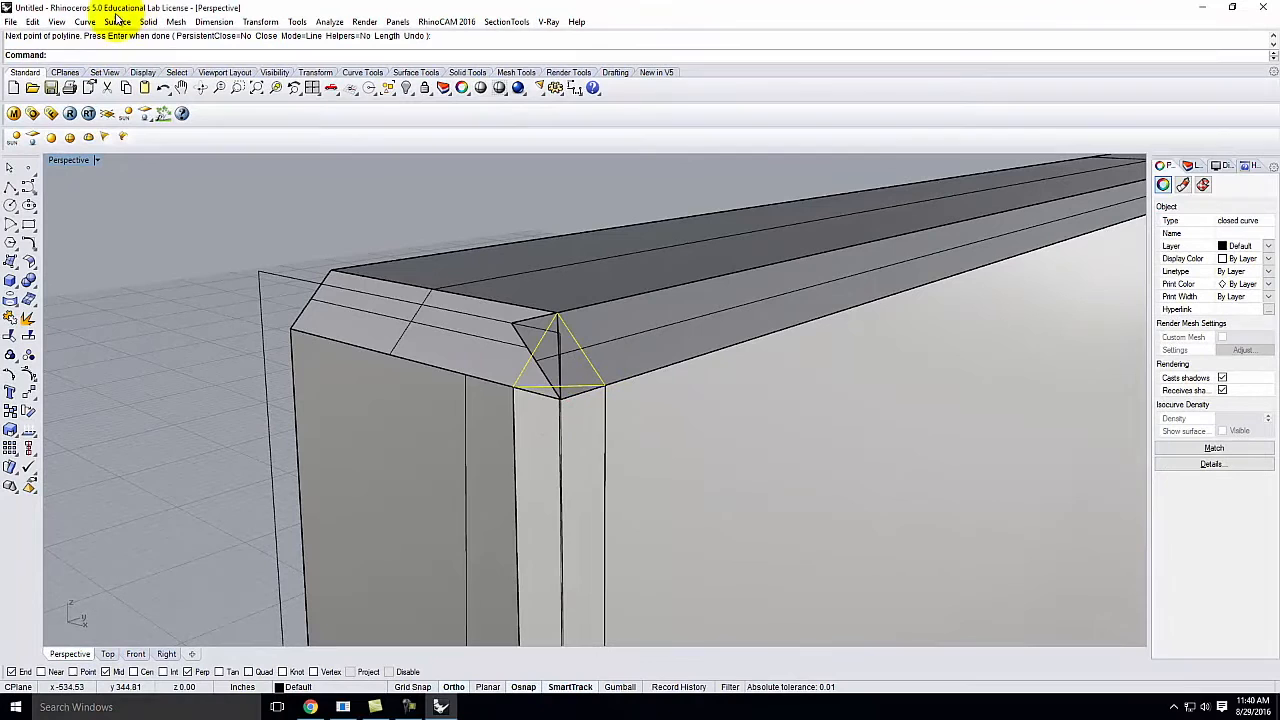
{"action": "left_click", "coordinate": [31, 22]}
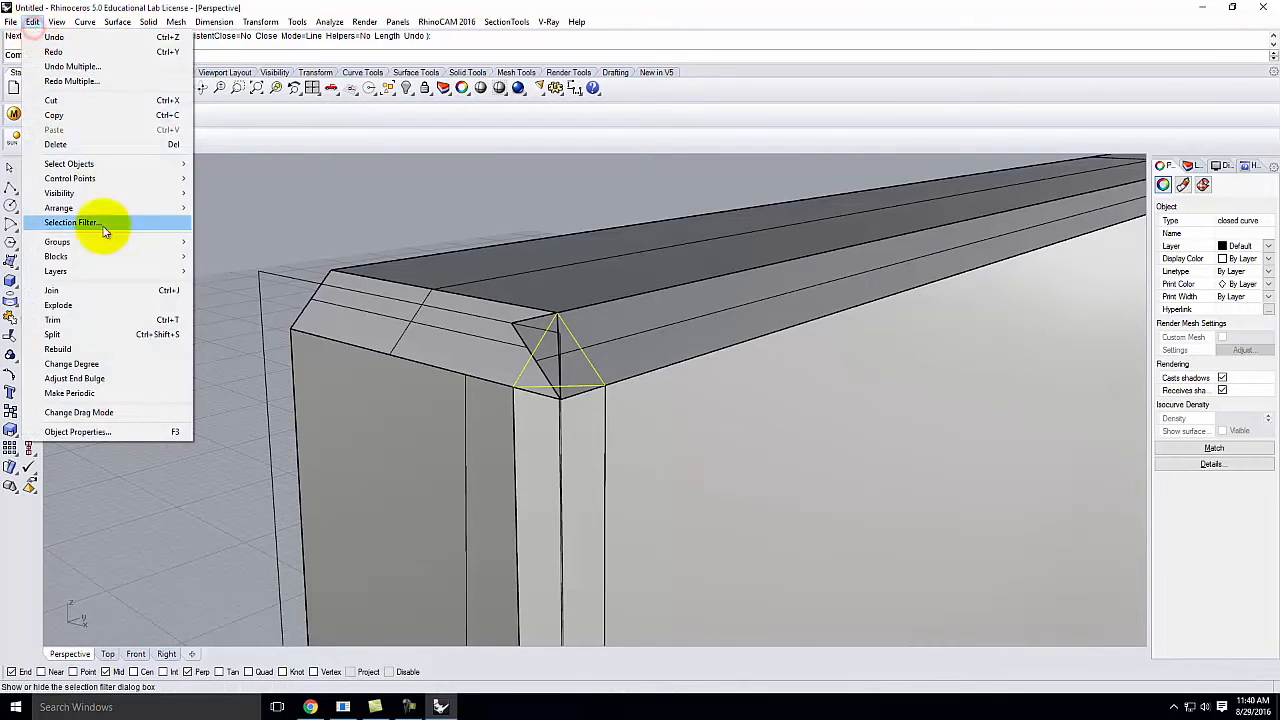
{"action": "left_click", "coordinate": [62, 318]}
{"action": "right_click_drag", "start_coordinate": [741, 298], "coordinate": [514, 337]}
{"action": "left_click", "coordinate": [317, 267]}
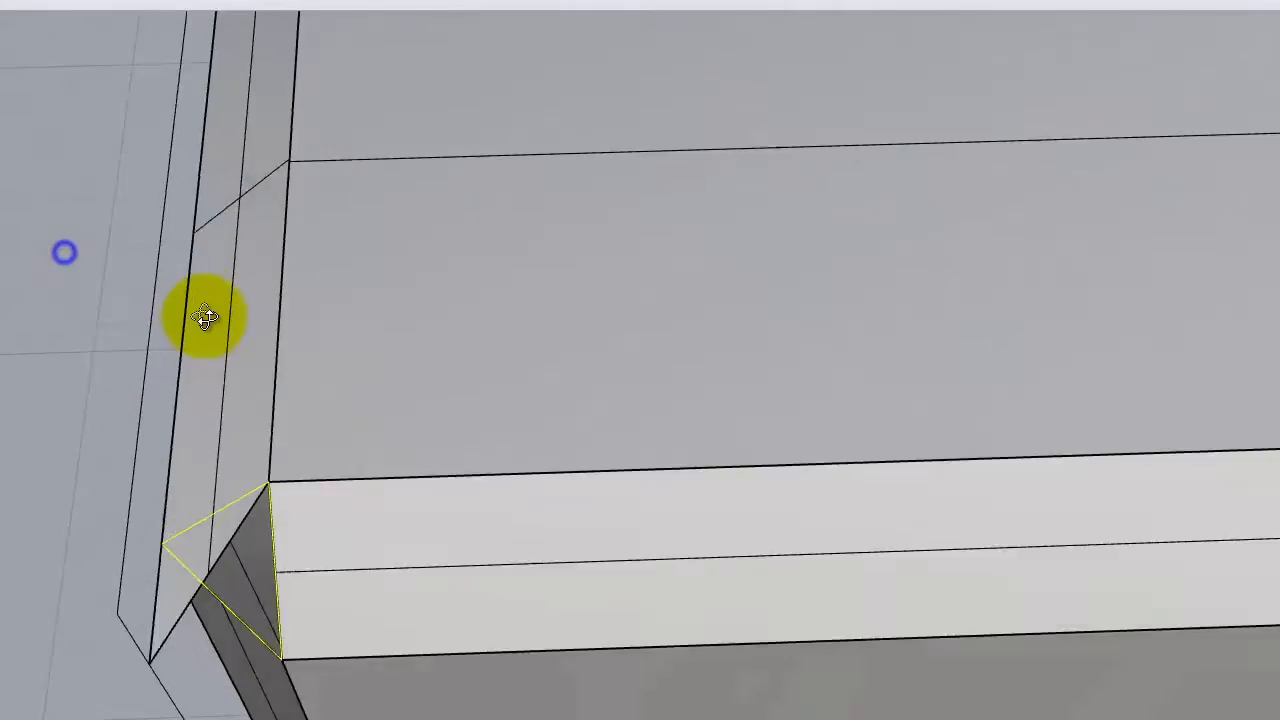
{"action": "right_click_drag", "start_coordinate": [205, 317], "coordinate": [729, 363]}
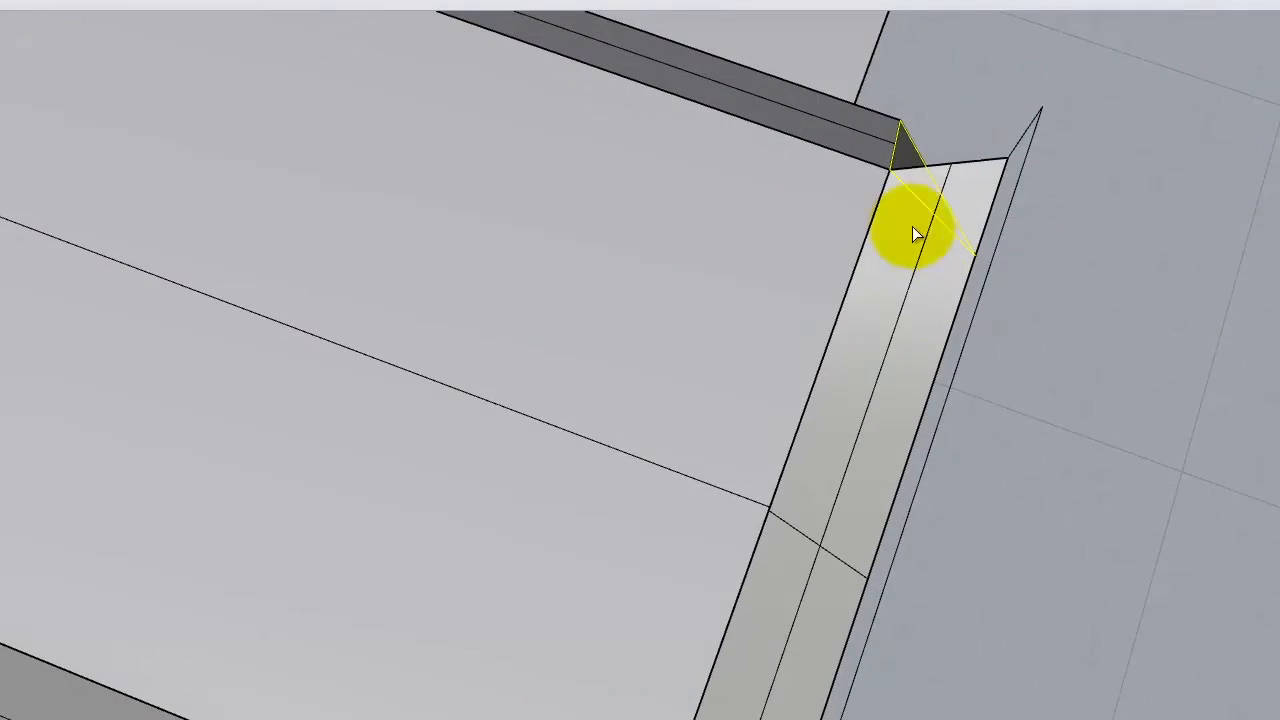
{"action": "mouse_move", "coordinate": [980, 171]}
{"action": "right_mouse_down"}
{"action": "mouse_move", "coordinate": [1092, 217]}
{"action": "mouse_move", "coordinate": [737, 91]}
{"action": "mouse_move", "coordinate": [720, 69]}
{"action": "mouse_move", "coordinate": [569, 57]}
{"action": "mouse_move", "coordinate": [565, 70]}
{"action": "right_mouse_up"}
{"action": "key", "text": "Return"}
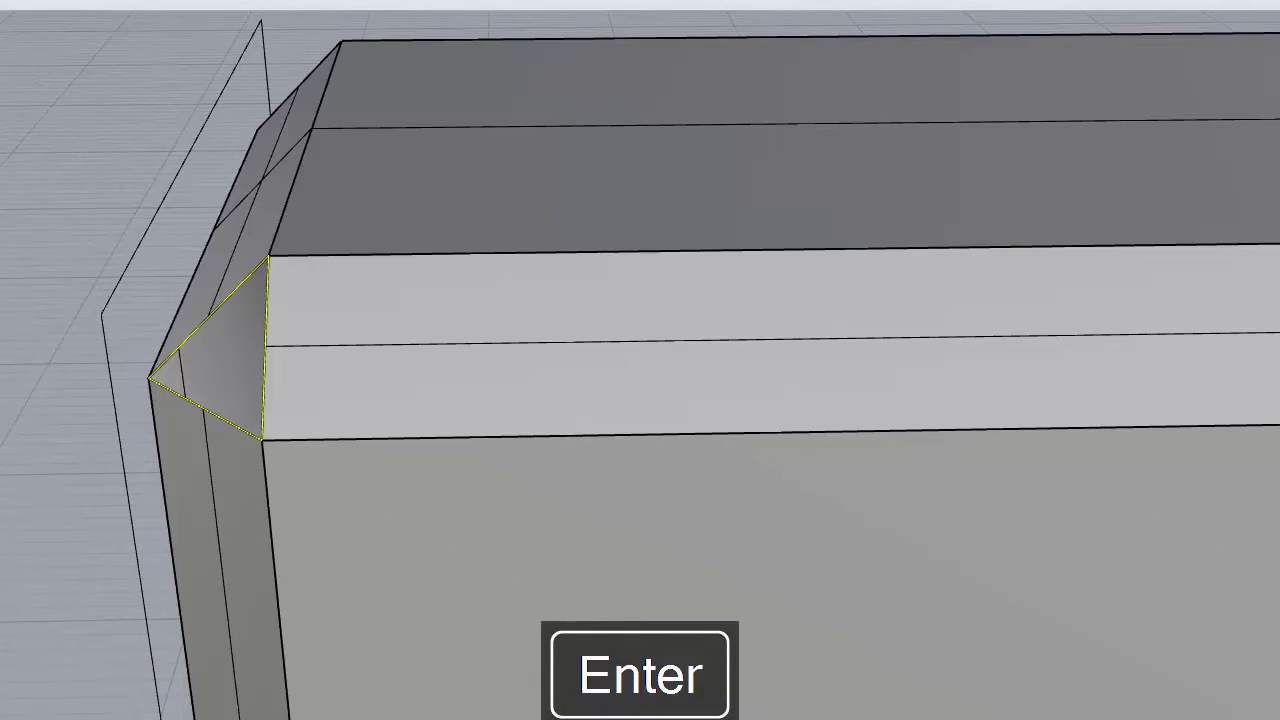
Fill the triangular opening at the wall's upper front inner corner with a Patch surface, keeping the current patch options.
{"action": "left_click", "coordinate": [117, 21]}
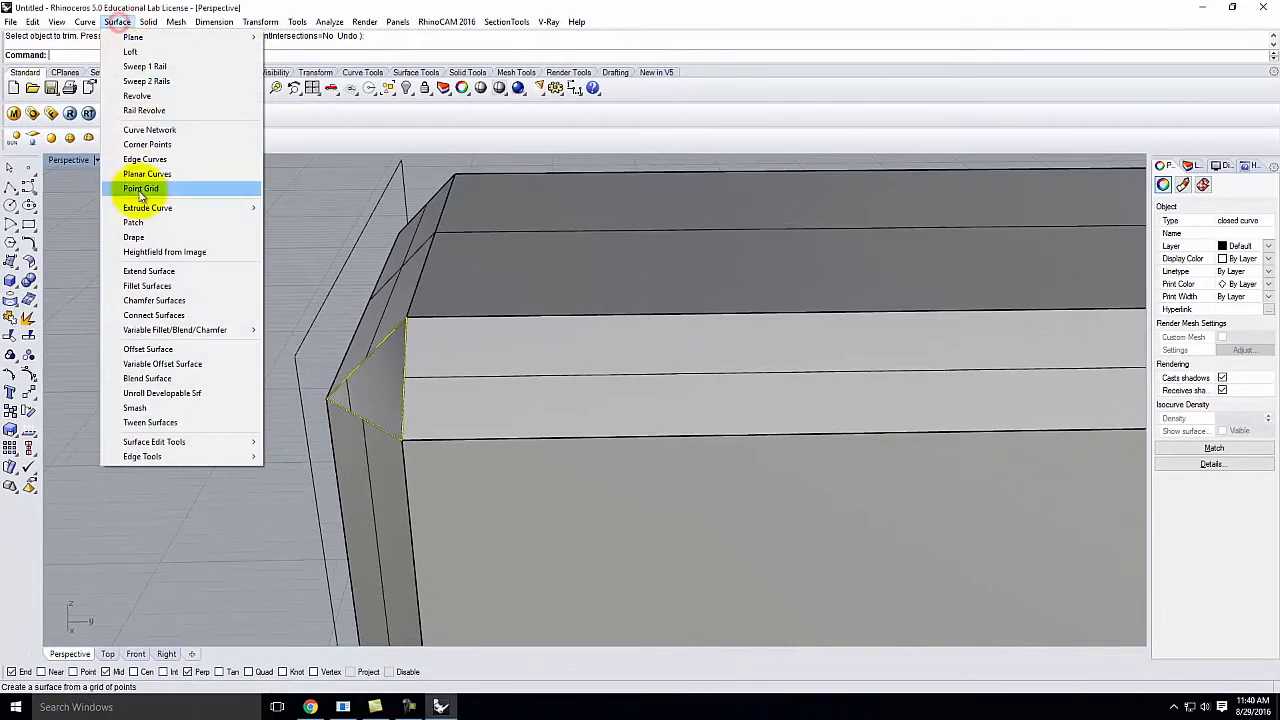
{"action": "left_click", "coordinate": [133, 222]}
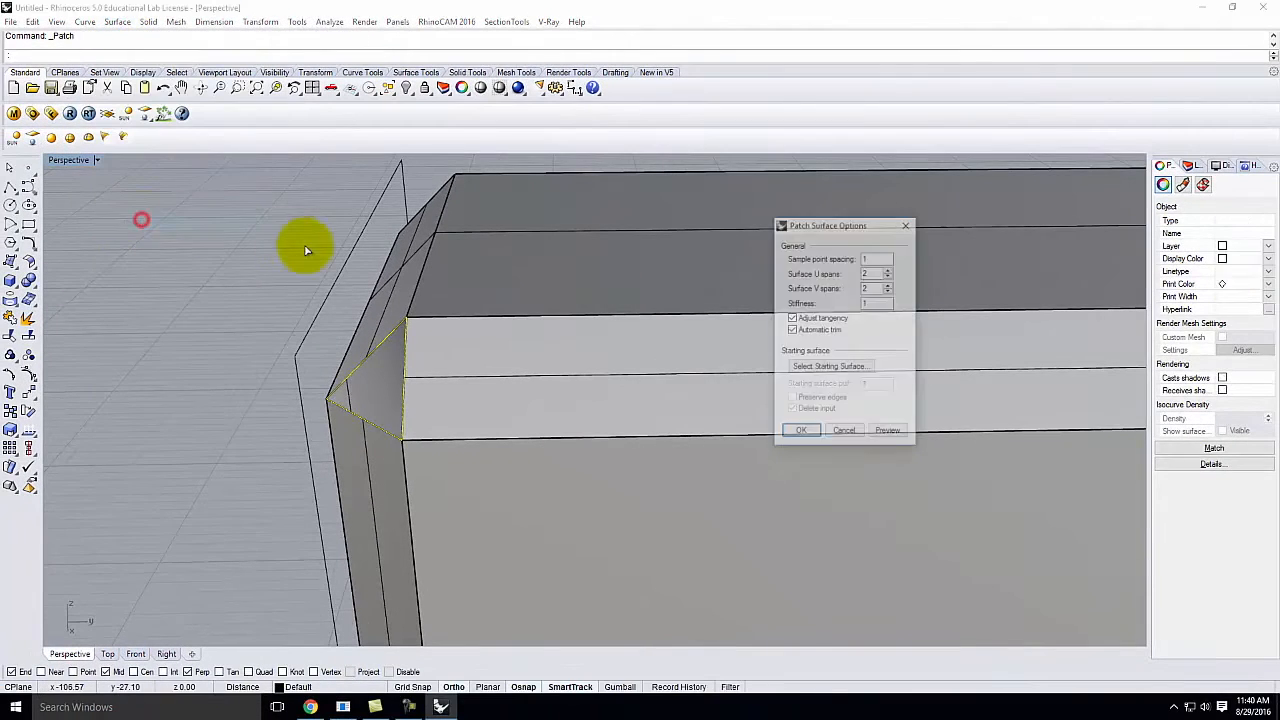
{"action": "left_click", "coordinate": [800, 433]}
Examine both patched upper front corners of the side wall, from the whole form and up close.
{"action": "right_click_drag", "start_coordinate": [508, 375], "coordinate": [686, 334]}
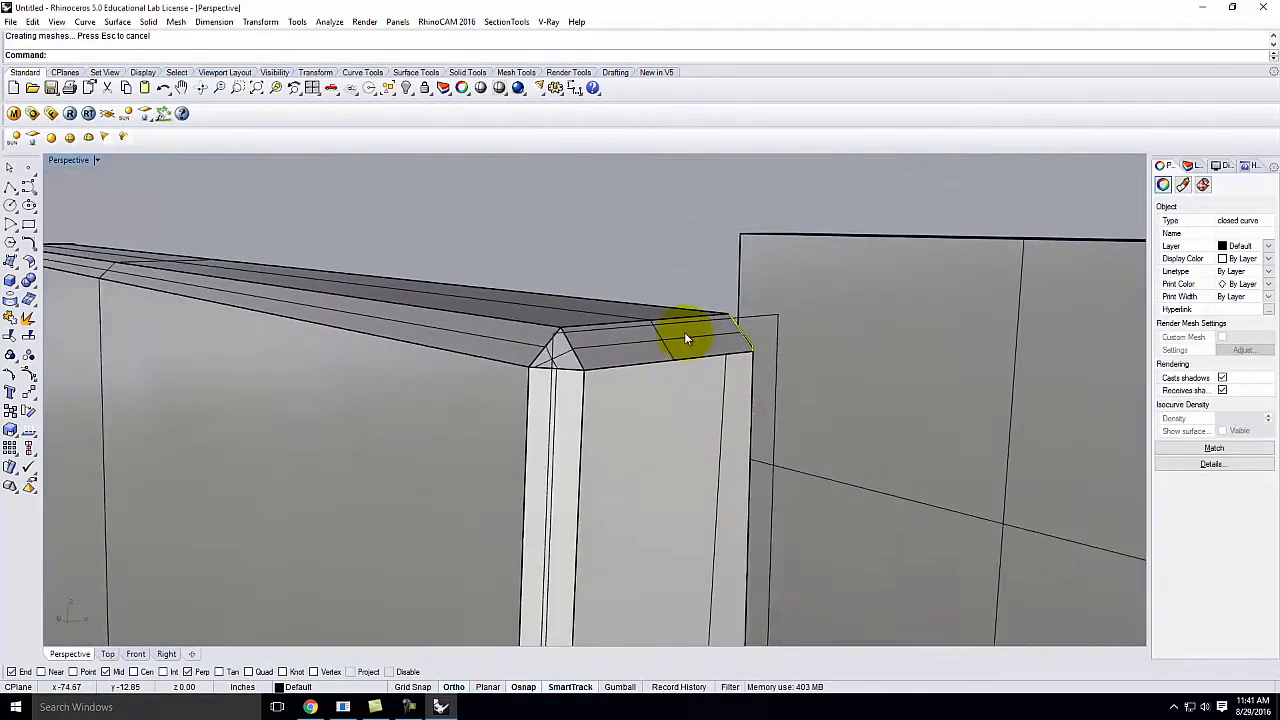
{"action": "right_click_drag", "start_coordinate": [546, 323], "coordinate": [716, 317]}
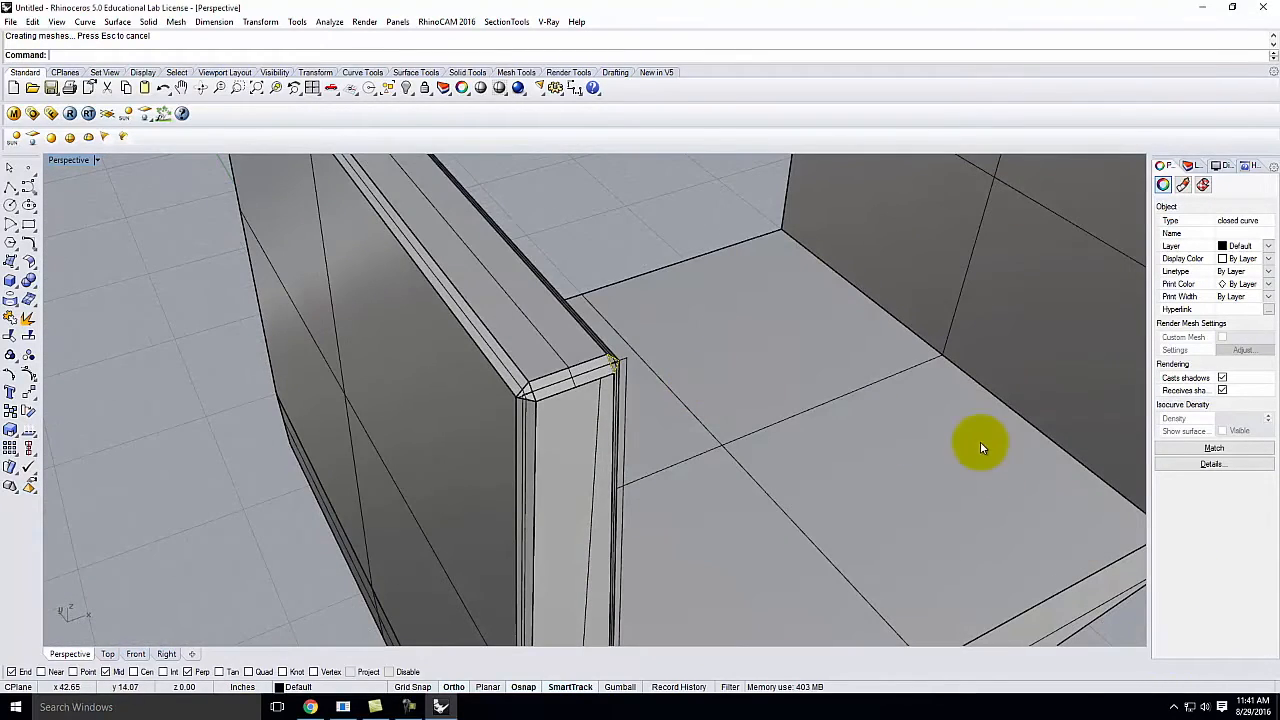
{"action": "scroll", "coordinate": [724, 429], "scroll_direction": "down", "scroll_amount": 3}
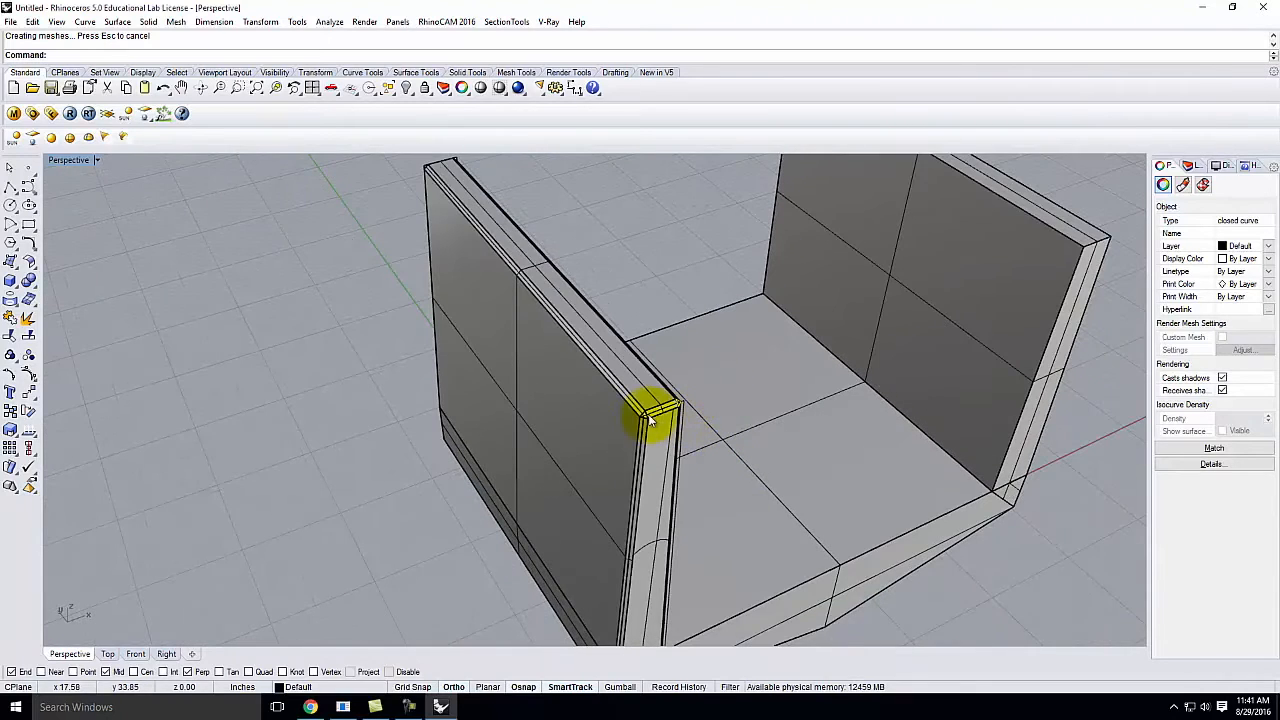
{"action": "scroll", "coordinate": [440, 210], "scroll_direction": "down", "scroll_amount": 4}
{"action": "right_click_drag", "start_coordinate": [500, 277], "coordinate": [586, 491]}
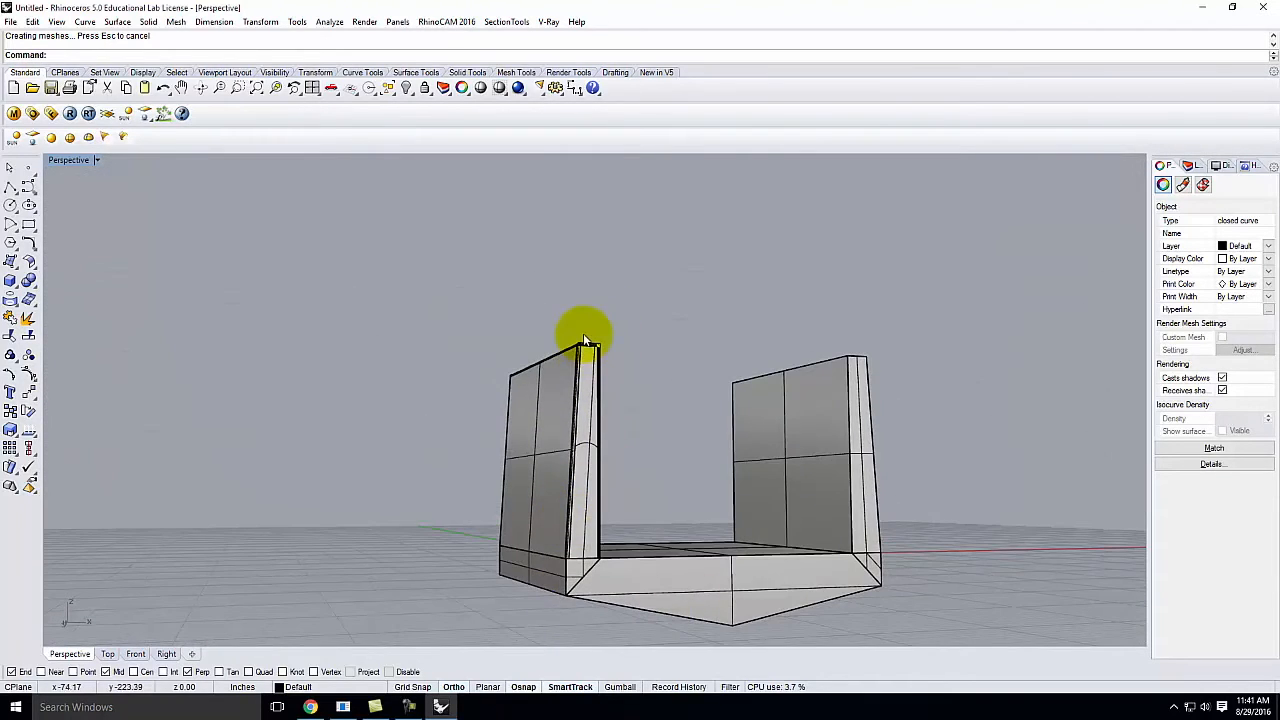
{"action": "right_click_drag", "start_coordinate": [546, 254], "coordinate": [560, 323]}
{"action": "scroll", "coordinate": [600, 335], "scroll_direction": "up", "scroll_amount": 5}
{"action": "scroll", "coordinate": [603, 338], "scroll_direction": "up", "scroll_amount": 3}
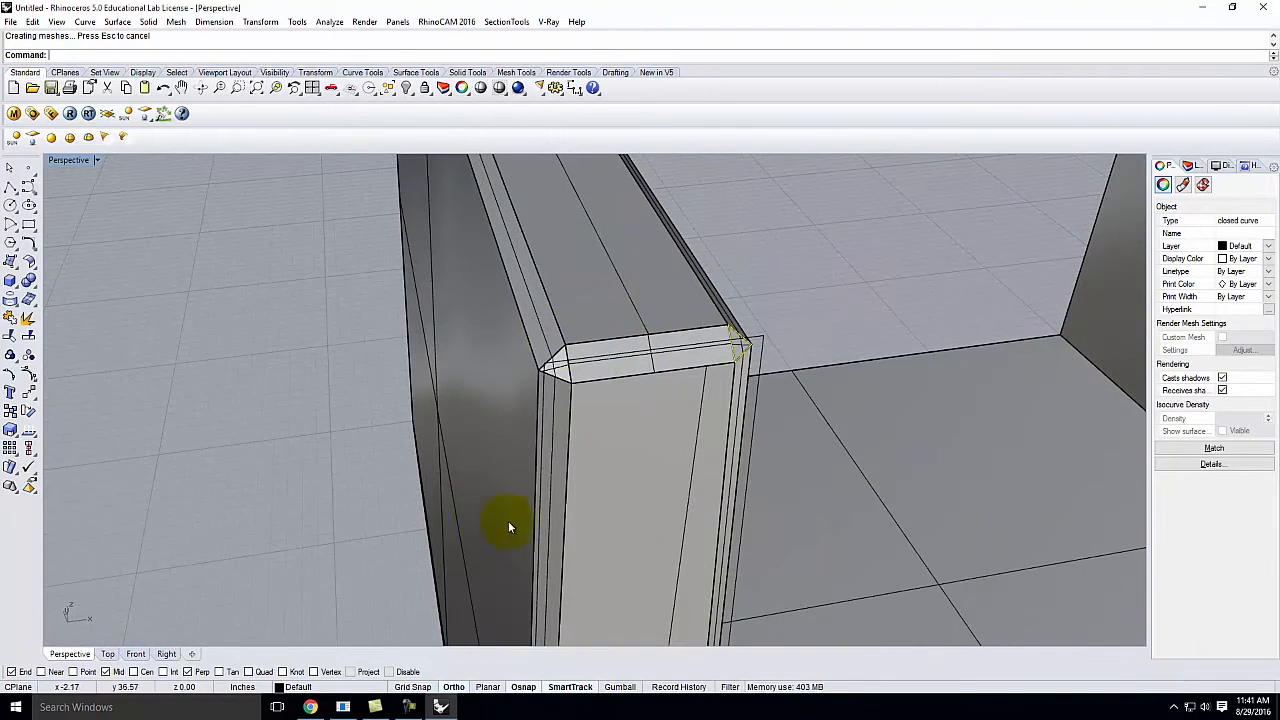
{"action": "left_click", "coordinate": [409, 707]}
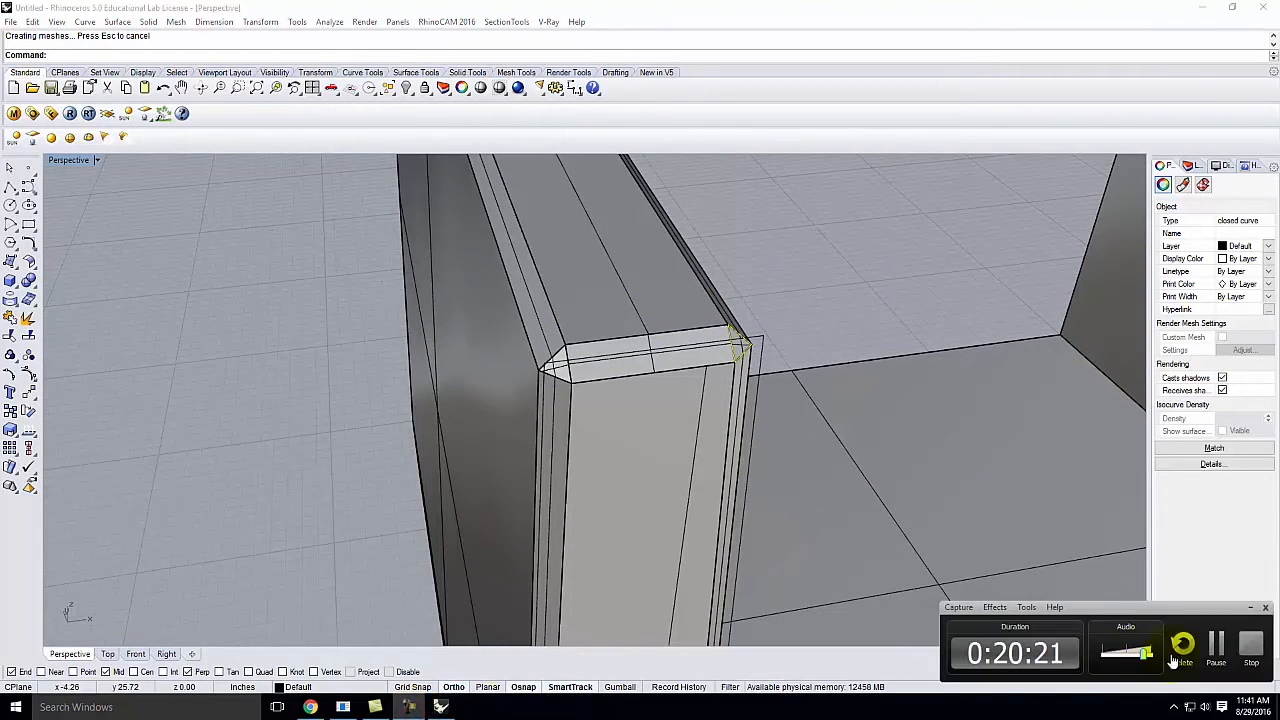
{"action": "left_click", "coordinate": [1217, 648]}
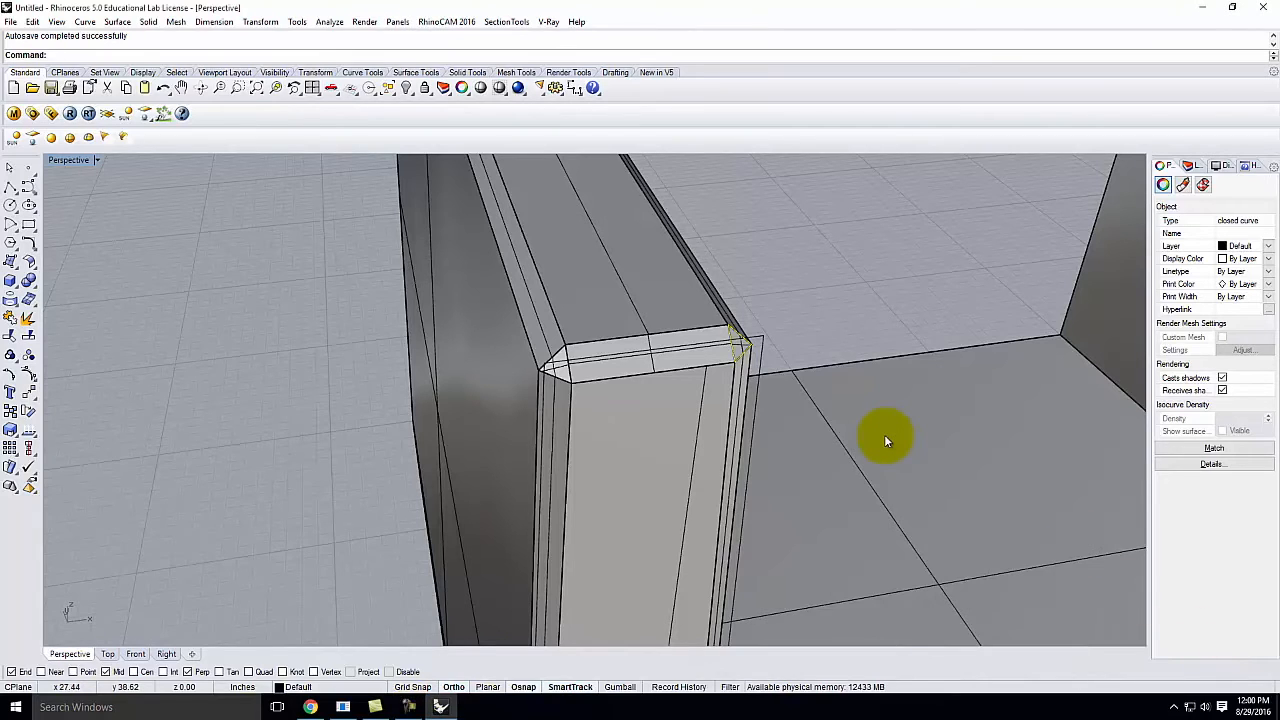
Examine the lower front corner where the chamfered side wall meets the base.
{"action": "right_click_drag", "start_coordinate": [856, 381], "coordinate": [808, 366]}
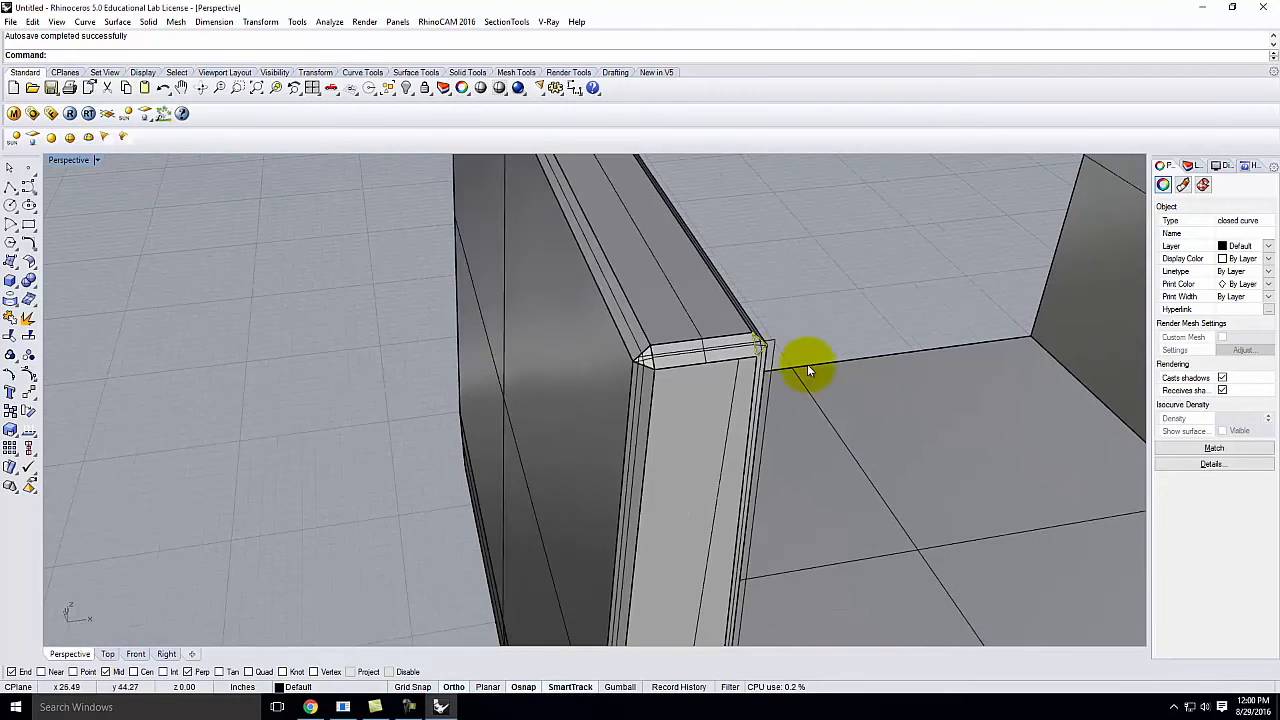
{"action": "right_click_drag", "start_coordinate": [774, 260], "coordinate": [764, 320]}
{"action": "scroll", "coordinate": [601, 245], "scroll_direction": "down", "scroll_amount": 10}
{"action": "scroll", "coordinate": [732, 398], "scroll_direction": "up", "scroll_amount": 5}
{"action": "right_click_drag", "start_coordinate": [717, 452], "coordinate": [587, 452]}
{"action": "scroll", "coordinate": [526, 533], "scroll_direction": "up", "scroll_amount": 9}
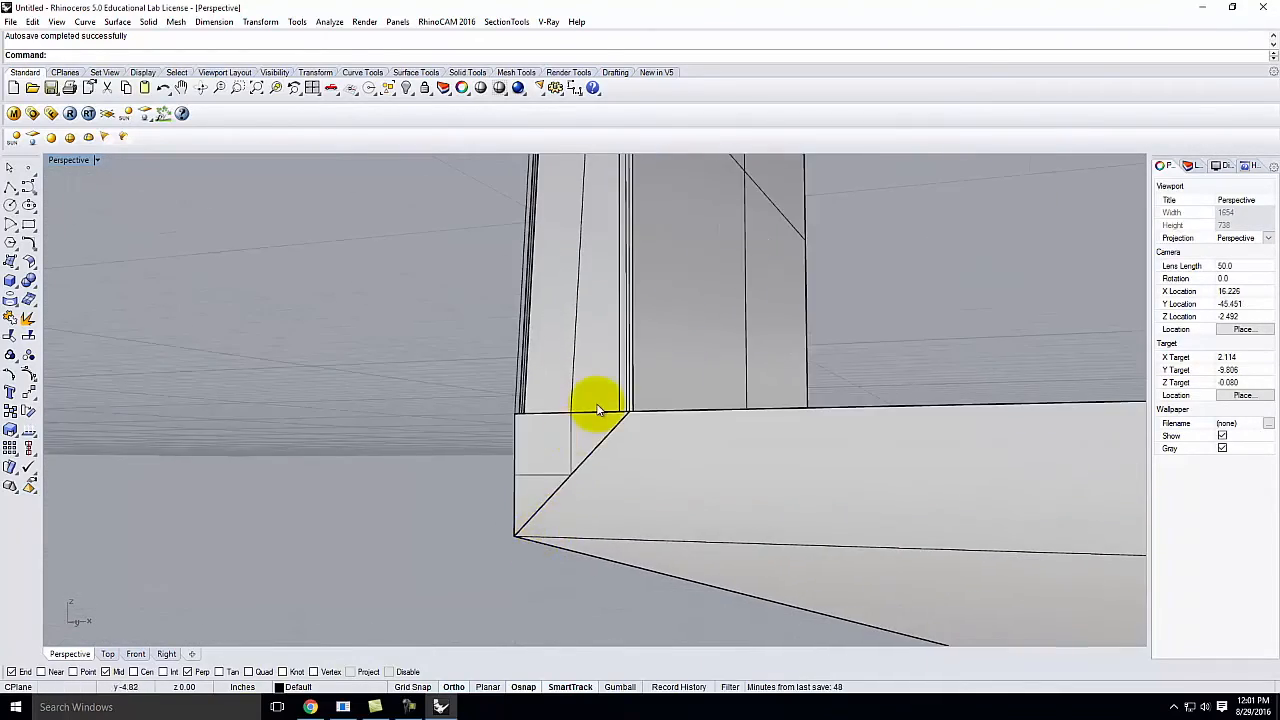
{"action": "scroll", "coordinate": [597, 408], "scroll_direction": "down", "scroll_amount": 7}
{"action": "scroll", "coordinate": [630, 492], "scroll_direction": "down", "scroll_amount": 7}
Chamfer the lower vertical edge between the chamfered wall's outer base band and its front face with 0.50, 0.50 distances.
{"action": "right_click_drag", "start_coordinate": [677, 486], "coordinate": [457, 491]}
{"action": "scroll", "coordinate": [486, 477], "scroll_direction": "up", "scroll_amount": 8}
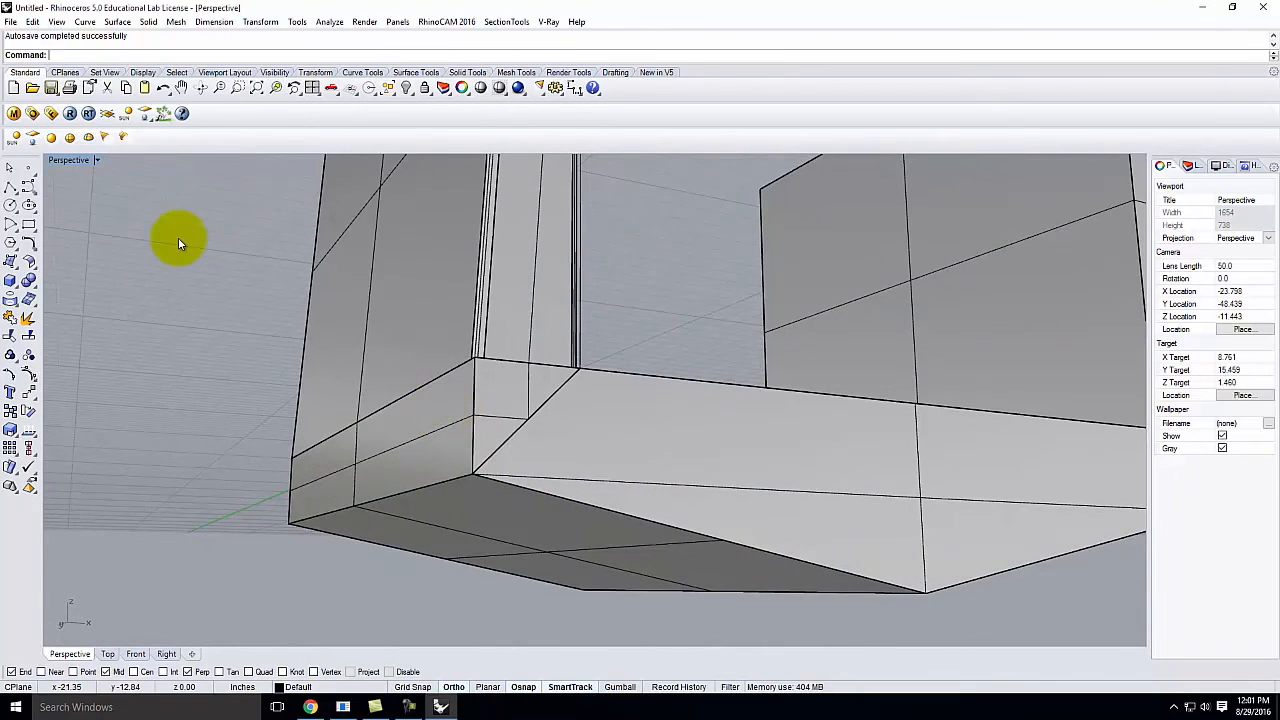
{"action": "type", "text": "ChamferSrf"}
{"action": "key", "text": "Return"}
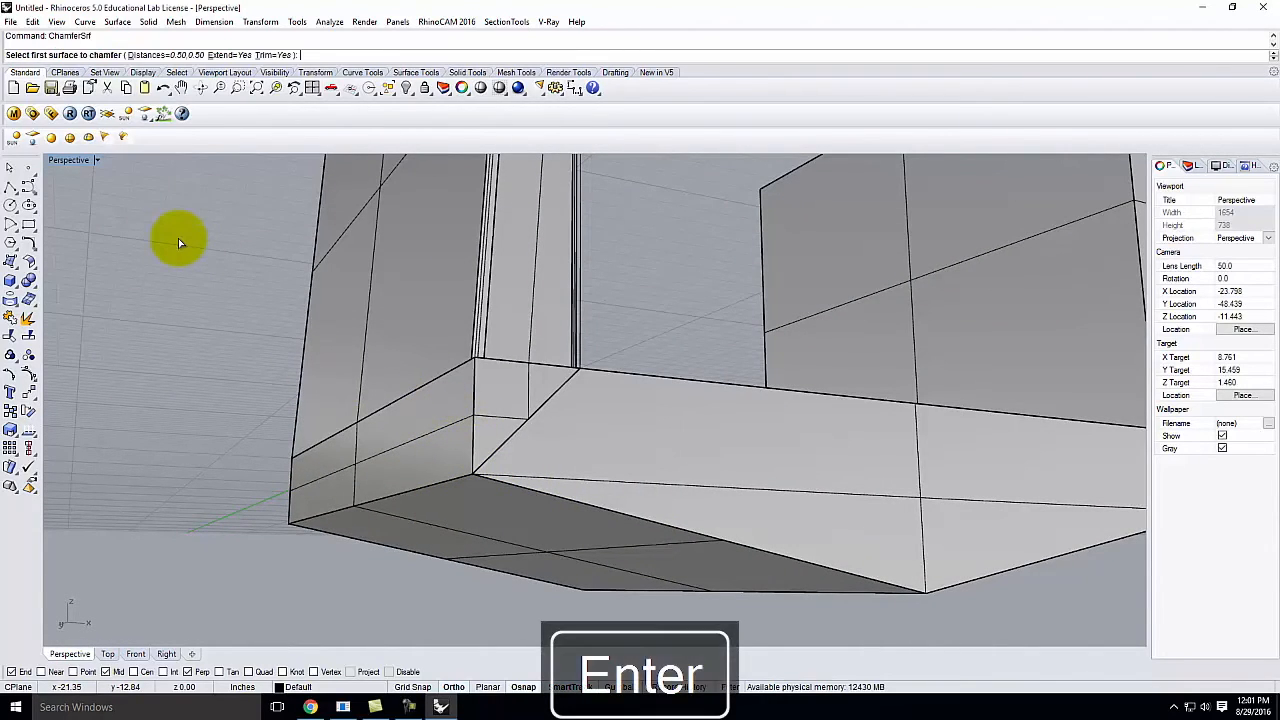
{"action": "left_click", "coordinate": [443, 391]}
{"action": "left_click", "coordinate": [508, 382]}
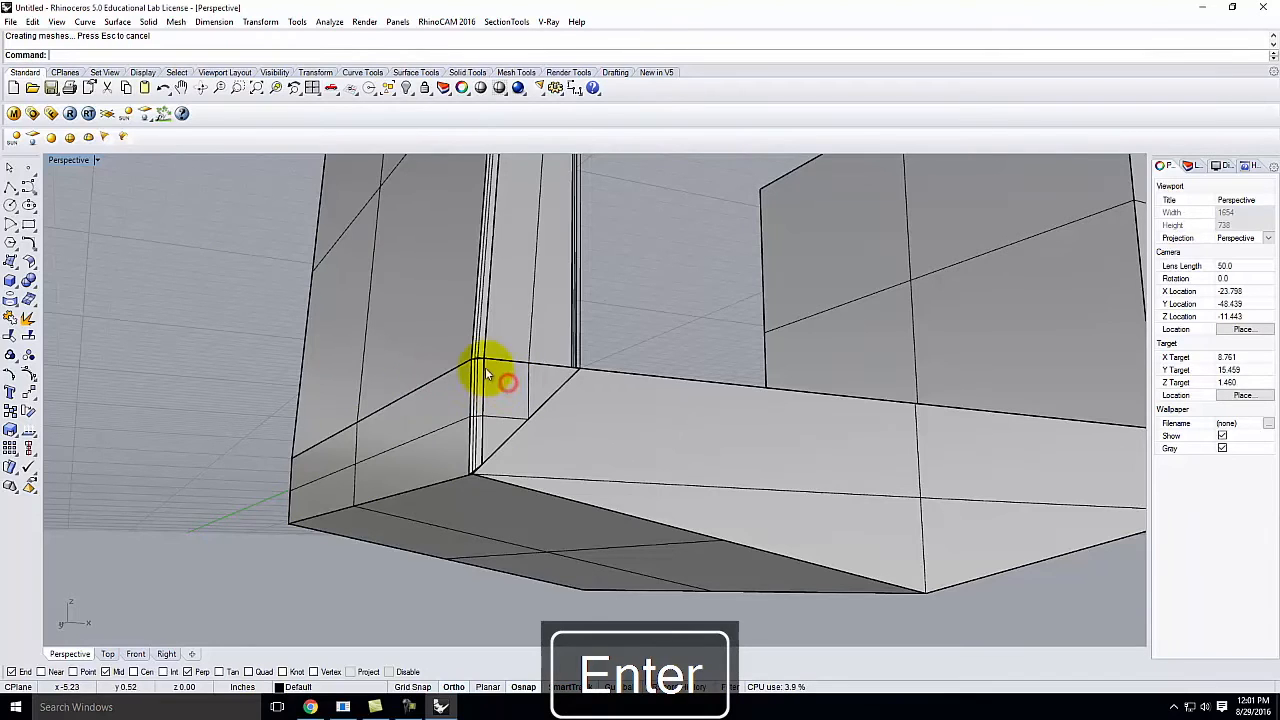
Chamfer both sloping edges between the base's front face and its underside surfaces, reusing the surface chamfer settings.
{"action": "right_click_drag", "start_coordinate": [486, 486], "coordinate": [503, 486]}
{"action": "key", "text": "Return"}
{"action": "left_click", "coordinate": [463, 518]}
{"action": "left_click", "coordinate": [570, 442]}
{"action": "right_click_drag", "start_coordinate": [409, 409], "coordinate": [731, 506]}
{"action": "key", "text": "Return"}
{"action": "left_click", "coordinate": [740, 498]}
{"action": "left_click", "coordinate": [667, 400]}
Chamfer the opposite side wall's front outer vertical edge, first along the base band and then along the wall above it.
{"action": "right_click_drag", "start_coordinate": [967, 398], "coordinate": [728, 443]}
{"action": "key", "text": "Return"}
{"action": "left_click", "coordinate": [960, 482]}
{"action": "left_click", "coordinate": [815, 478]}
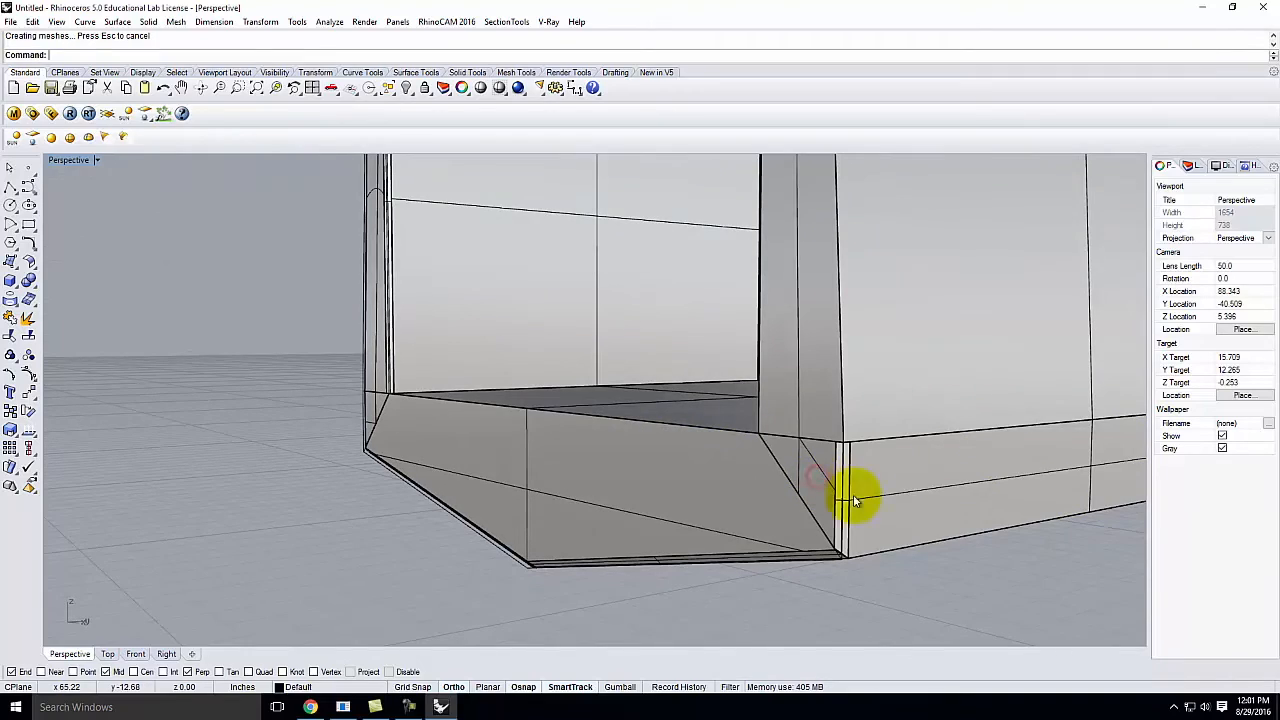
{"action": "key", "text": "Return"}
{"action": "left_click", "coordinate": [866, 416]}
{"action": "left_click", "coordinate": [815, 399]}
Examine how the vertical and underside chamfers meet at the base's lower front corner below the first wall.
{"action": "right_click_drag", "start_coordinate": [699, 459], "coordinate": [706, 459]}
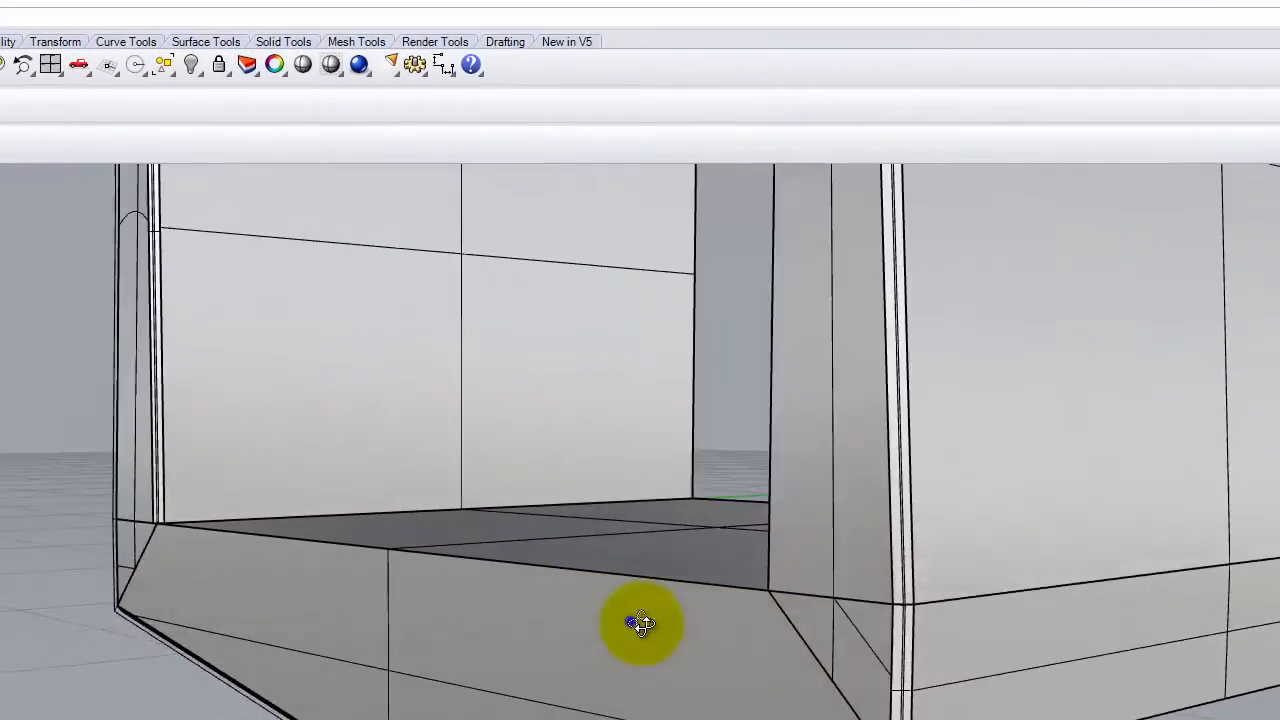
{"action": "right_click_drag", "start_coordinate": [640, 623], "coordinate": [198, 552]}
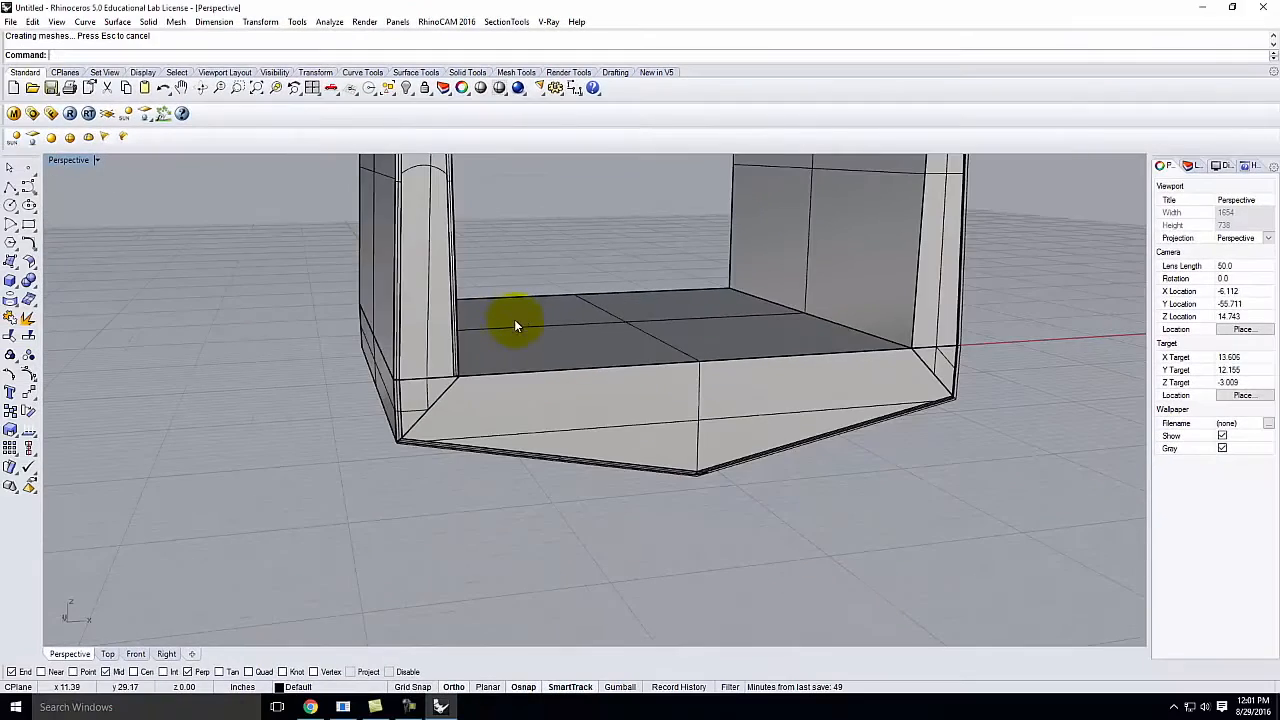
{"action": "scroll", "coordinate": [396, 437], "scroll_direction": "up", "scroll_amount": 4}
{"action": "scroll", "coordinate": [370, 404], "scroll_direction": "up", "scroll_amount": 6}
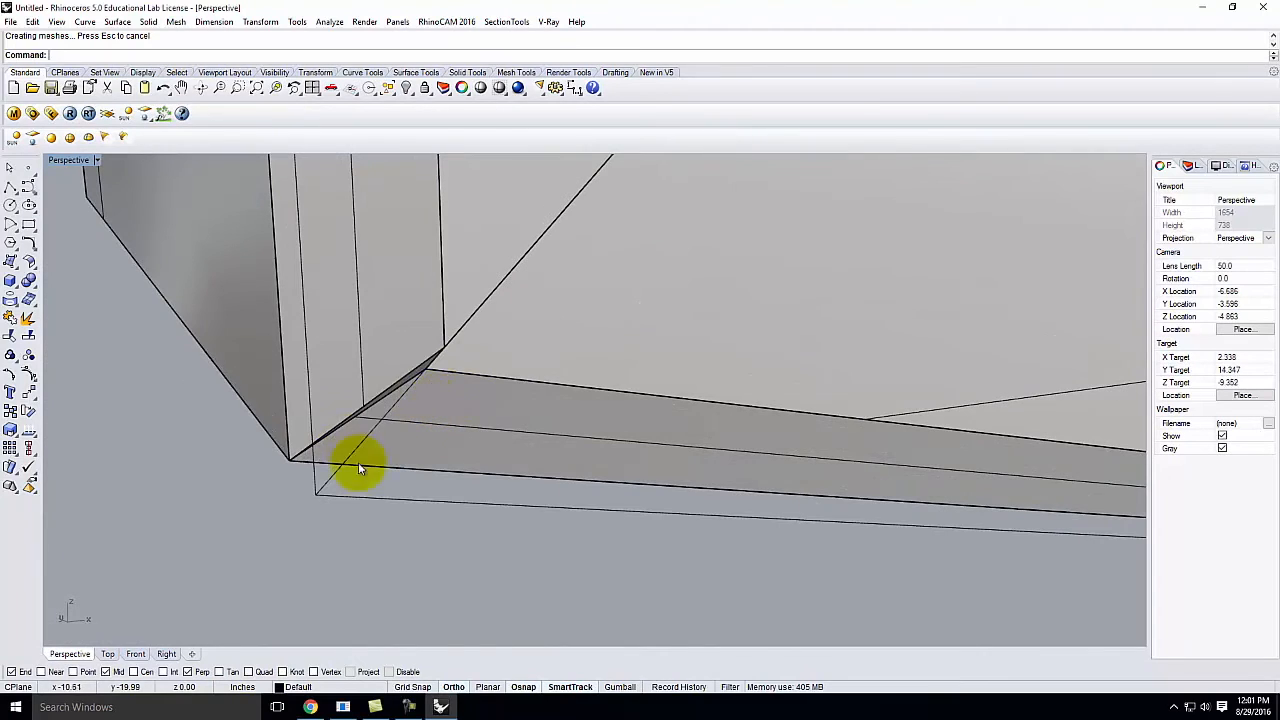
{"action": "left_click", "coordinate": [222, 491]}
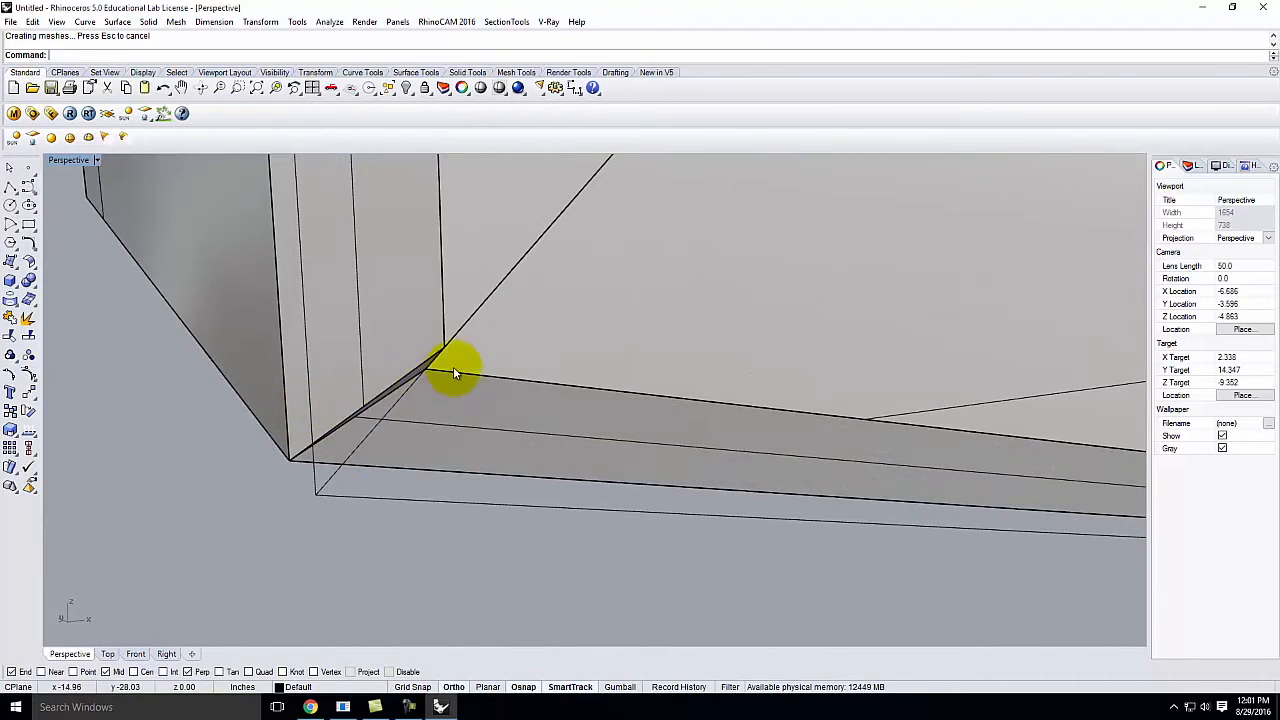
{"action": "right_click_drag", "start_coordinate": [453, 373], "coordinate": [450, 369]}
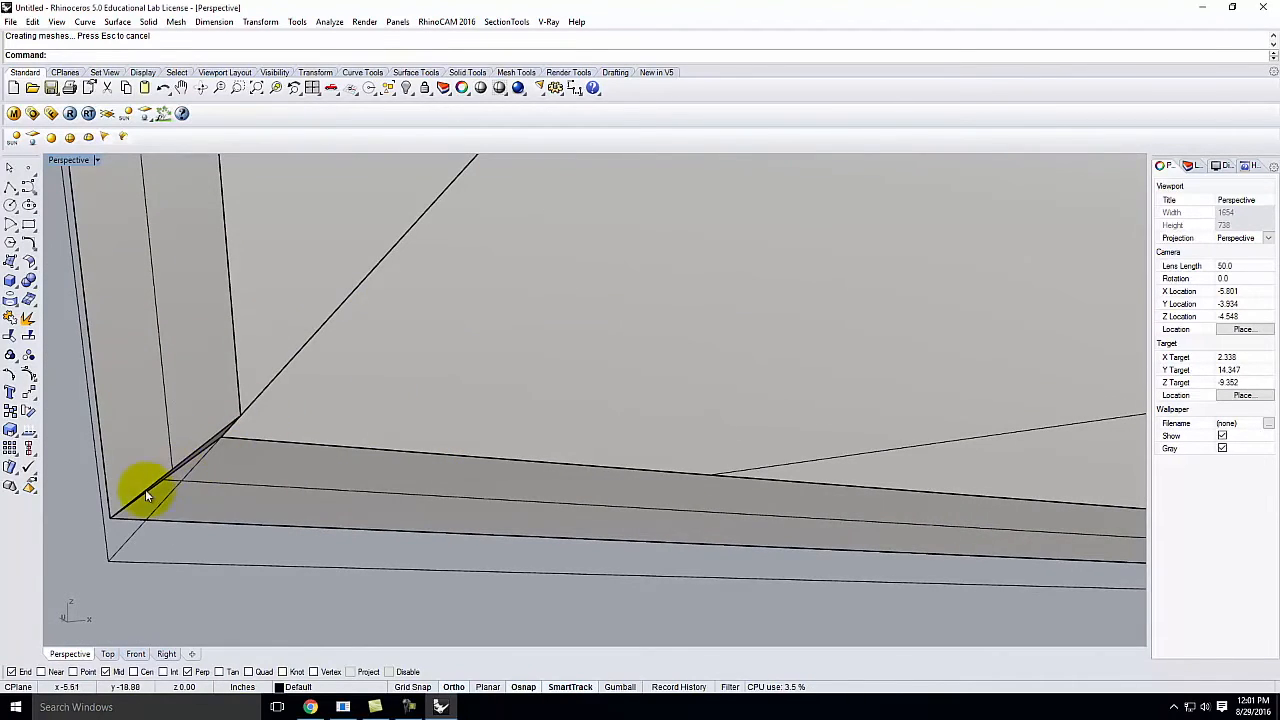
{"action": "scroll", "coordinate": [235, 424], "scroll_direction": "down", "scroll_amount": 2}
{"action": "right_click_drag", "start_coordinate": [235, 425], "coordinate": [243, 451]}
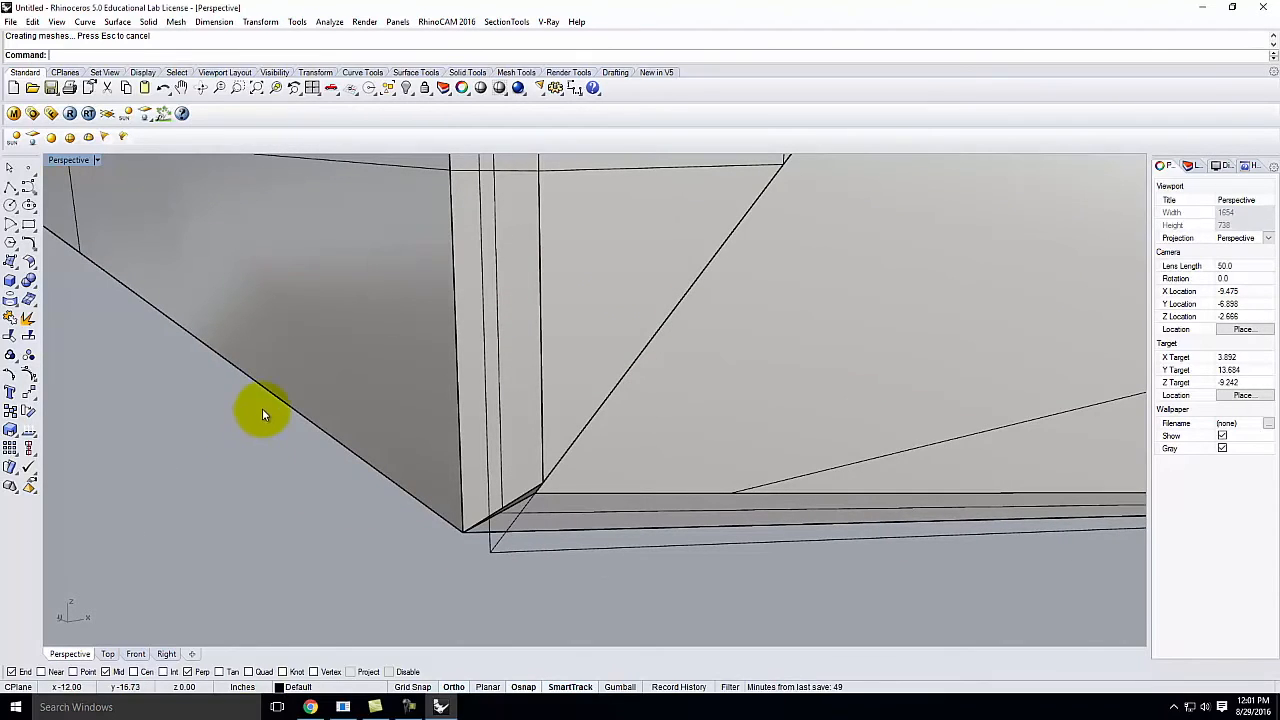
Compare how the vertical and underside chamfers meet at the base's two lower front corners, one below each side wall.
{"action": "scroll", "coordinate": [262, 414], "scroll_direction": "down", "scroll_amount": 10}
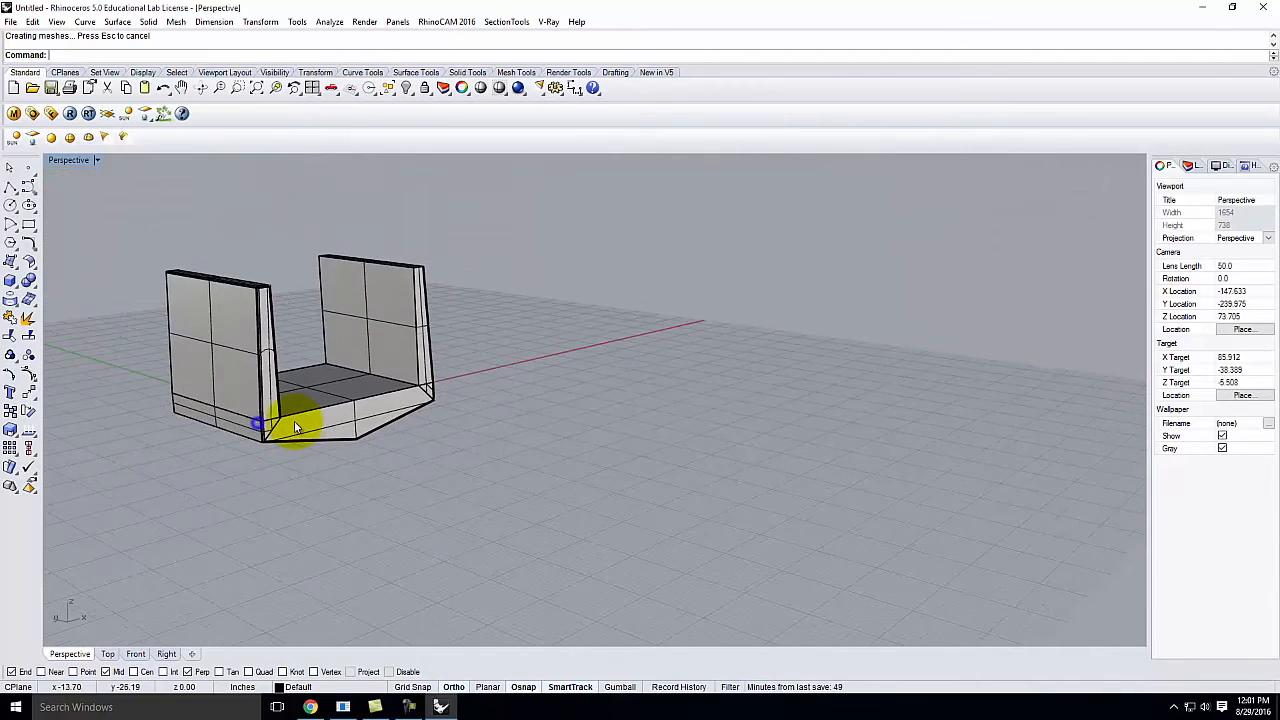
{"action": "scroll", "coordinate": [295, 428], "scroll_direction": "down", "scroll_amount": 5}
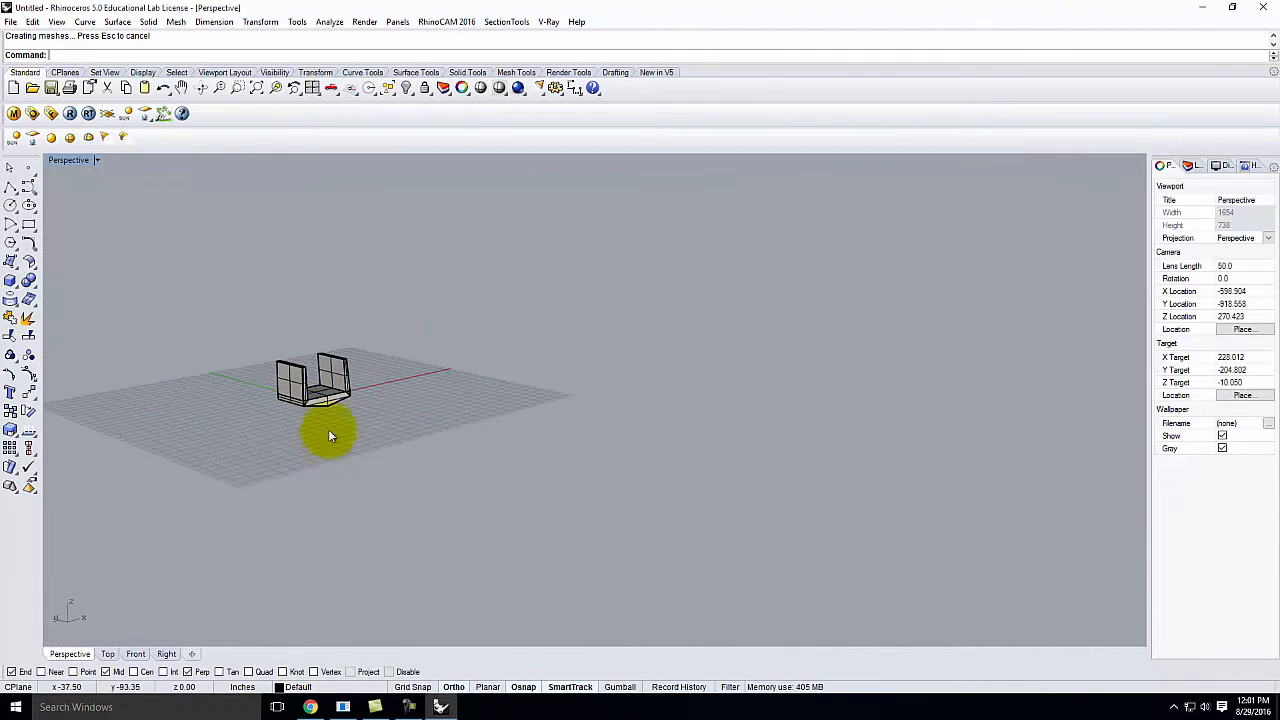
{"action": "scroll", "coordinate": [329, 435], "scroll_direction": "up", "scroll_amount": 15}
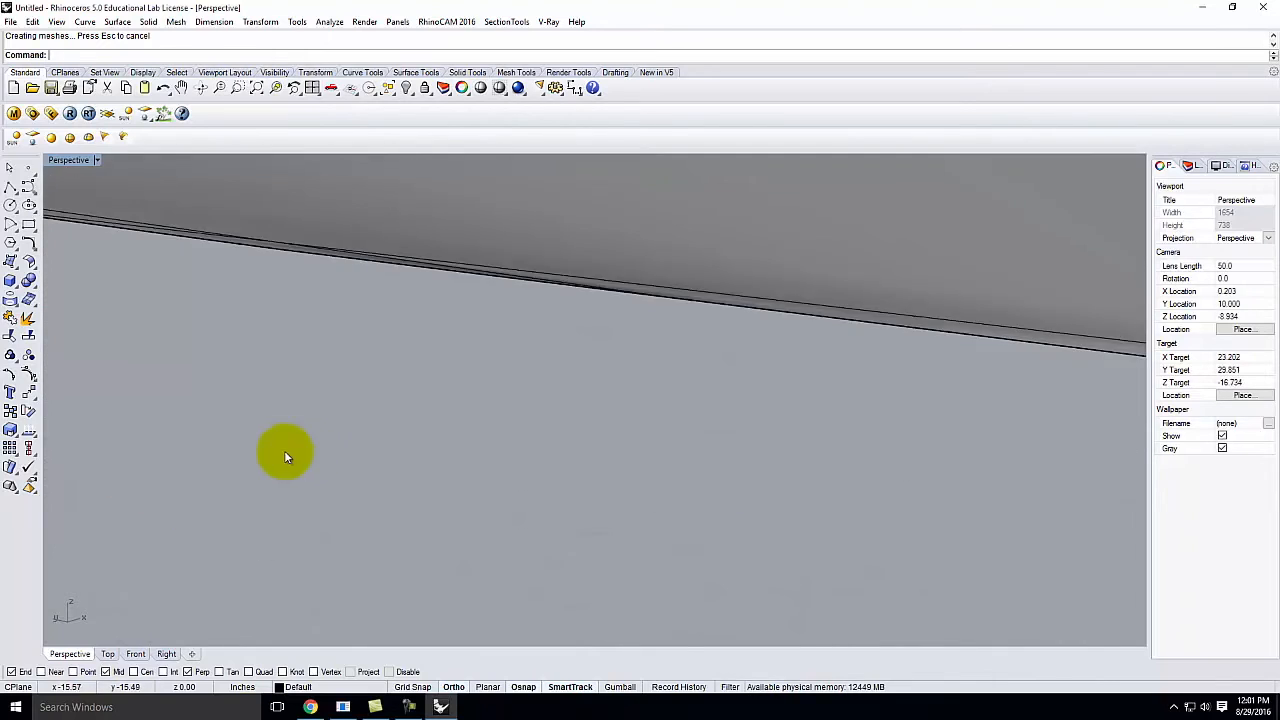
{"action": "scroll", "coordinate": [300, 458], "scroll_direction": "down", "scroll_amount": 2}
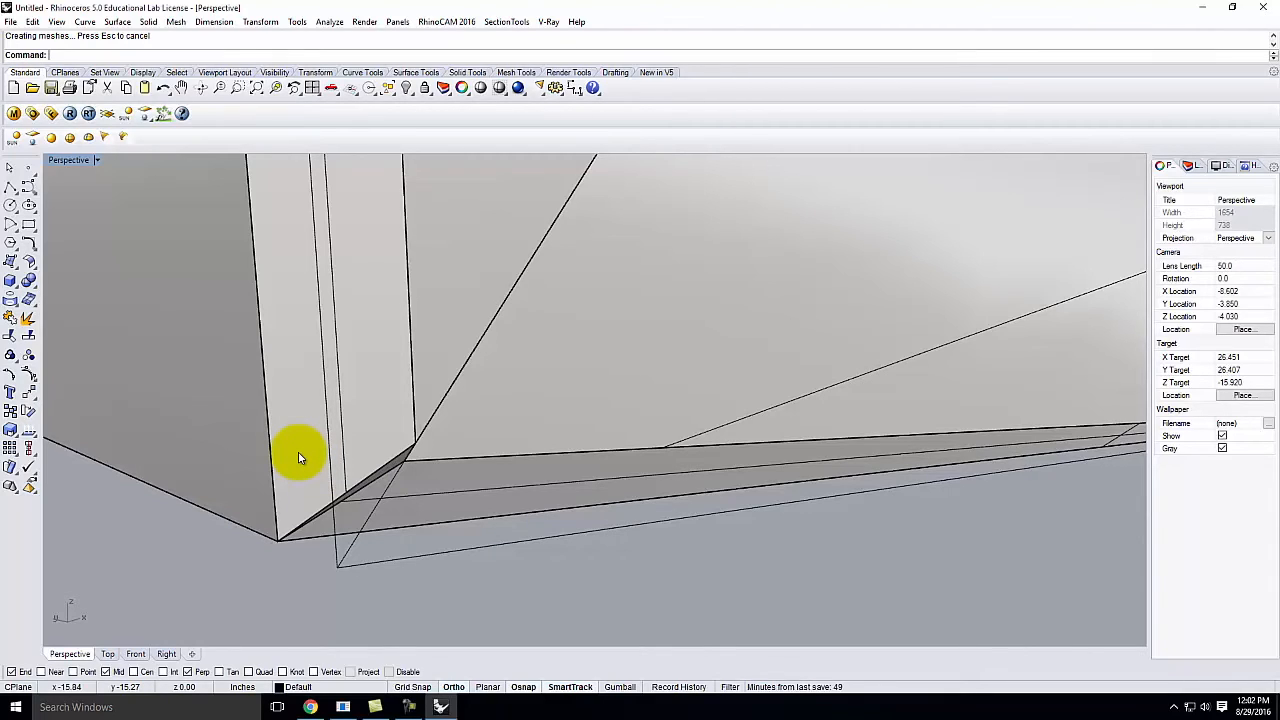
{"action": "scroll", "coordinate": [361, 368], "scroll_direction": "down", "scroll_amount": 4}
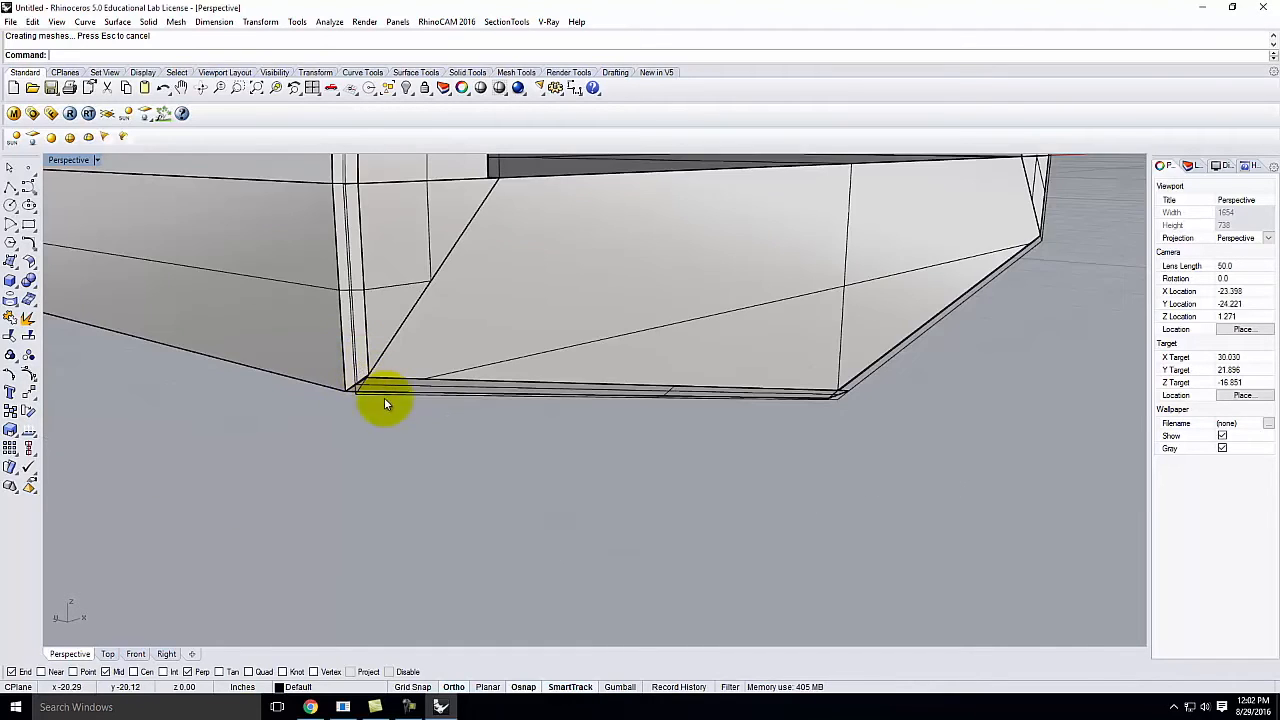
{"action": "scroll", "coordinate": [385, 402], "scroll_direction": "up", "scroll_amount": 4}
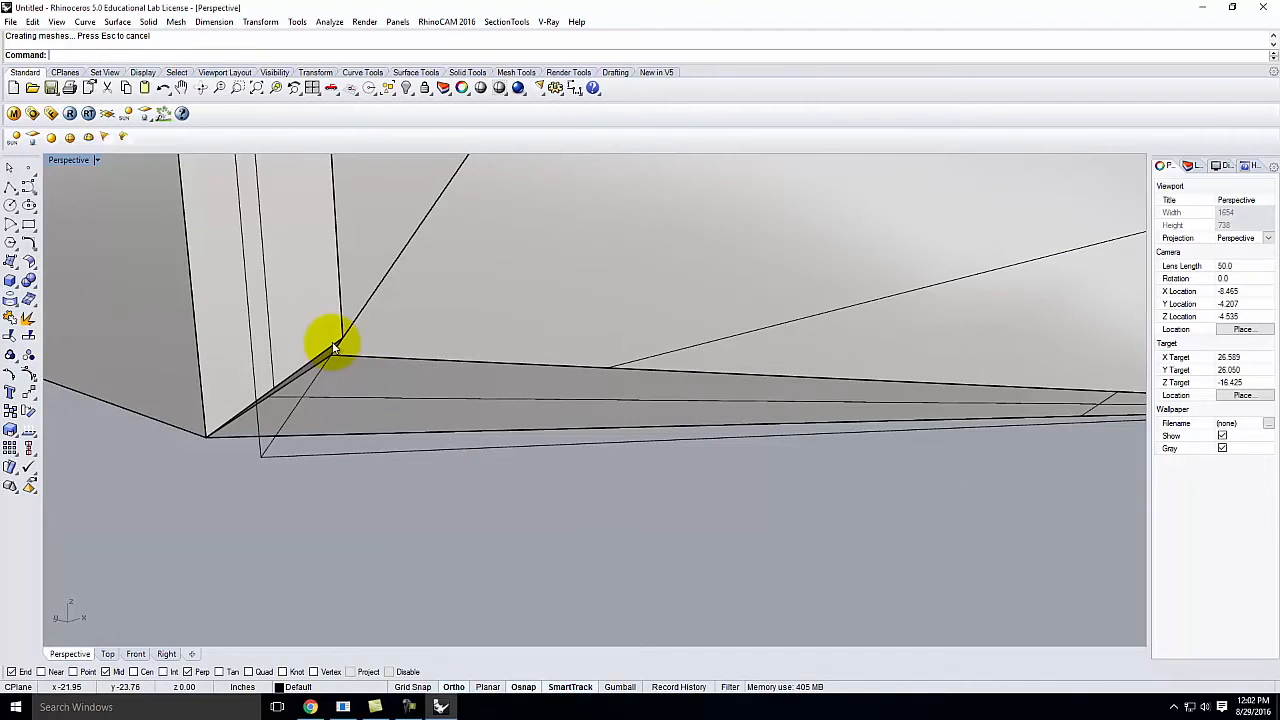
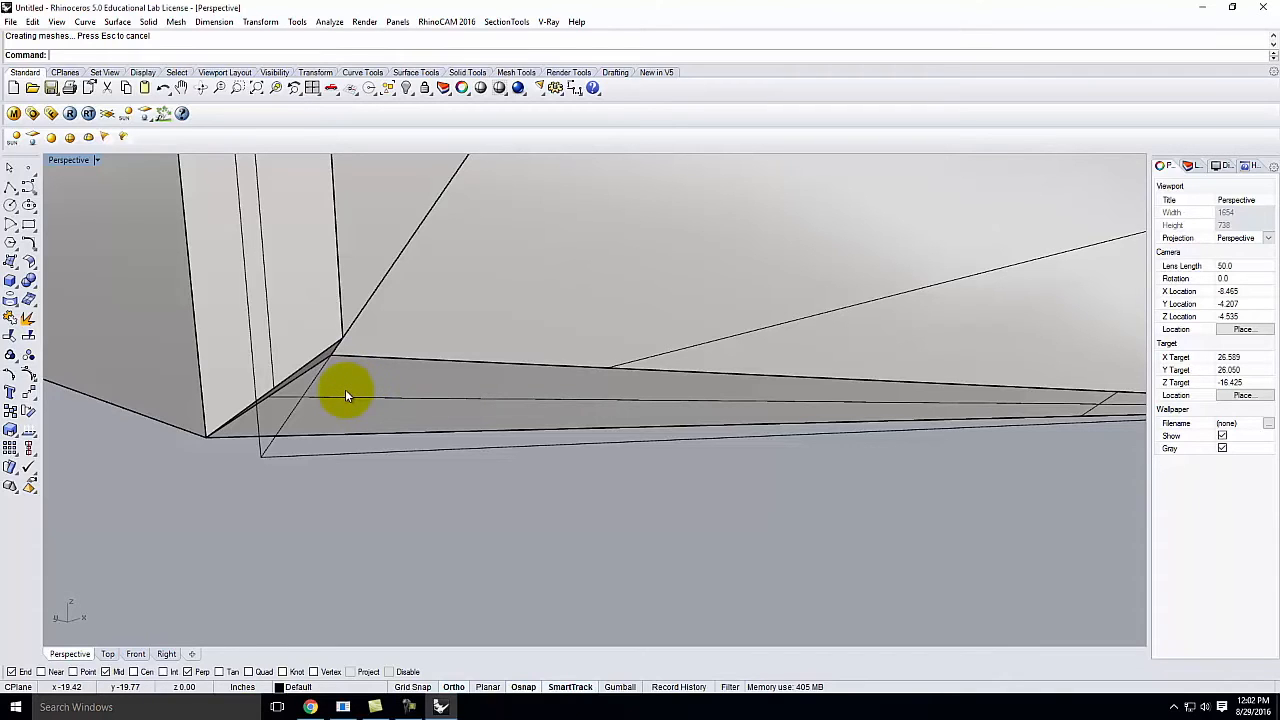
{"action": "scroll", "coordinate": [218, 328], "scroll_direction": "down", "scroll_amount": 2}
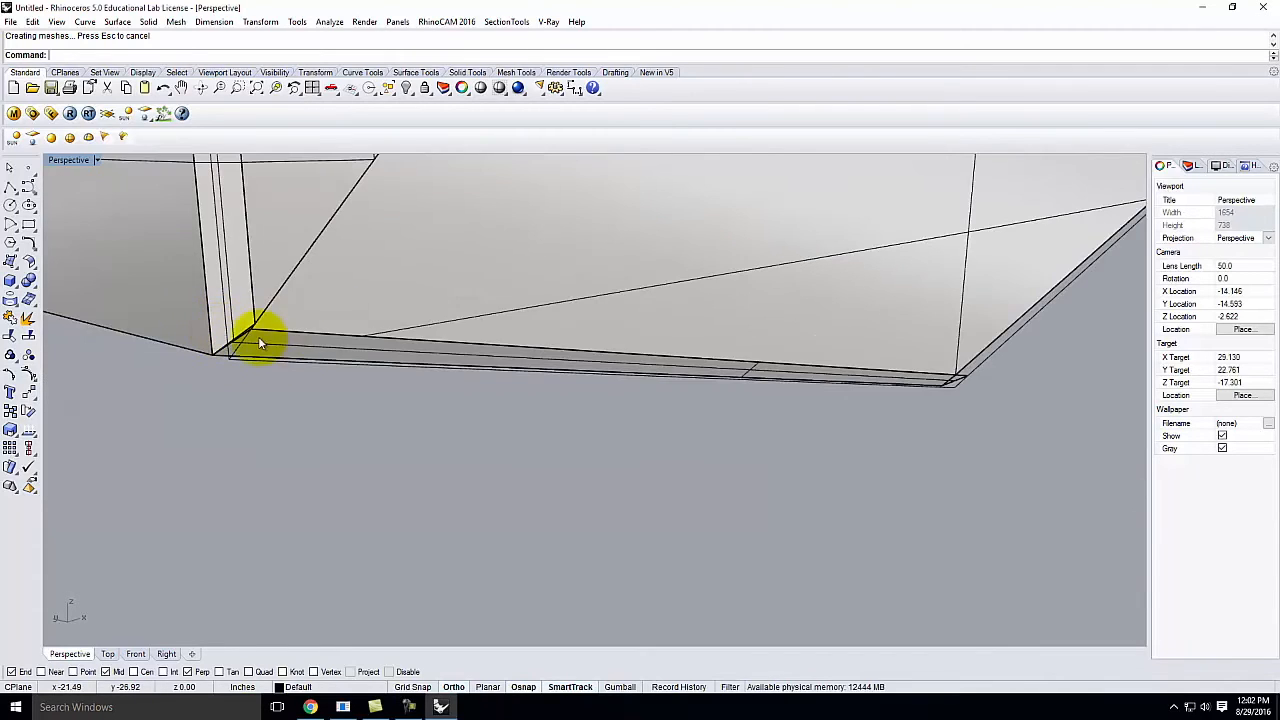
{"action": "scroll", "coordinate": [247, 334], "scroll_direction": "up", "scroll_amount": 3}
{"action": "scroll", "coordinate": [271, 318], "scroll_direction": "down", "scroll_amount": 2}
{"action": "right_click_drag", "start_coordinate": [754, 357], "coordinate": [555, 362]}
{"action": "scroll", "coordinate": [754, 382], "scroll_direction": "up", "scroll_amount": 6}
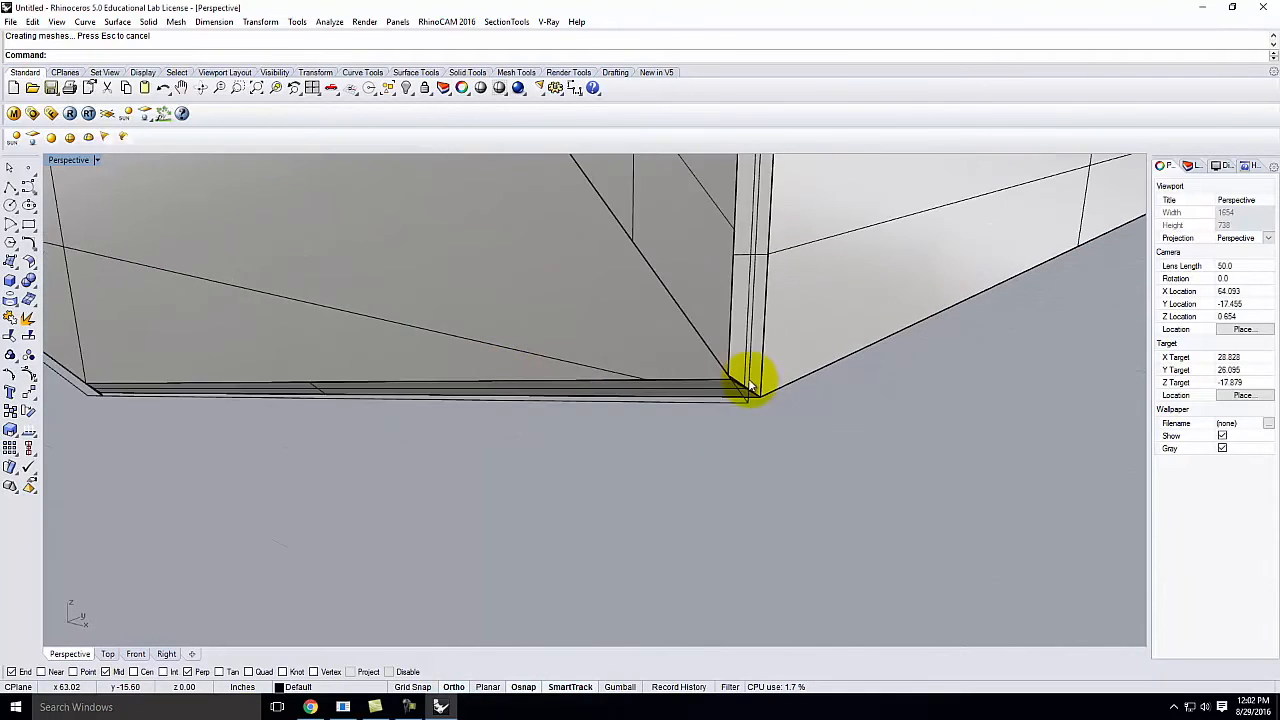
{"action": "scroll", "coordinate": [726, 388], "scroll_direction": "down", "scroll_amount": 3}
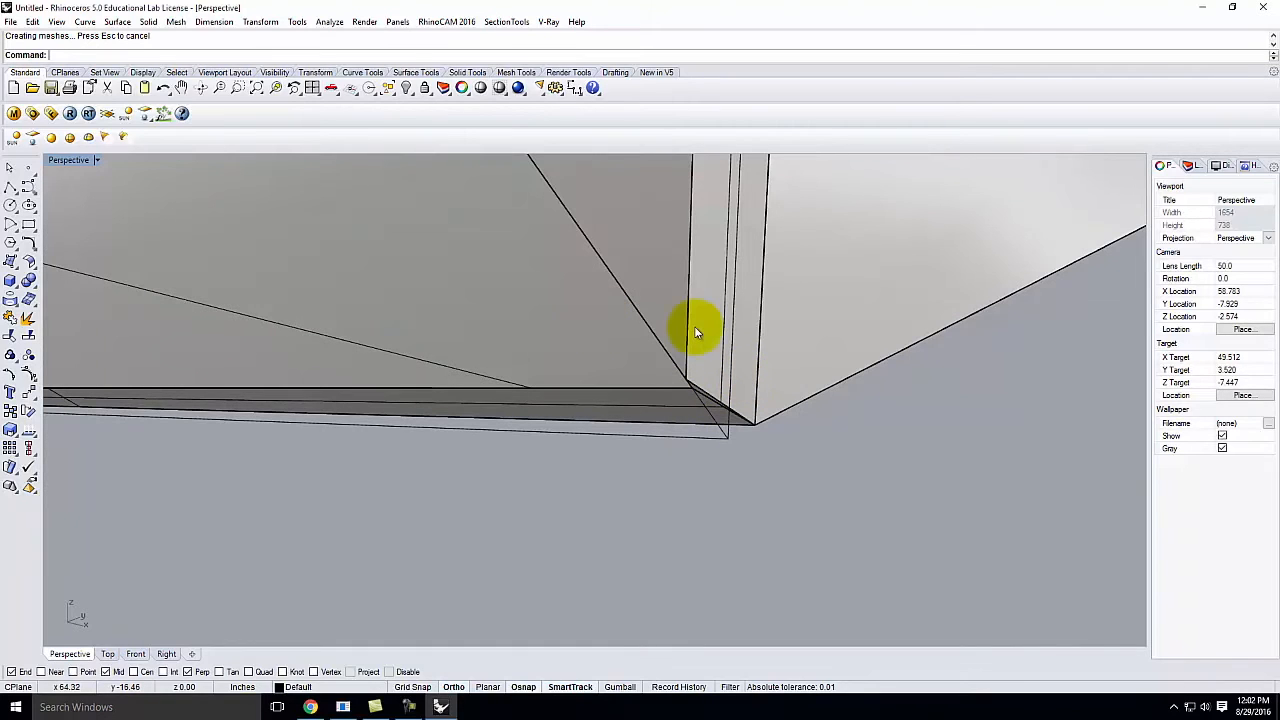
{"action": "right_click_drag", "start_coordinate": [533, 336], "coordinate": [851, 320]}
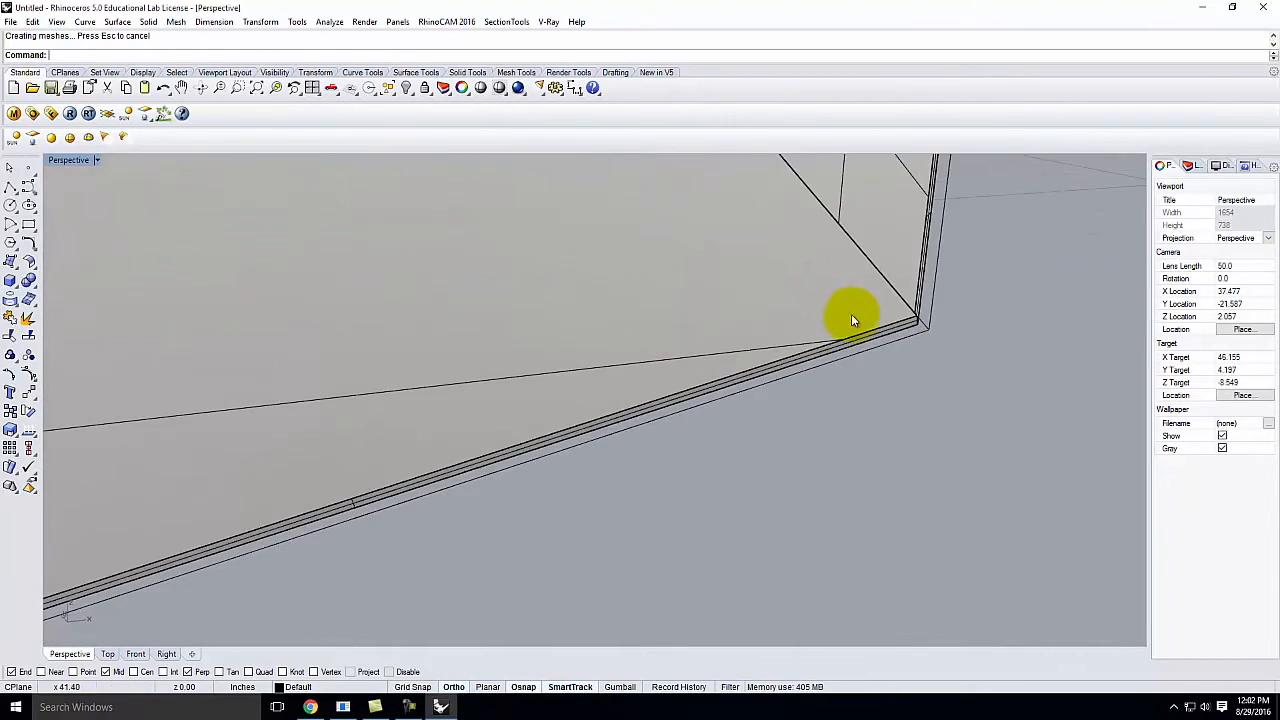
{"action": "scroll", "coordinate": [851, 320], "scroll_direction": "down", "scroll_amount": 5}
{"action": "scroll", "coordinate": [63, 414], "scroll_direction": "up", "scroll_amount": 5}
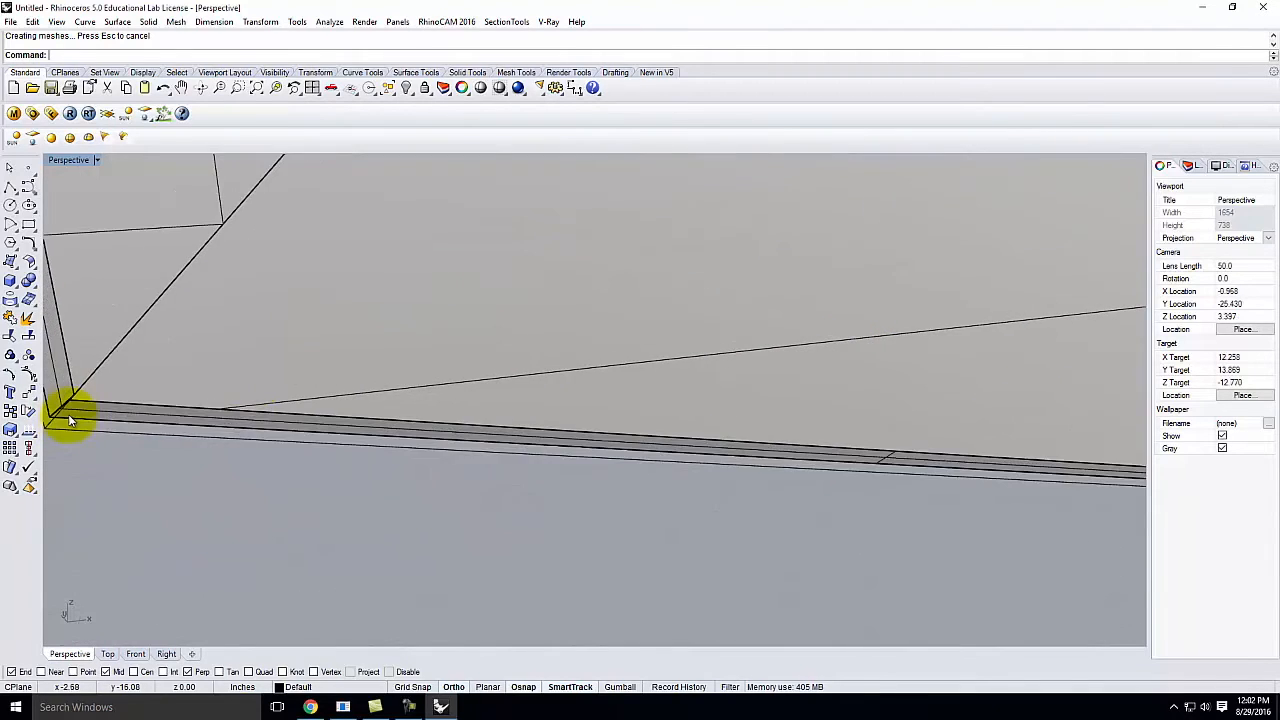
Draw a straight polyline across the base's front face, from the vertical chamfer's lower inner corner to the endpoint at the base's lower middle bend.
{"action": "scroll", "coordinate": [259, 394], "scroll_direction": "down", "scroll_amount": 5}
{"action": "scroll", "coordinate": [174, 389], "scroll_direction": "up", "scroll_amount": 9}
{"action": "scroll", "coordinate": [174, 389], "scroll_direction": "down", "scroll_amount": 3}
{"action": "scroll", "coordinate": [182, 374], "scroll_direction": "up", "scroll_amount": 3}
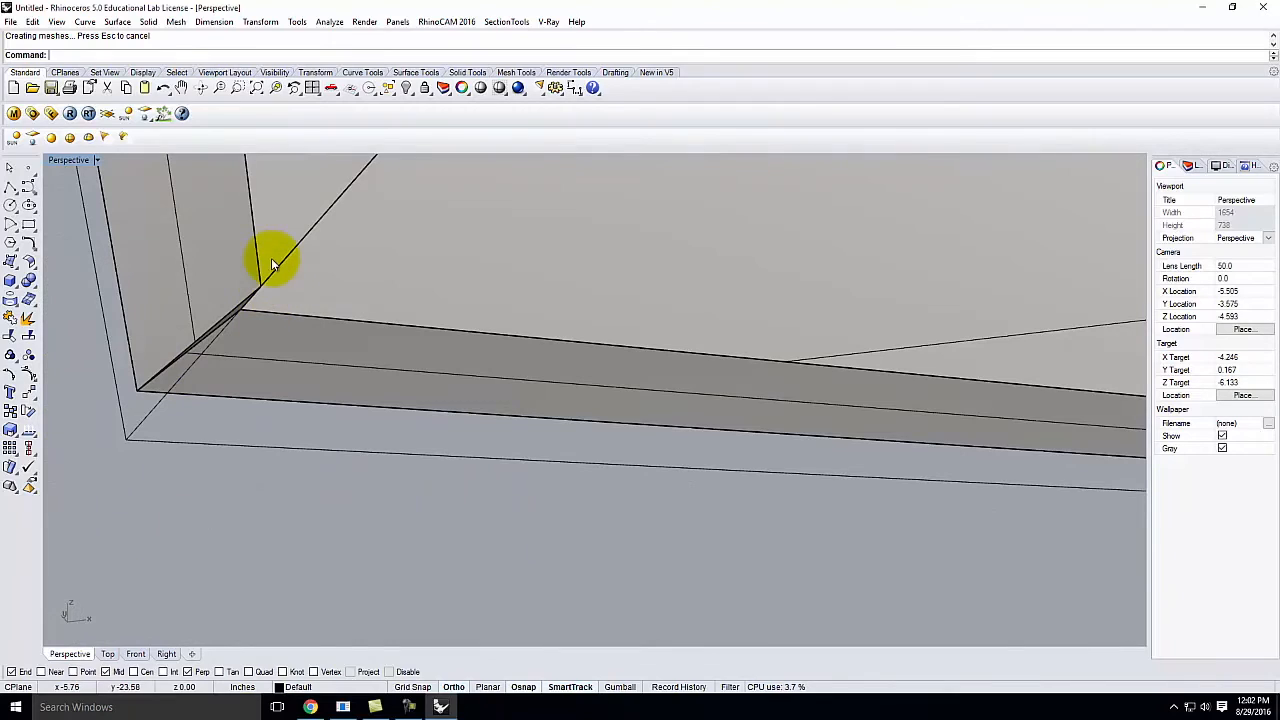
{"action": "left_click", "coordinate": [9, 187]}
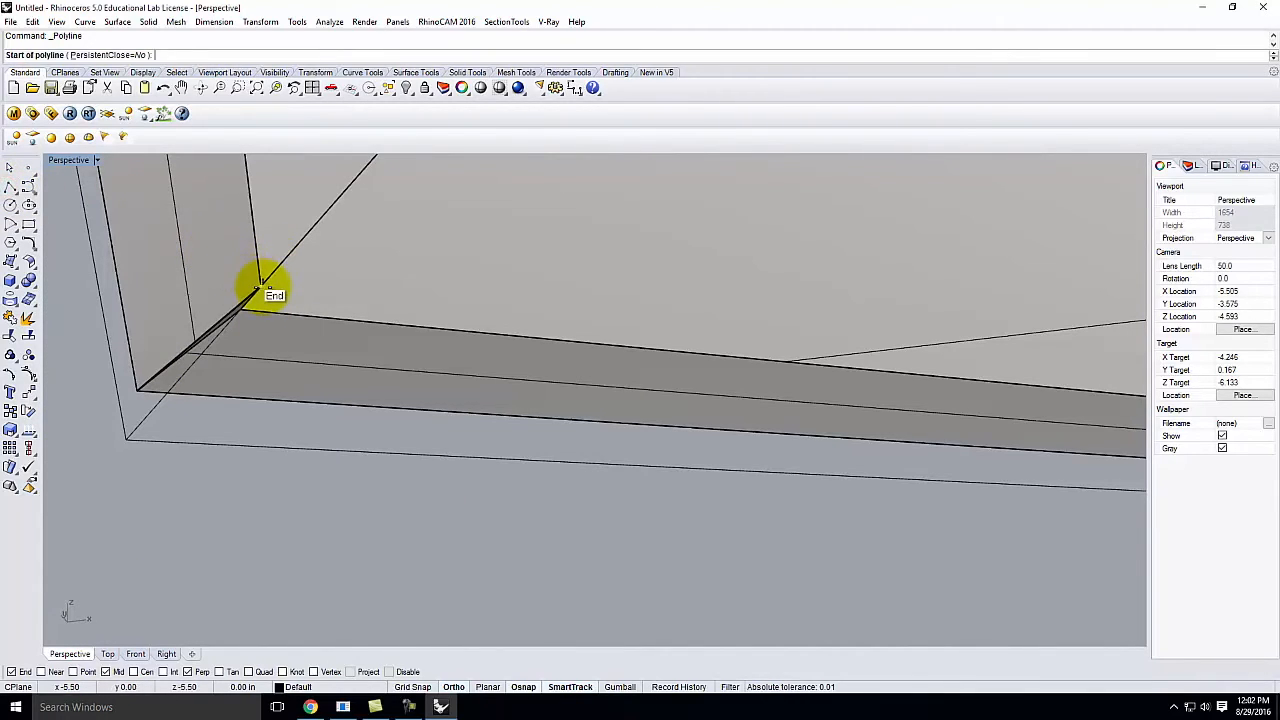
{"action": "left_click", "coordinate": [260, 290]}
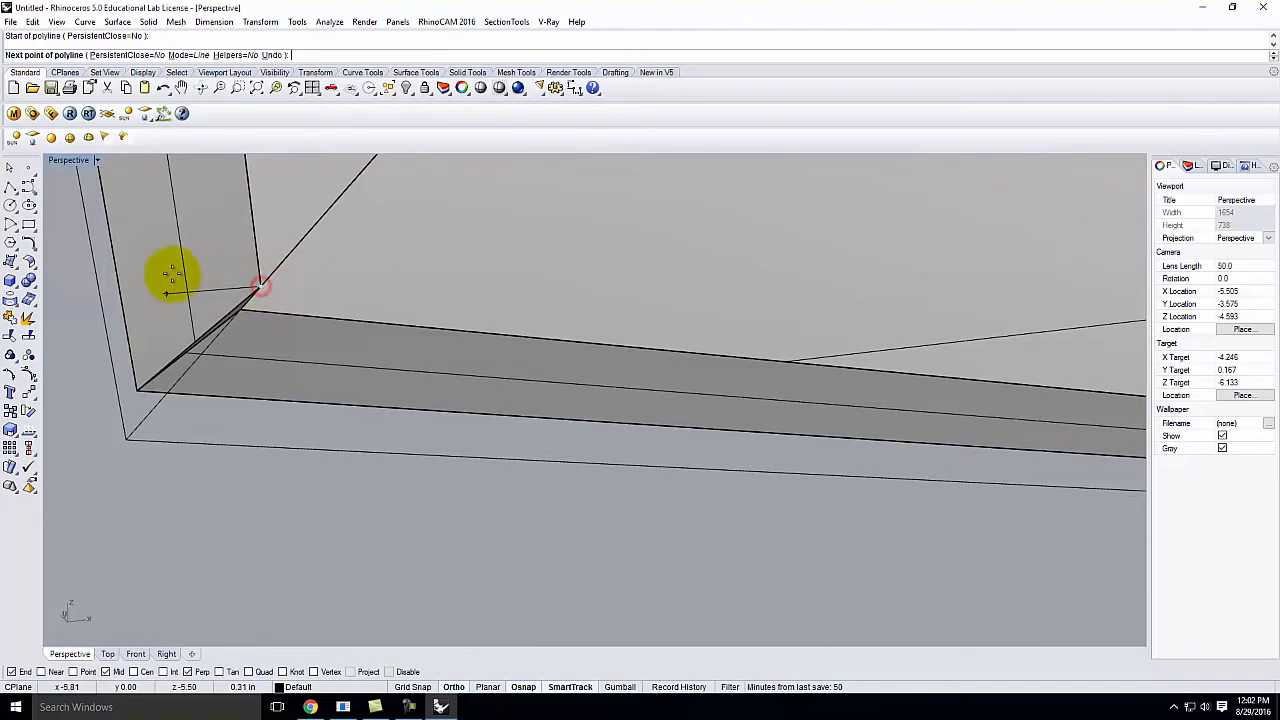
{"action": "scroll", "coordinate": [152, 280], "scroll_direction": "down", "scroll_amount": 7}
{"action": "scroll", "coordinate": [1063, 349], "scroll_direction": "up", "scroll_amount": 5}
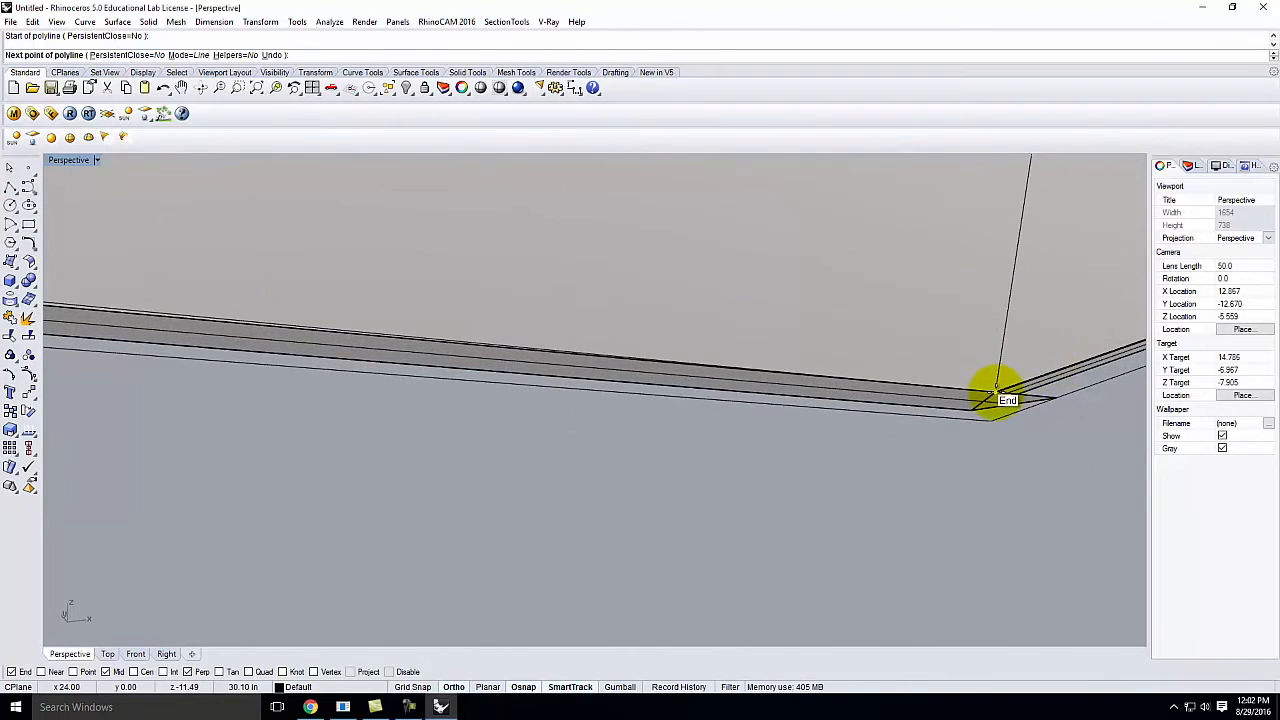
{"action": "left_click", "coordinate": [996, 394]}
{"action": "key", "text": "Return"}
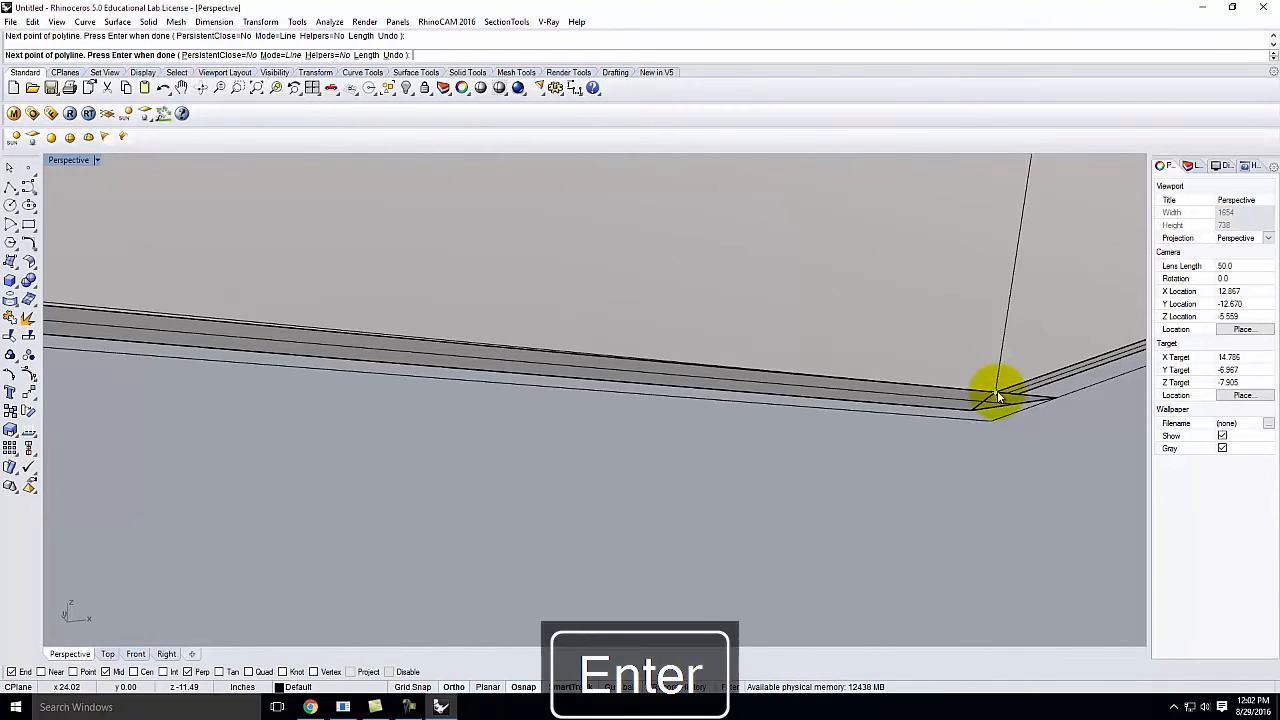
Trim away the thin strip of the base's front face below the new polyline.
{"action": "right_click_drag", "start_coordinate": [997, 397], "coordinate": [299, 350]}
{"action": "left_click", "coordinate": [286, 349]}
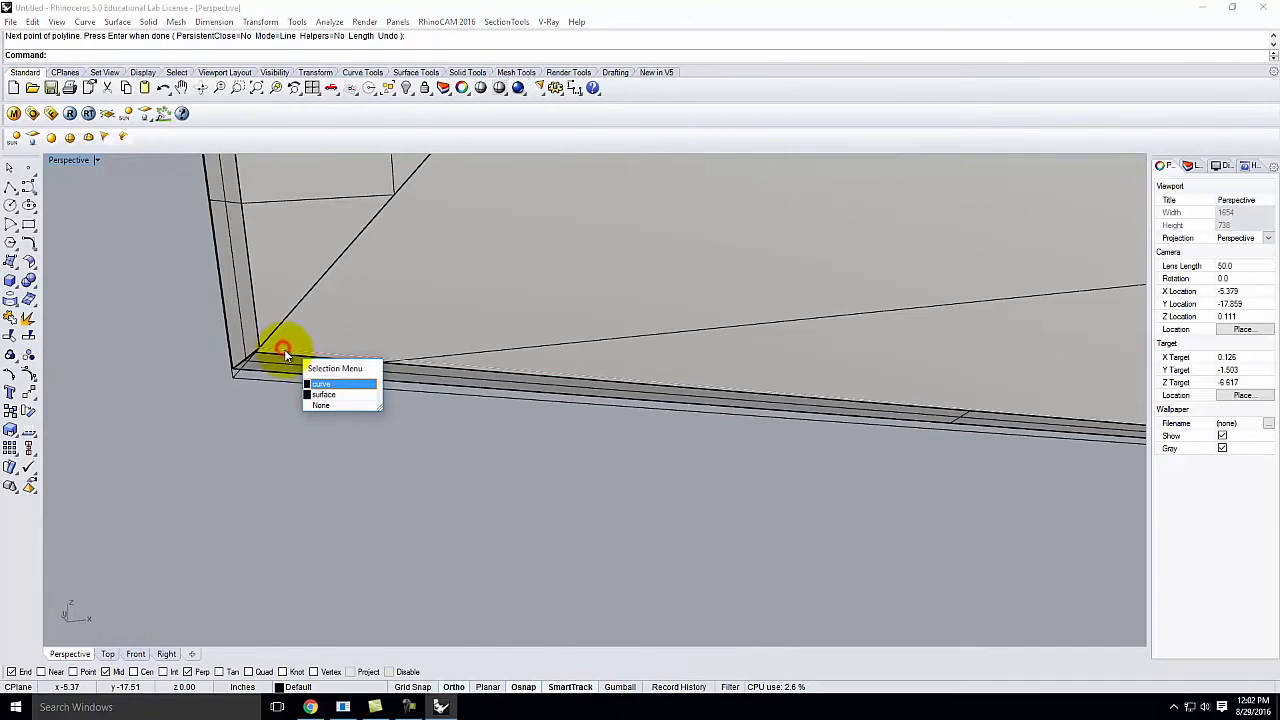
{"action": "left_click", "coordinate": [330, 384]}
{"action": "right_click_drag", "start_coordinate": [326, 362], "coordinate": [320, 354]}
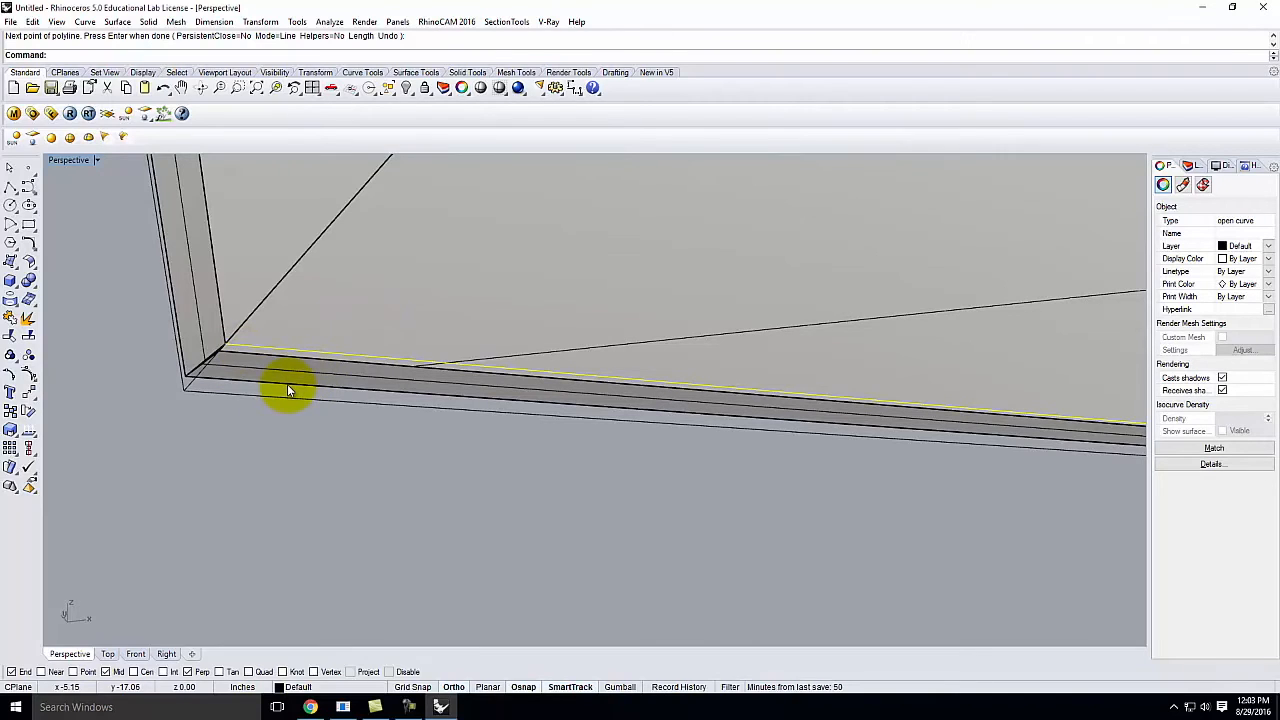
{"action": "key", "text": "Return"}
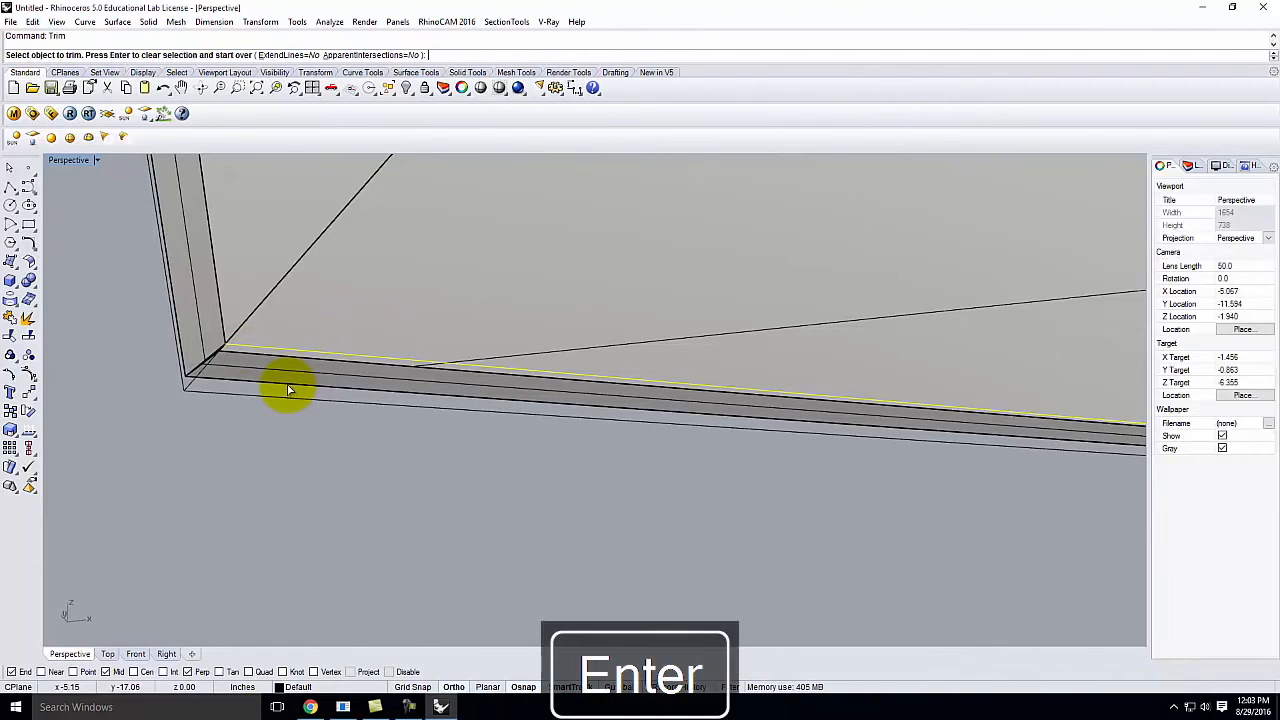
{"action": "right_click_drag", "start_coordinate": [284, 368], "coordinate": [276, 352]}
{"action": "scroll", "coordinate": [276, 353], "scroll_direction": "up", "scroll_amount": 2}
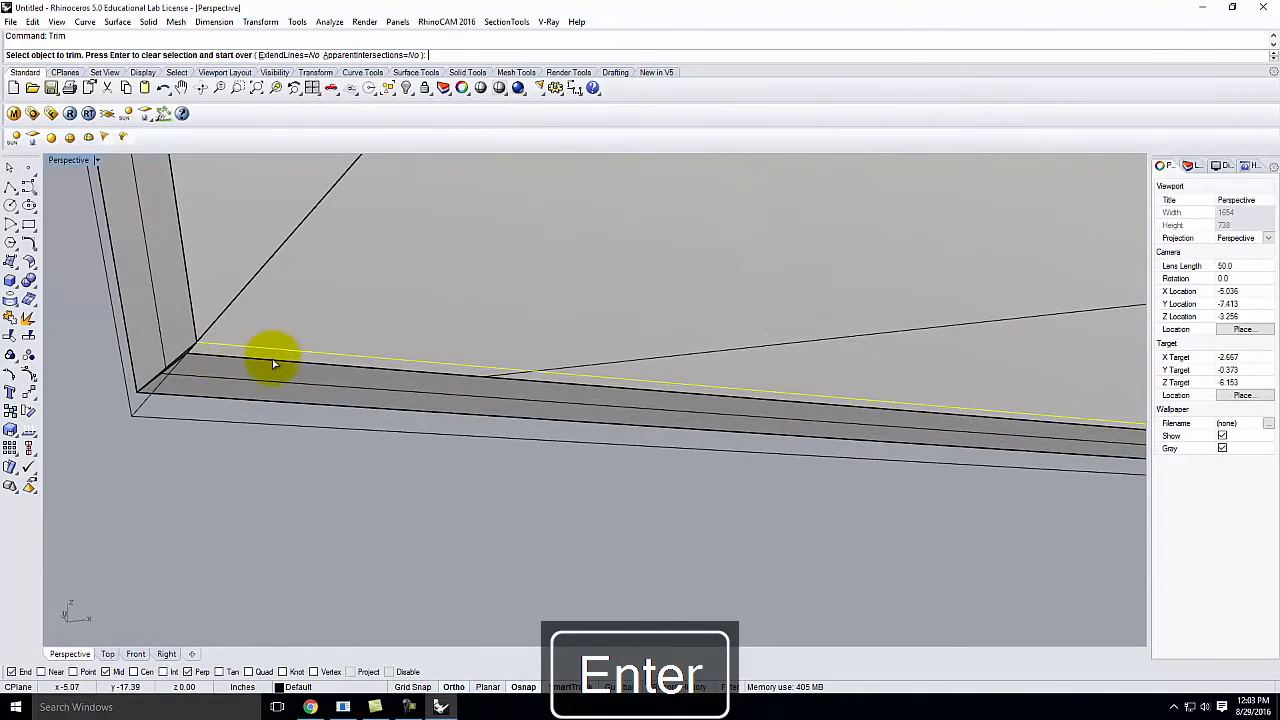
{"action": "left_click", "coordinate": [273, 363]}
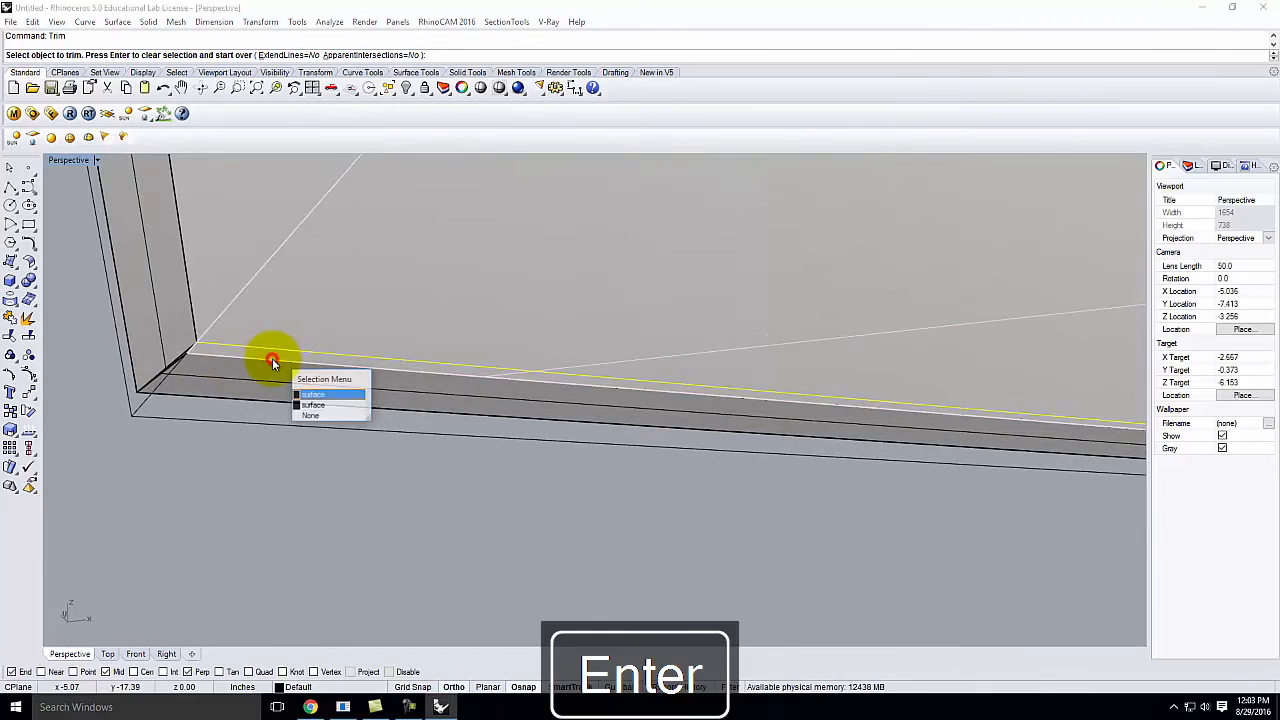
{"action": "left_click", "coordinate": [314, 394]}
{"action": "scroll", "coordinate": [143, 366], "scroll_direction": "down", "scroll_amount": 5}
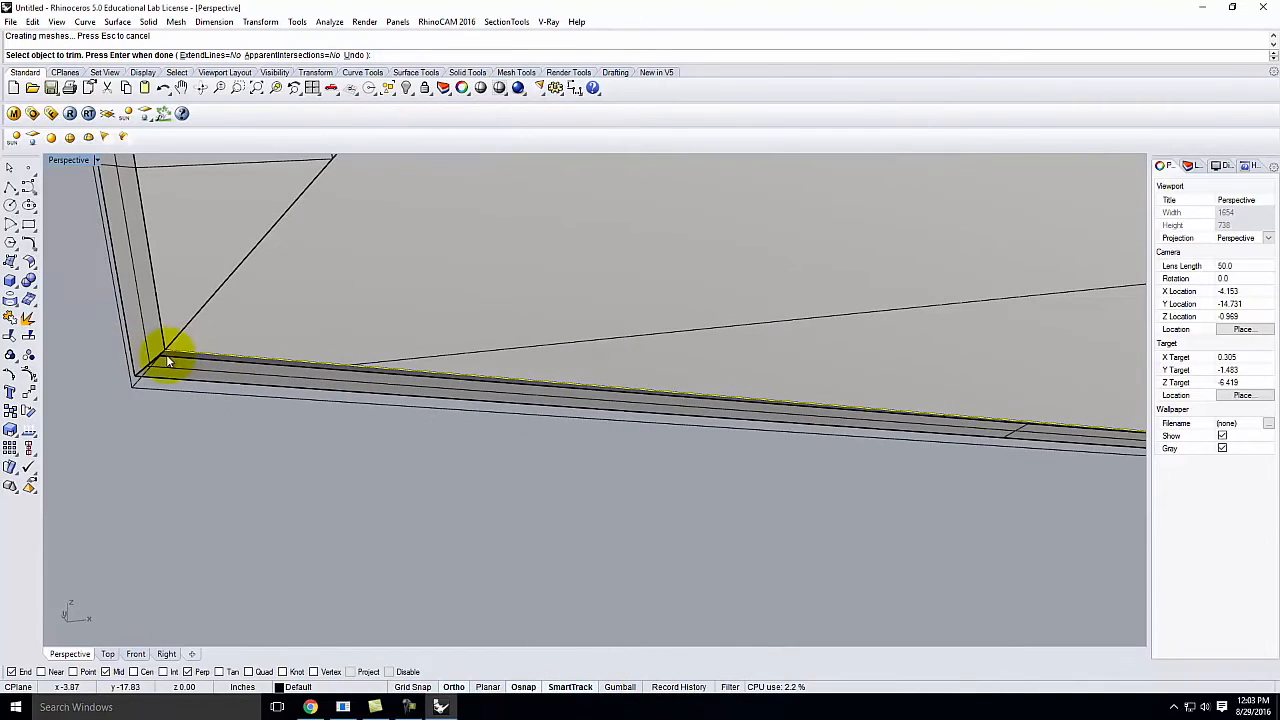
{"action": "left_click", "coordinate": [245, 445]}
{"action": "left_click", "coordinate": [9, 167]}
{"action": "left_click", "coordinate": [117, 466]}
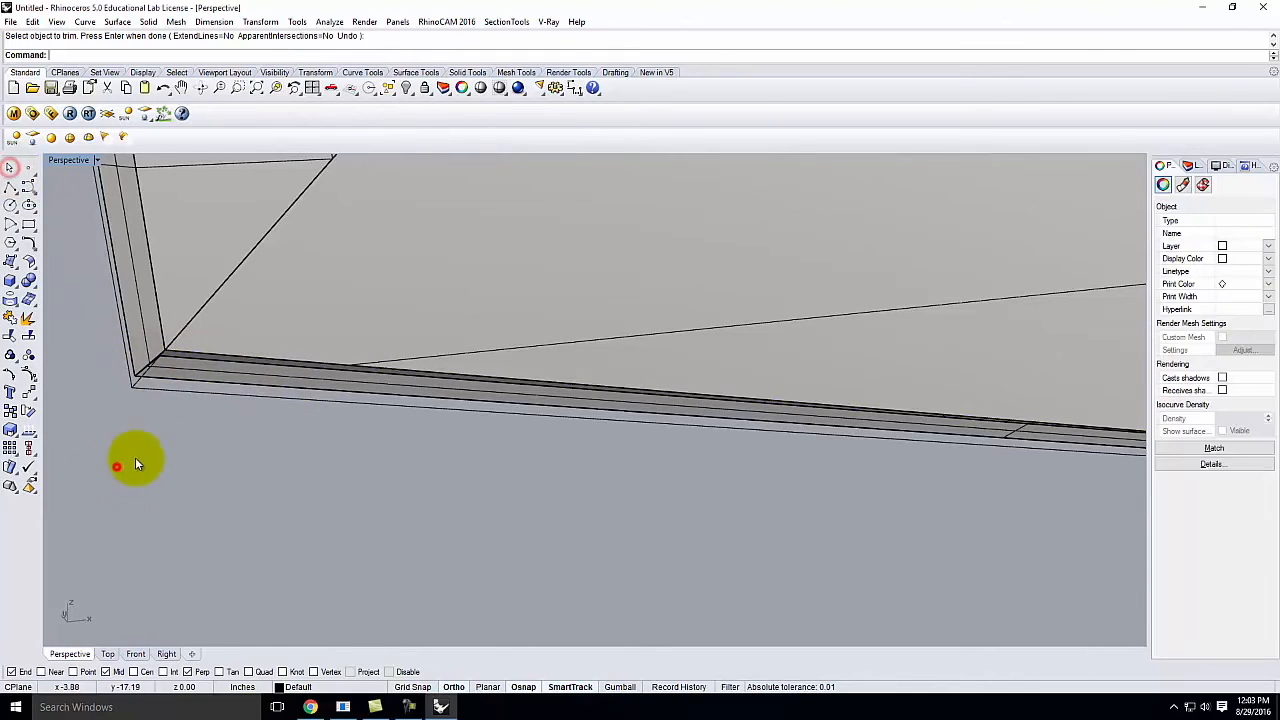
Delete the sloping chamfer surface under the trimmed half of the base's front face.
{"action": "left_click", "coordinate": [180, 365]}
{"action": "right_click_drag", "start_coordinate": [157, 360], "coordinate": [176, 444]}
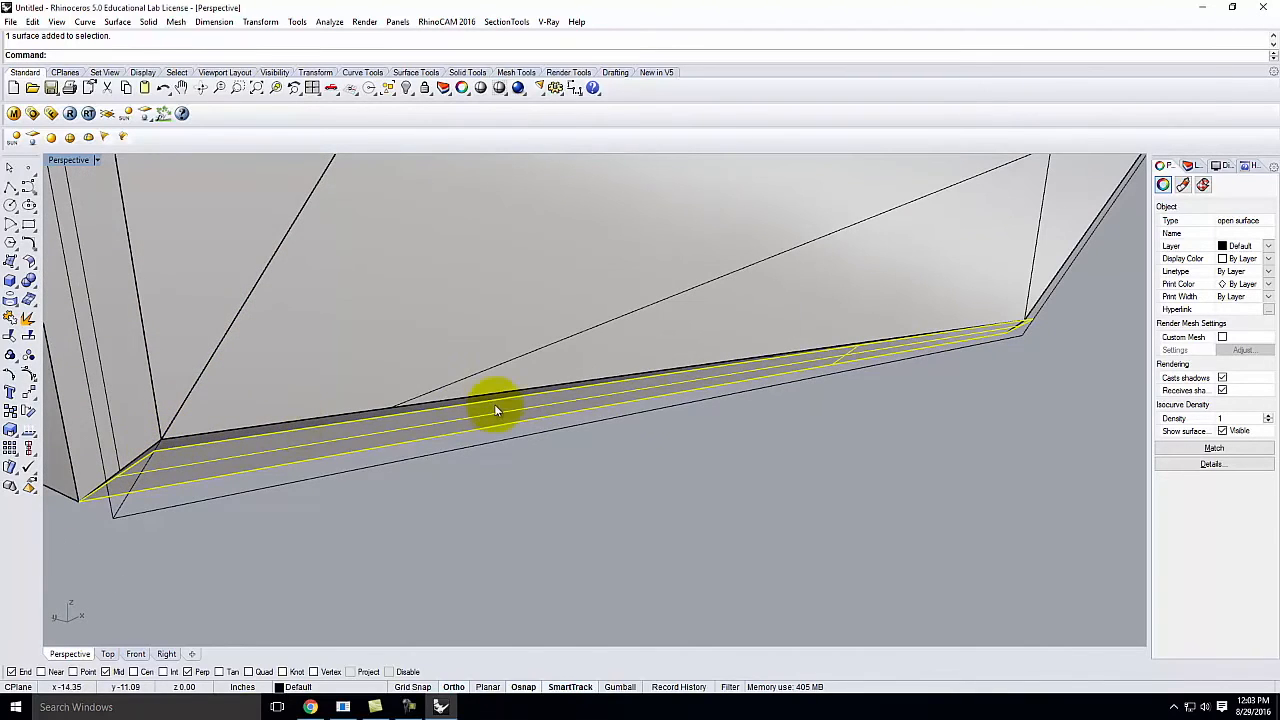
{"action": "right_click_drag", "start_coordinate": [470, 338], "coordinate": [528, 390]}
{"action": "key", "text": "Delete"}
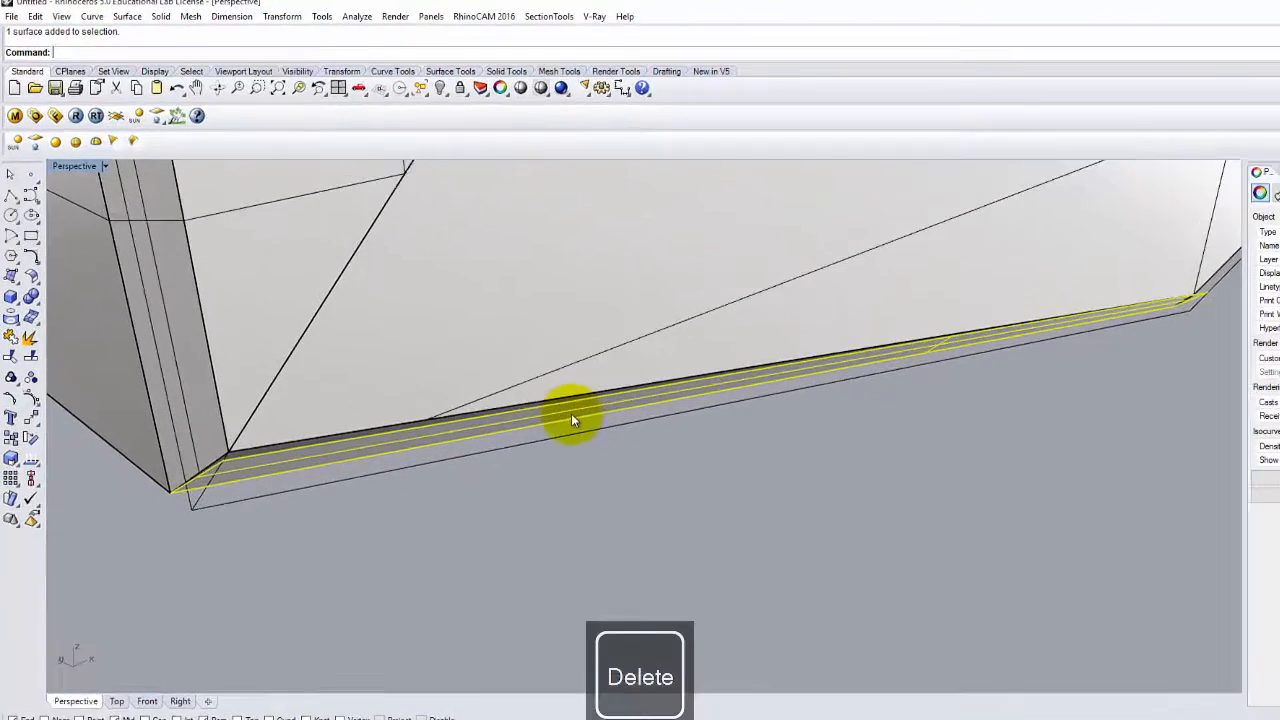
Draw a straight polyline along the underside surface's front edge, from the vertical chamfer's lowest corner to the base's lower middle bend.
{"action": "left_click", "coordinate": [473, 383]}
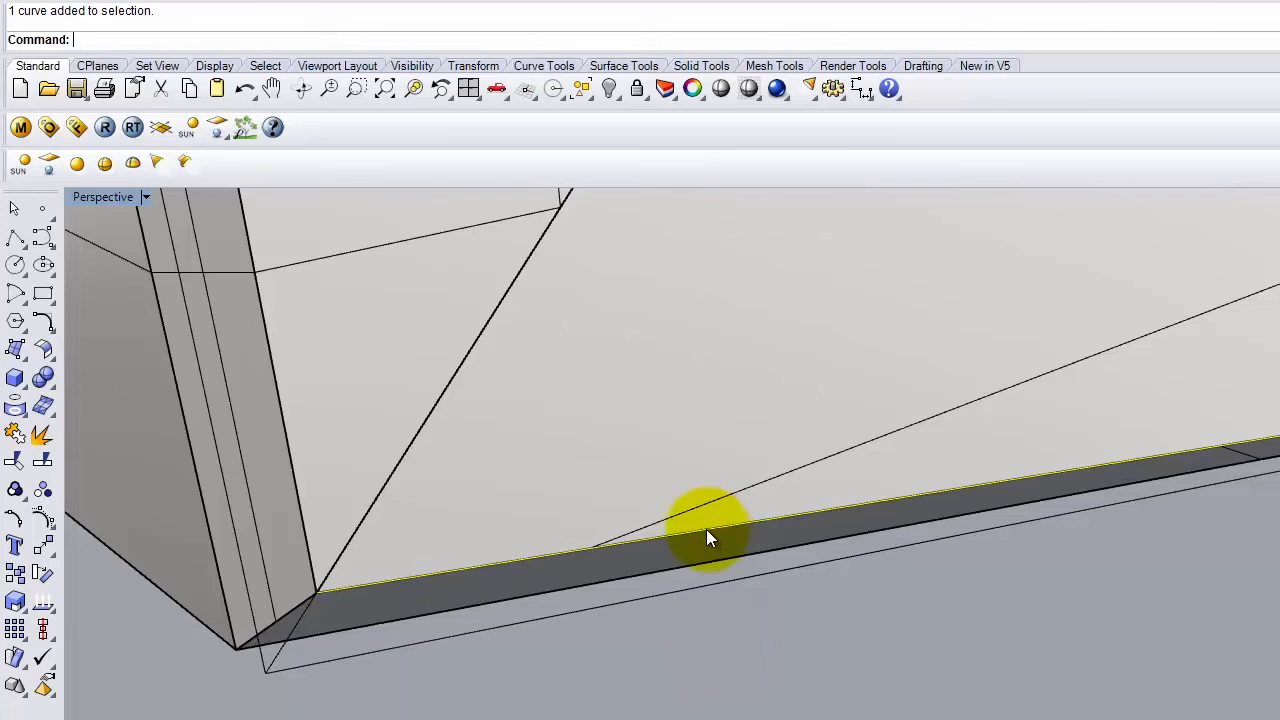
{"action": "left_click", "coordinate": [484, 607]}
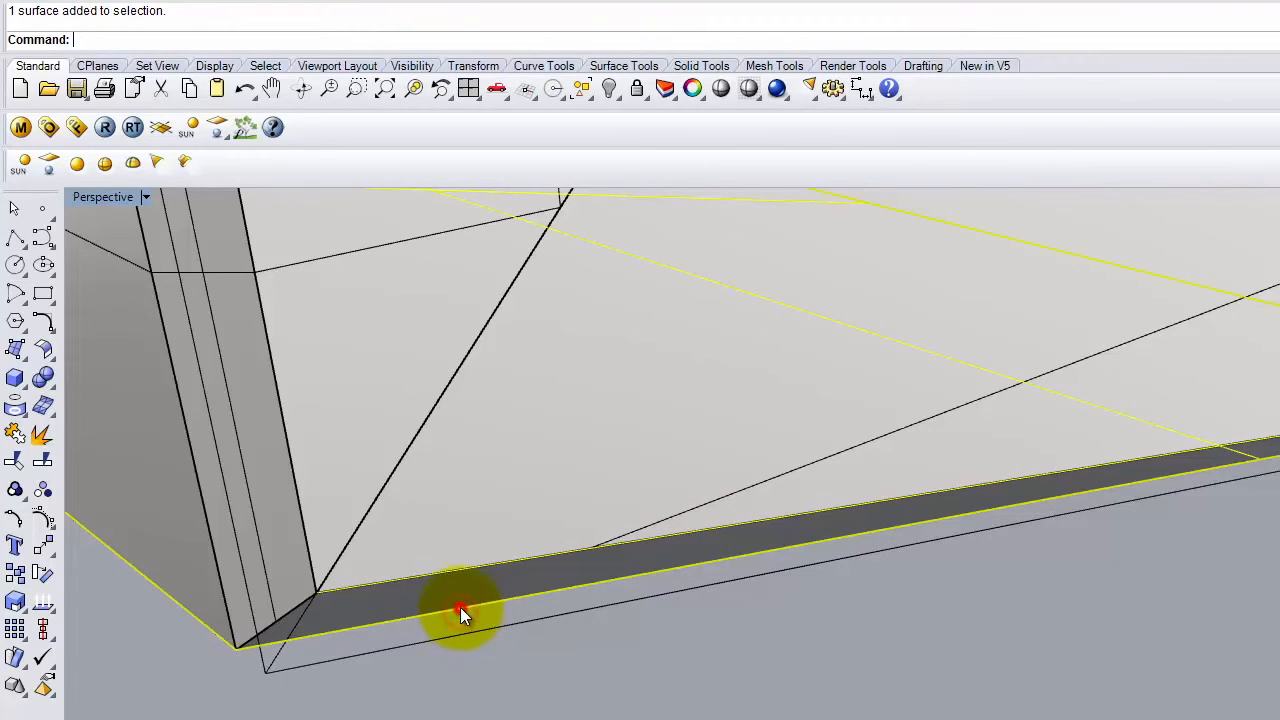
{"action": "left_click", "coordinate": [481, 590], "text": "ctrl"}
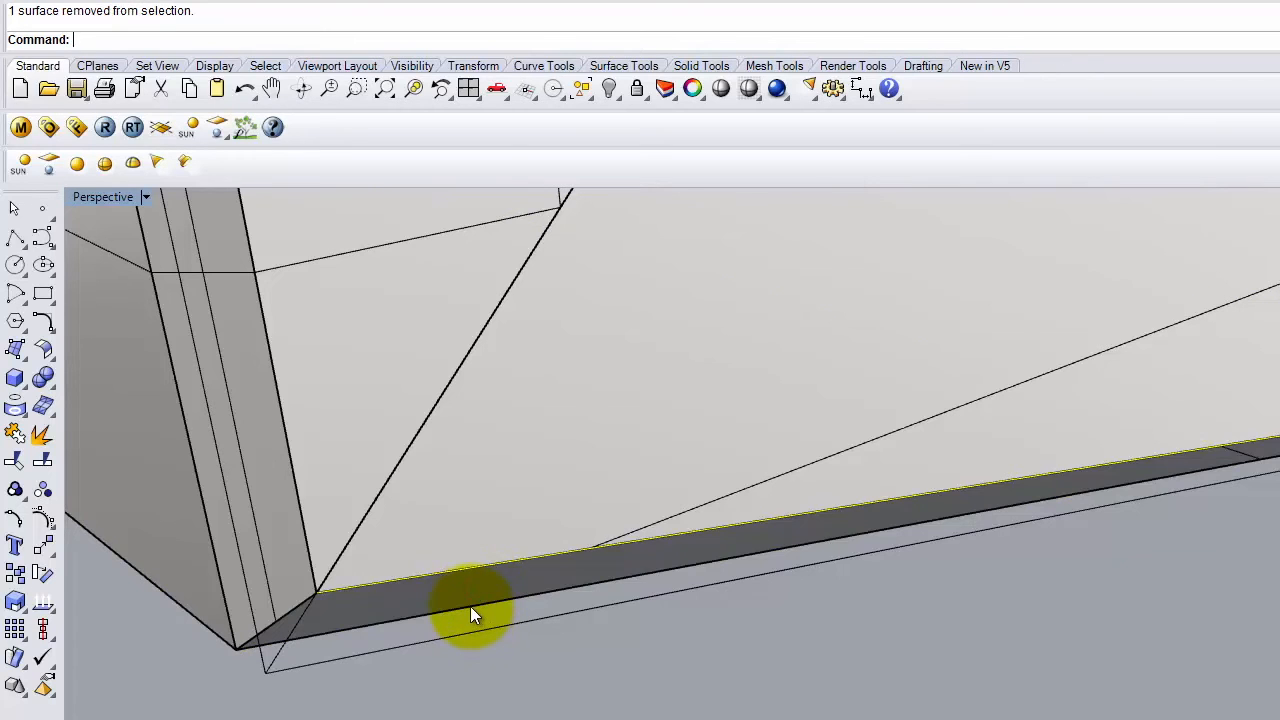
{"action": "left_click", "coordinate": [470, 606]}
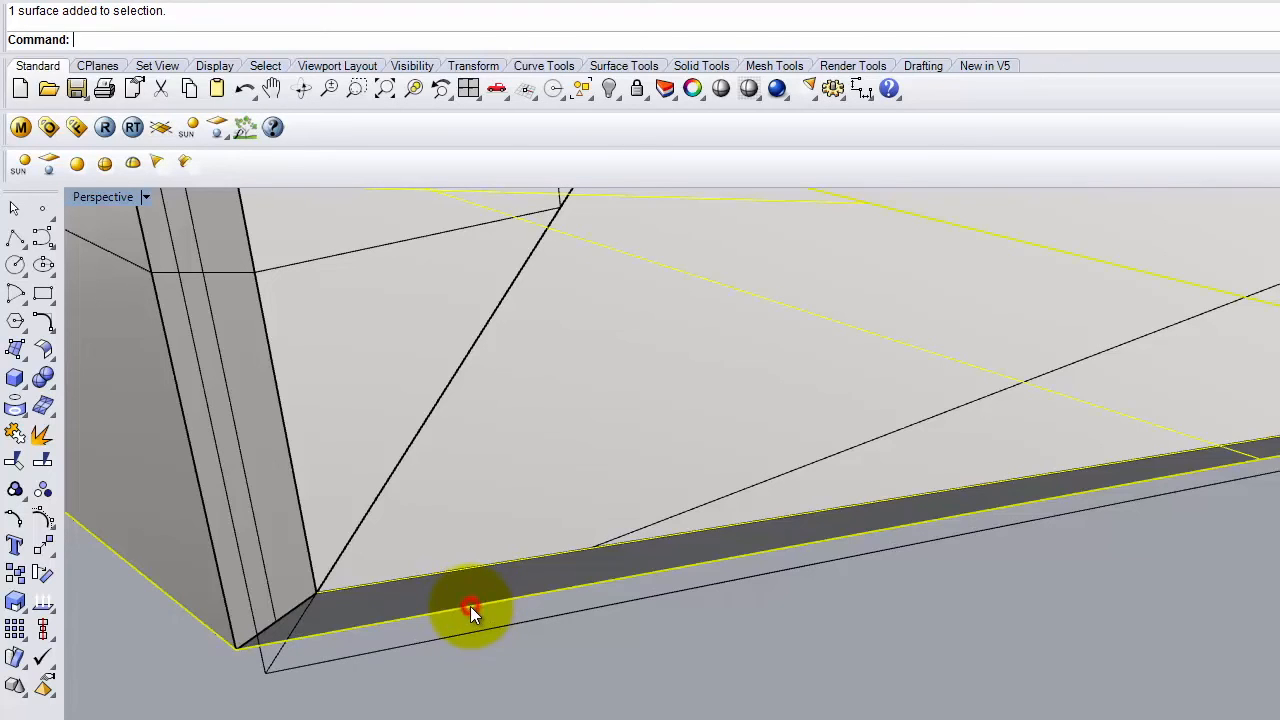
{"action": "left_click", "coordinate": [15, 237]}
{"action": "left_click", "coordinate": [236, 649]}
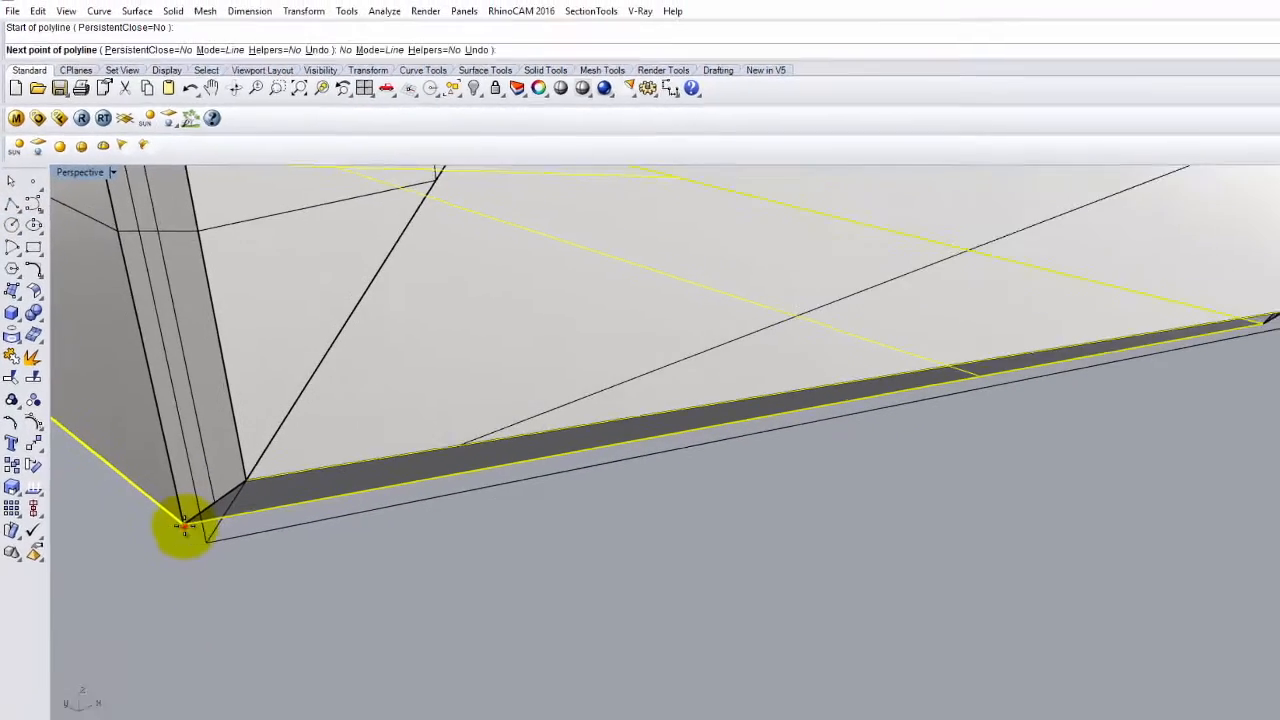
{"action": "scroll", "coordinate": [120, 560], "scroll_direction": "down", "scroll_amount": 6}
{"action": "scroll", "coordinate": [563, 372], "scroll_direction": "up", "scroll_amount": 4}
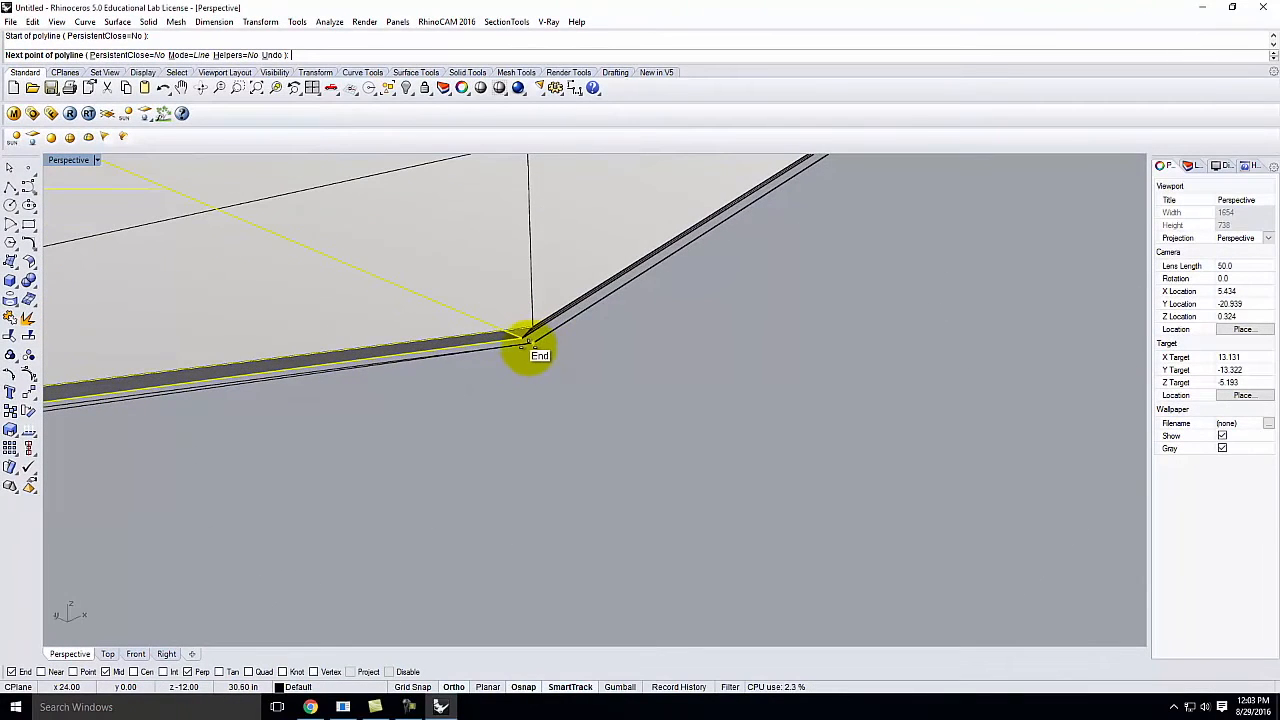
{"action": "left_click", "coordinate": [523, 341]}
{"action": "key", "text": "Return"}
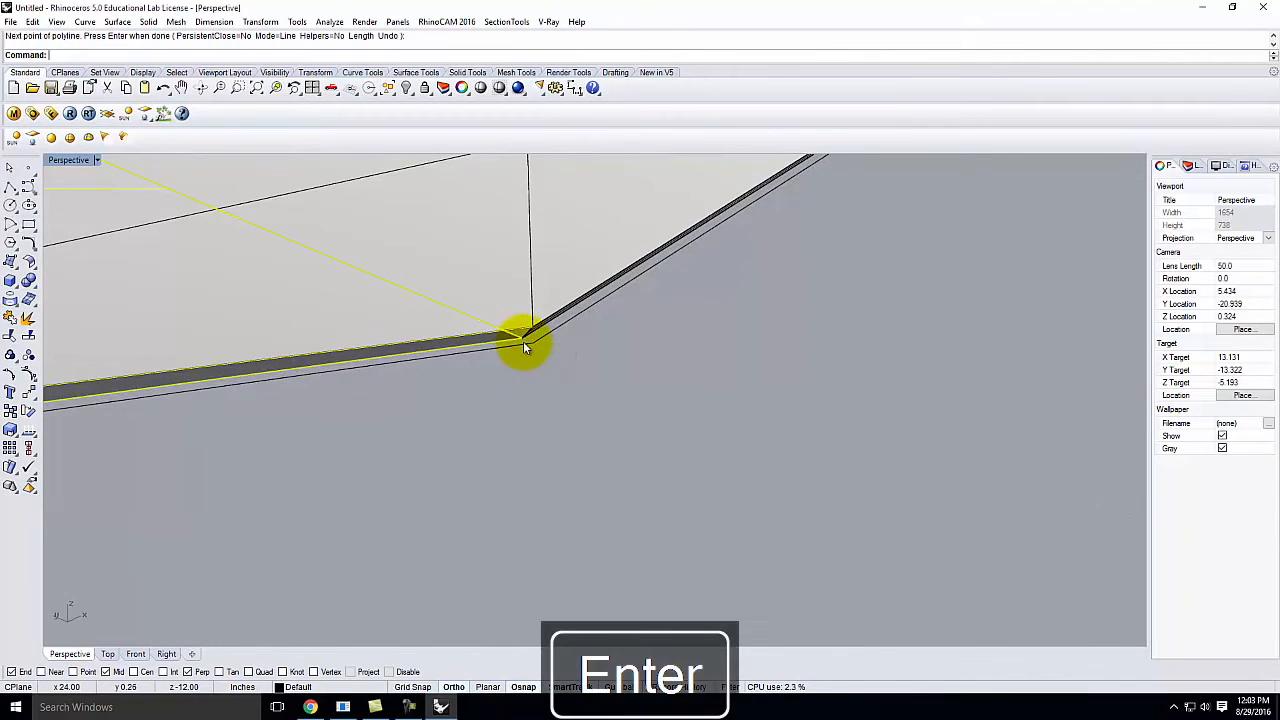
Loft a new chamfer surface between the two straight polylines along the lower front edge of the base's trimmed half.
{"action": "scroll", "coordinate": [693, 385], "scroll_direction": "down", "scroll_amount": 2}
{"action": "scroll", "coordinate": [693, 385], "scroll_direction": "down", "scroll_amount": 5}
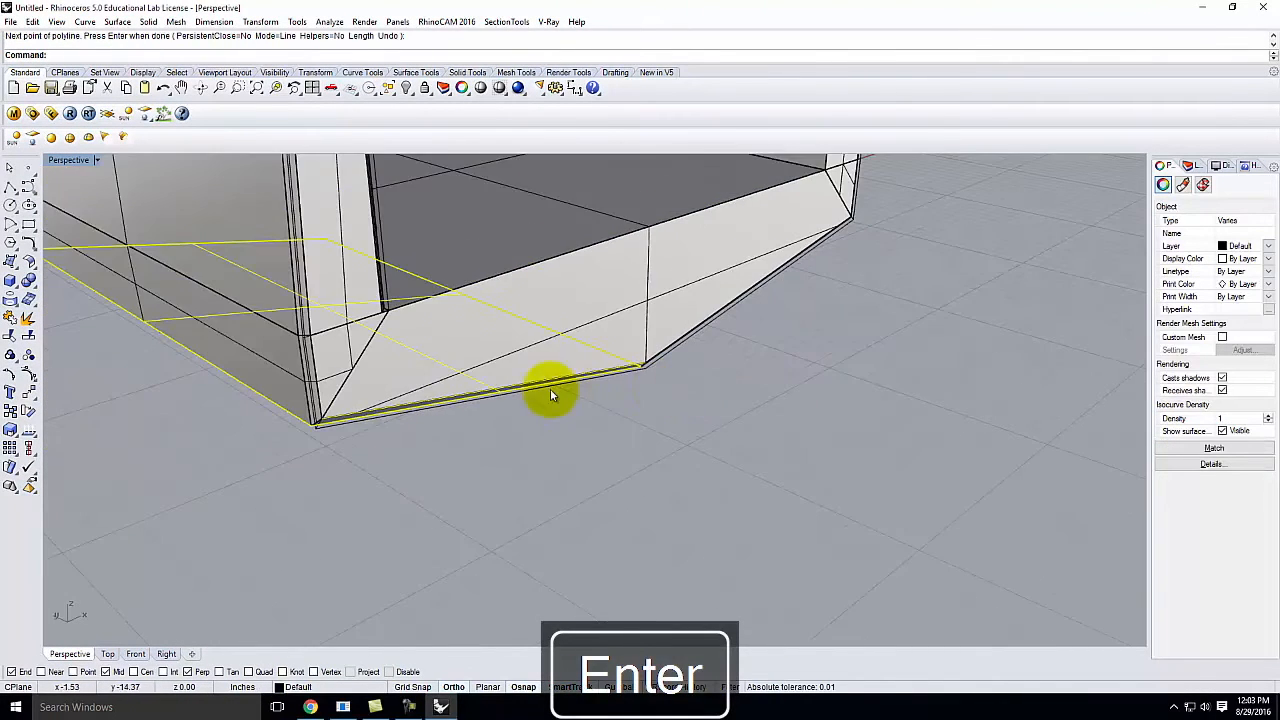
{"action": "left_click", "coordinate": [492, 389], "text": "ctrl"}
{"action": "scroll", "coordinate": [377, 386], "scroll_direction": "up", "scroll_amount": 5}
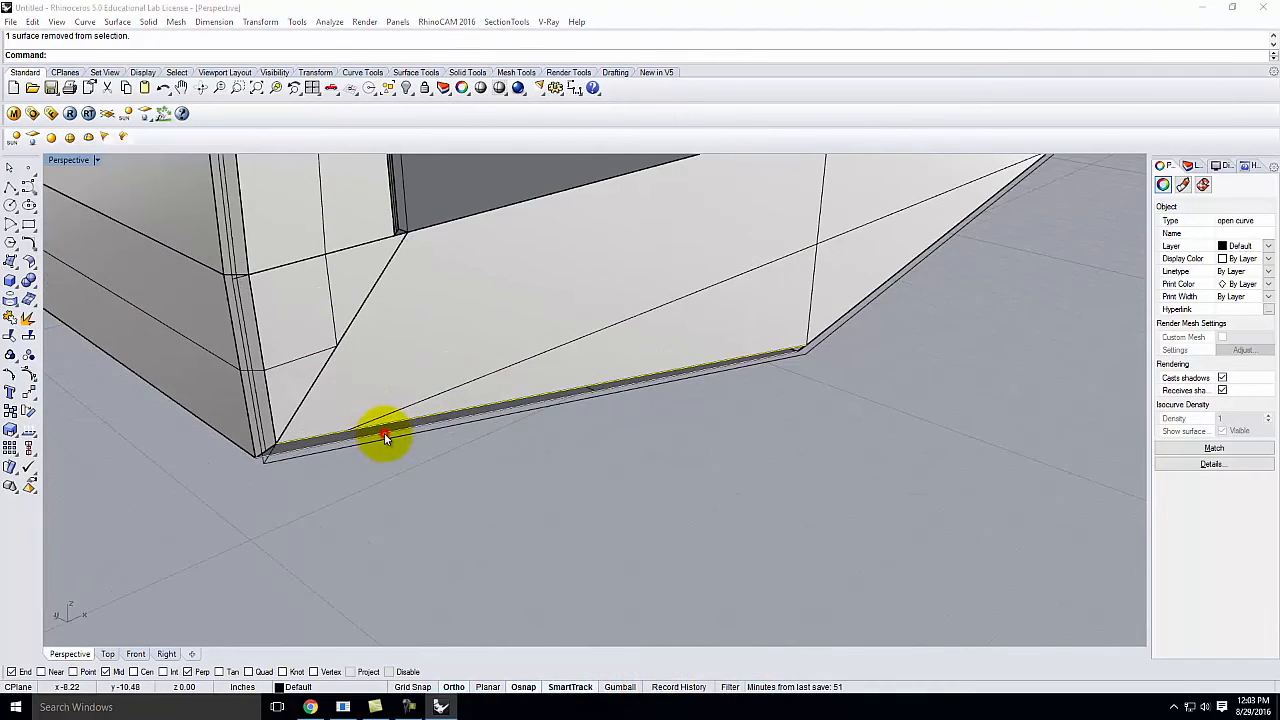
{"action": "left_click", "coordinate": [380, 437], "text": "shift"}
{"action": "left_click", "coordinate": [438, 468]}
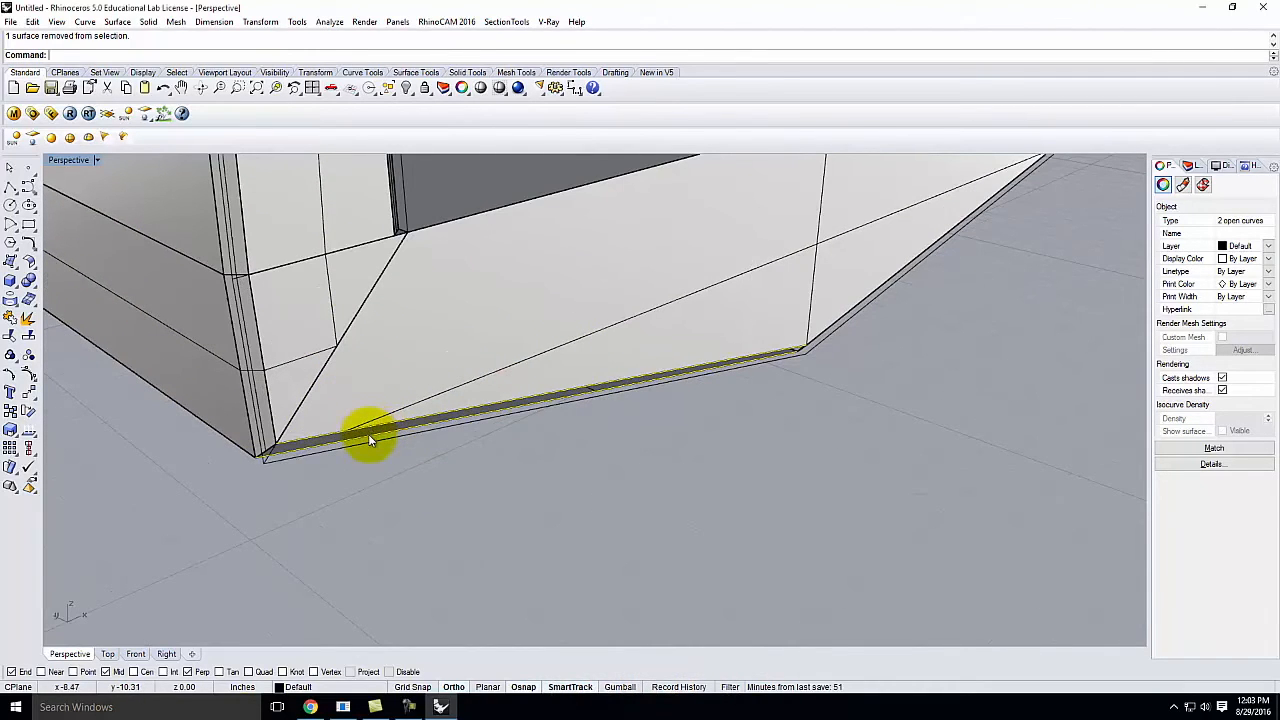
{"action": "type", "text": "loft"}
{"action": "key", "text": "Return"}
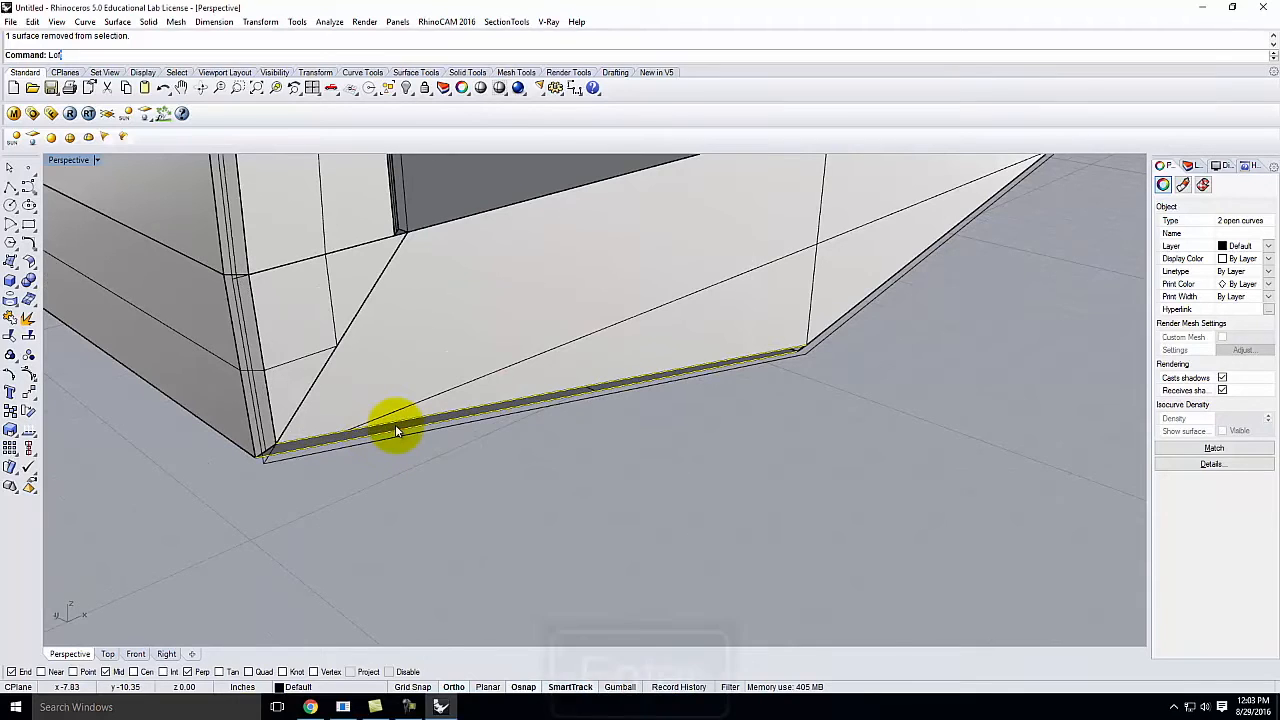
{"action": "left_click", "coordinate": [735, 432]}
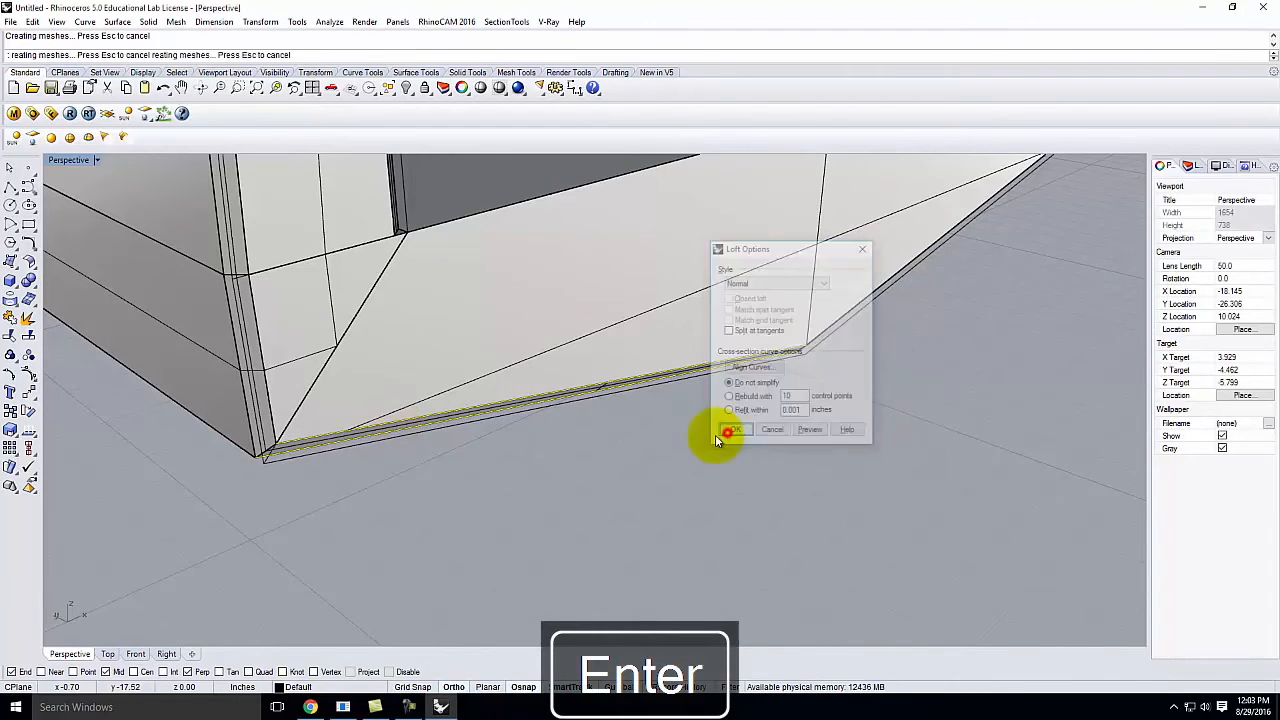
Examine how the underside chamfers meet at the near corner, the middle bend and the opposite vertical chamfer.
{"action": "scroll", "coordinate": [260, 452], "scroll_direction": "up", "scroll_amount": 3}
{"action": "scroll", "coordinate": [293, 449], "scroll_direction": "up", "scroll_amount": 5}
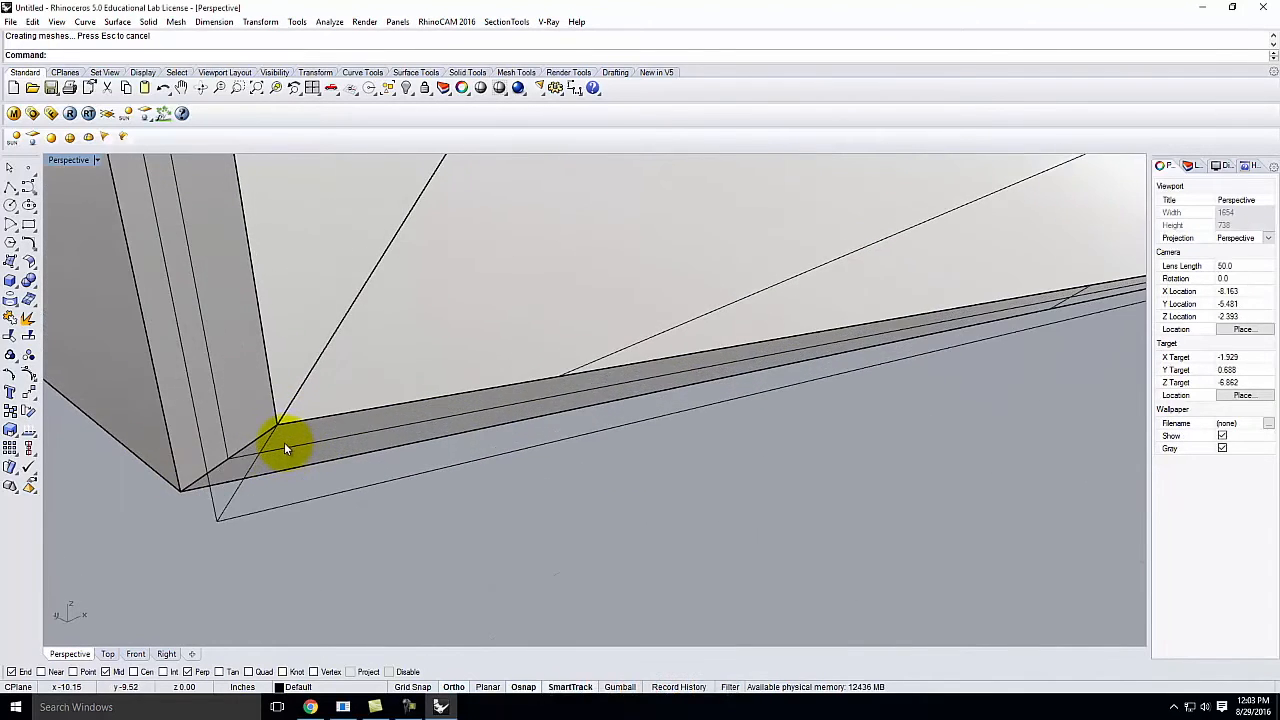
{"action": "scroll", "coordinate": [466, 363], "scroll_direction": "down", "scroll_amount": 5}
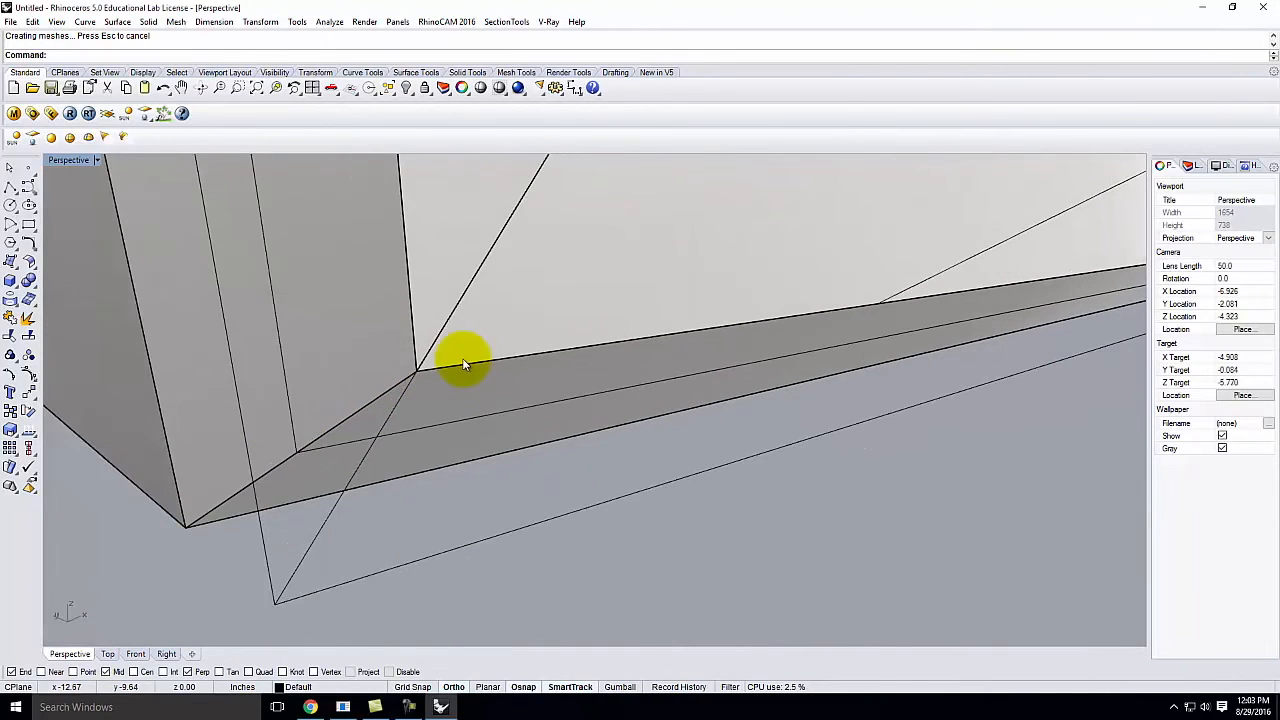
{"action": "scroll", "coordinate": [337, 393], "scroll_direction": "down", "scroll_amount": 6}
{"action": "right_click_drag", "start_coordinate": [1104, 377], "coordinate": [866, 356]}
{"action": "scroll", "coordinate": [618, 368], "scroll_direction": "down", "scroll_amount": 8}
{"action": "scroll", "coordinate": [850, 401], "scroll_direction": "up", "scroll_amount": 10}
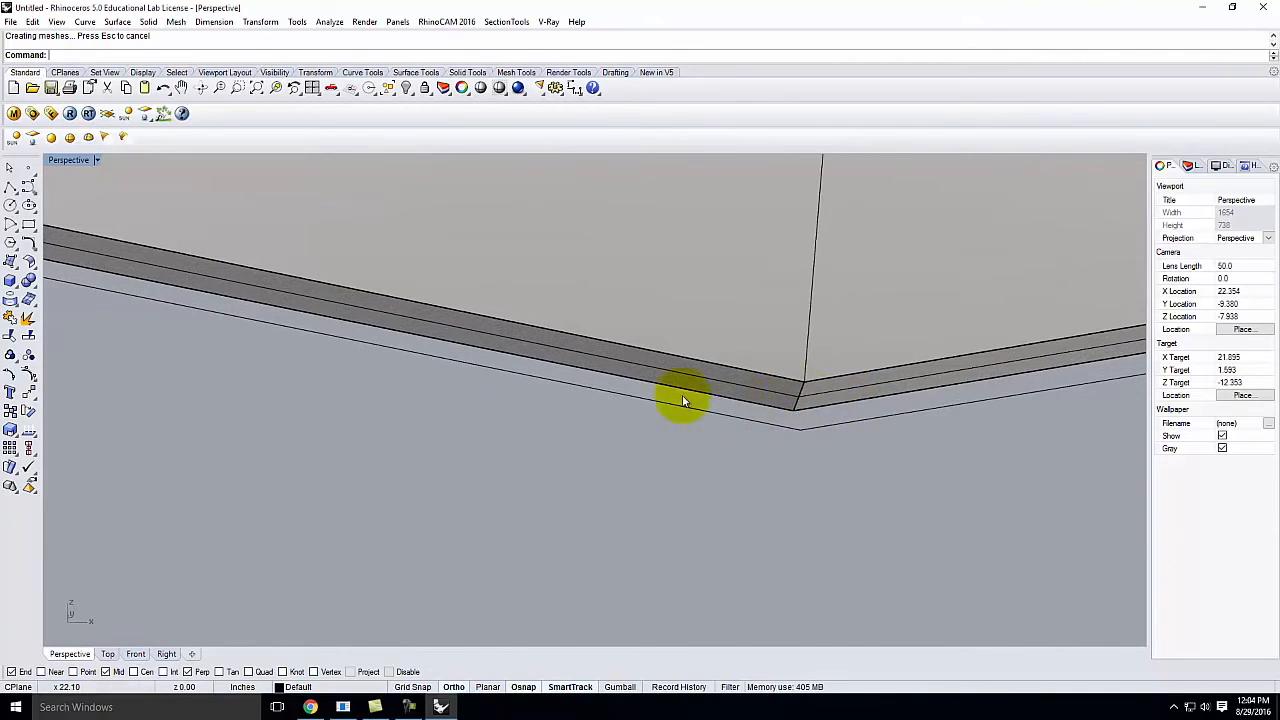
{"action": "scroll", "coordinate": [200, 409], "scroll_direction": "down", "scroll_amount": 10}
{"action": "scroll", "coordinate": [689, 354], "scroll_direction": "up", "scroll_amount": 5}
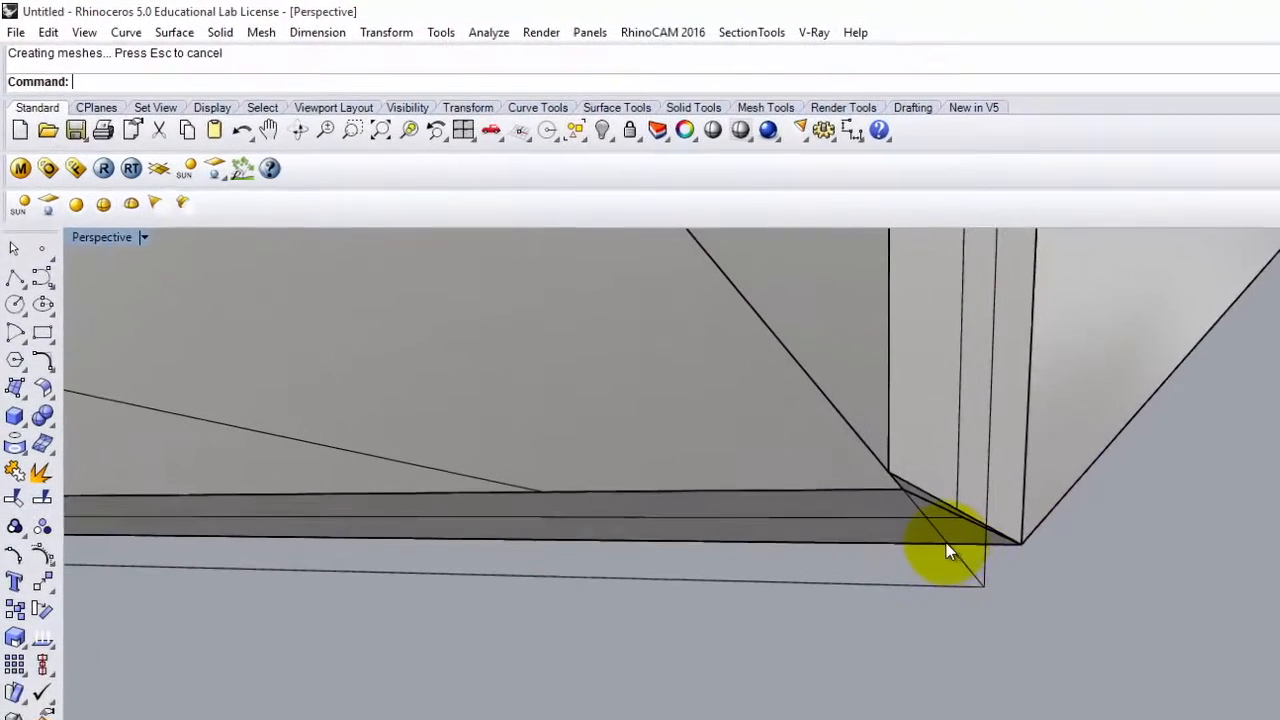
{"action": "left_click", "coordinate": [868, 524]}
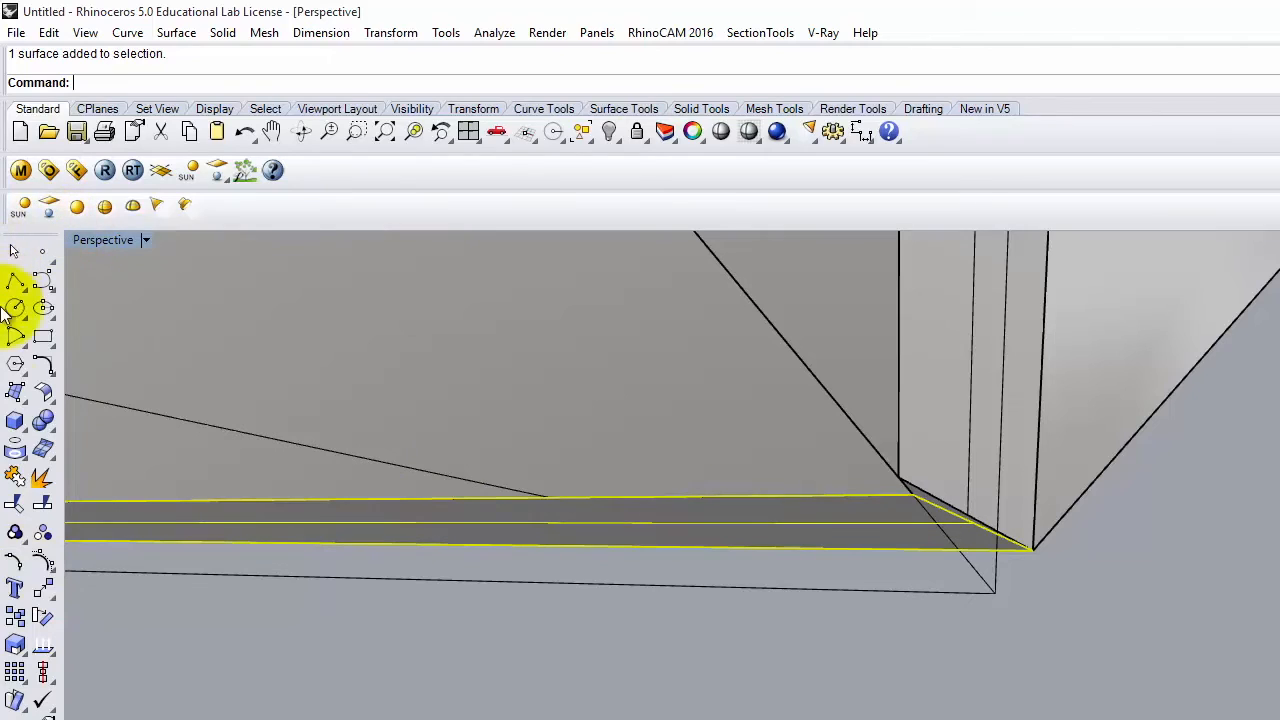
{"action": "left_click", "coordinate": [15, 563]}
{"action": "left_click", "coordinate": [606, 533]}
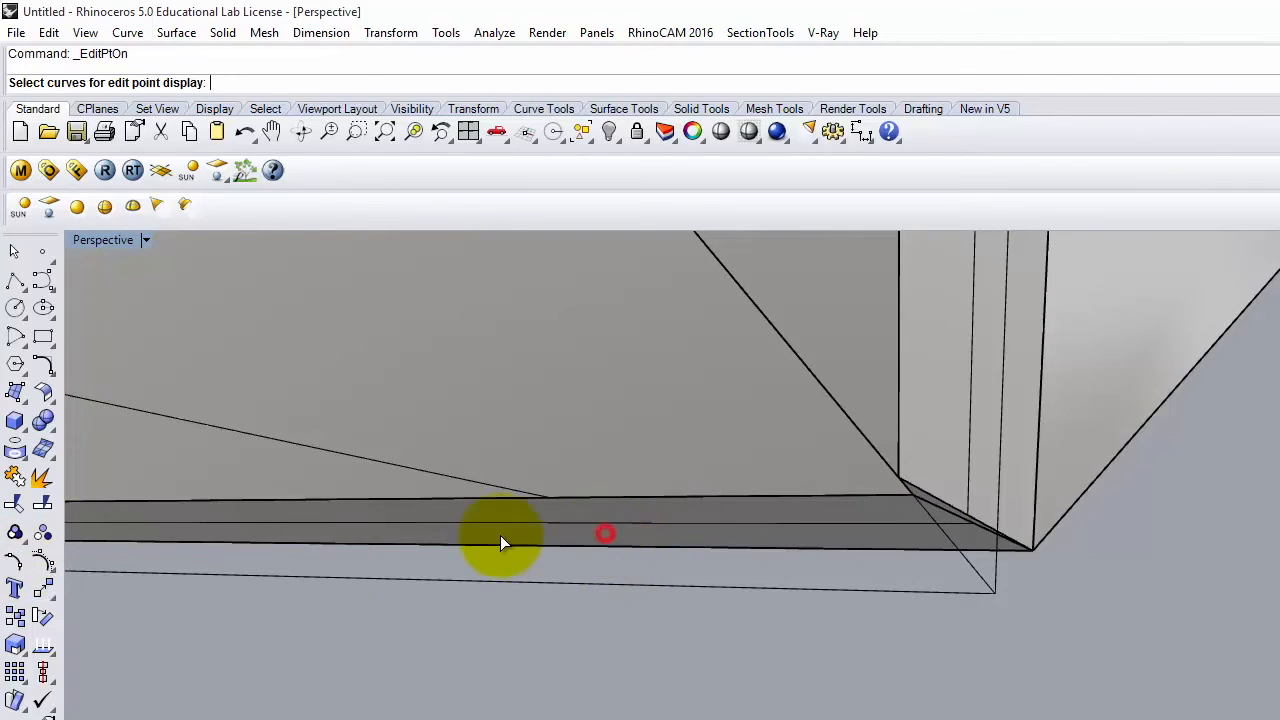
{"action": "key", "text": "Escape"}
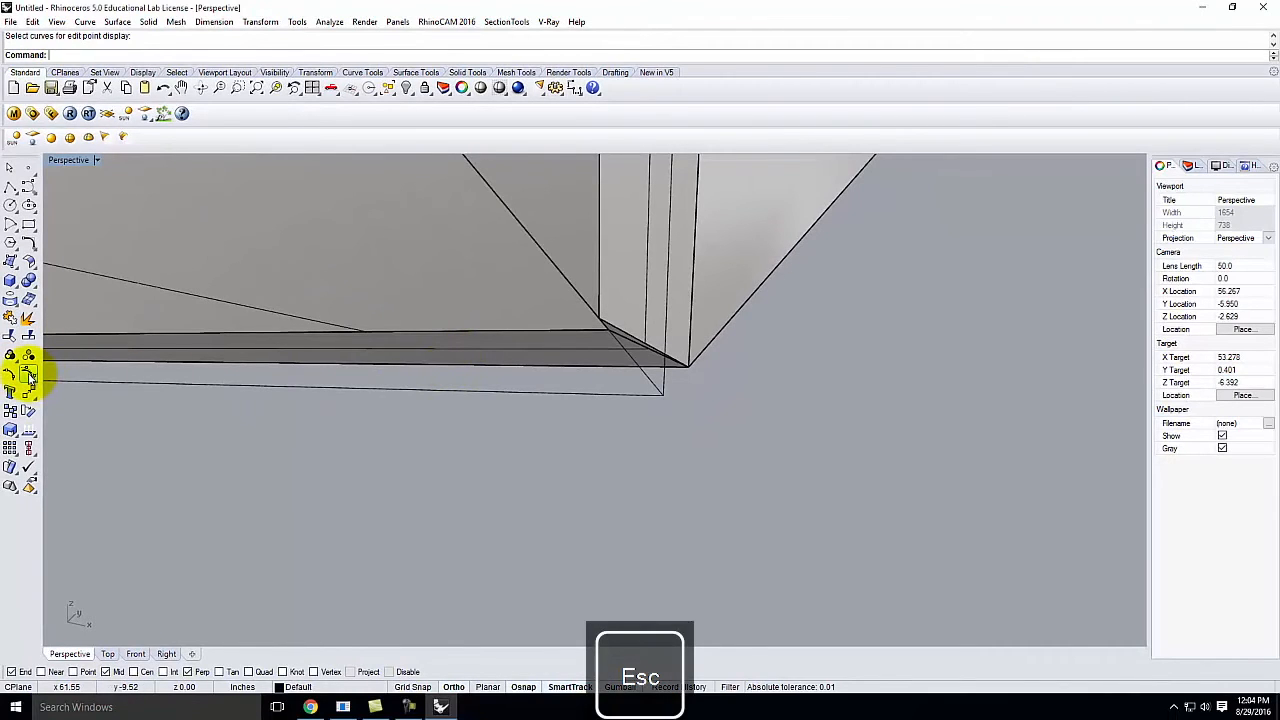
{"action": "left_click", "coordinate": [251, 351]}
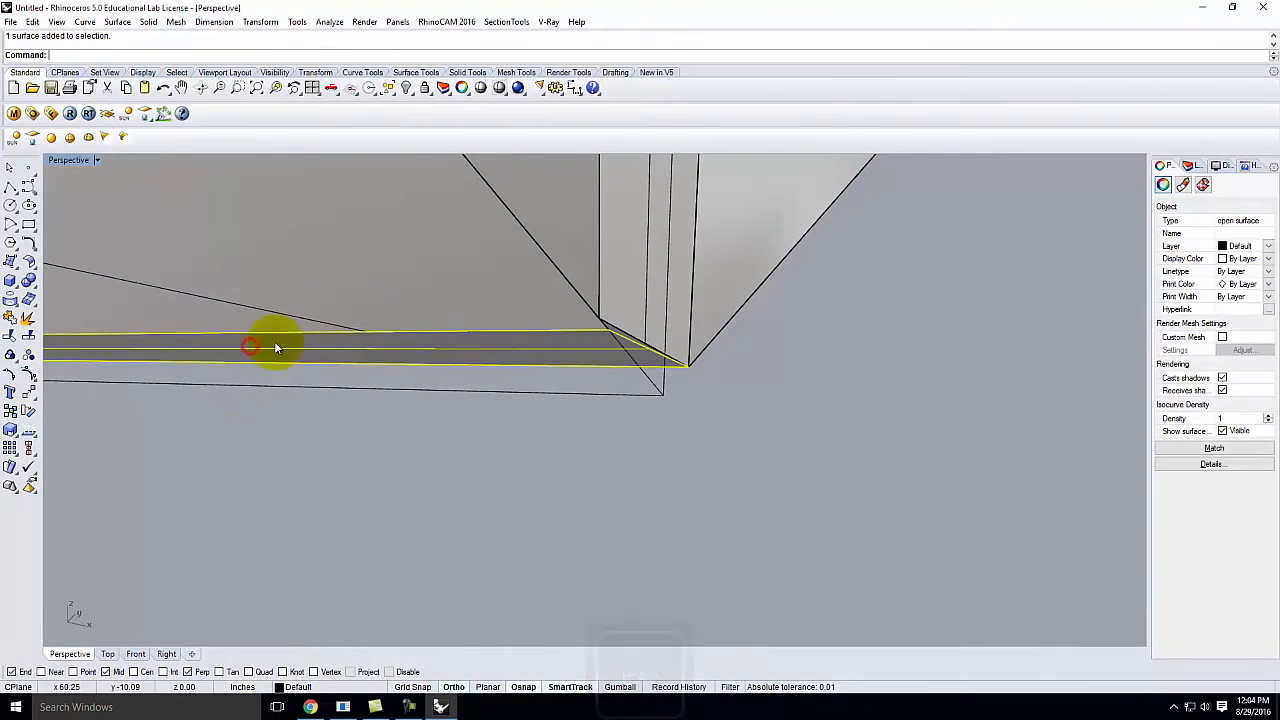
{"action": "left_click", "coordinate": [31, 376]}
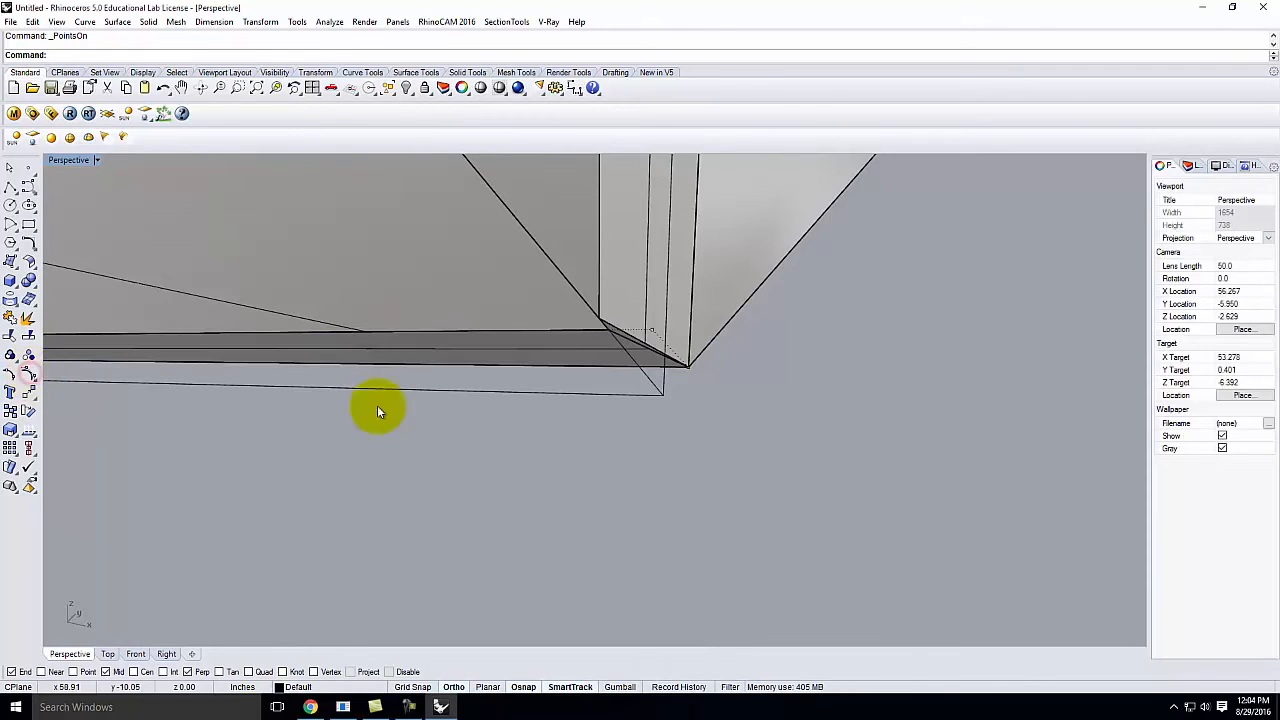
{"action": "right_click_drag", "start_coordinate": [704, 408], "coordinate": [660, 410]}
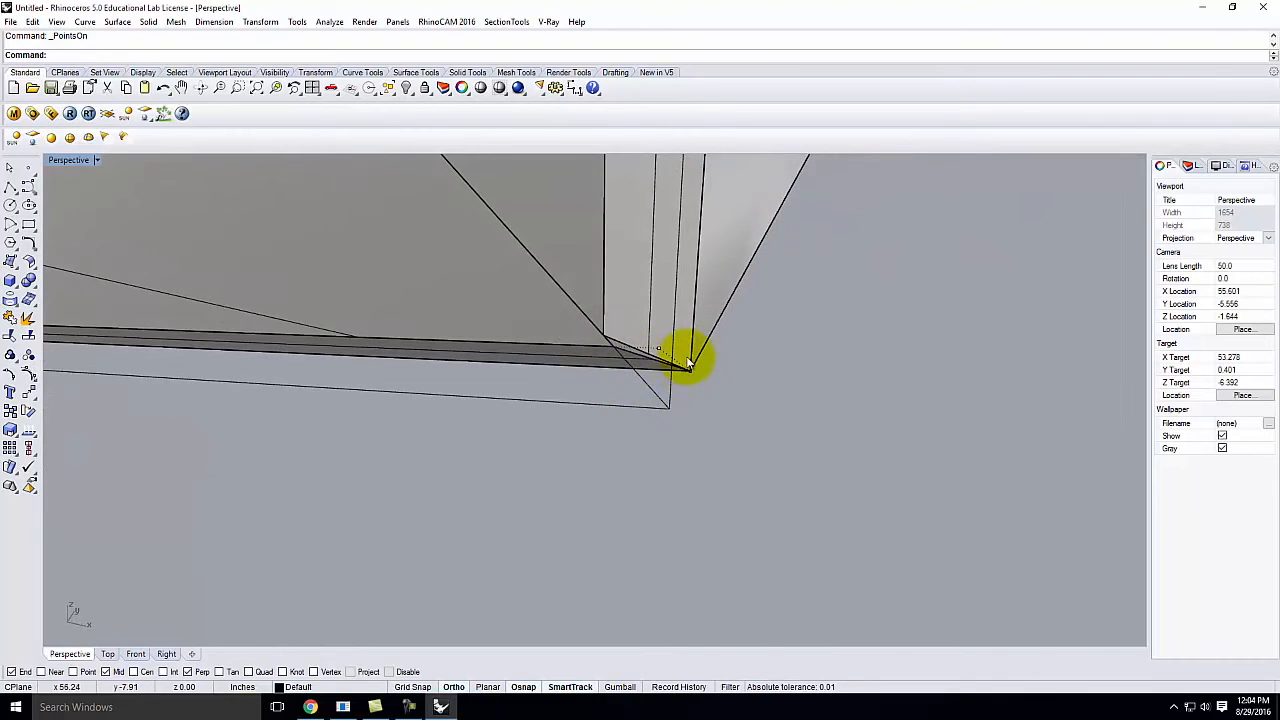
{"action": "right_click_drag", "start_coordinate": [688, 365], "coordinate": [595, 347]}
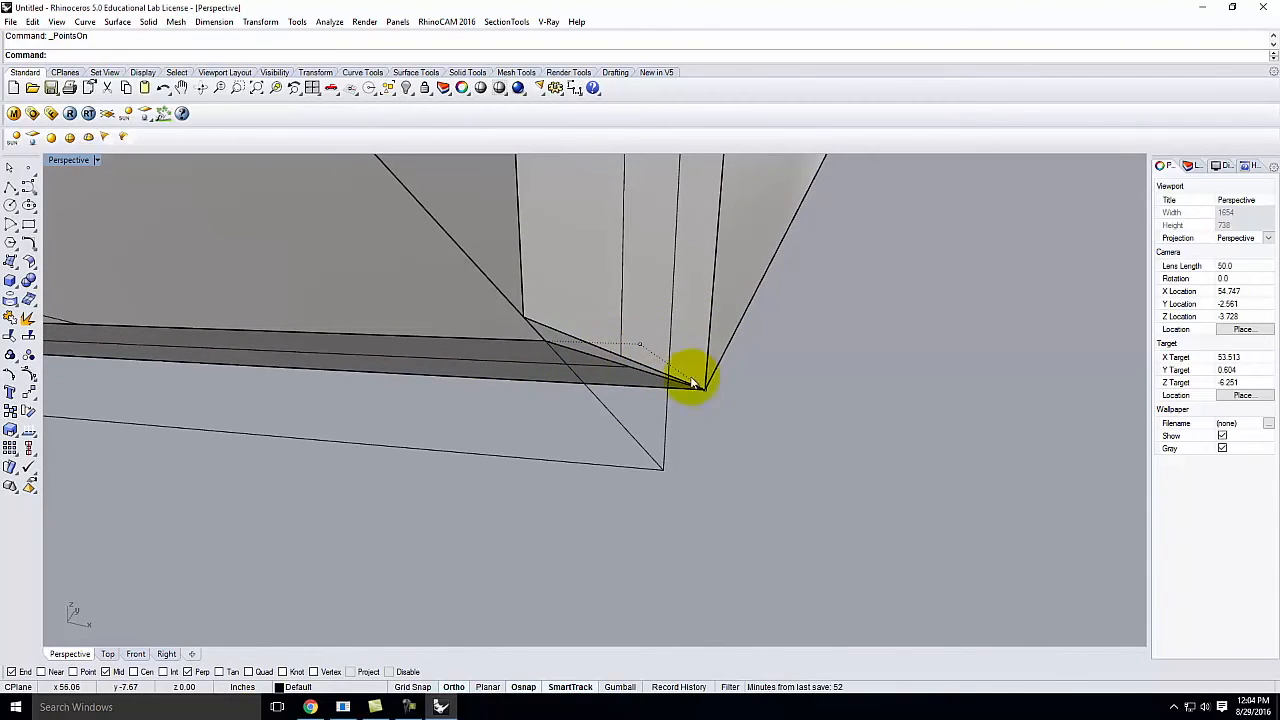
{"action": "key", "text": "Escape"}
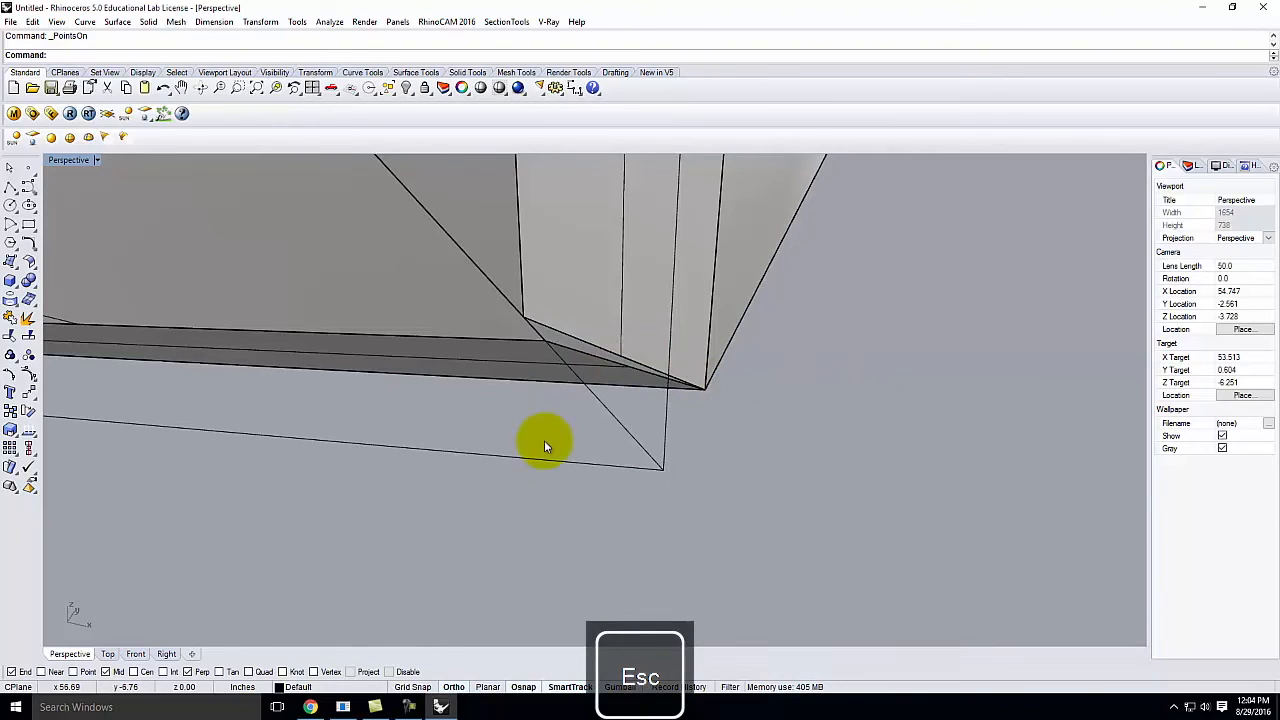
Untrim the corner end of the underside chamfer surface beside the opposite vertical chamfer.
{"action": "type", "text": "untrim"}
{"action": "key", "text": "Return"}
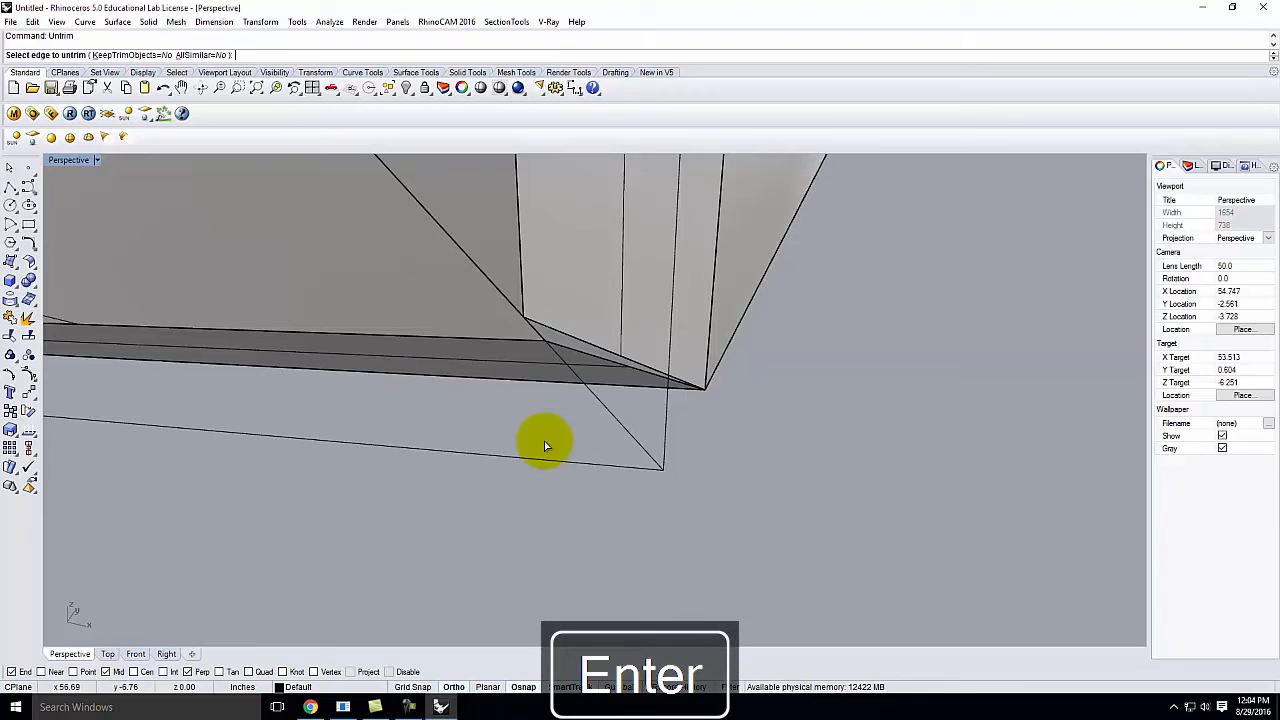
{"action": "left_click", "coordinate": [578, 351]}
{"action": "right_click_drag", "start_coordinate": [681, 379], "coordinate": [668, 336]}
{"action": "left_click", "coordinate": [457, 307]}
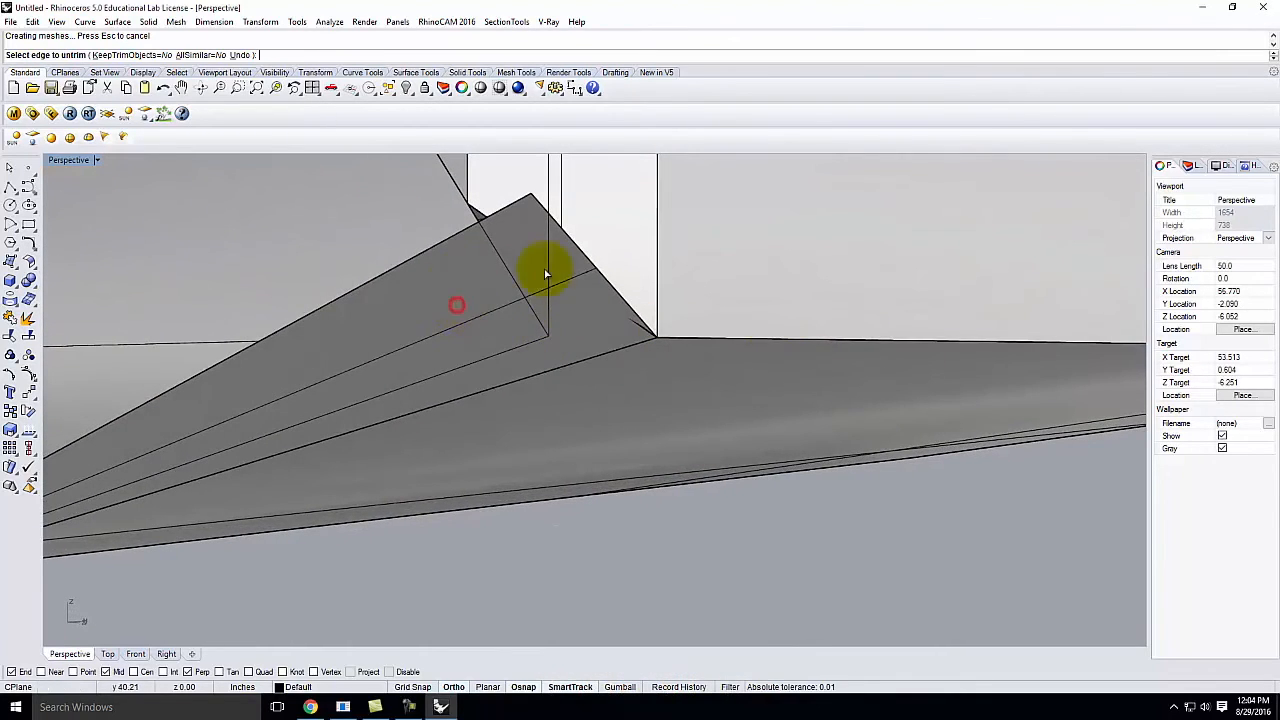
{"action": "key", "text": "Return"}
Move the untrimmed chamfer surface's upper corner control point to the vertical chamfer's lower inner endpoint.
{"action": "left_click", "coordinate": [479, 308]}
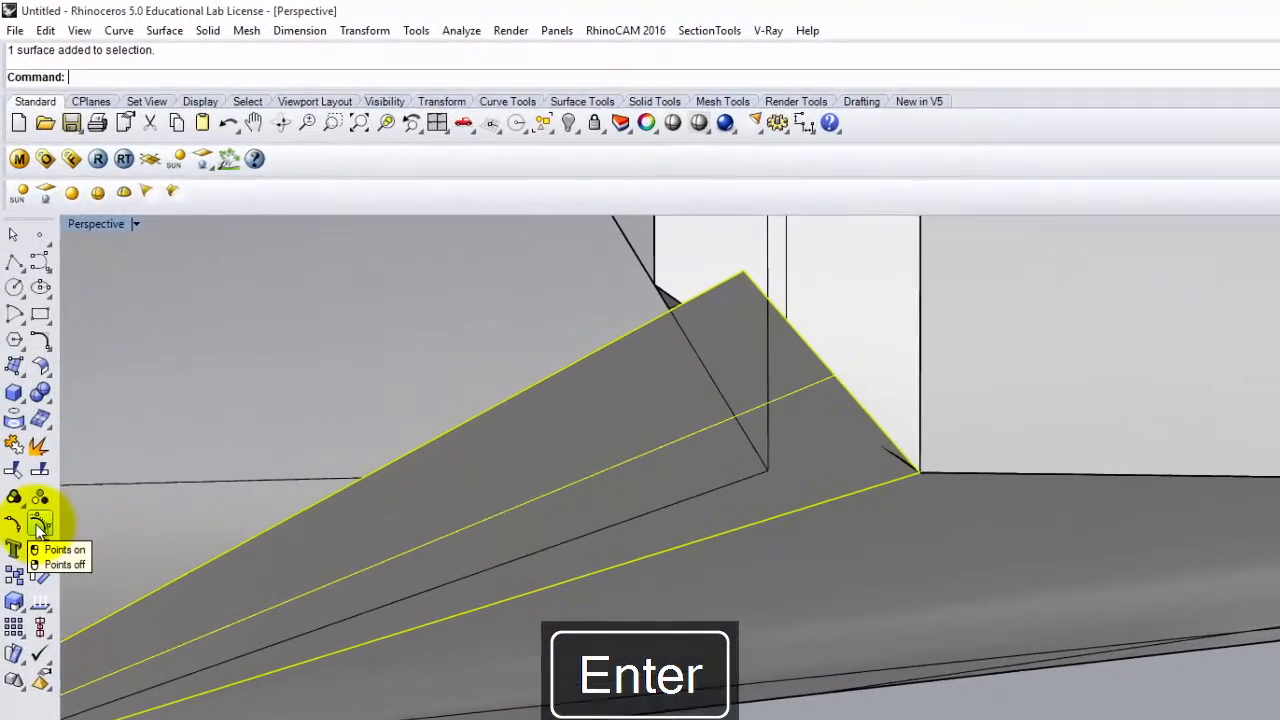
{"action": "left_click", "coordinate": [29, 375]}
{"action": "left_click_drag", "start_coordinate": [783, 321], "coordinate": [759, 342]}
{"action": "key", "text": "ctrl+z"}
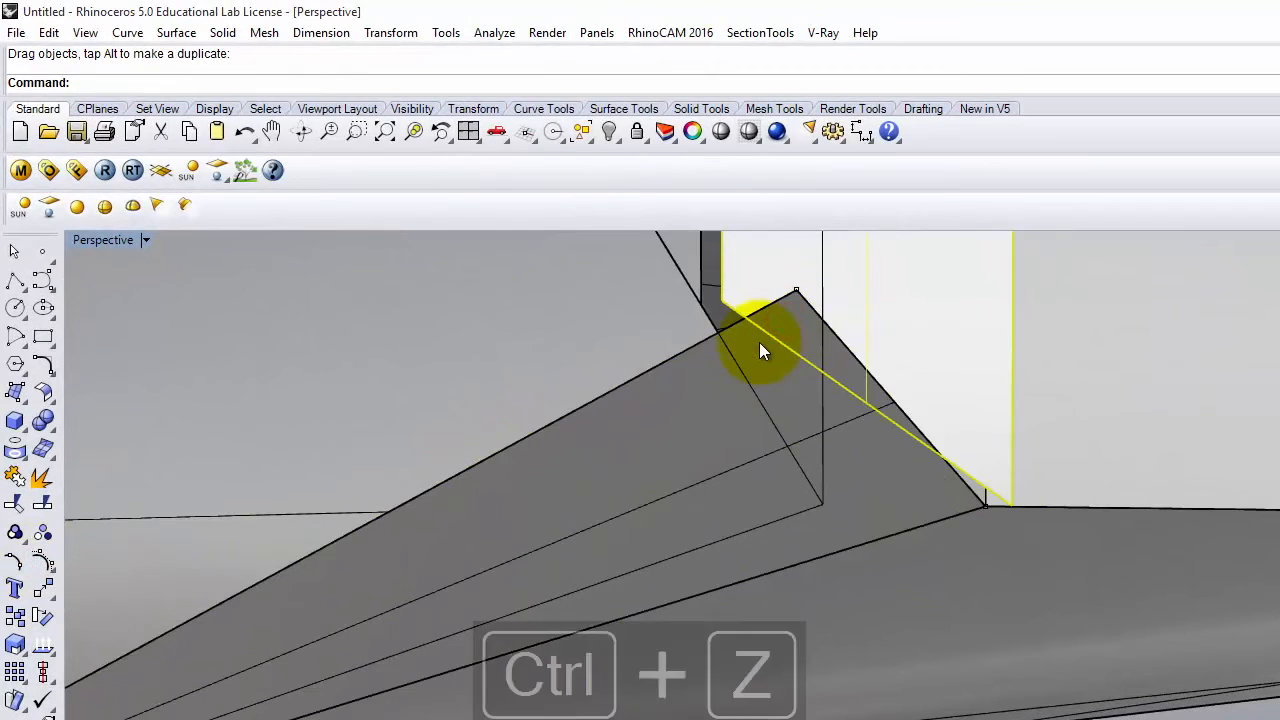
{"action": "left_click", "coordinate": [794, 289]}
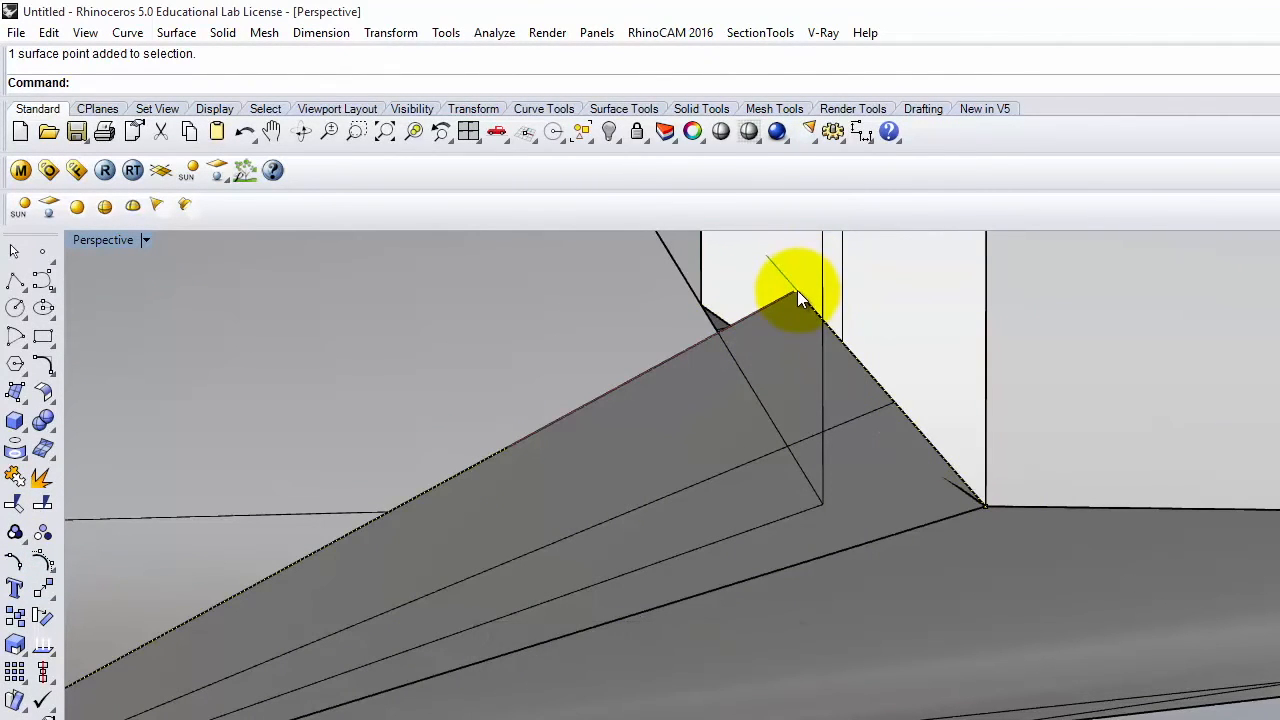
{"action": "type", "text": "Move"}
{"action": "key", "text": "Return"}
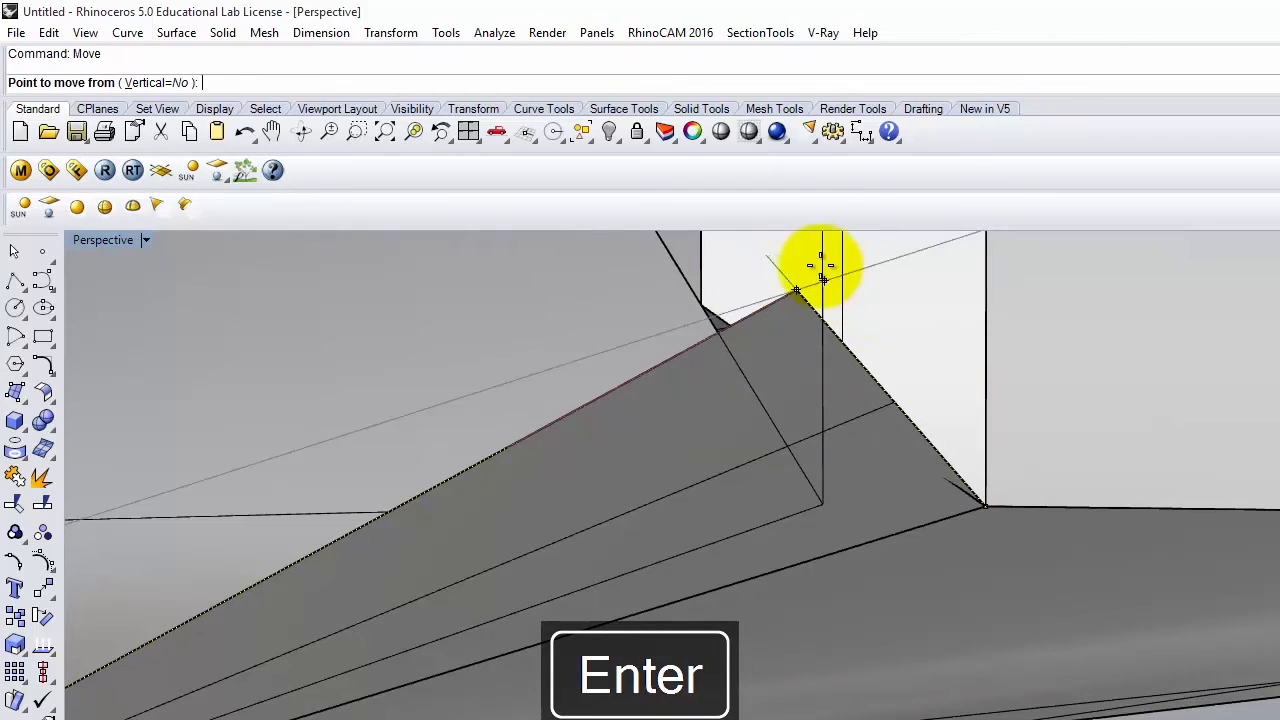
{"action": "left_click", "coordinate": [797, 288]}
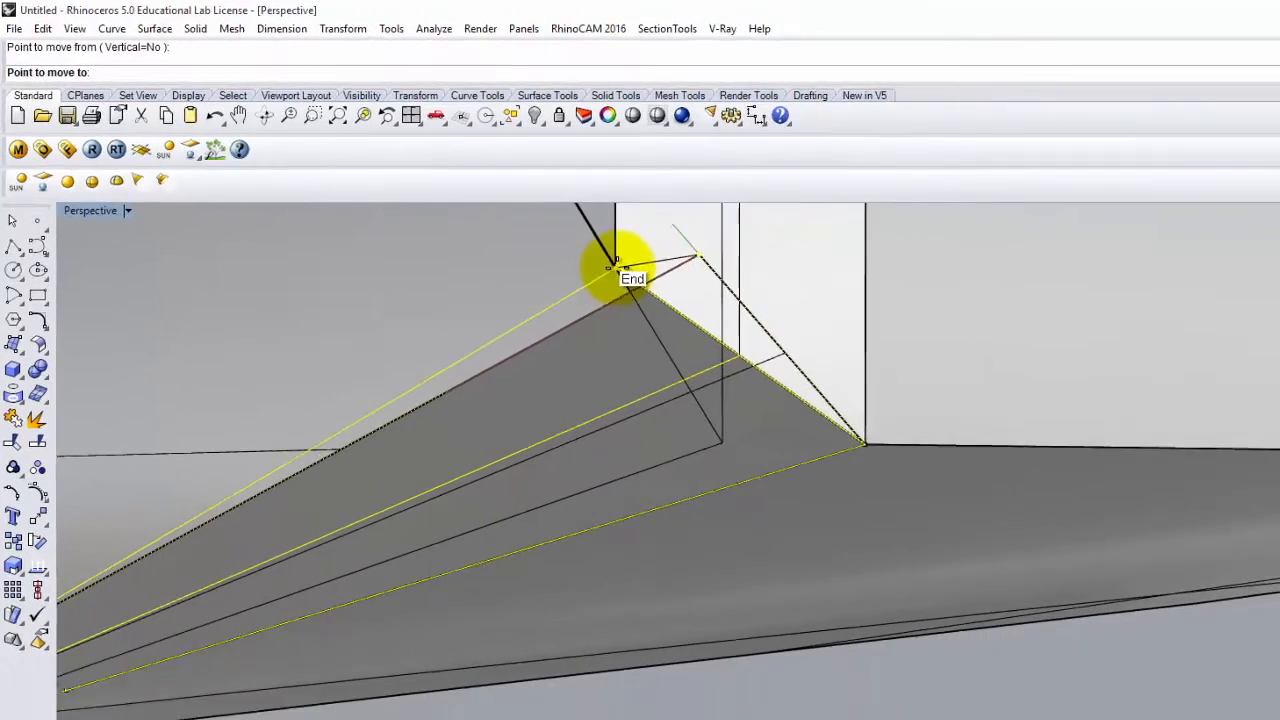
{"action": "left_click", "coordinate": [705, 298]}
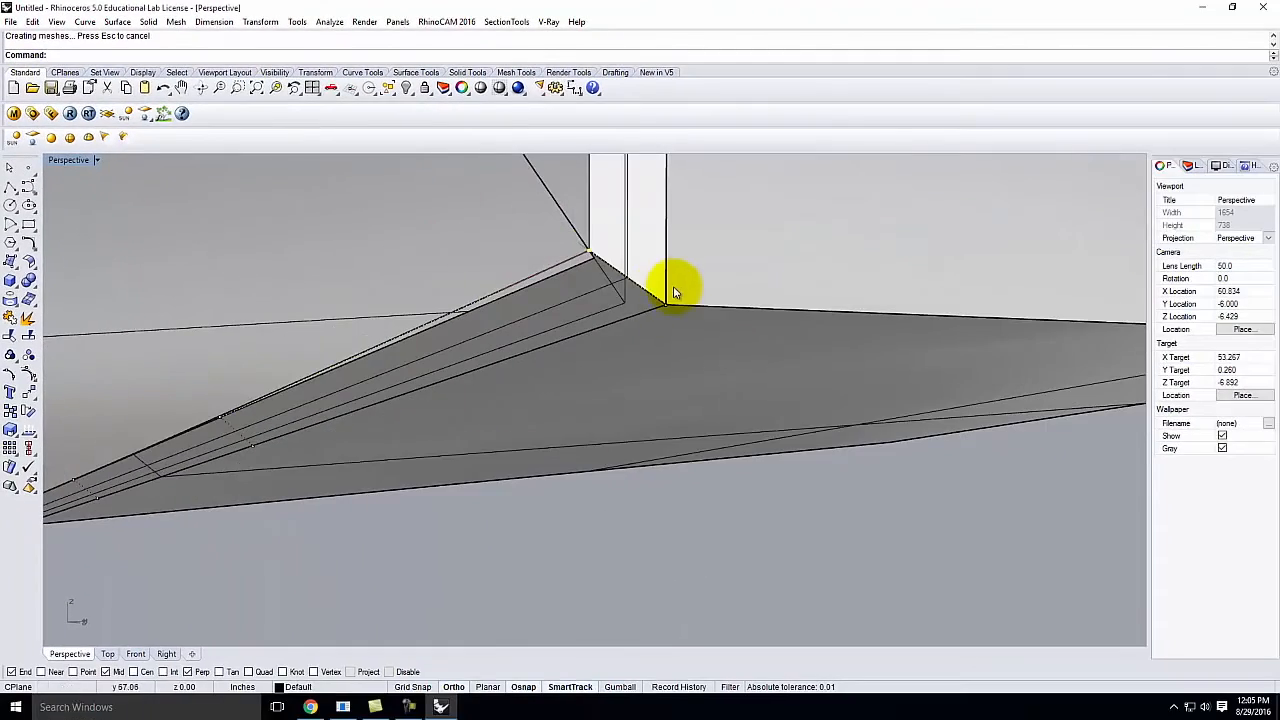
{"action": "scroll", "coordinate": [686, 297], "scroll_direction": "down", "scroll_amount": 10}
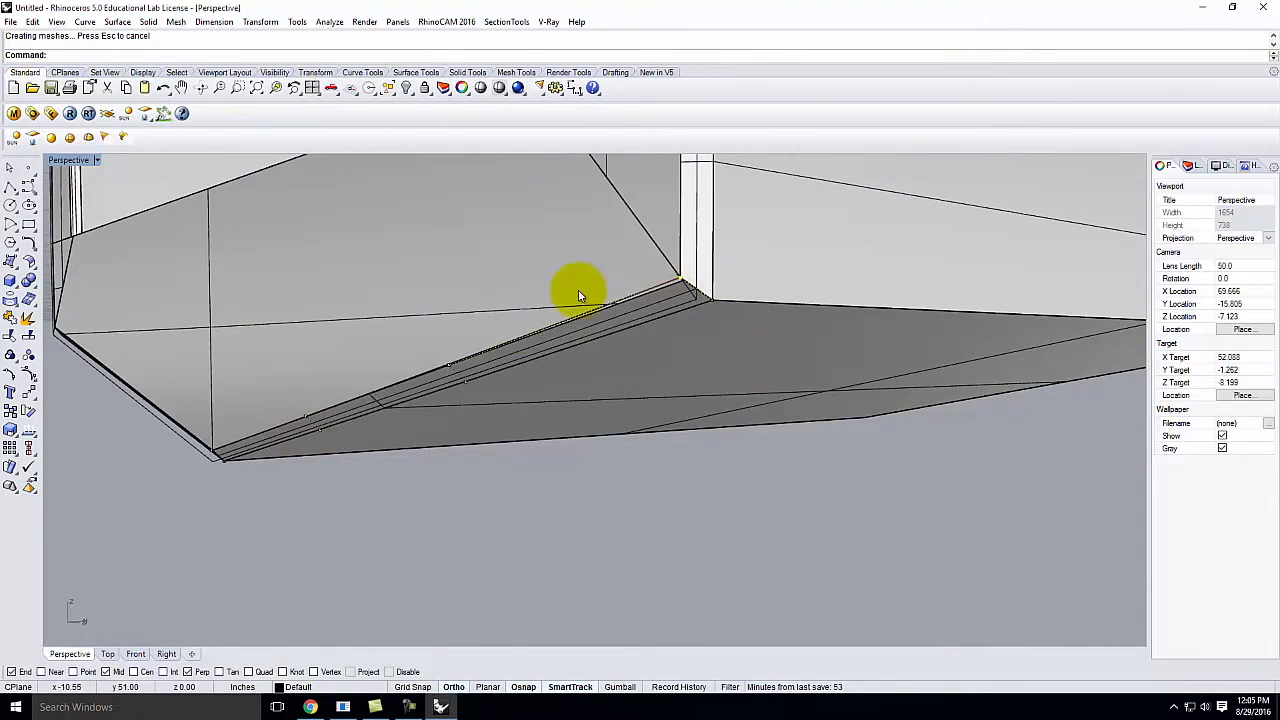
{"action": "scroll", "coordinate": [672, 291], "scroll_direction": "up", "scroll_amount": 2}
{"action": "scroll", "coordinate": [680, 286], "scroll_direction": "up", "scroll_amount": 3}
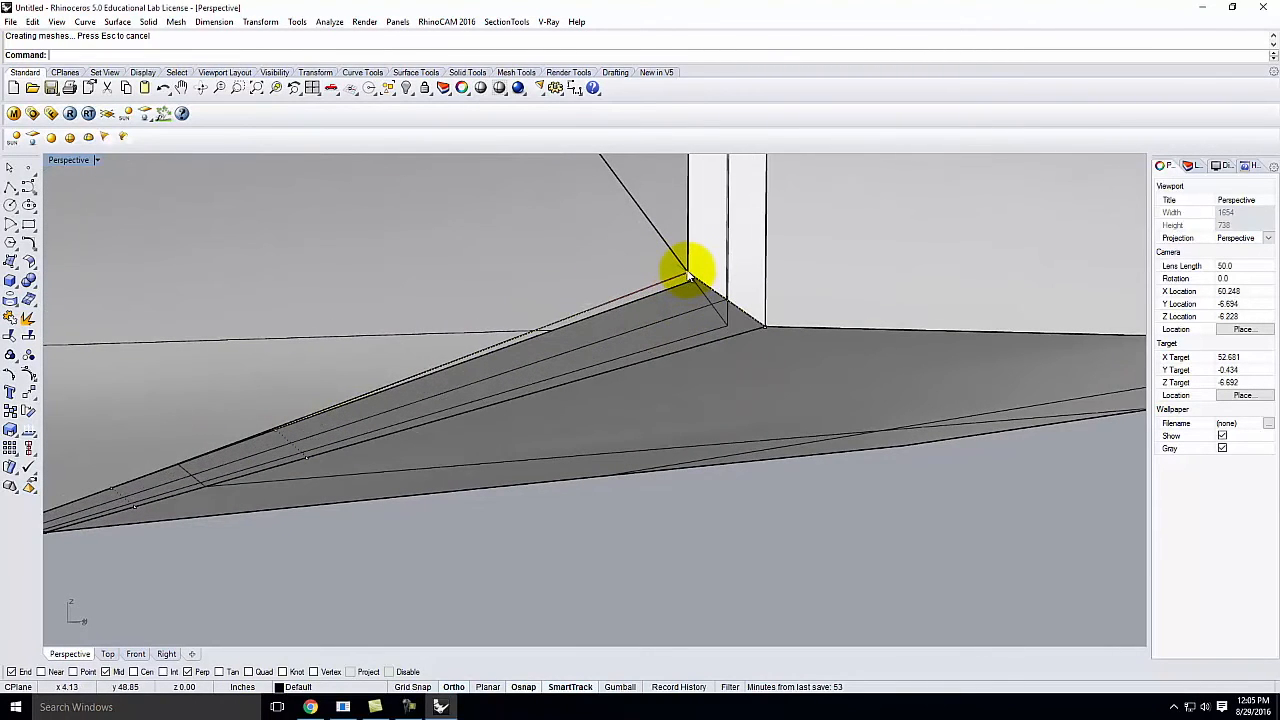
{"action": "key", "text": "Escape"}
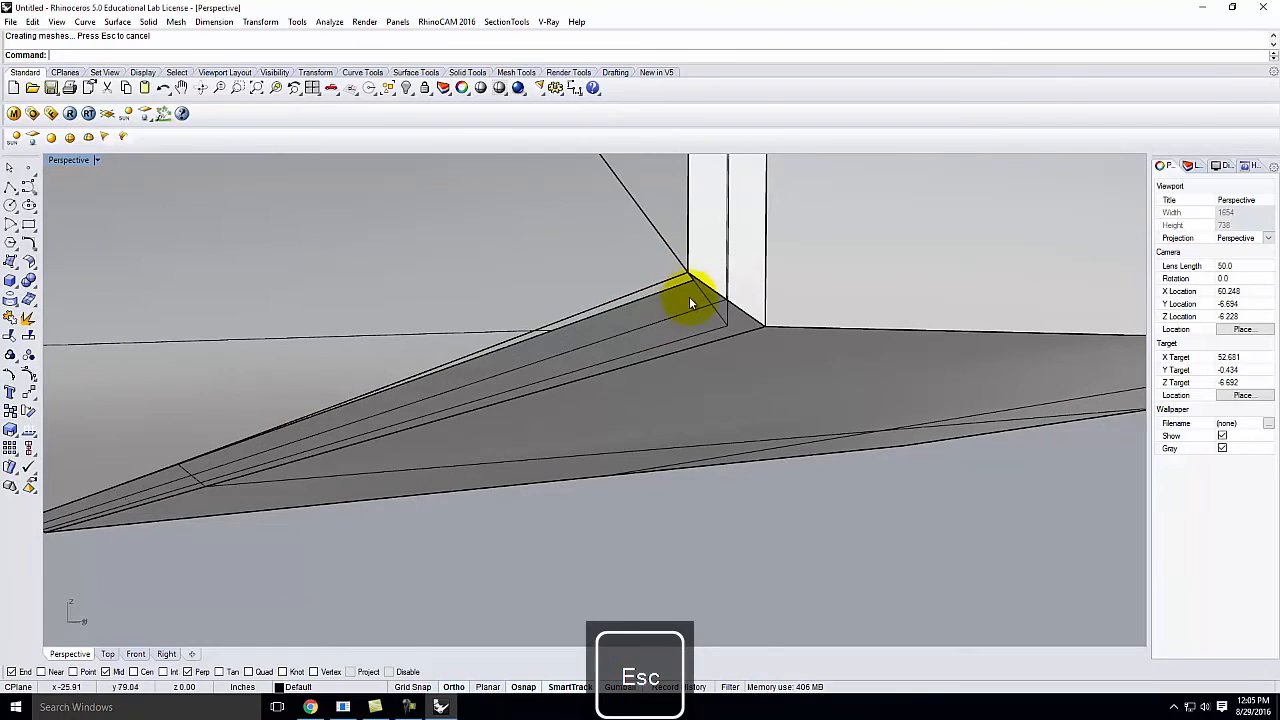
Trim away the thin strip of the base's front face that overlaps the reshaped chamfer, using the chamfer surface as the cutter.
{"action": "left_click", "coordinate": [654, 295]}
{"action": "left_click", "coordinate": [649, 290]}
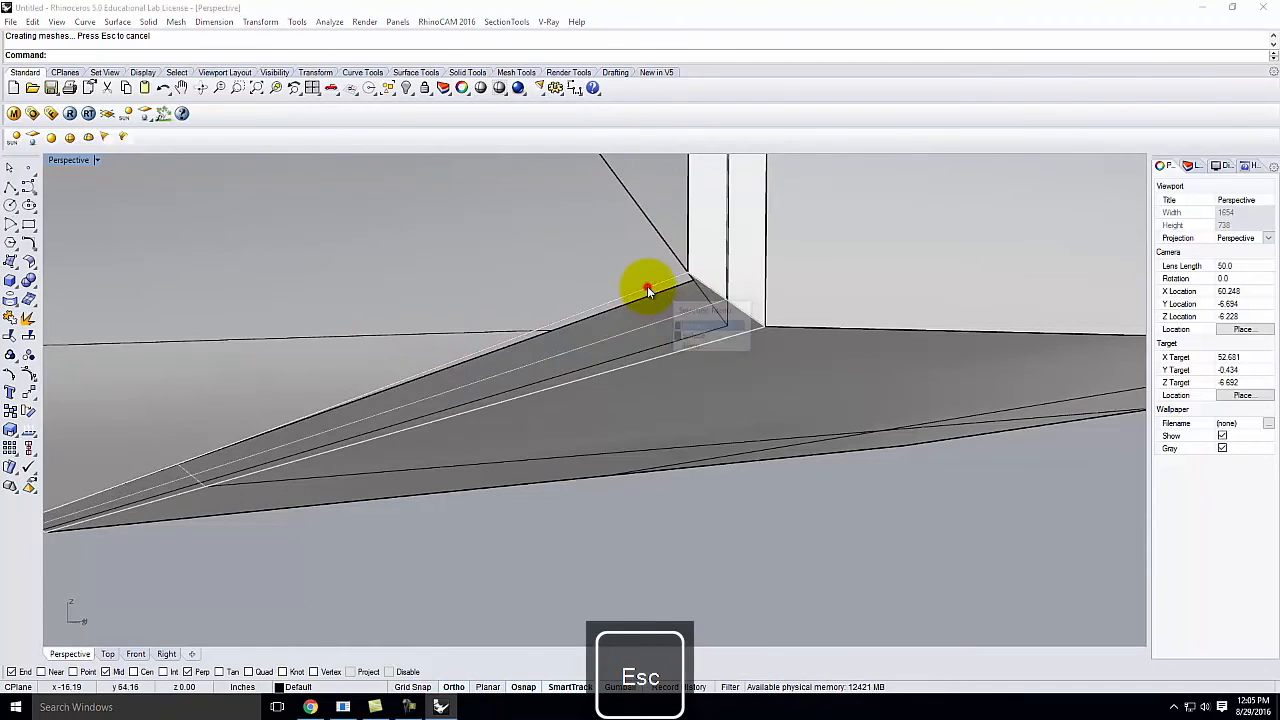
{"action": "left_click", "coordinate": [686, 320]}
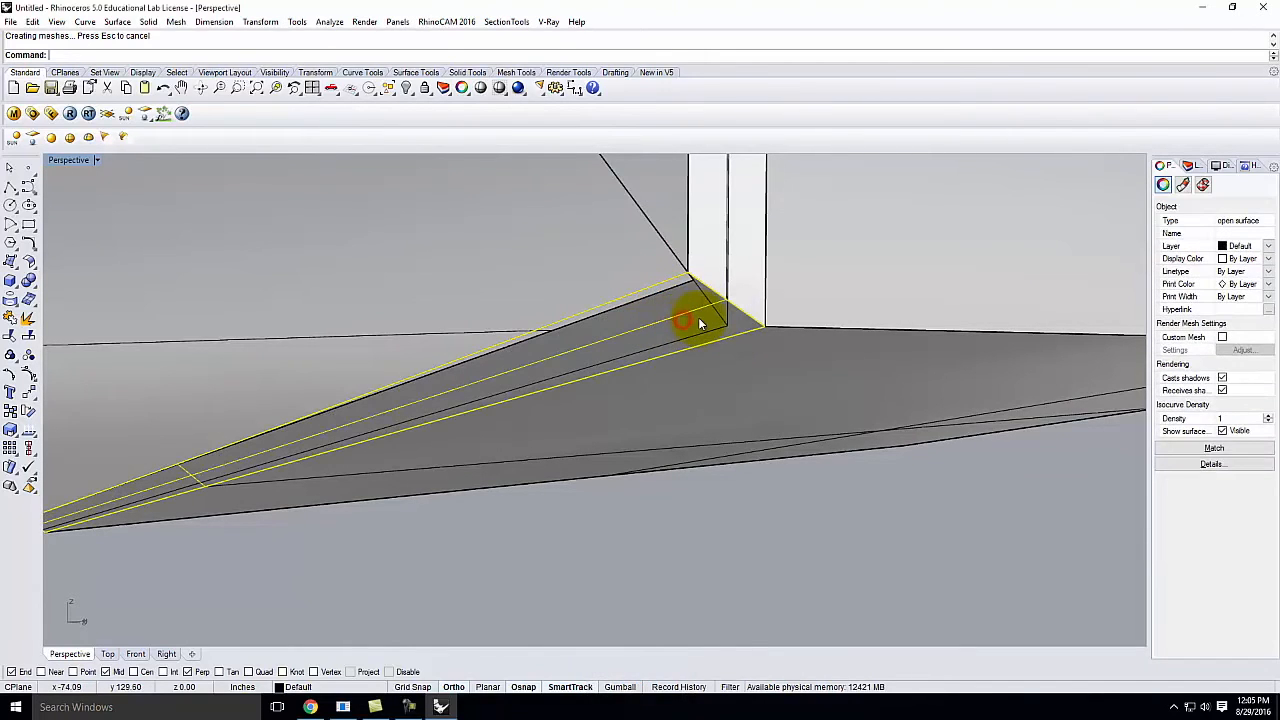
{"action": "key", "text": "Return"}
{"action": "left_click", "coordinate": [680, 287]}
{"action": "scroll", "coordinate": [693, 302], "scroll_direction": "down", "scroll_amount": 10}
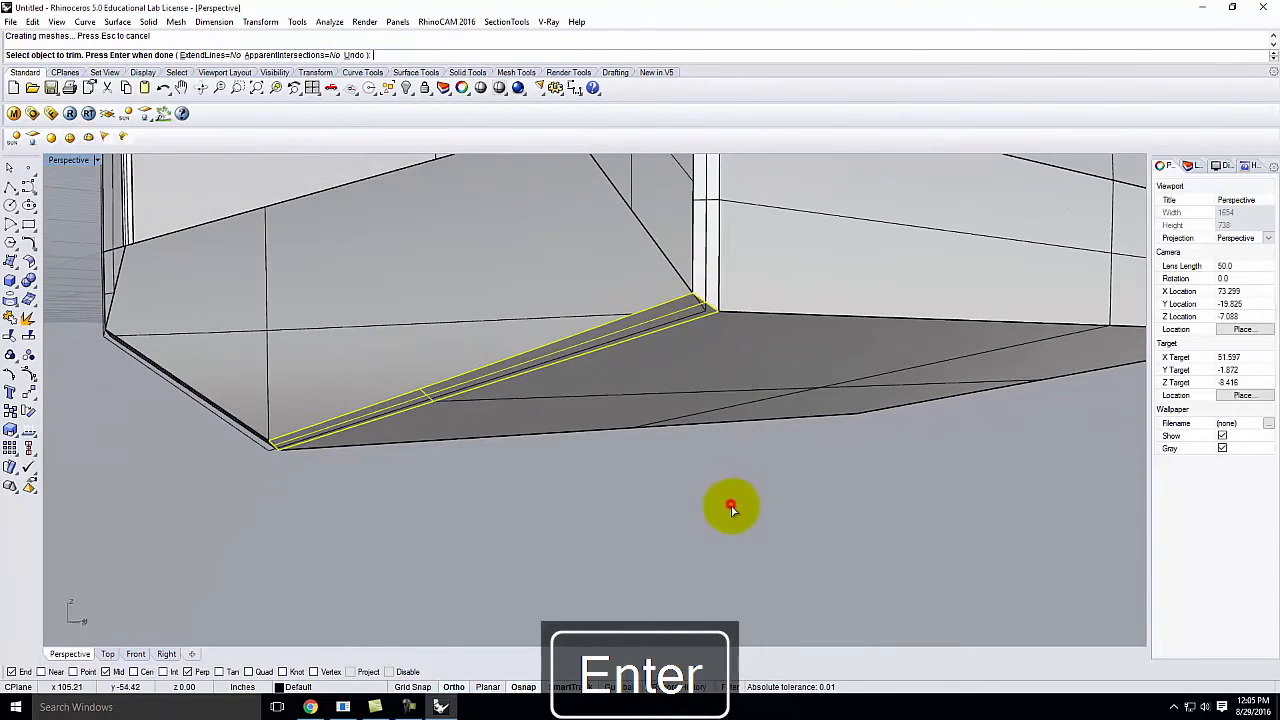
{"action": "key", "text": "Escape"}
{"action": "scroll", "coordinate": [714, 437], "scroll_direction": "down", "scroll_amount": 5}
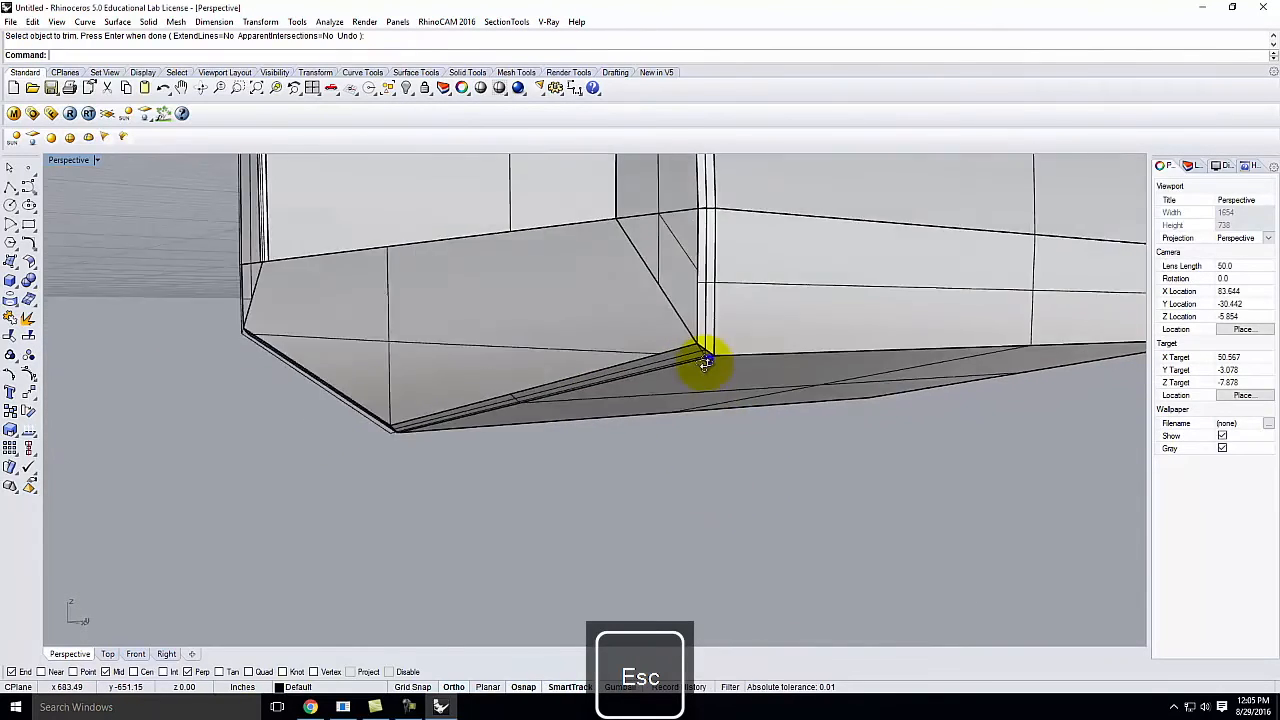
{"action": "scroll", "coordinate": [705, 362], "scroll_direction": "up", "scroll_amount": 10}
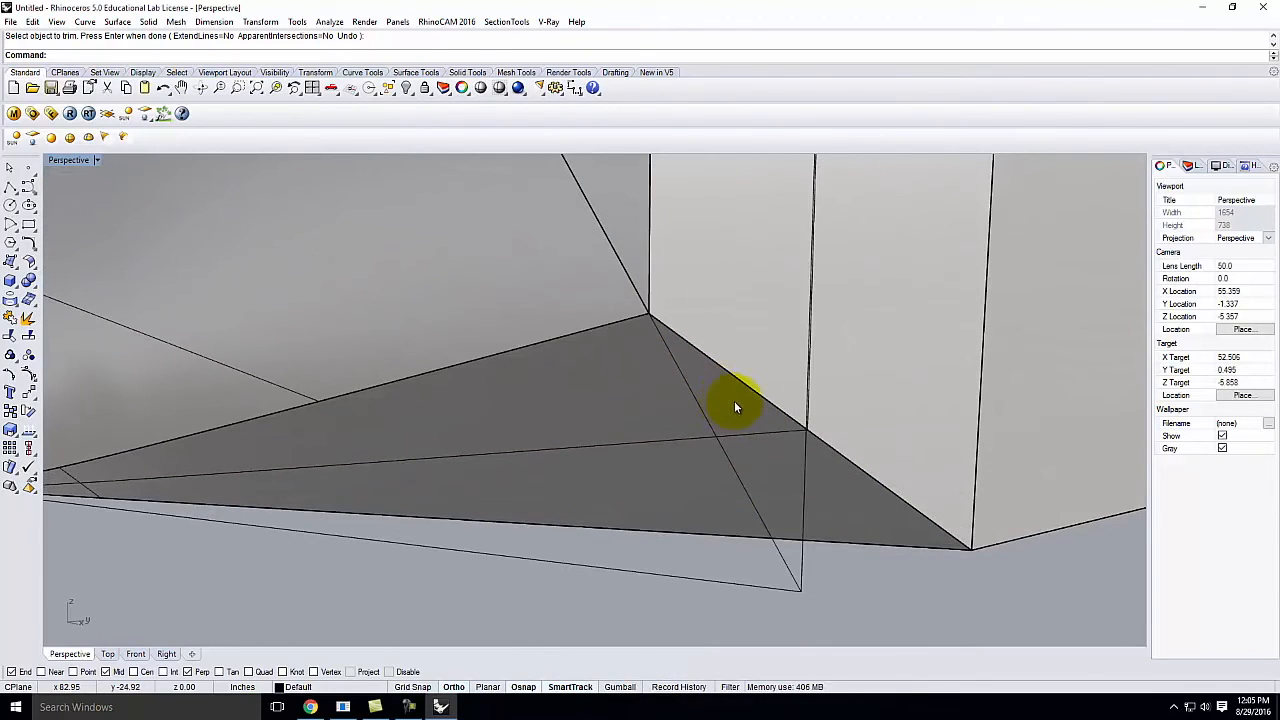
{"action": "scroll", "coordinate": [771, 392], "scroll_direction": "down", "scroll_amount": 5}
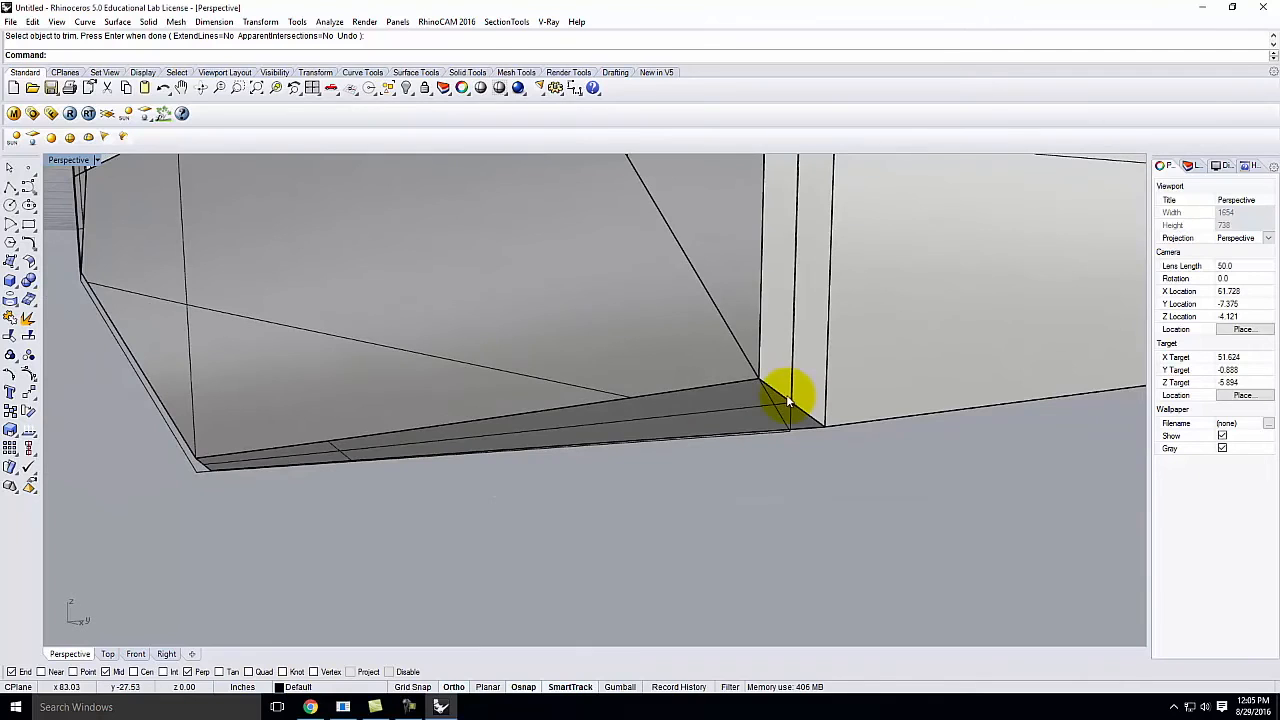
{"action": "right_click_drag", "start_coordinate": [787, 400], "coordinate": [950, 365]}
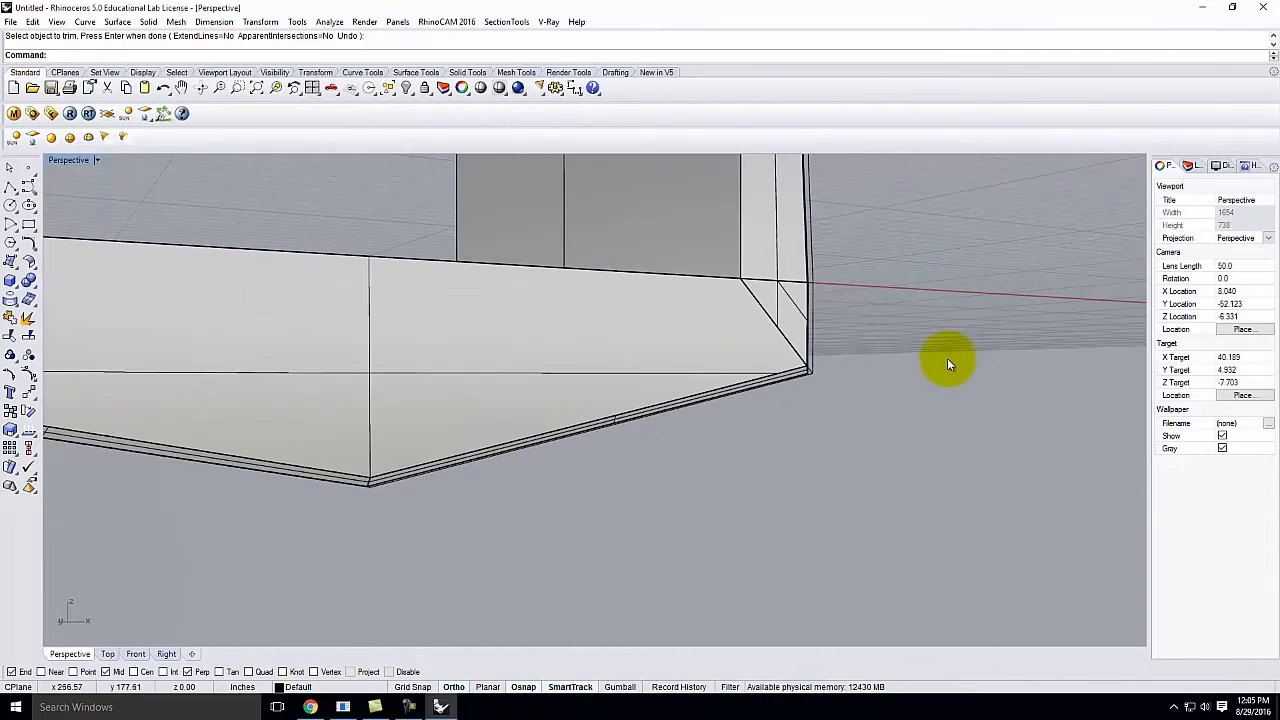
Chamfer the wall's outer side face and the base's underside along their shared lower edge, with 0.50 distances.
{"action": "scroll", "coordinate": [946, 359], "scroll_direction": "down", "scroll_amount": 4}
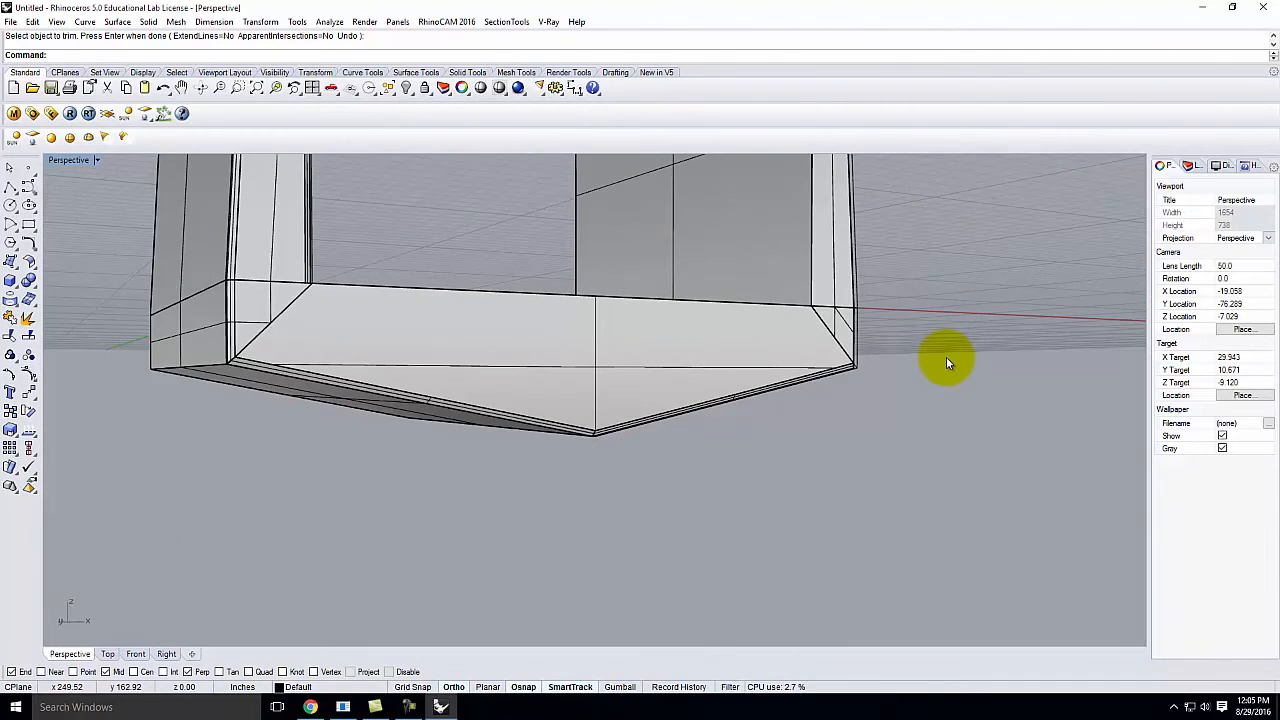
{"action": "scroll", "coordinate": [323, 406], "scroll_direction": "up", "scroll_amount": 6}
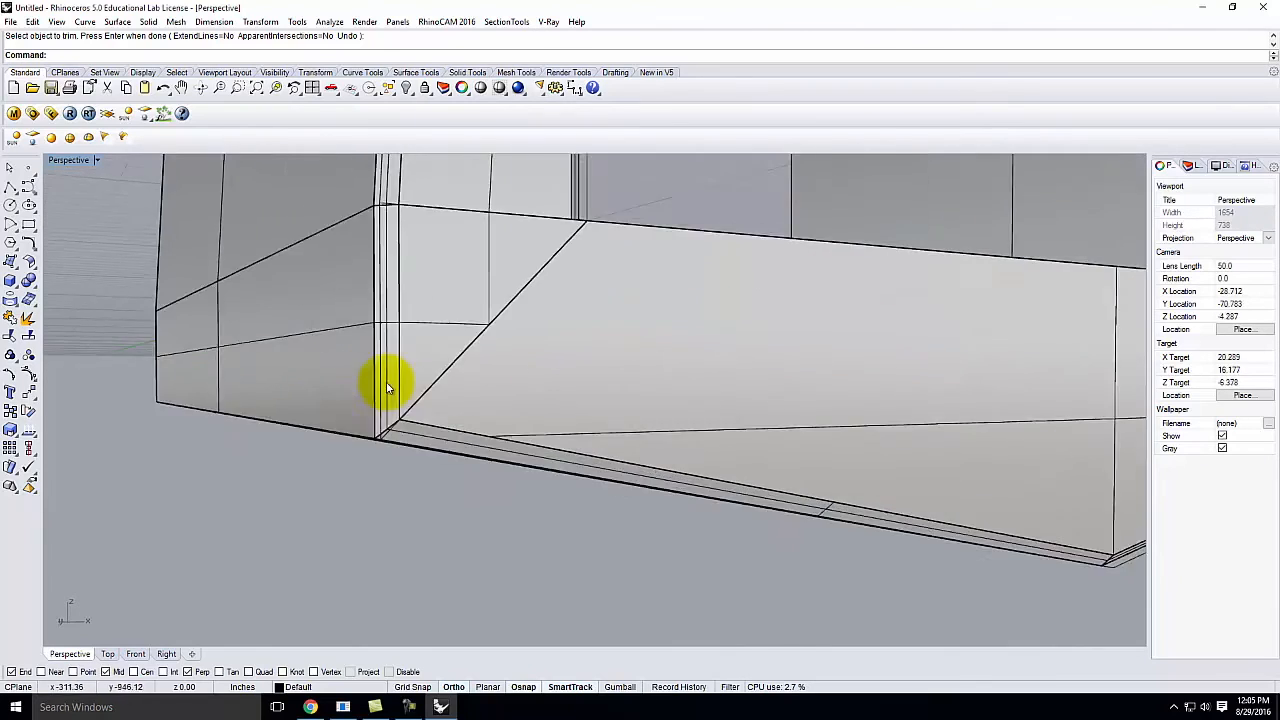
{"action": "scroll", "coordinate": [390, 465], "scroll_direction": "up", "scroll_amount": 3}
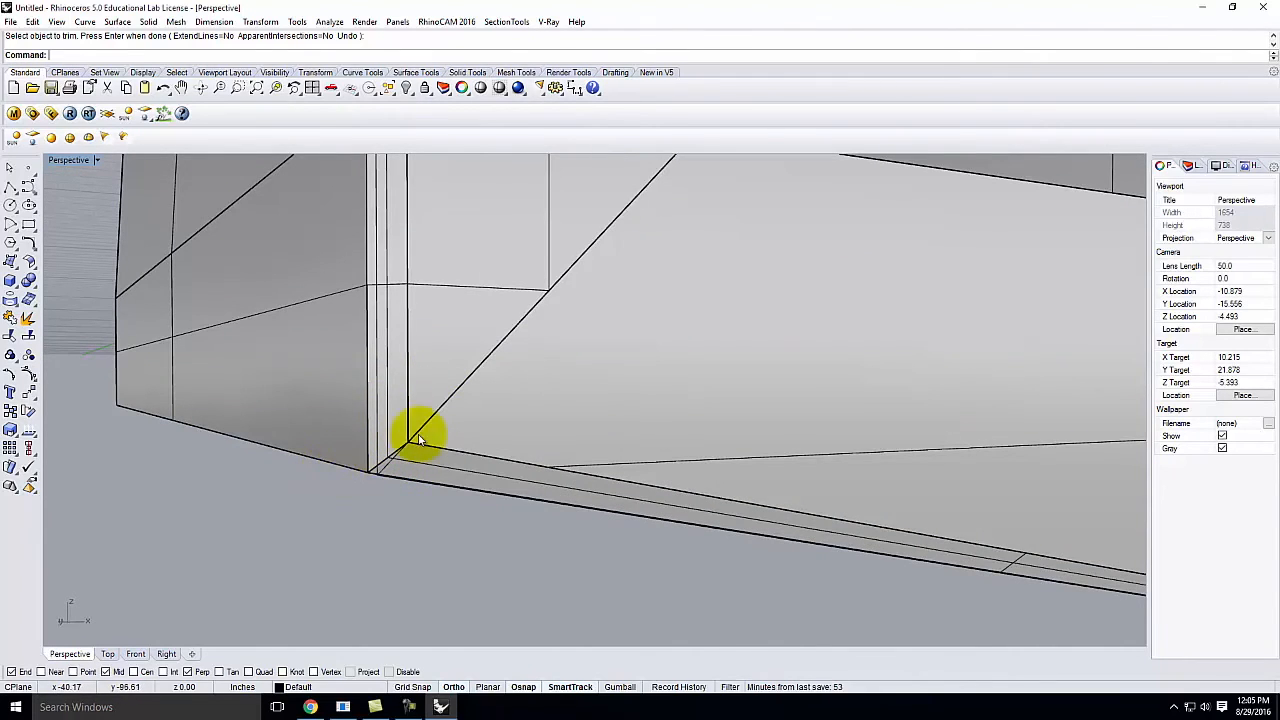
{"action": "scroll", "coordinate": [433, 455], "scroll_direction": "down", "scroll_amount": 3}
{"action": "mouse_move", "coordinate": [433, 456]}
{"action": "right_mouse_down"}
{"action": "mouse_move", "coordinate": [441, 498]}
{"action": "mouse_move", "coordinate": [433, 457]}
{"action": "right_mouse_up"}
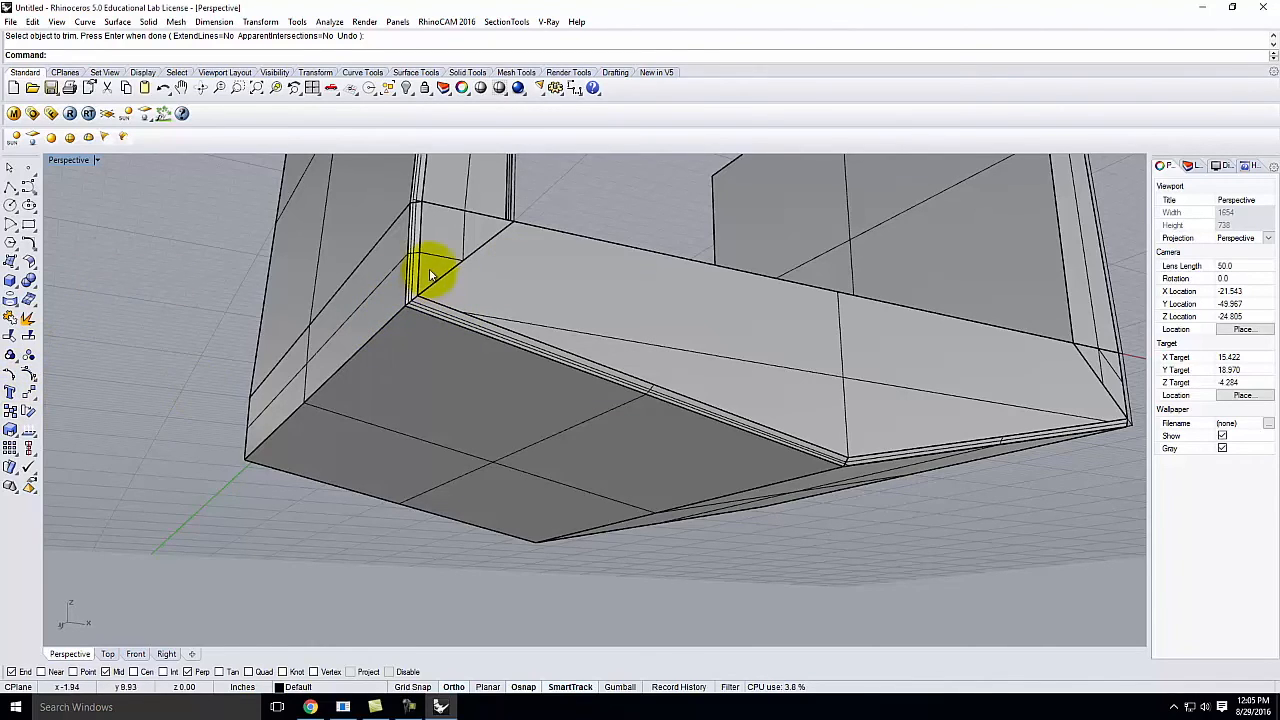
{"action": "scroll", "coordinate": [421, 295], "scroll_direction": "up", "scroll_amount": 5}
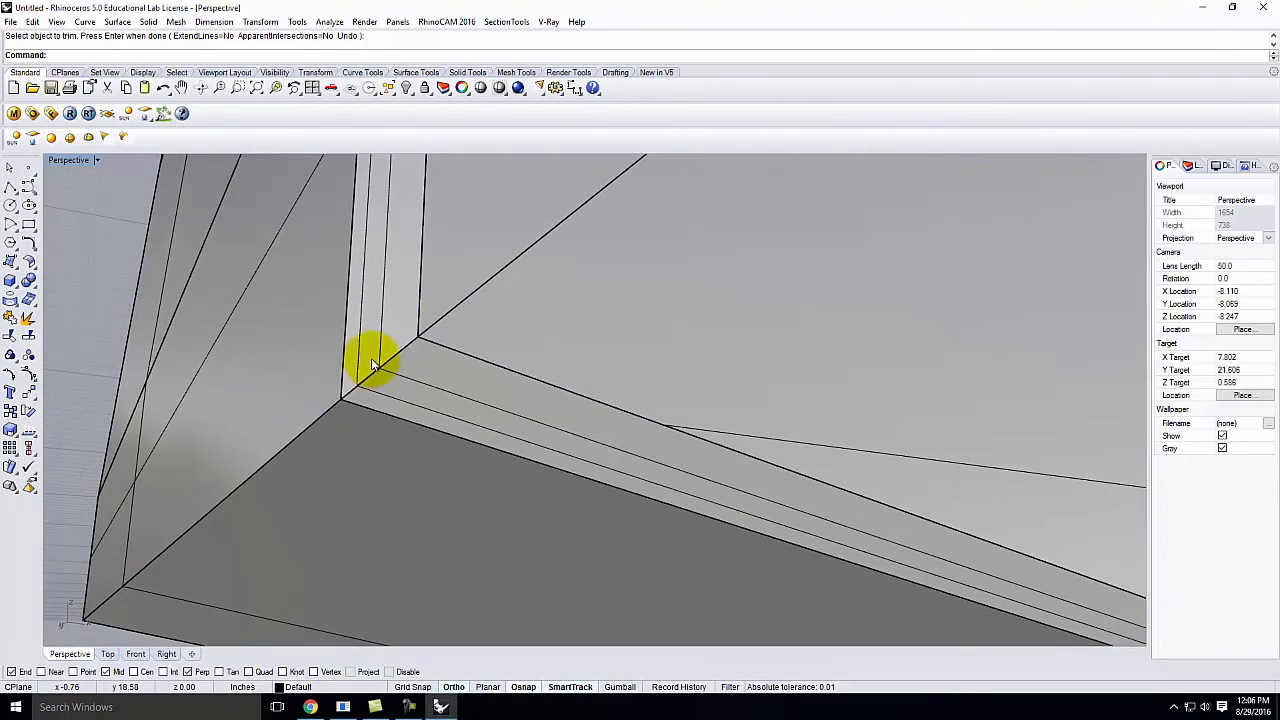
{"action": "key", "text": "Return"}
{"action": "key", "text": "Return"}
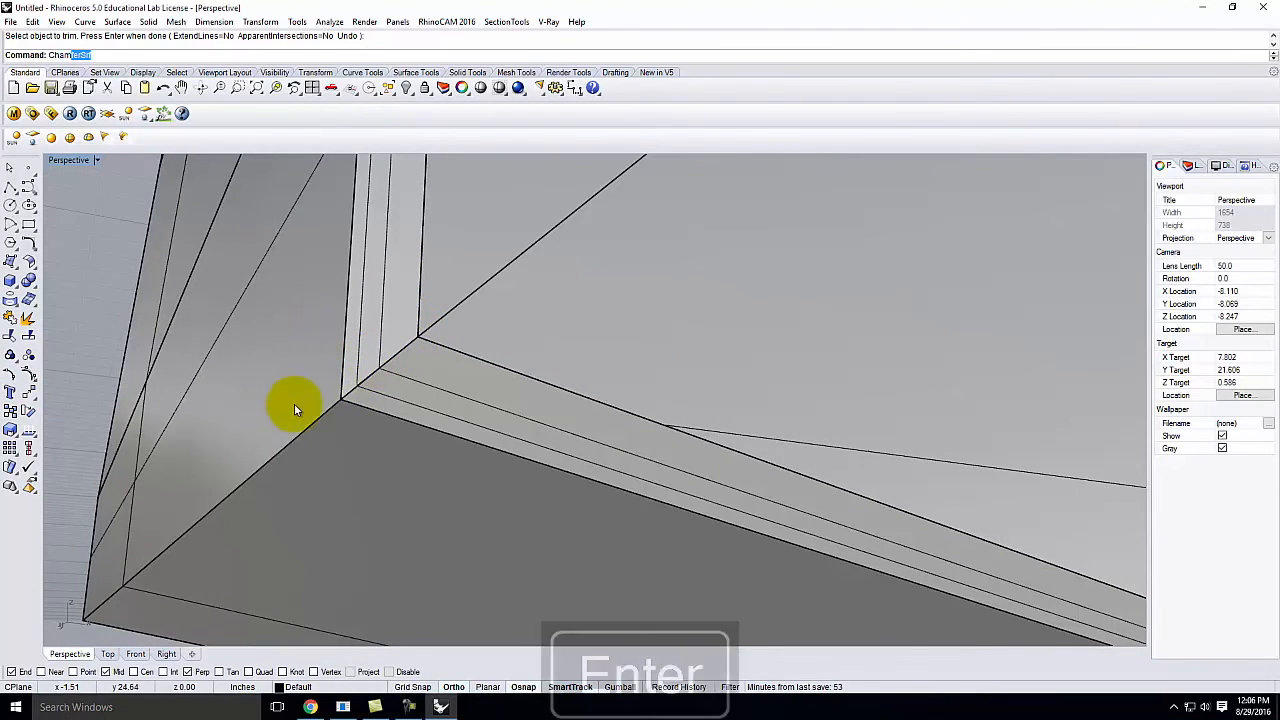
{"action": "left_click", "coordinate": [294, 404]}
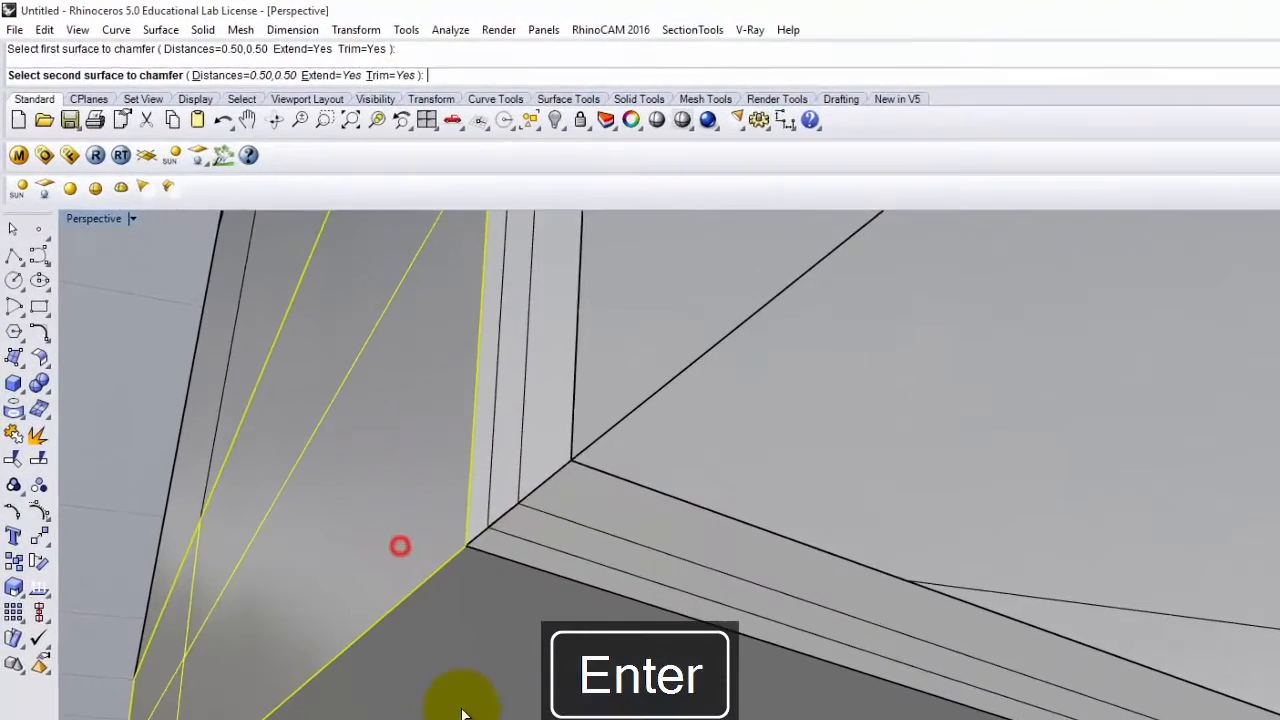
{"action": "left_click", "coordinate": [462, 713]}
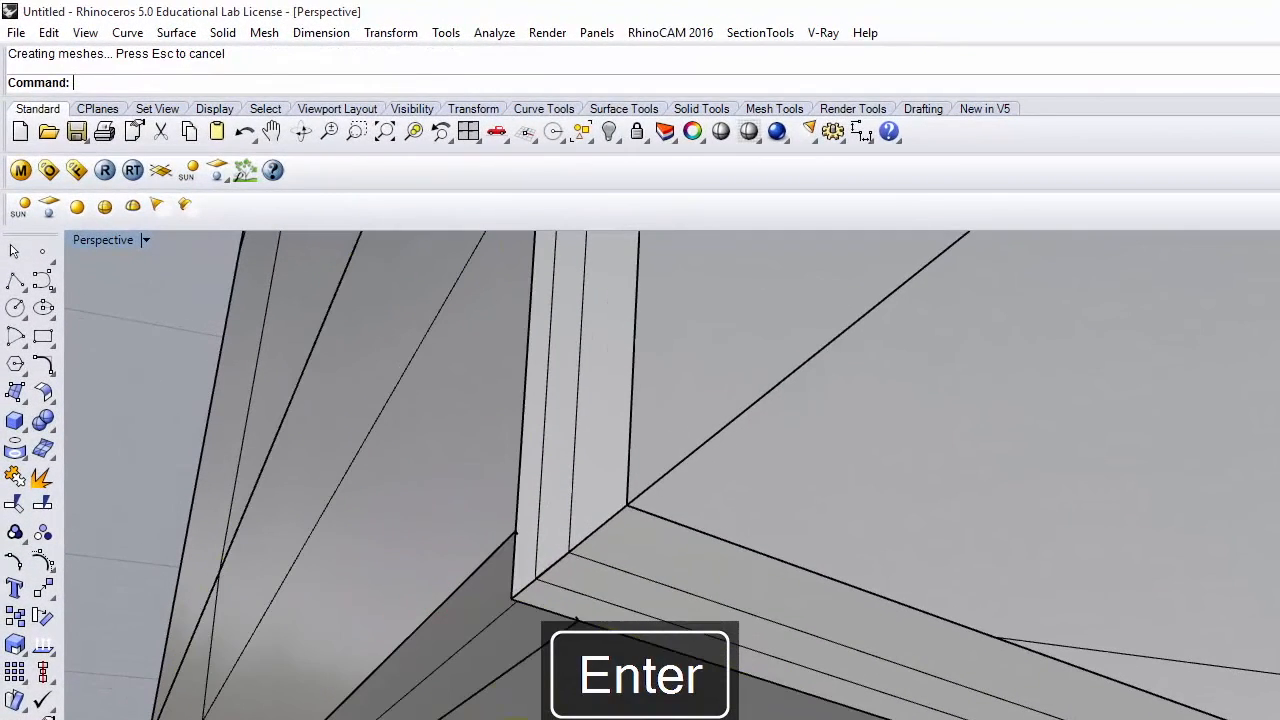
Draw a closed triangular polyline through the three chamfer endpoints around the lower front corner.
{"action": "left_click", "coordinate": [15, 281]}
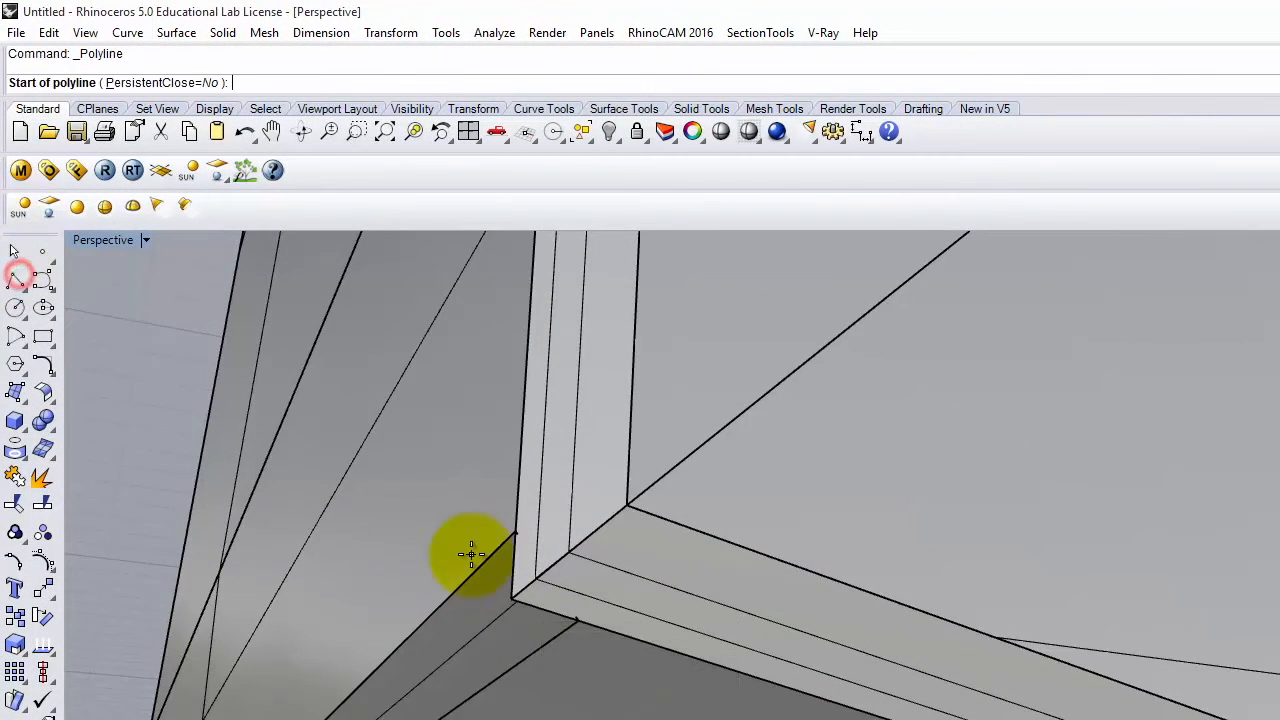
{"action": "left_click", "coordinate": [515, 532]}
{"action": "left_click", "coordinate": [578, 622]}
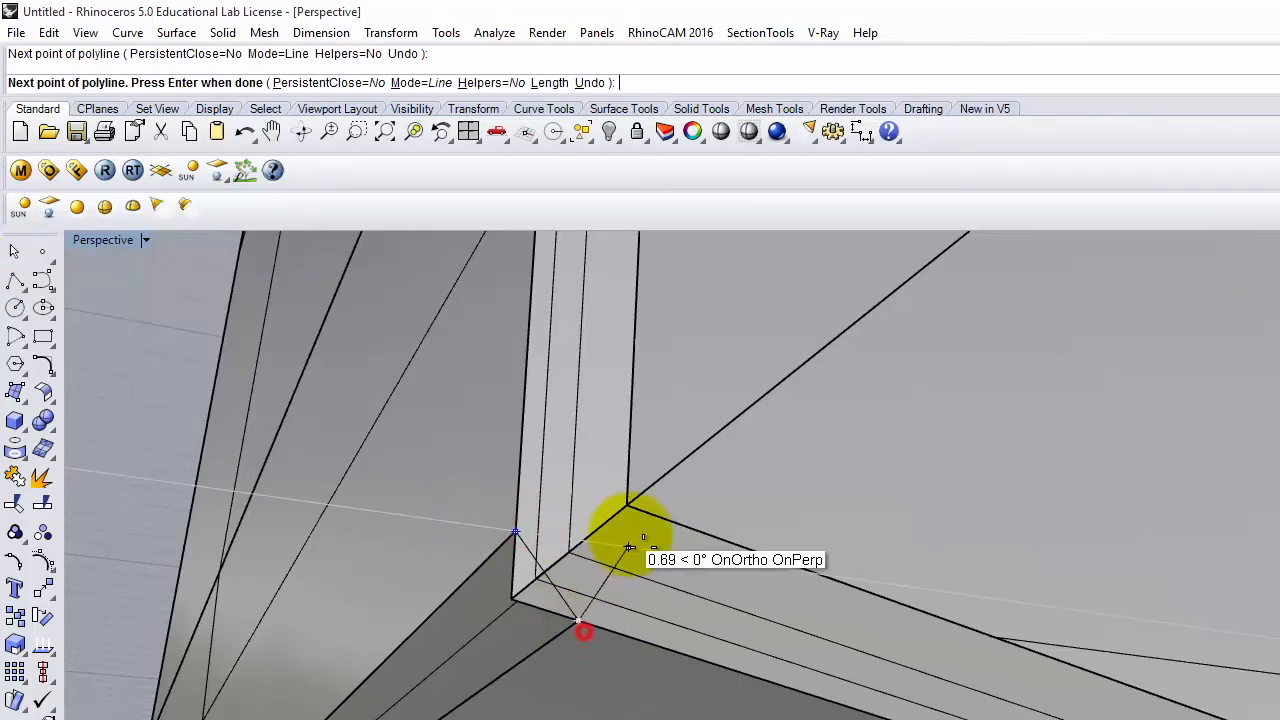
{"action": "left_click", "coordinate": [625, 505]}
{"action": "key", "text": "Return"}
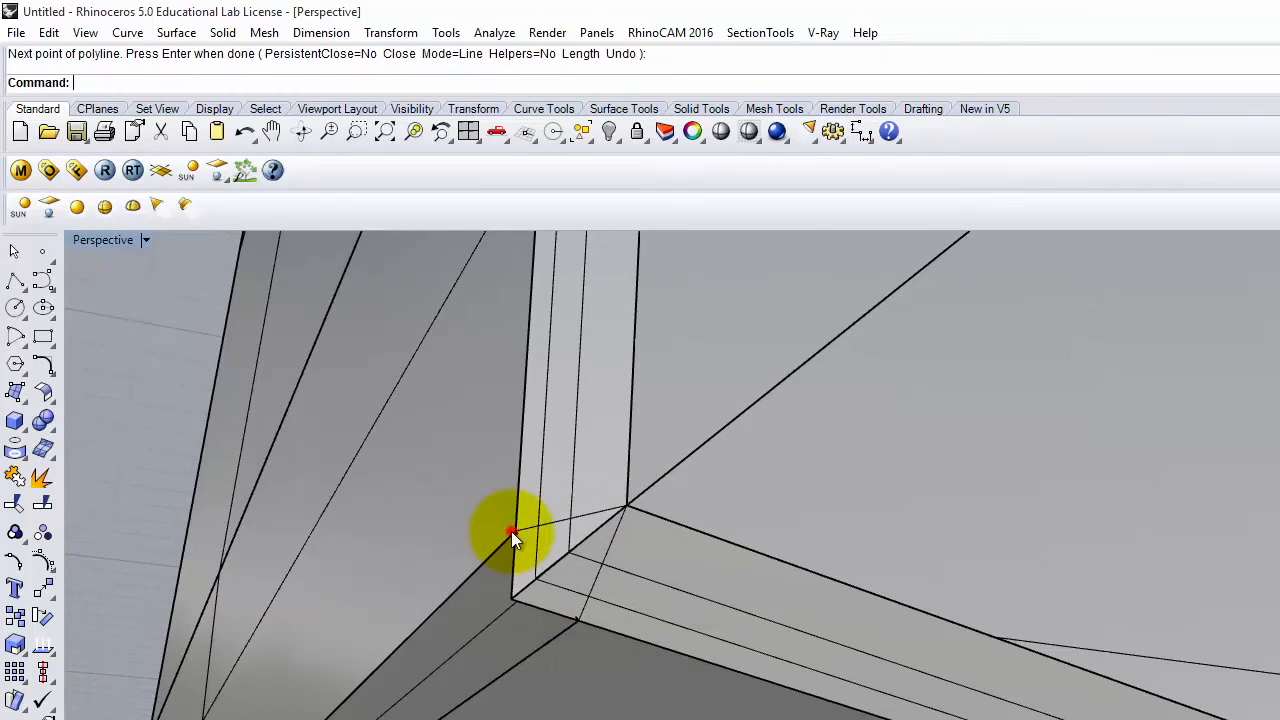
{"action": "key", "text": "Return"}
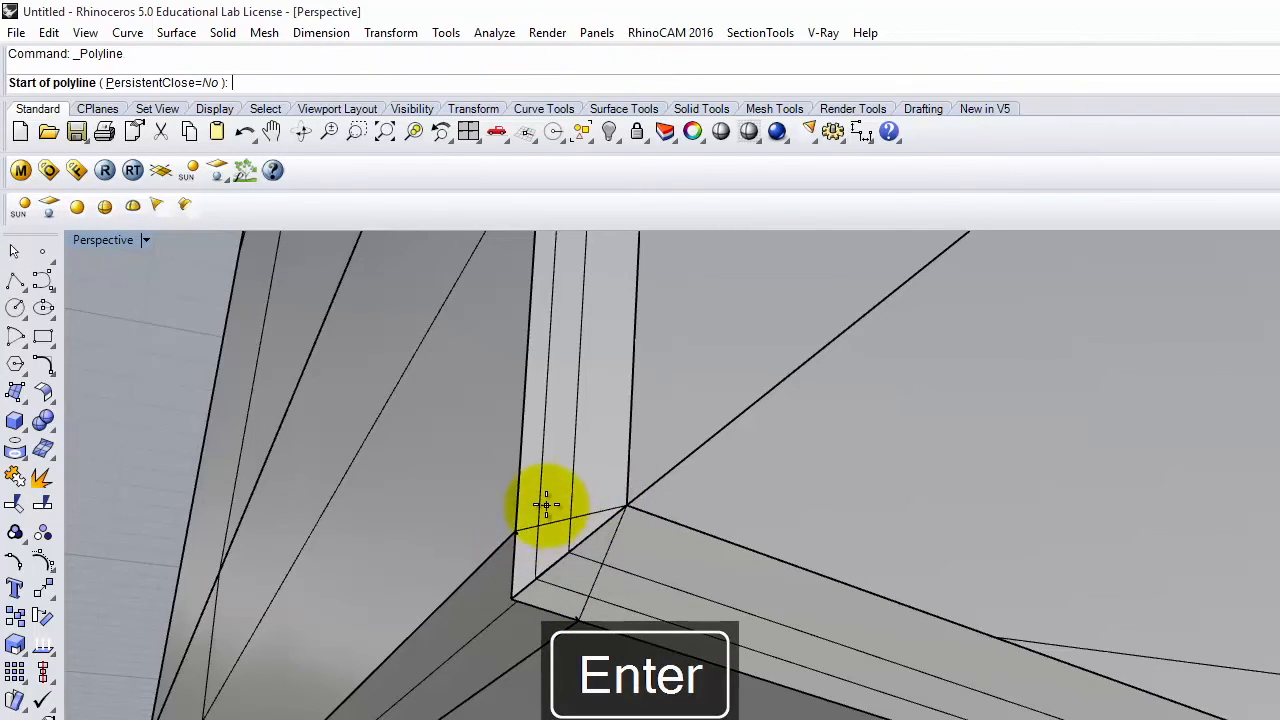
{"action": "key", "text": "Return"}
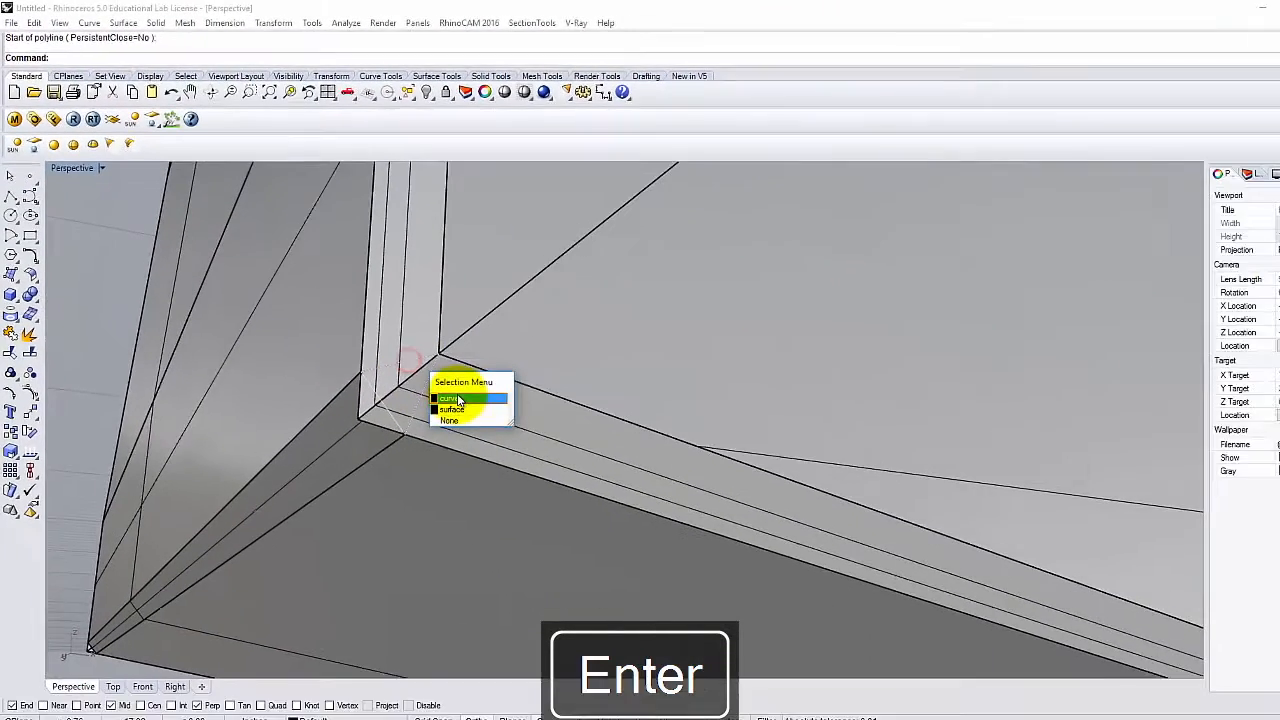
Trim the chamfer surfaces' overlapping tips inside the corner triangle, using the closed polyline as the cutter.
{"action": "left_click", "coordinate": [575, 499]}
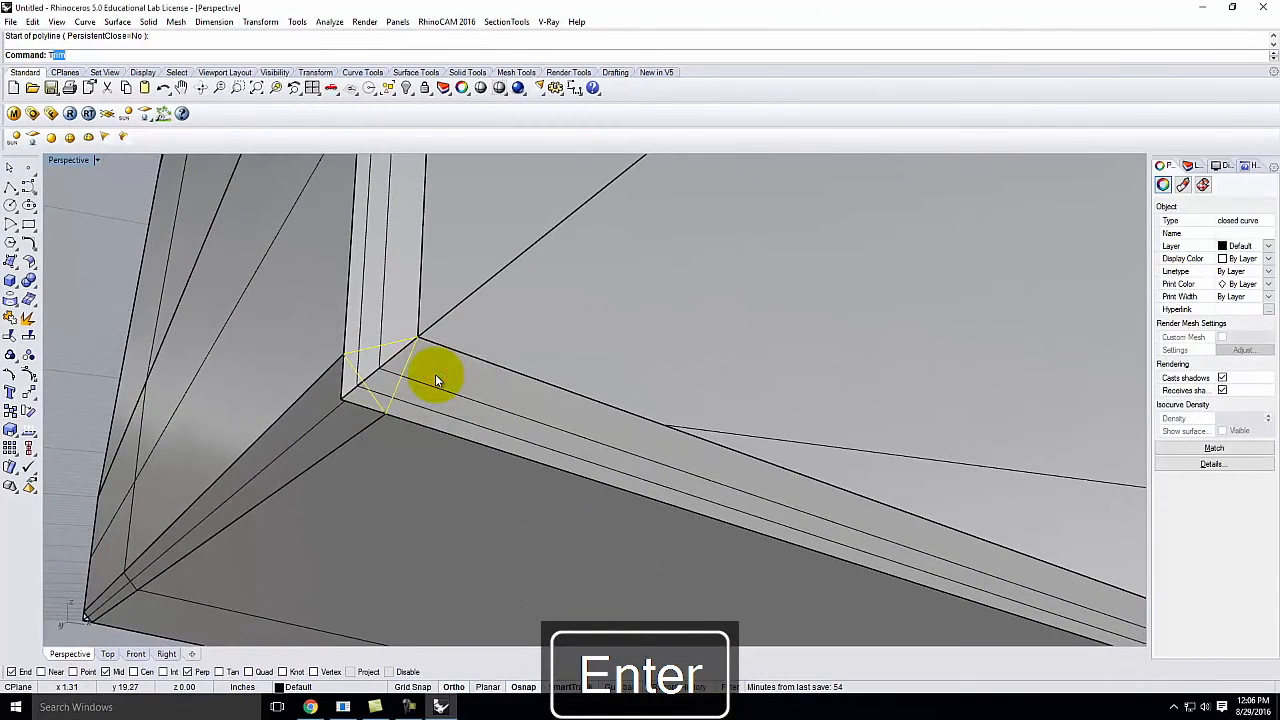
{"action": "left_click", "coordinate": [351, 399]}
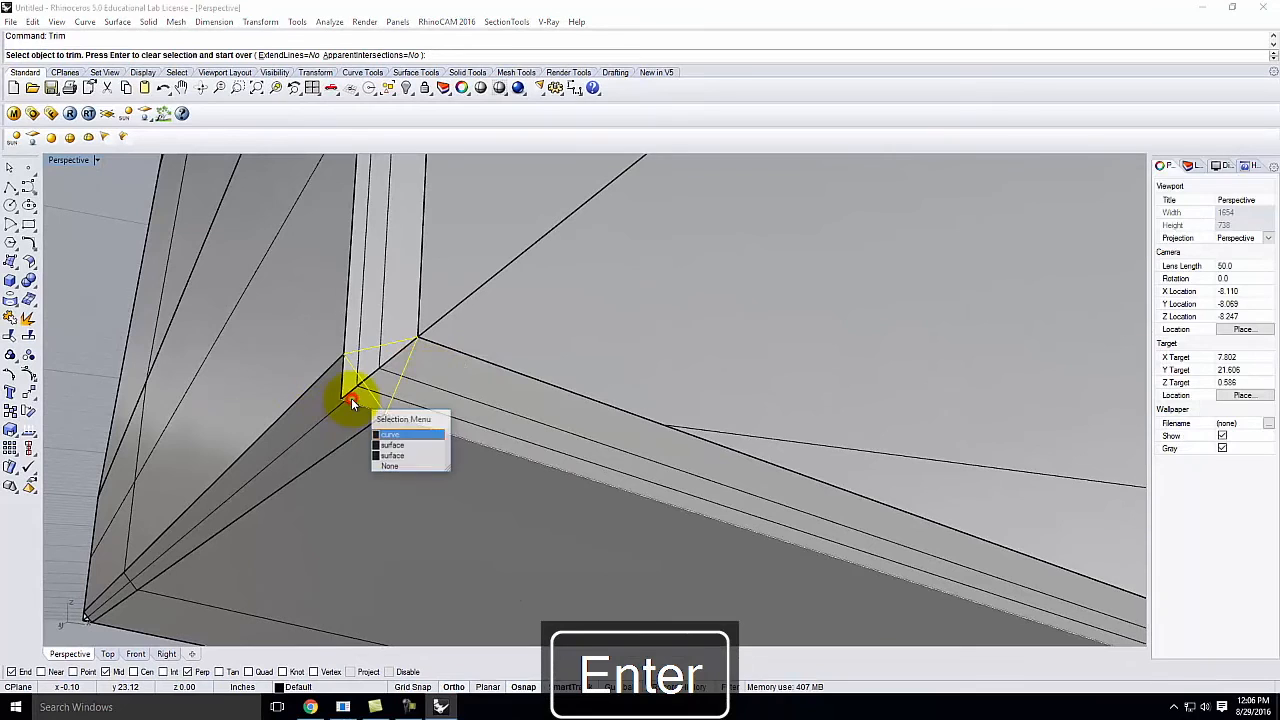
{"action": "left_click", "coordinate": [395, 445]}
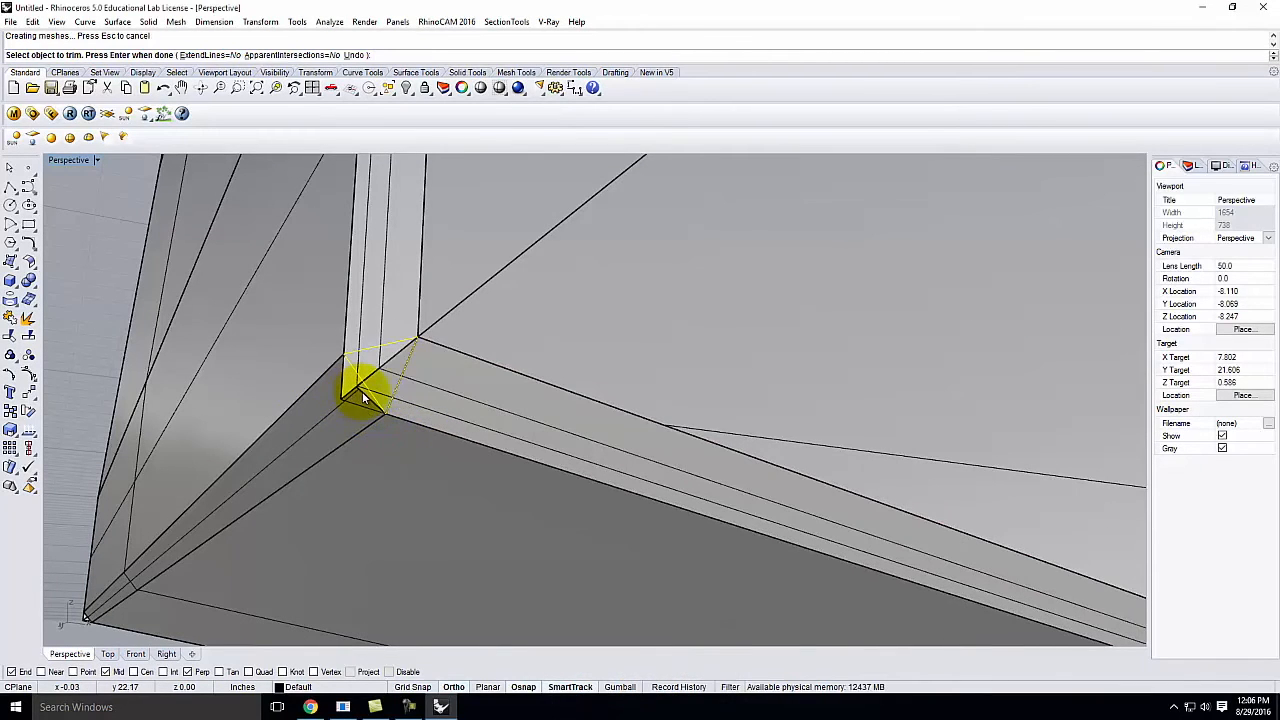
{"action": "left_click", "coordinate": [361, 393]}
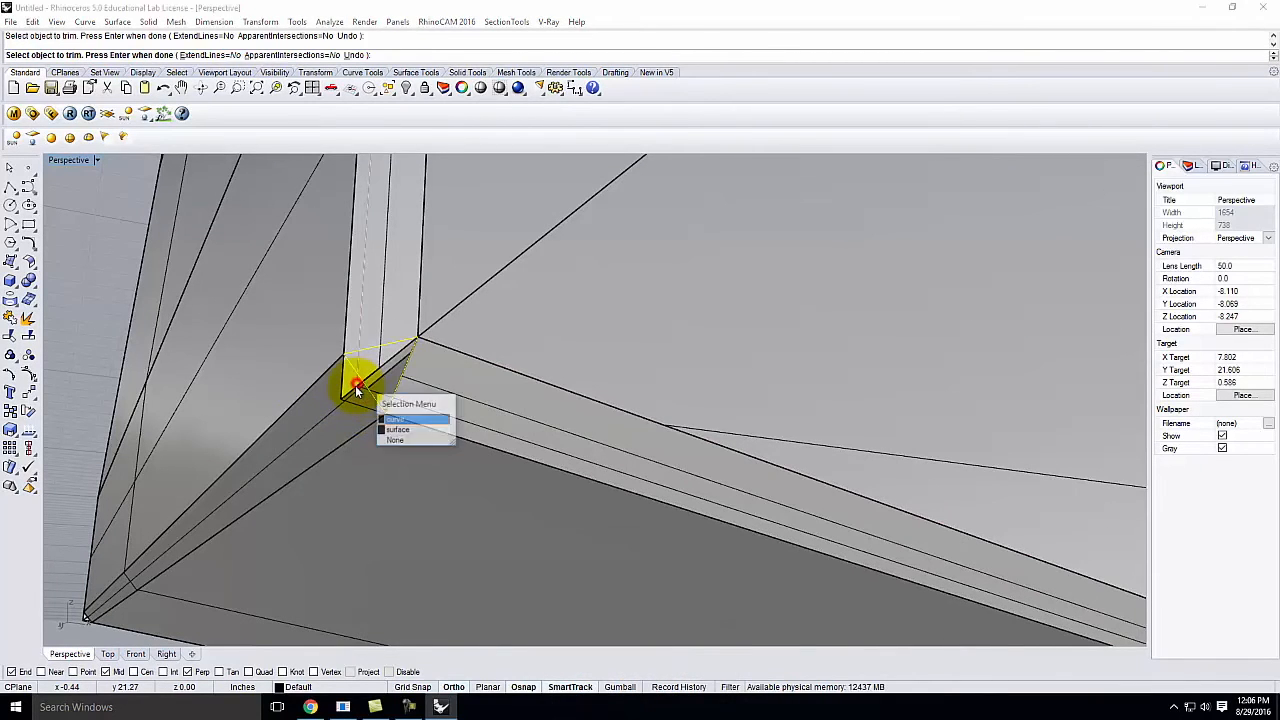
{"action": "left_click", "coordinate": [400, 431]}
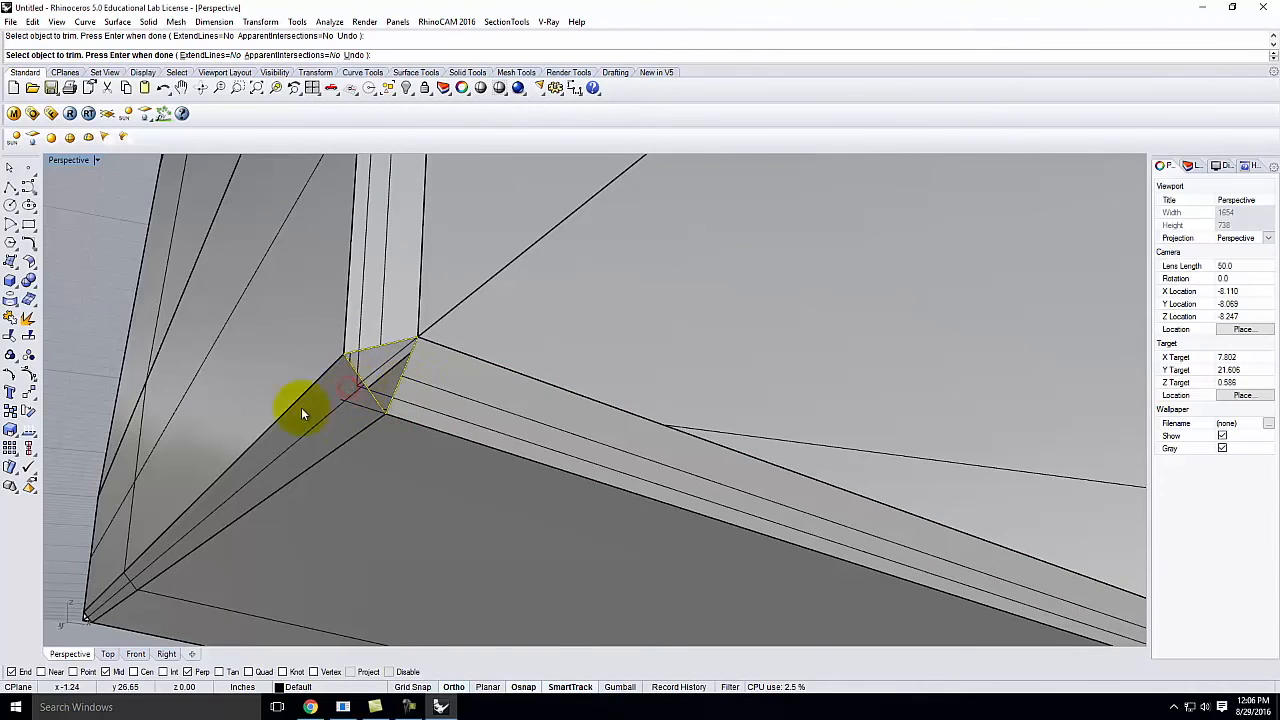
{"action": "scroll", "coordinate": [275, 449], "scroll_direction": "down", "scroll_amount": 5}
{"action": "key", "text": "Return"}
Fill the triangular corner opening with a Patch surface built from the closed polyline.
{"action": "type", "text": "Patc"}
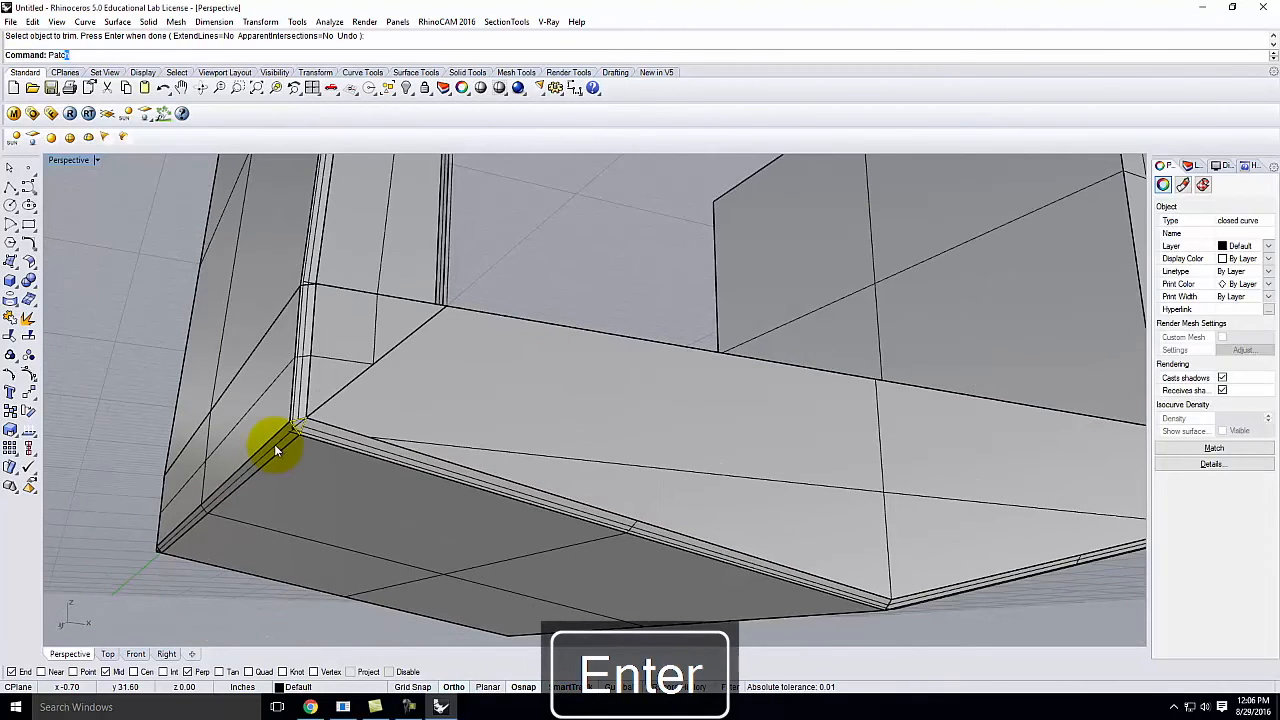
{"action": "key", "text": "Return"}
{"action": "left_click", "coordinate": [795, 434]}
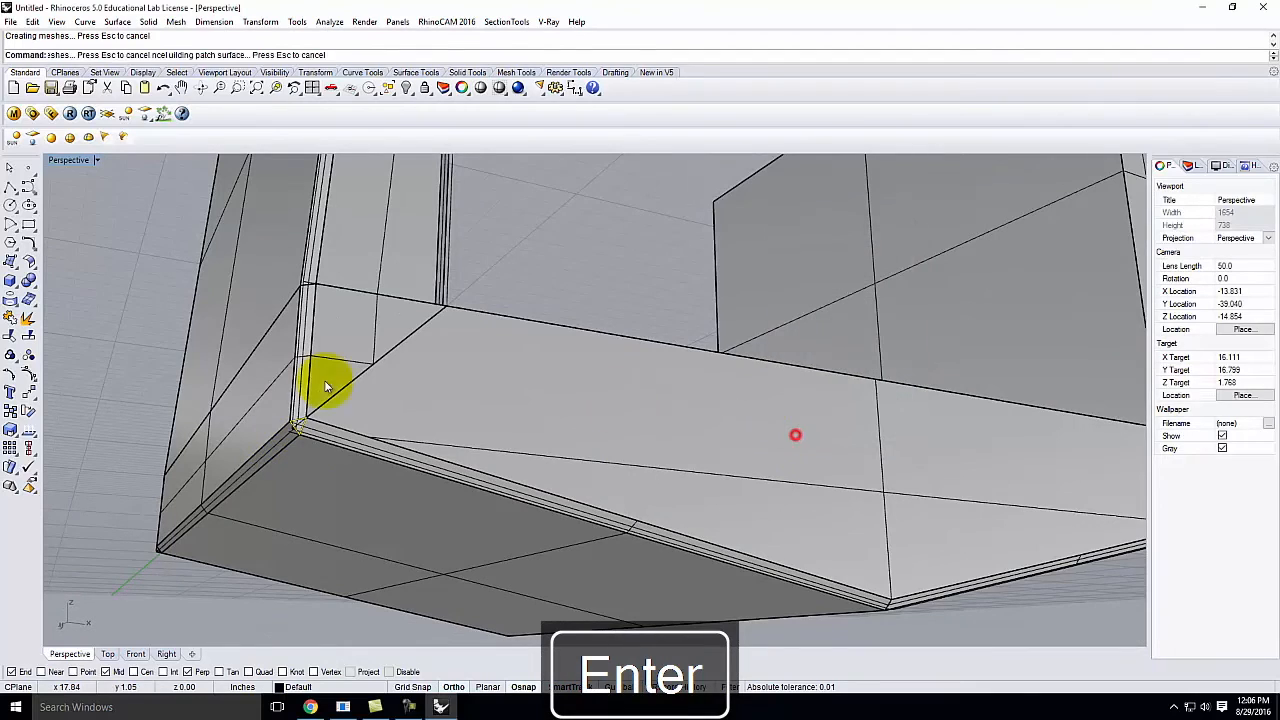
Examine the patched lower corner, the whole U-shaped form, the wall's upper corner and the underside chamfers.
{"action": "scroll", "coordinate": [296, 430], "scroll_direction": "up", "scroll_amount": 5}
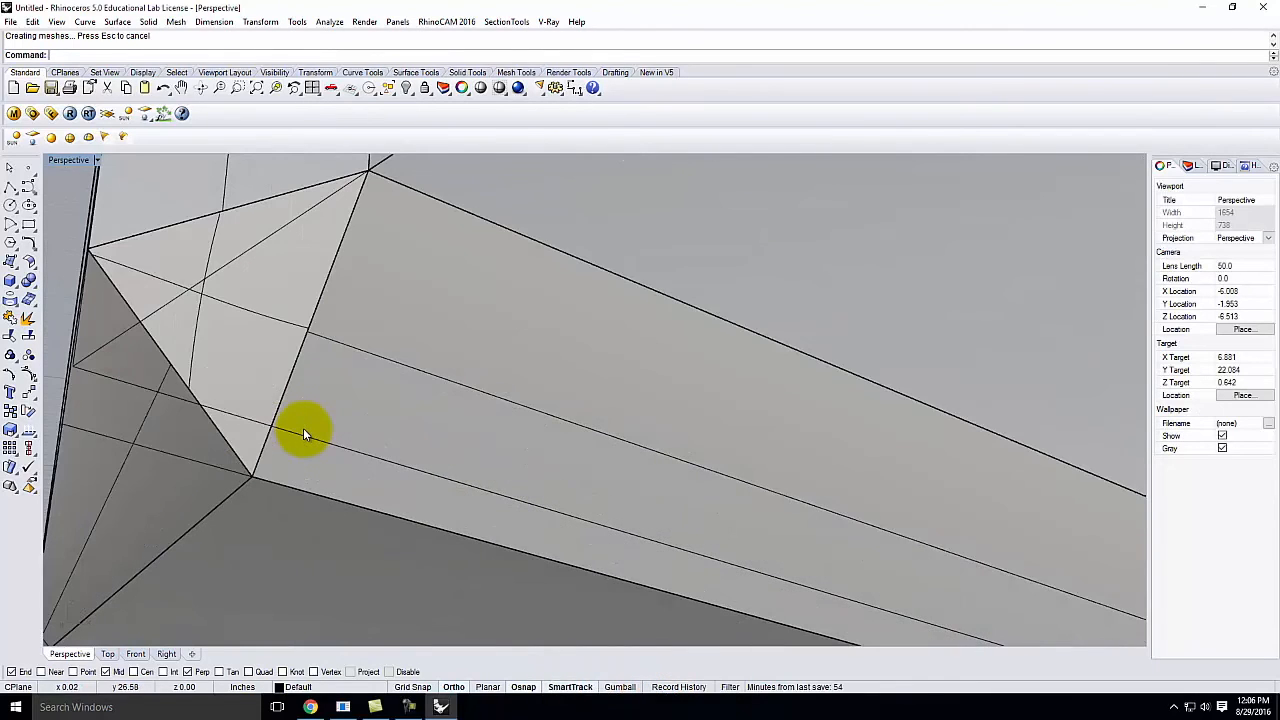
{"action": "right_click_drag", "start_coordinate": [389, 404], "coordinate": [500, 410]}
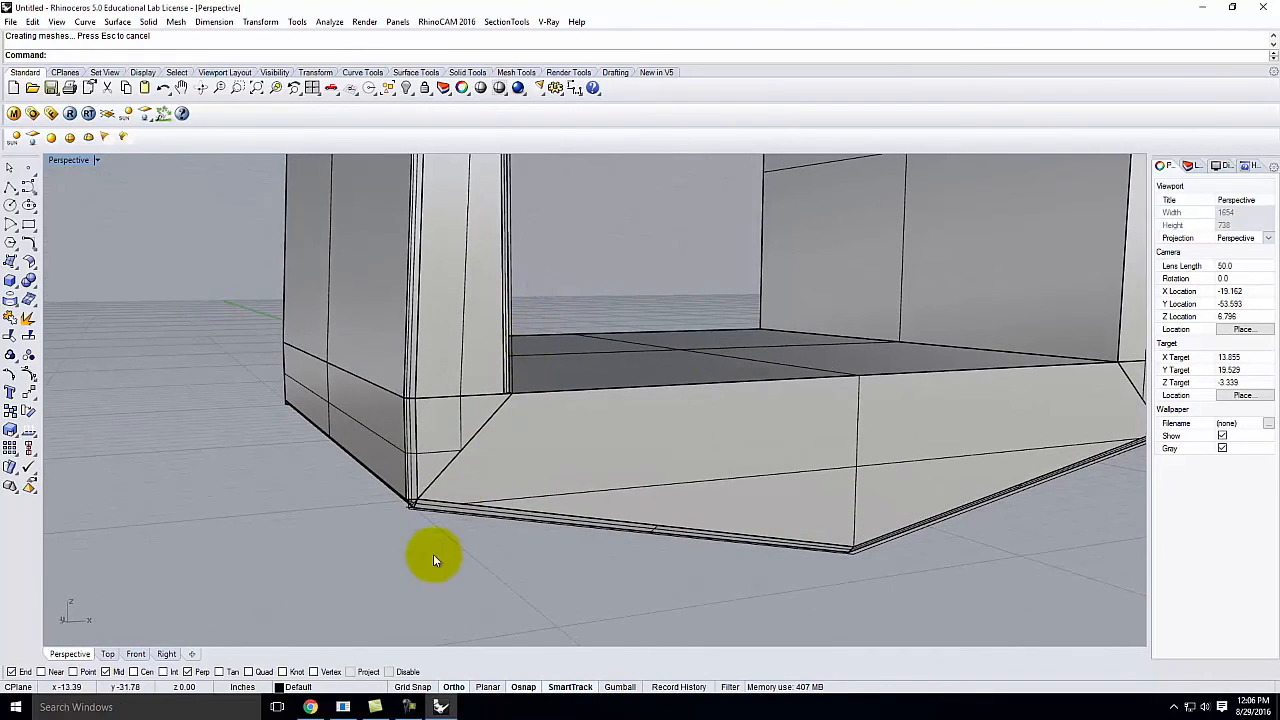
{"action": "right_click_drag", "start_coordinate": [519, 521], "coordinate": [613, 487]}
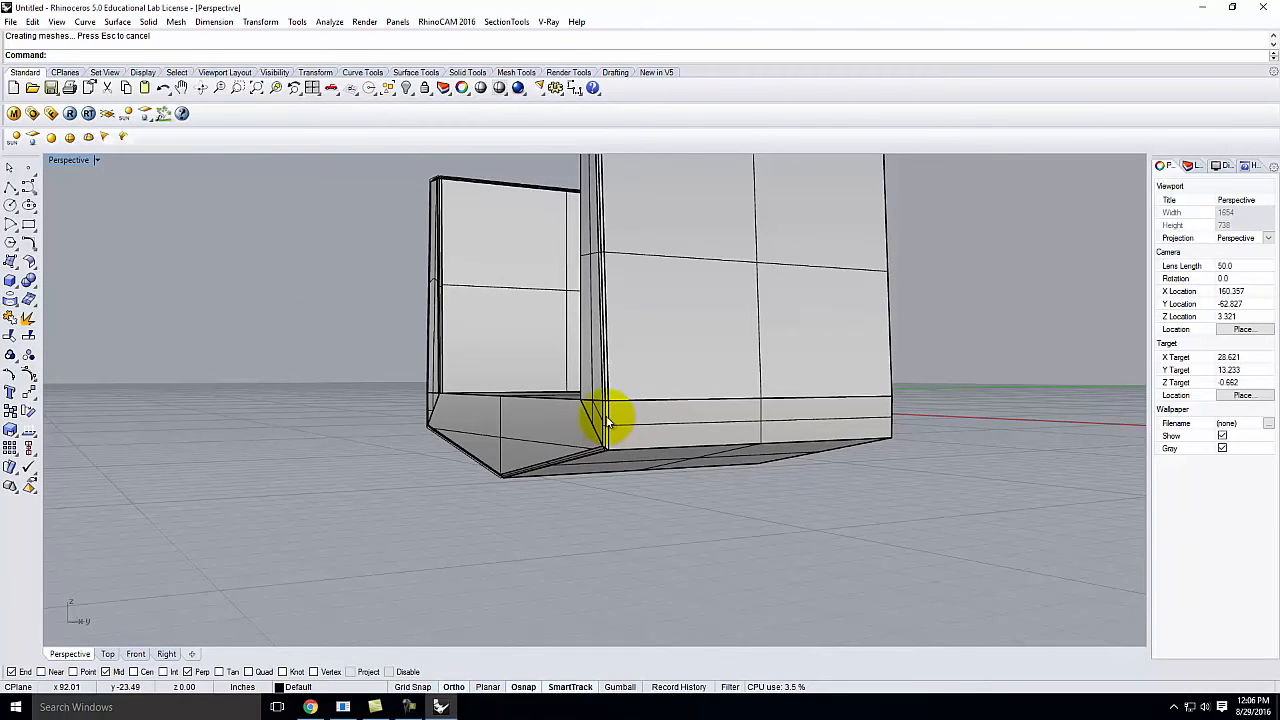
{"action": "scroll", "coordinate": [542, 473], "scroll_direction": "down", "scroll_amount": 6}
{"action": "right_click_drag", "start_coordinate": [546, 337], "coordinate": [580, 414]}
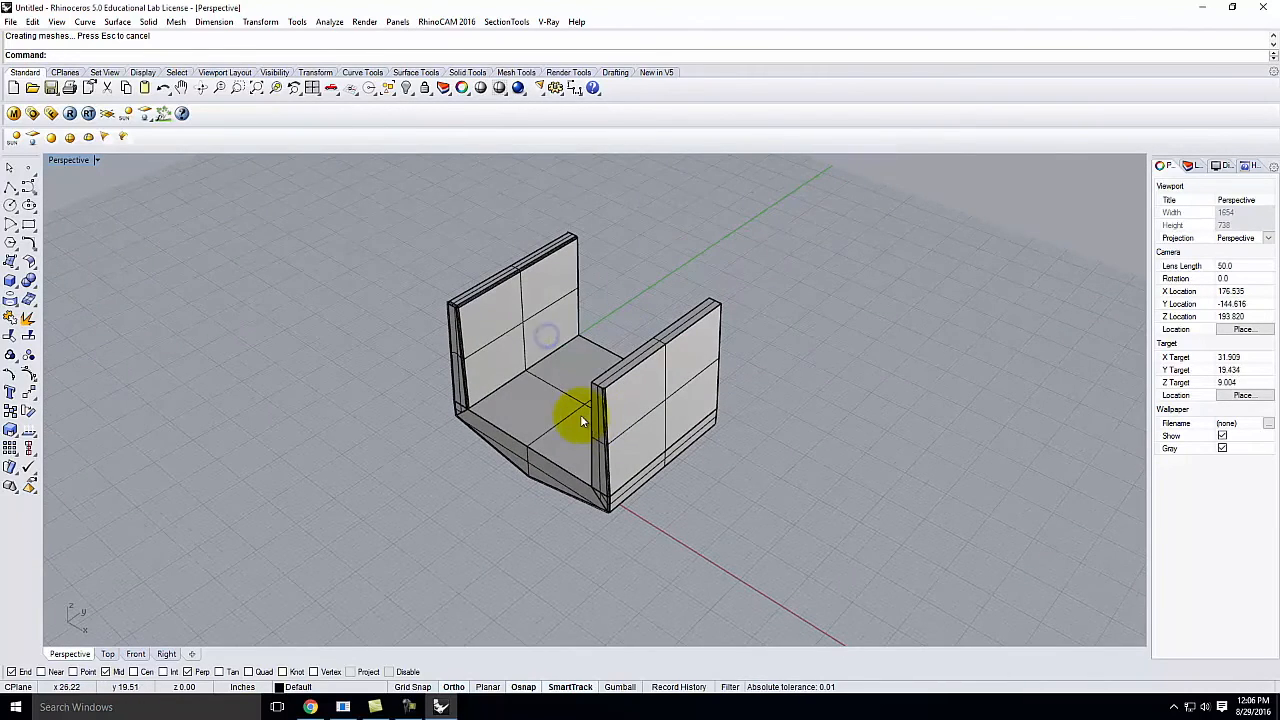
{"action": "scroll", "coordinate": [474, 348], "scroll_direction": "up", "scroll_amount": 14}
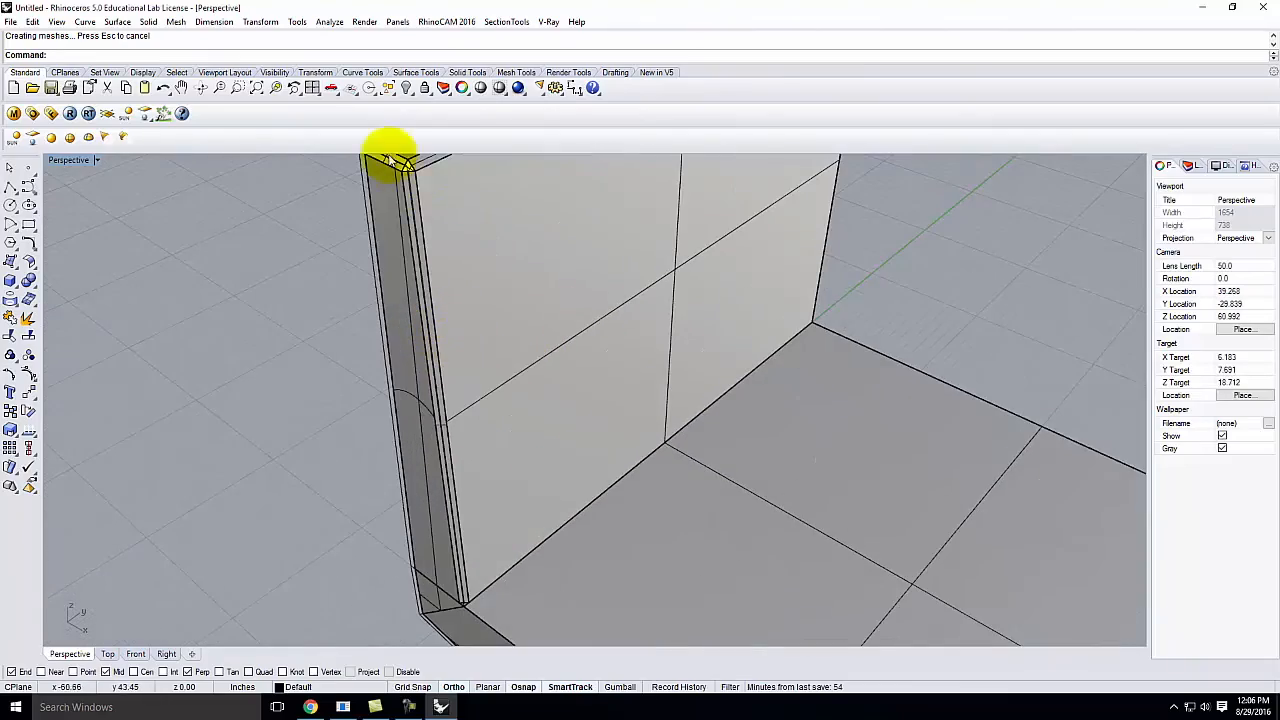
{"action": "scroll", "coordinate": [425, 412], "scroll_direction": "down", "scroll_amount": 2}
{"action": "scroll", "coordinate": [414, 290], "scroll_direction": "down", "scroll_amount": 3}
{"action": "scroll", "coordinate": [337, 317], "scroll_direction": "up", "scroll_amount": 5}
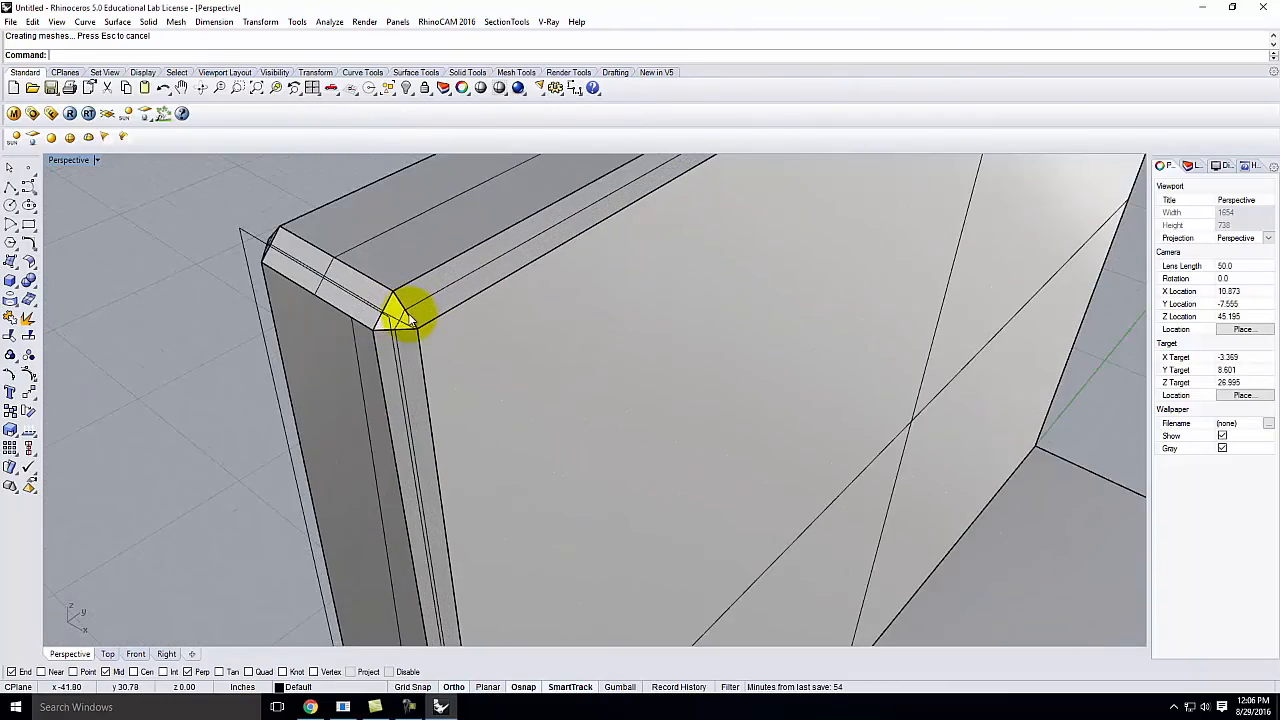
{"action": "scroll", "coordinate": [408, 316], "scroll_direction": "down", "scroll_amount": 7}
{"action": "right_click_drag", "start_coordinate": [529, 598], "coordinate": [598, 430]}
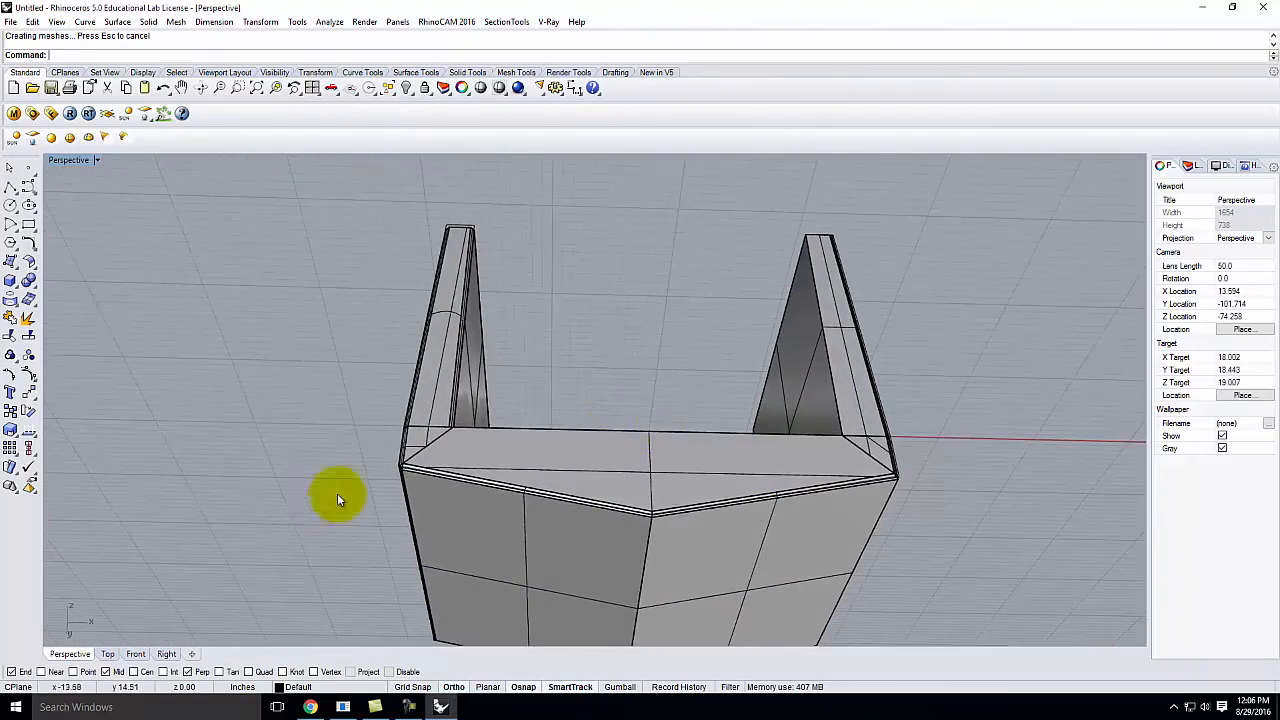
{"action": "scroll", "coordinate": [376, 470], "scroll_direction": "up", "scroll_amount": 8}
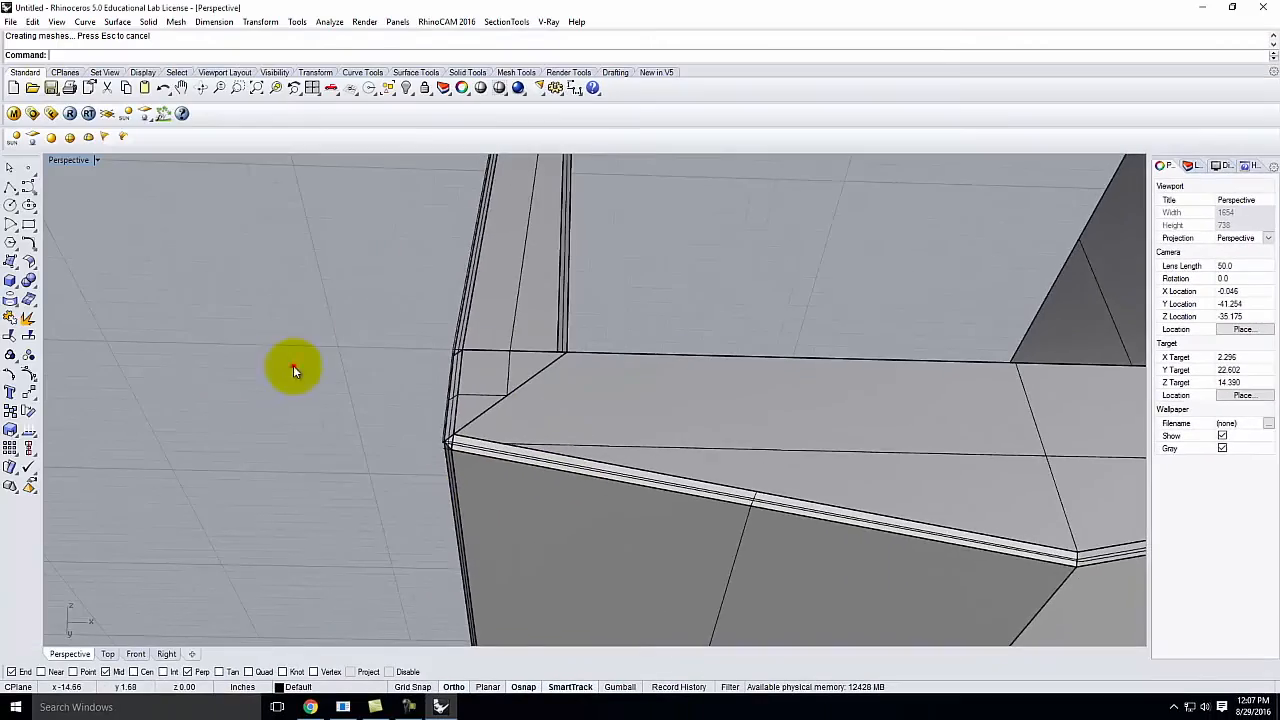
Select all surfaces and curves of the U-shaped form.
{"action": "left_click", "coordinate": [293, 365]}
{"action": "scroll", "coordinate": [337, 339], "scroll_direction": "down", "scroll_amount": 10}
{"action": "right_click_drag", "start_coordinate": [337, 338], "coordinate": [514, 491]}
{"action": "scroll", "coordinate": [514, 491], "scroll_direction": "down", "scroll_amount": 5}
{"action": "left_click_drag", "start_coordinate": [365, 231], "coordinate": [706, 610]}
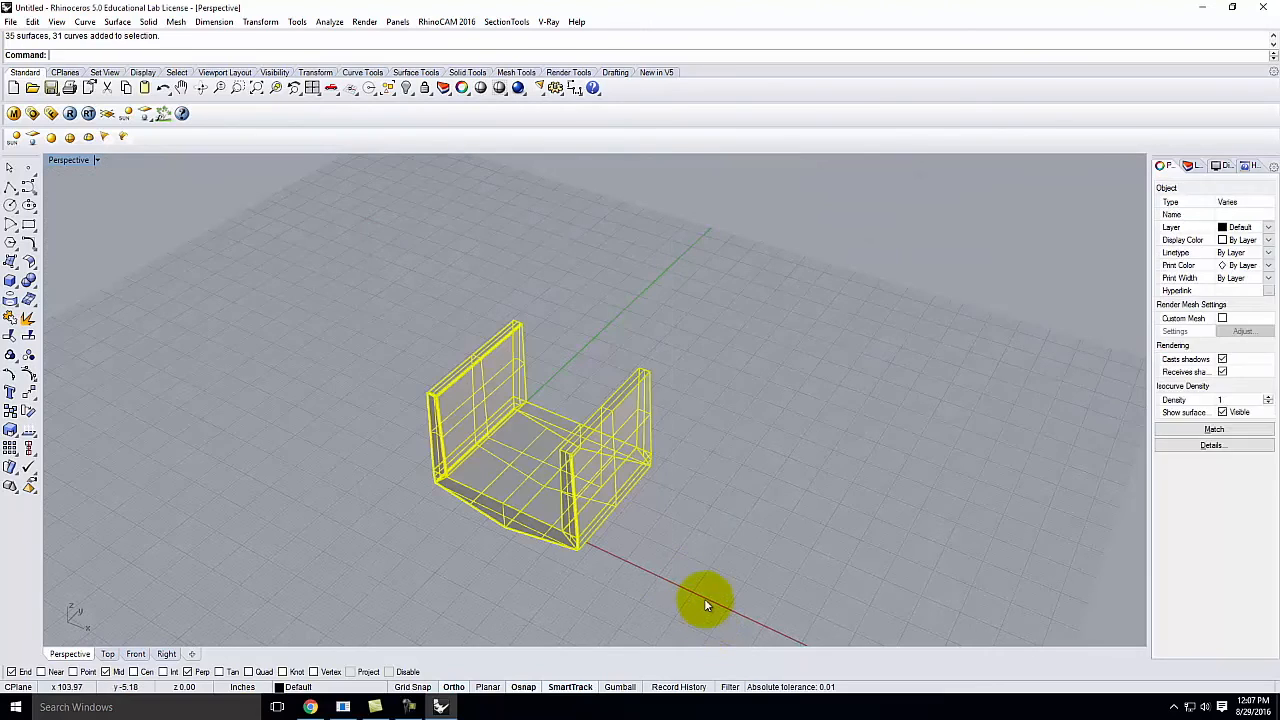
Open the V-Ray material editor and start loading a material file into the scene materials.
{"action": "left_click", "coordinate": [15, 116]}
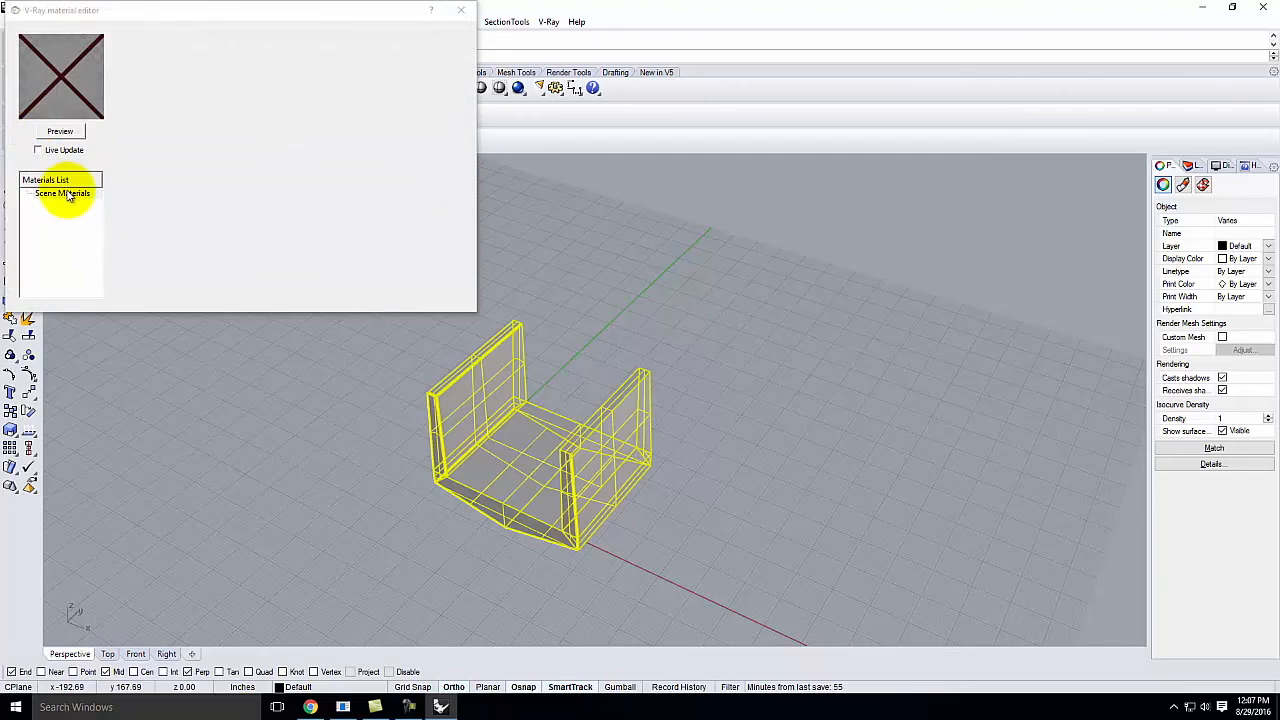
{"action": "left_click", "coordinate": [70, 195]}
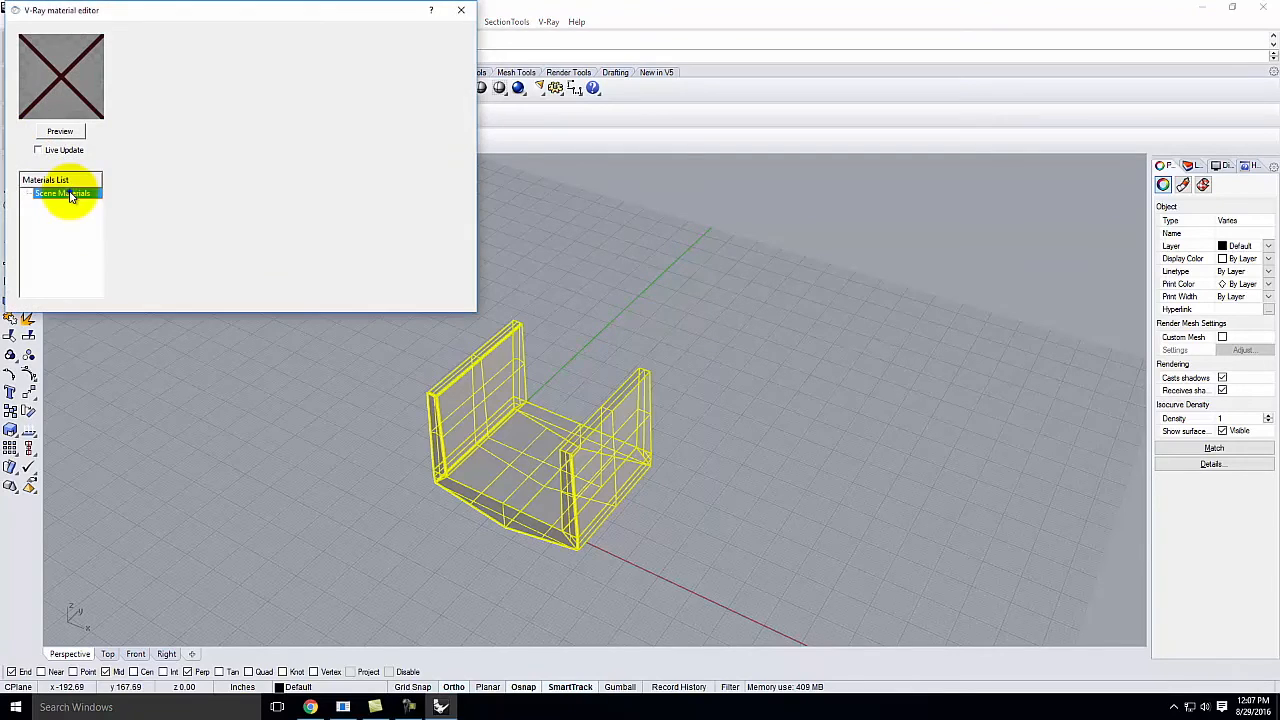
{"action": "right_click", "coordinate": [70, 195]}
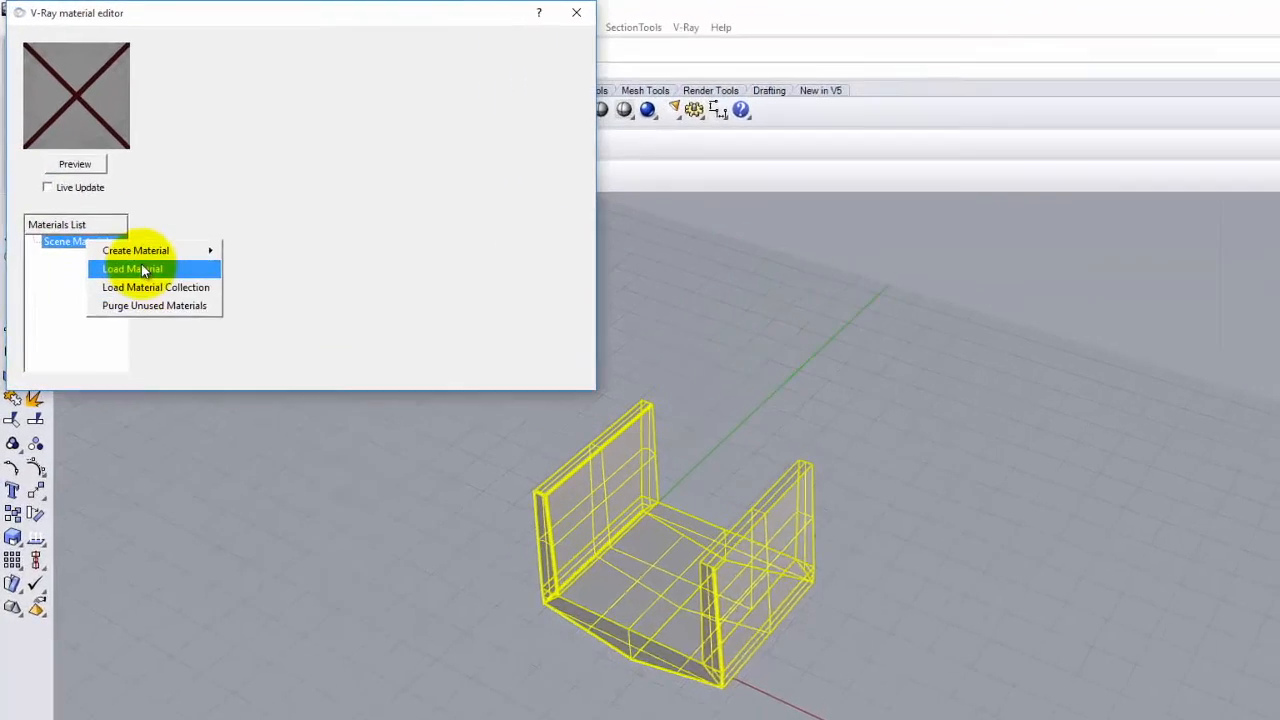
{"action": "left_click", "coordinate": [141, 268]}
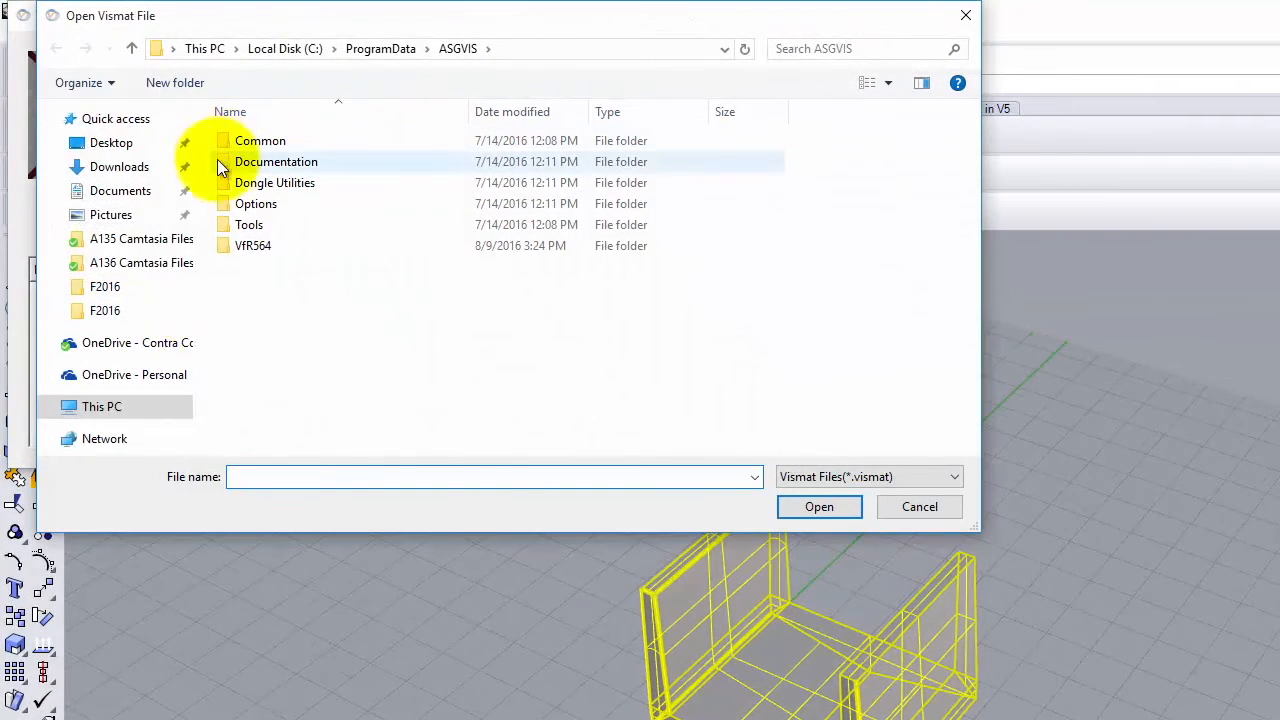
Load Concrete - Basic.vismat from the OneDrive folder Digital Tools > Resources > V-Ray > V-Ray Materials > Concrete > Concrete - Basic.
{"action": "left_click", "coordinate": [128, 342]}
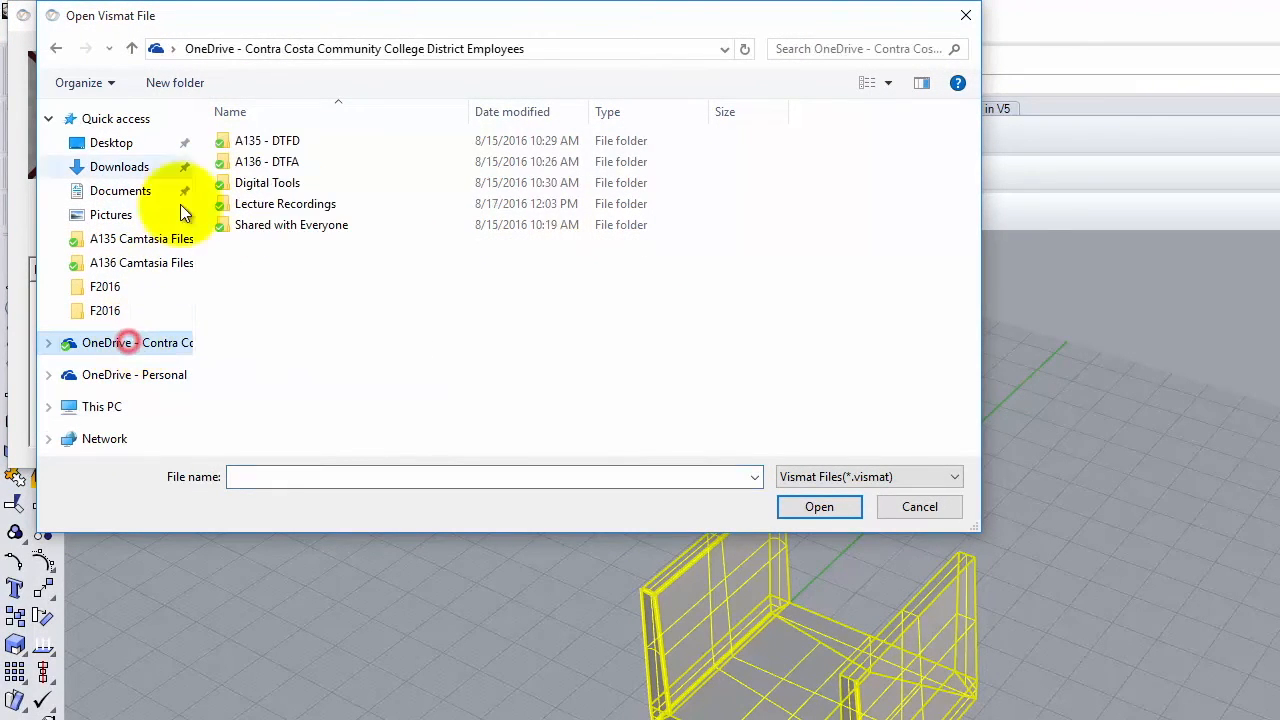
{"action": "double_click", "coordinate": [258, 182]}
{"action": "left_click", "coordinate": [259, 145]}
{"action": "double_click", "coordinate": [259, 145]}
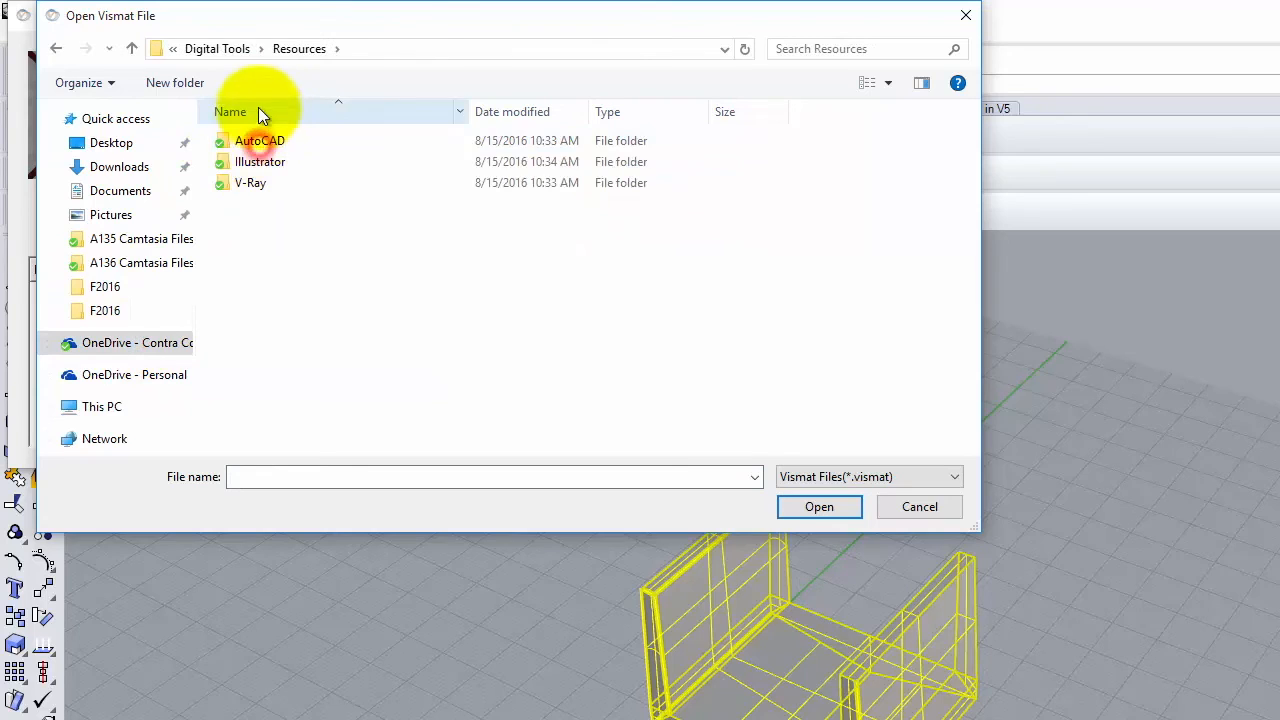
{"action": "double_click", "coordinate": [256, 184]}
{"action": "double_click", "coordinate": [262, 204]}
{"action": "double_click", "coordinate": [245, 205]}
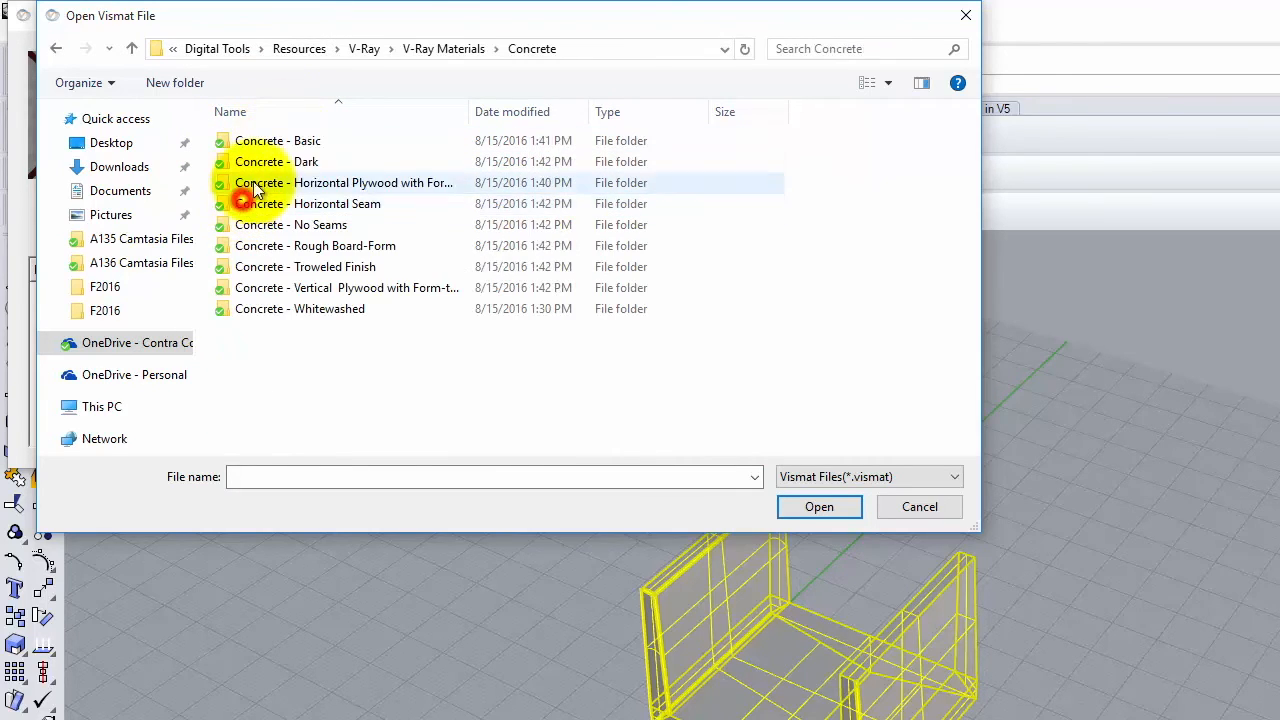
{"action": "double_click", "coordinate": [292, 142]}
{"action": "left_click", "coordinate": [348, 142]}
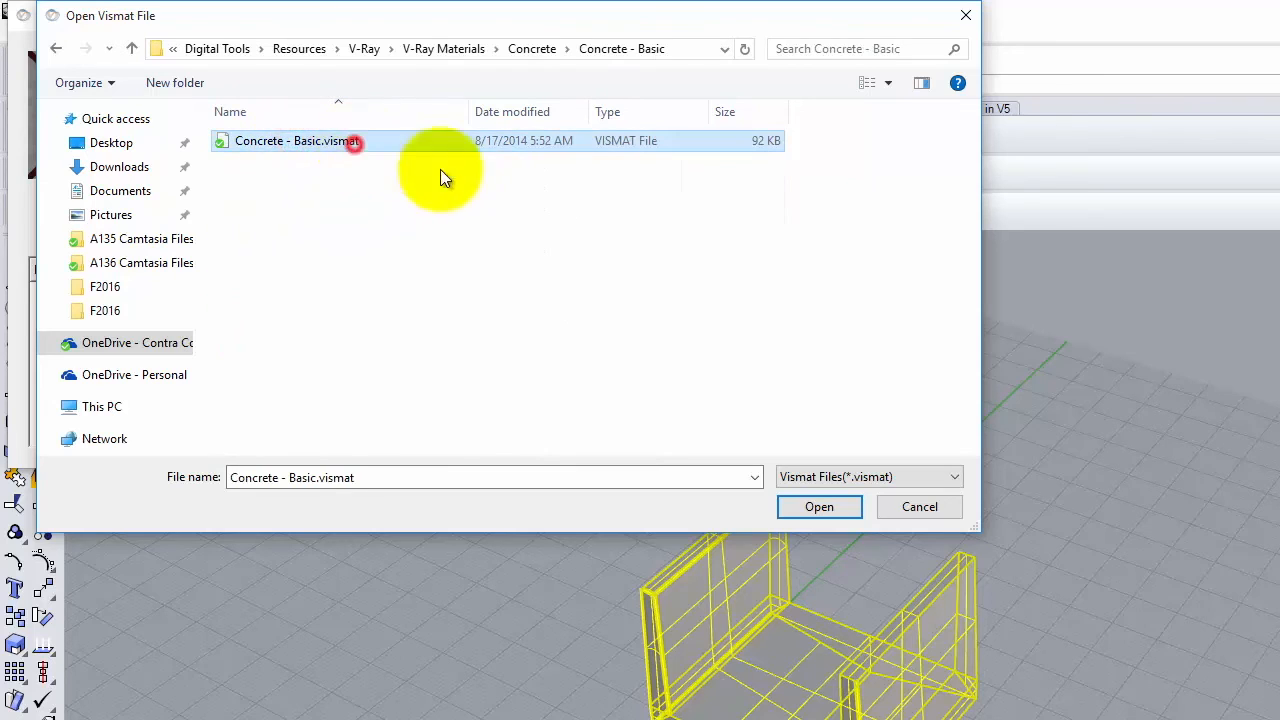
{"action": "left_click", "coordinate": [819, 510]}
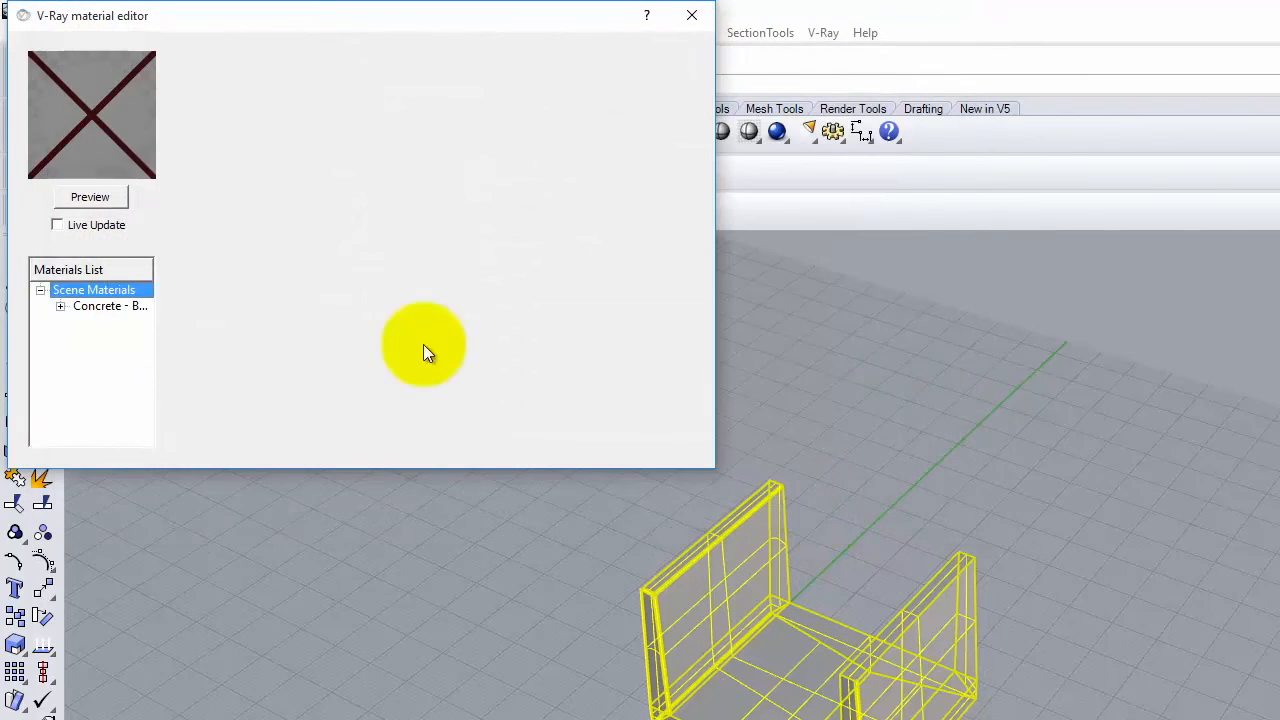
Apply the Concrete - Basic material to the selected U-shaped form, deselect it and close the material editor.
{"action": "right_click", "coordinate": [111, 309]}
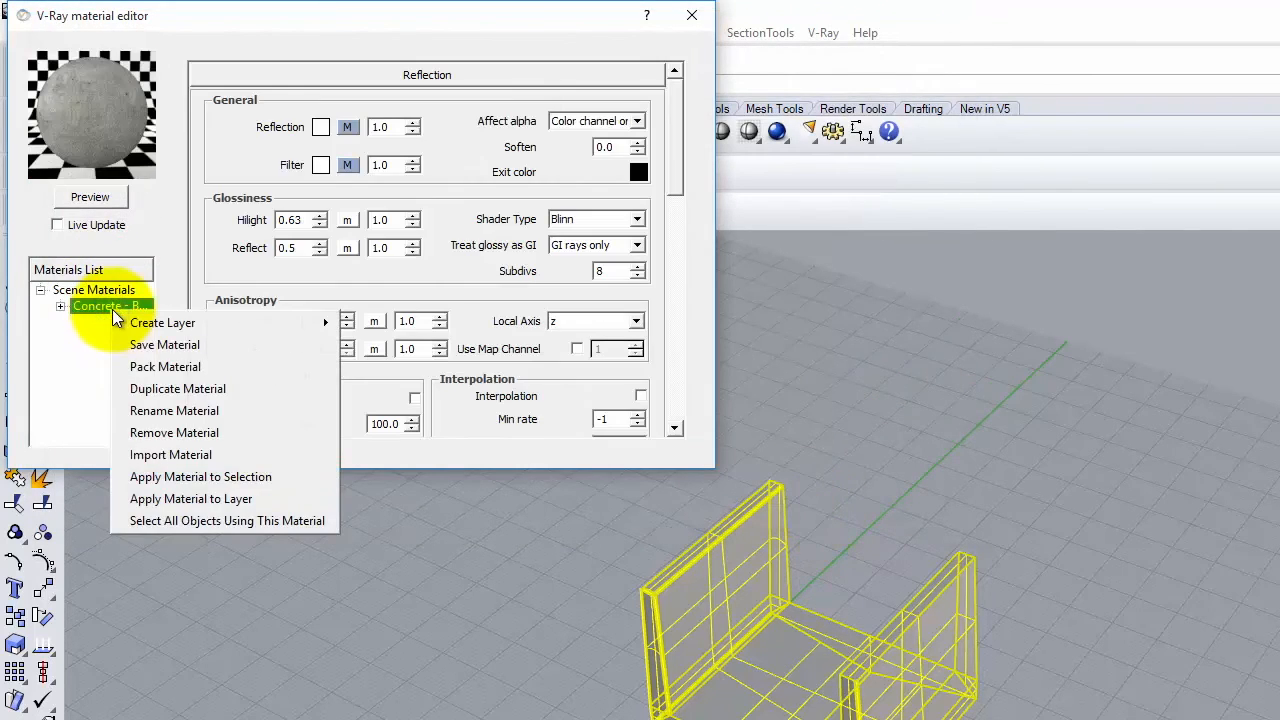
{"action": "left_click", "coordinate": [215, 477]}
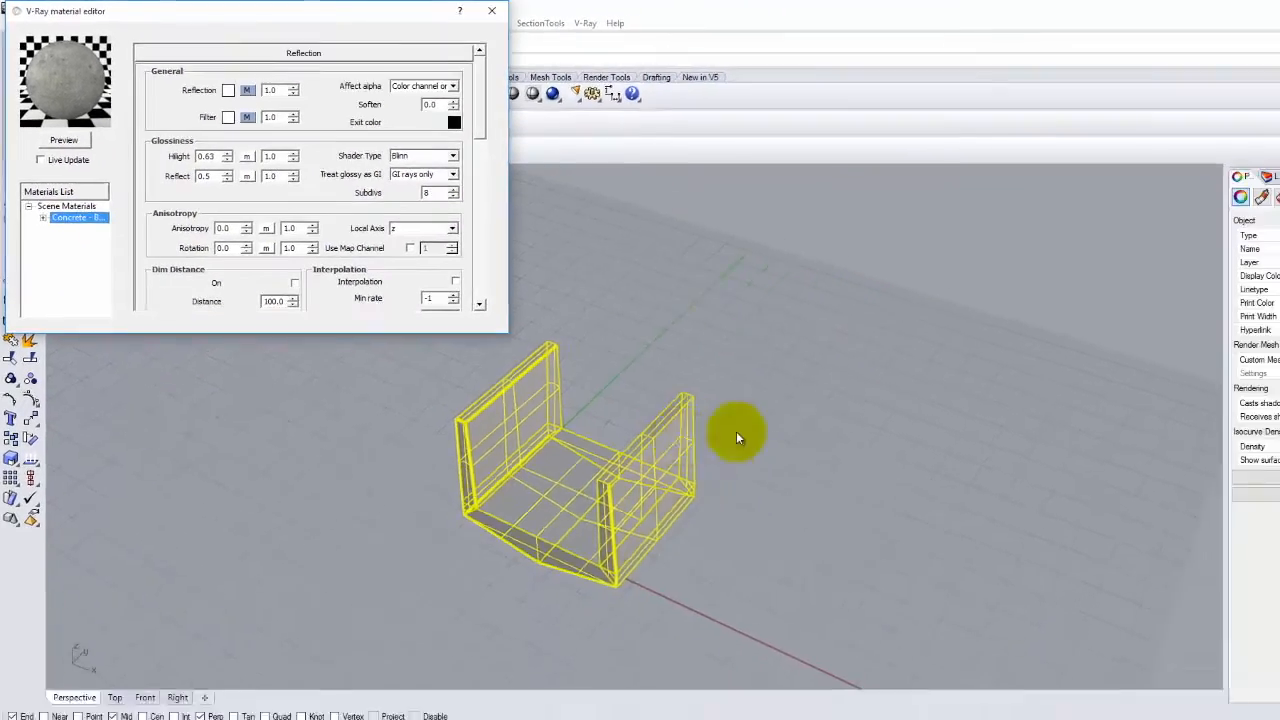
{"action": "left_click", "coordinate": [1051, 597]}
{"action": "right_click_drag", "start_coordinate": [635, 415], "coordinate": [489, 446]}
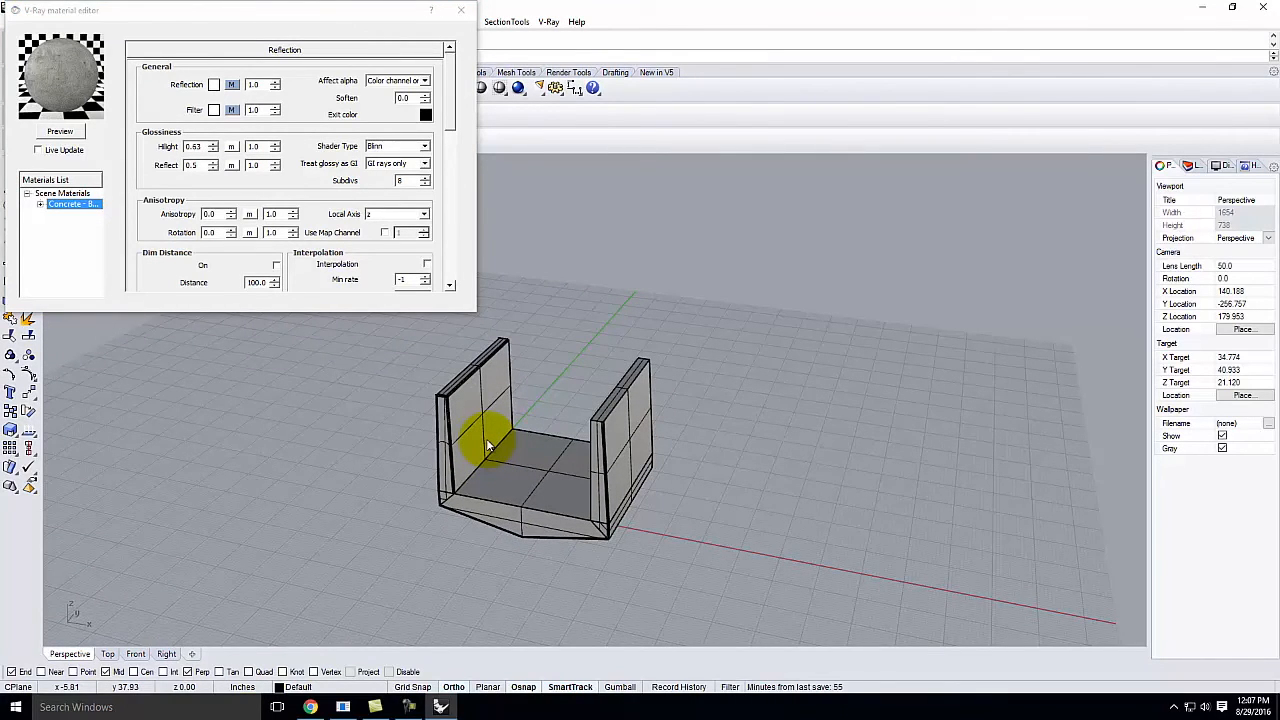
{"action": "left_click", "coordinate": [460, 10]}
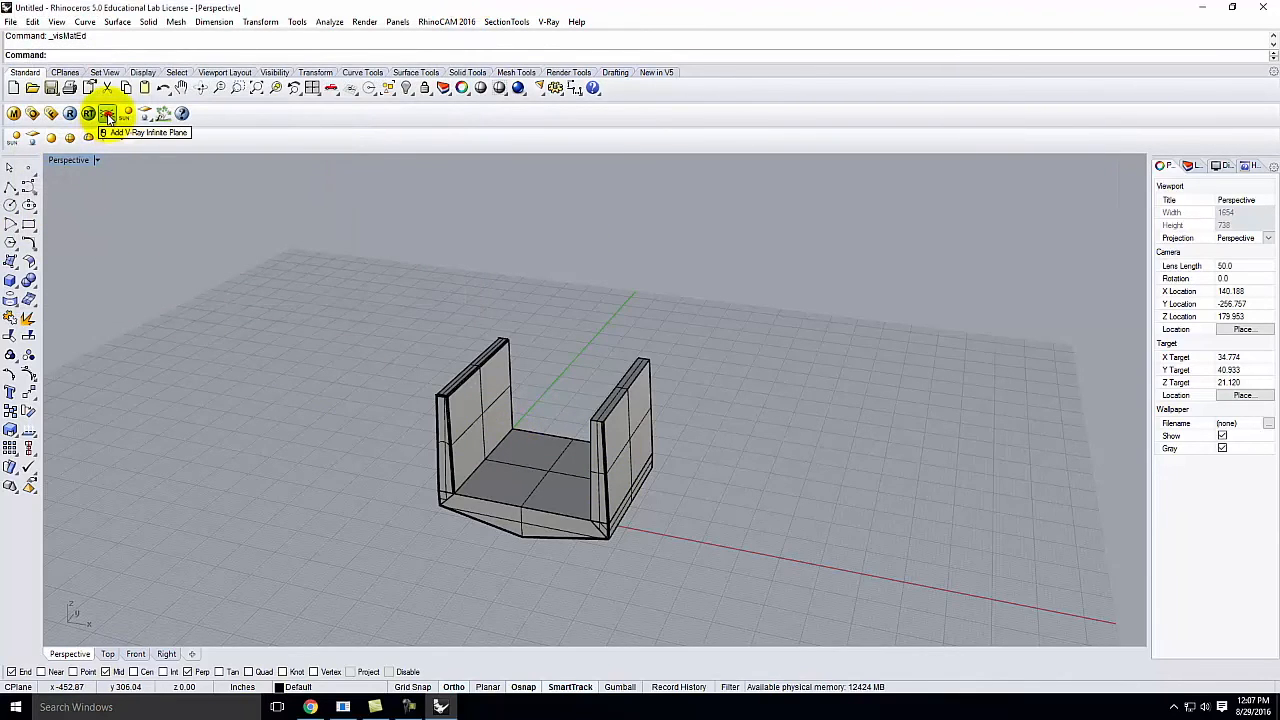
Add a V-Ray infinite plane and raise the whole U-shaped form above it in the Front view.
{"action": "left_click", "coordinate": [108, 114]}
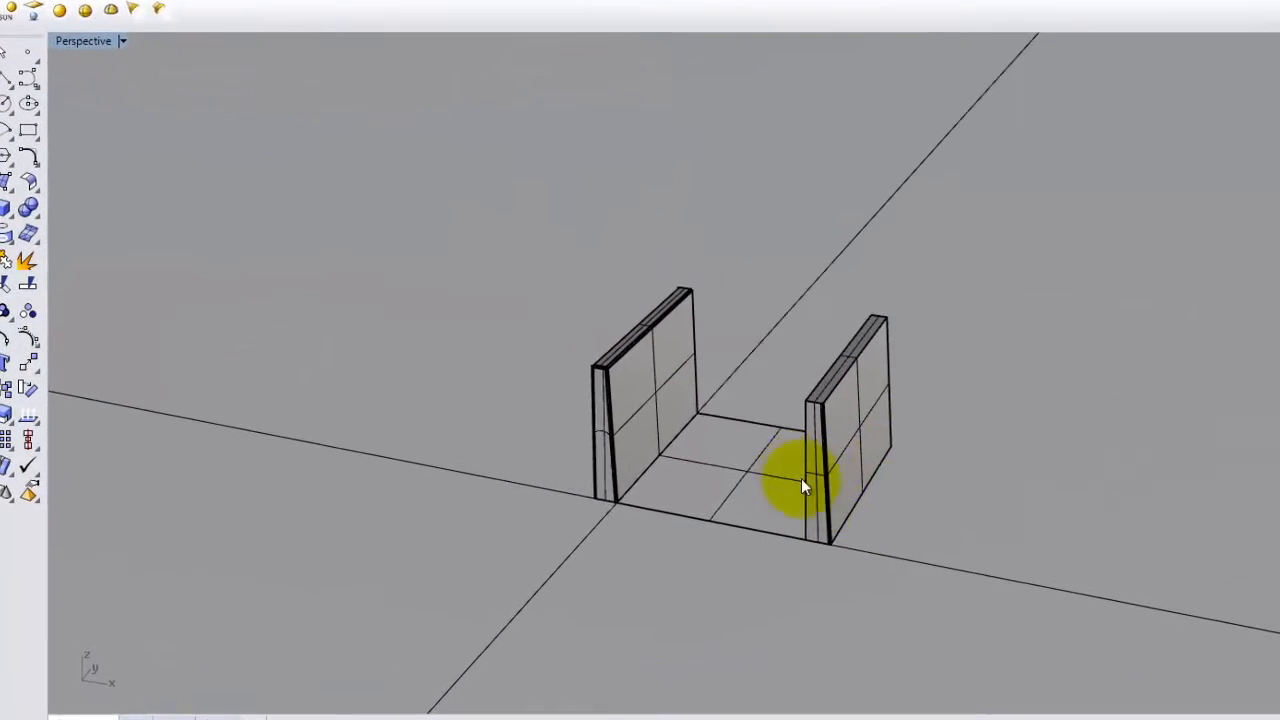
{"action": "double_click", "coordinate": [78, 8]}
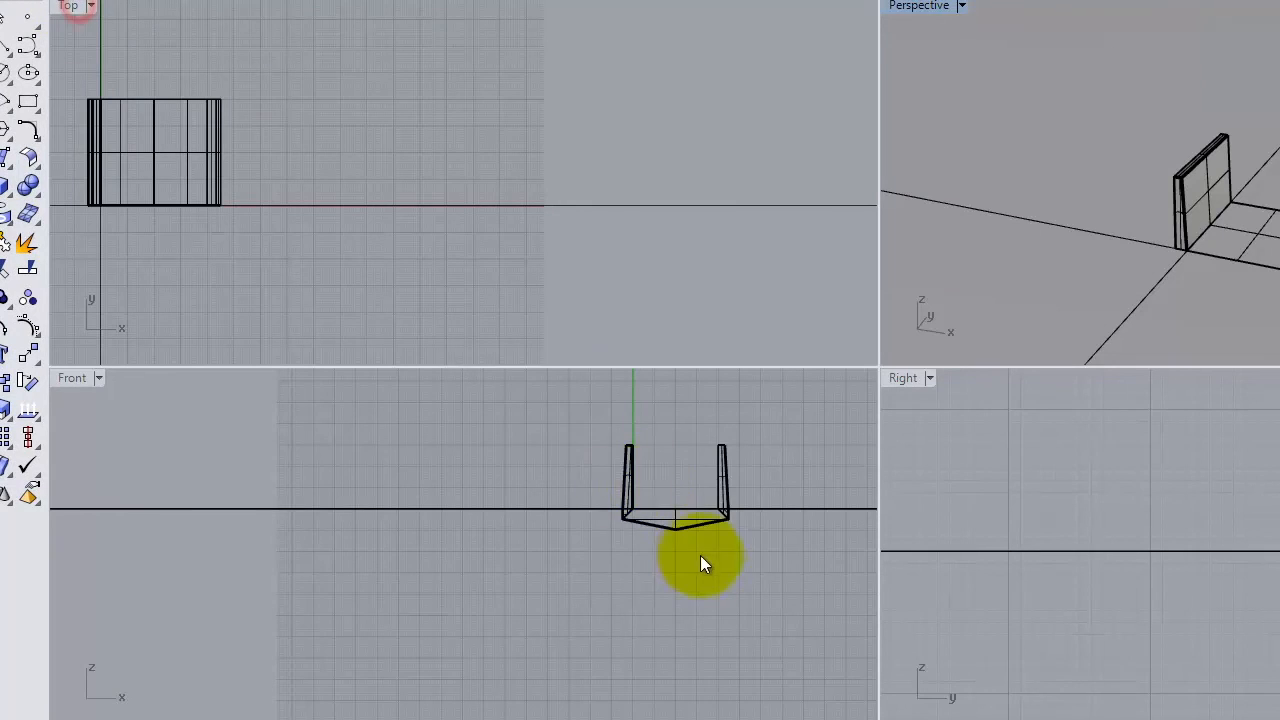
{"action": "left_click_drag", "start_coordinate": [569, 421], "coordinate": [759, 605]}
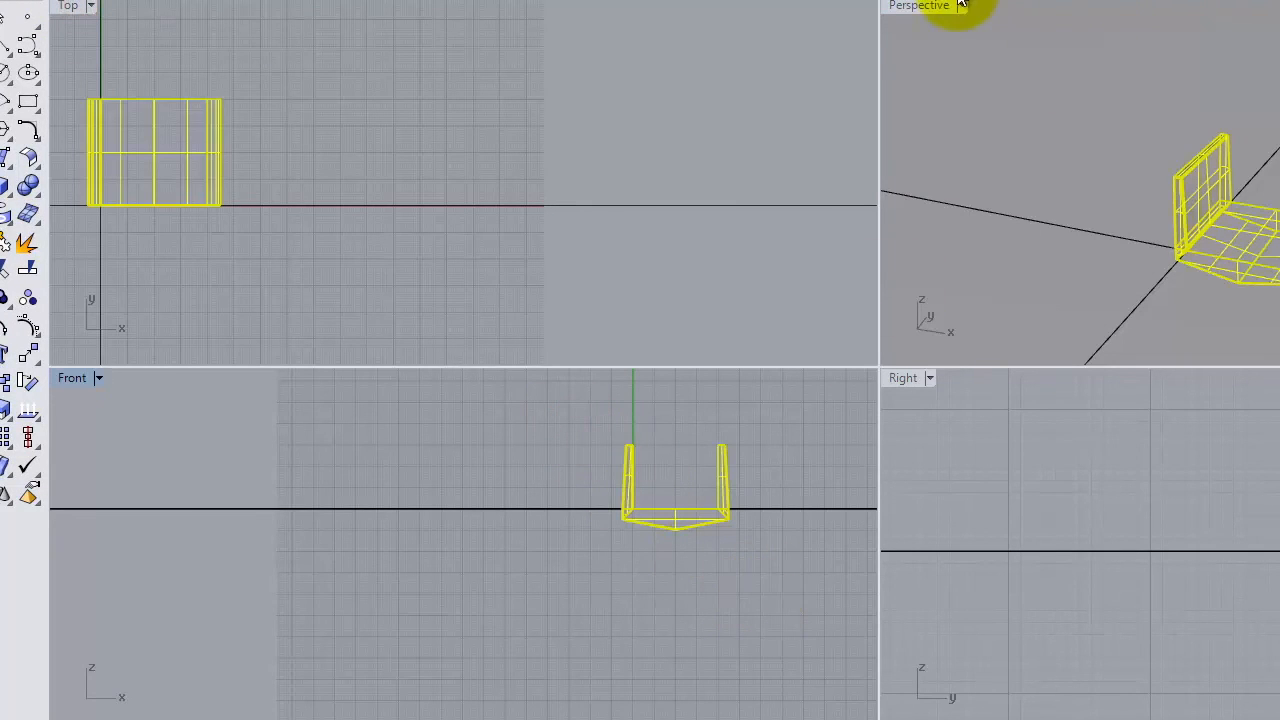
{"action": "double_click", "coordinate": [66, 378]}
{"action": "left_click_drag", "start_coordinate": [1203, 225], "coordinate": [1205, 151]}
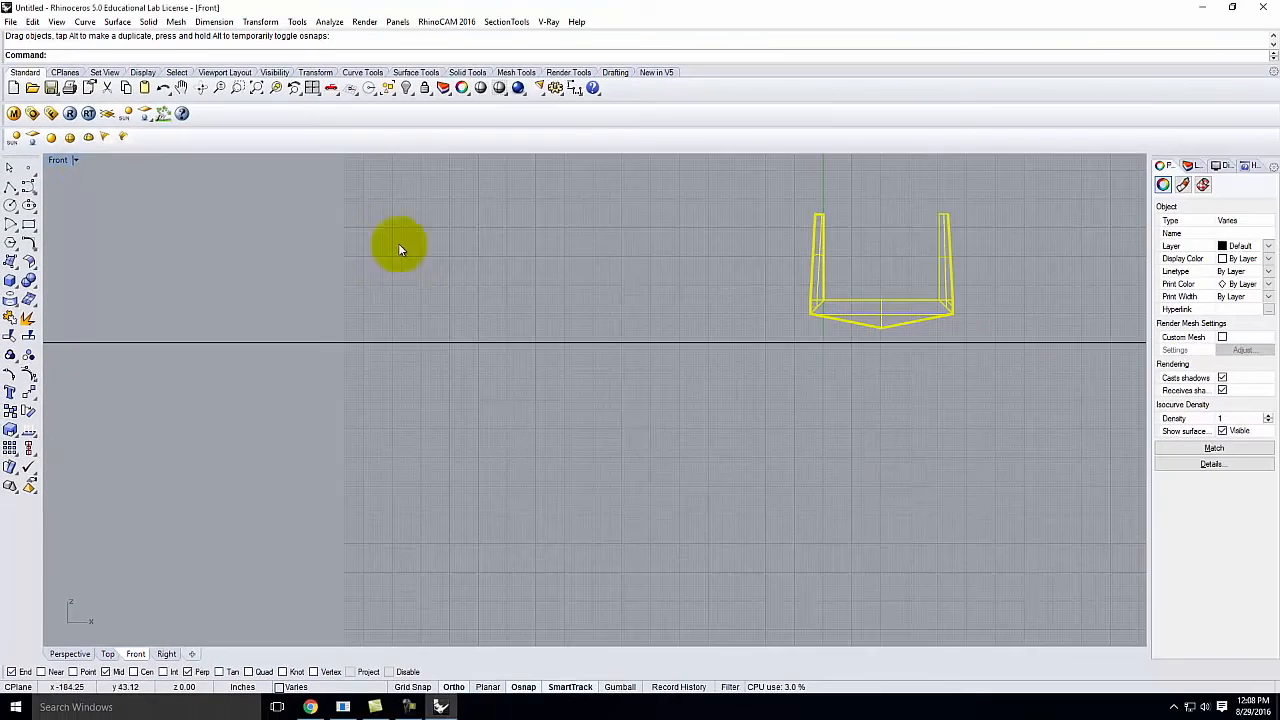
Render the raised concrete form in the maximized Perspective view.
{"action": "double_click", "coordinate": [58, 162]}
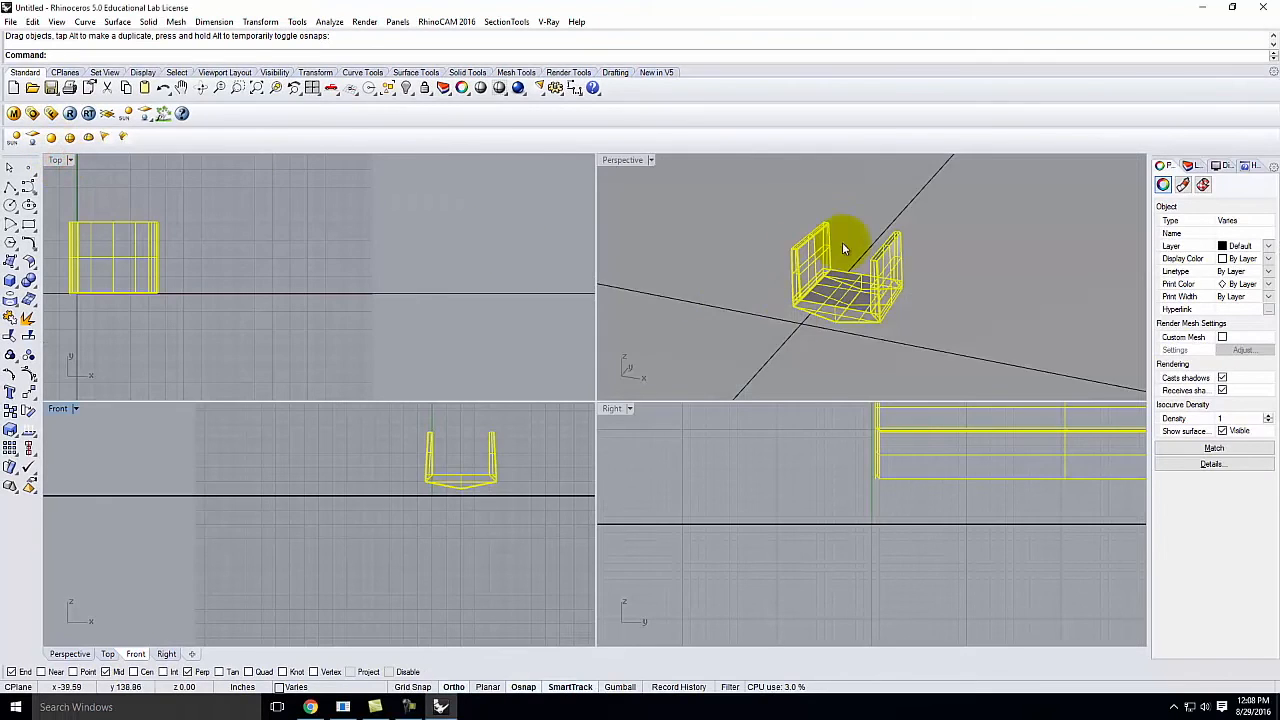
{"action": "double_click", "coordinate": [630, 163]}
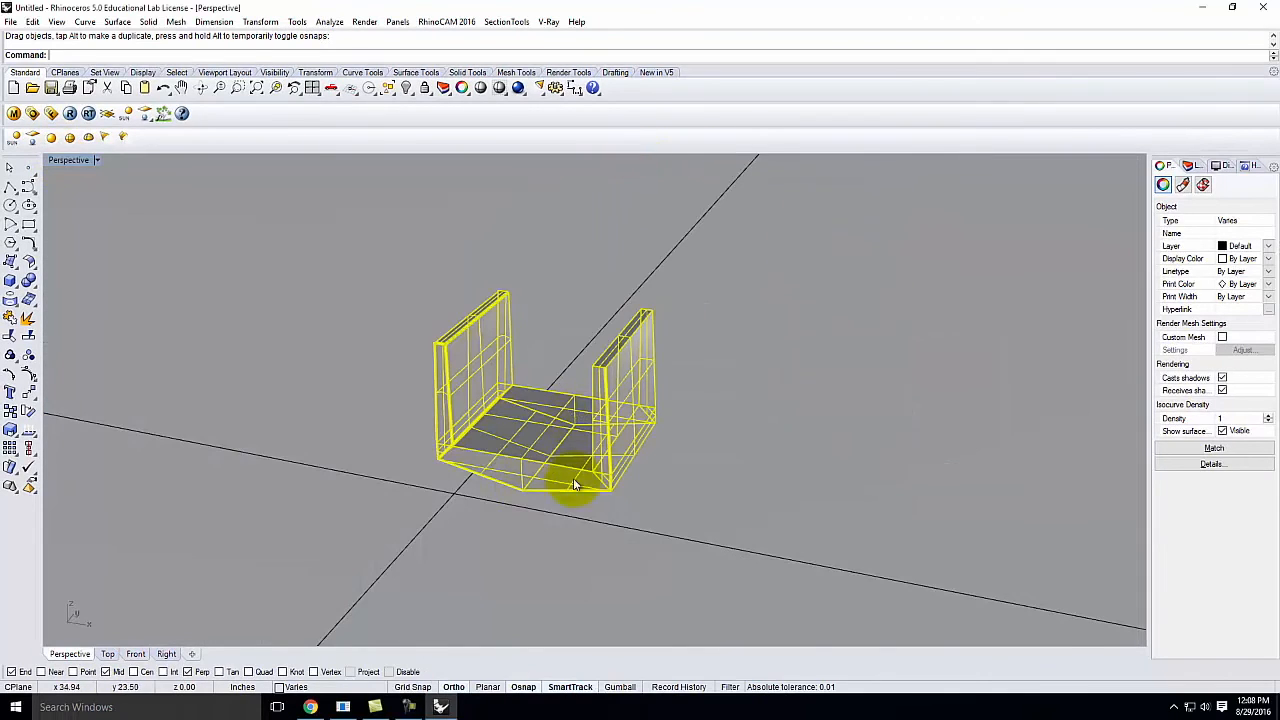
{"action": "right_click_drag", "start_coordinate": [573, 485], "coordinate": [512, 398]}
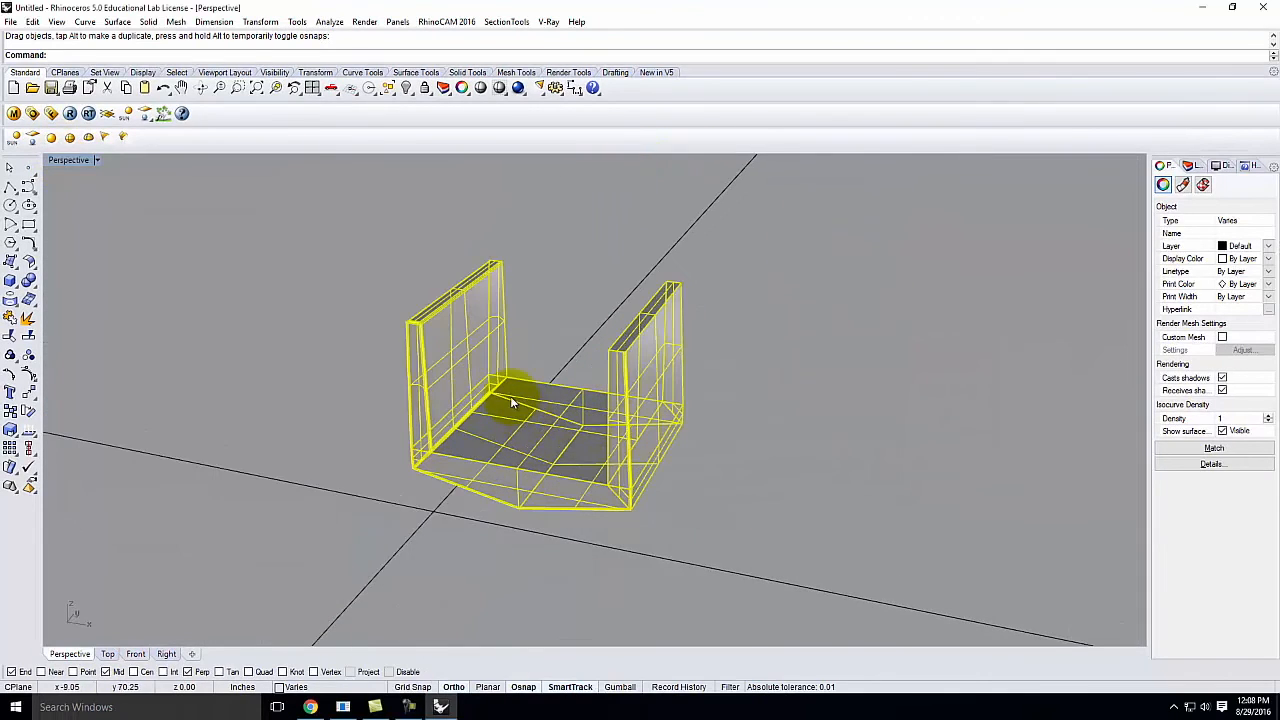
{"action": "left_click", "coordinate": [518, 90]}
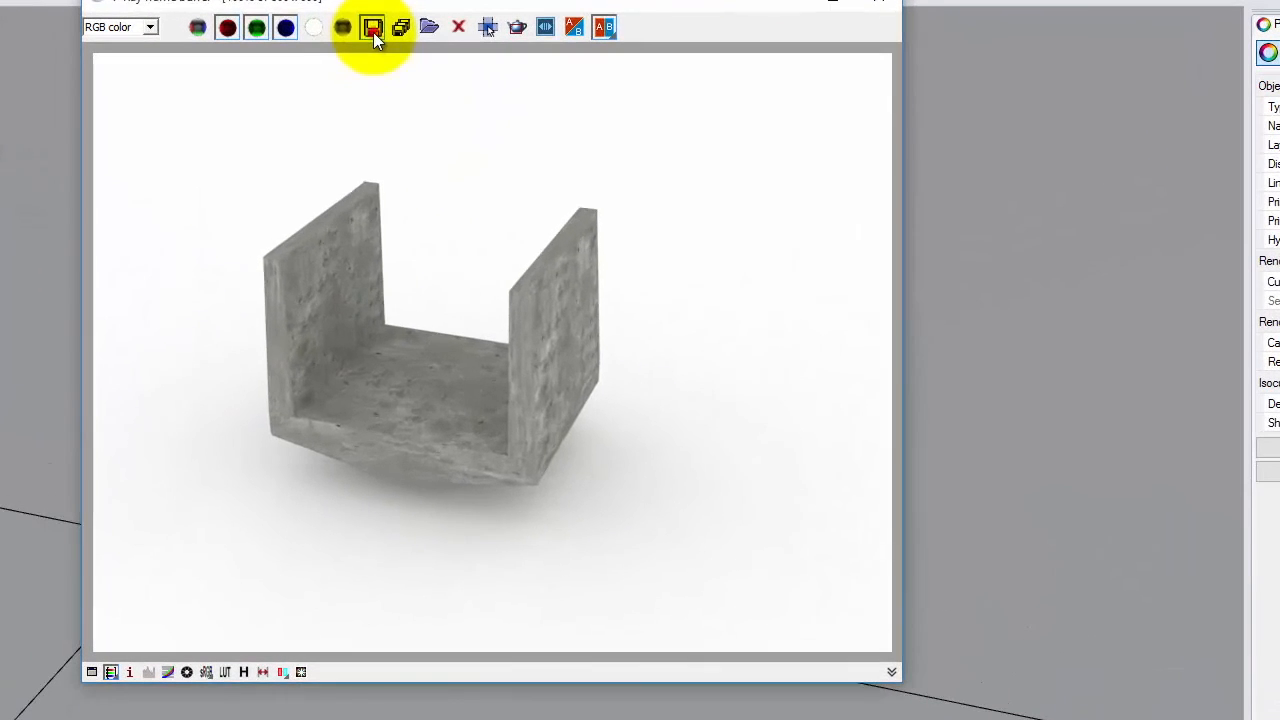
{"action": "left_click", "coordinate": [565, 168]}
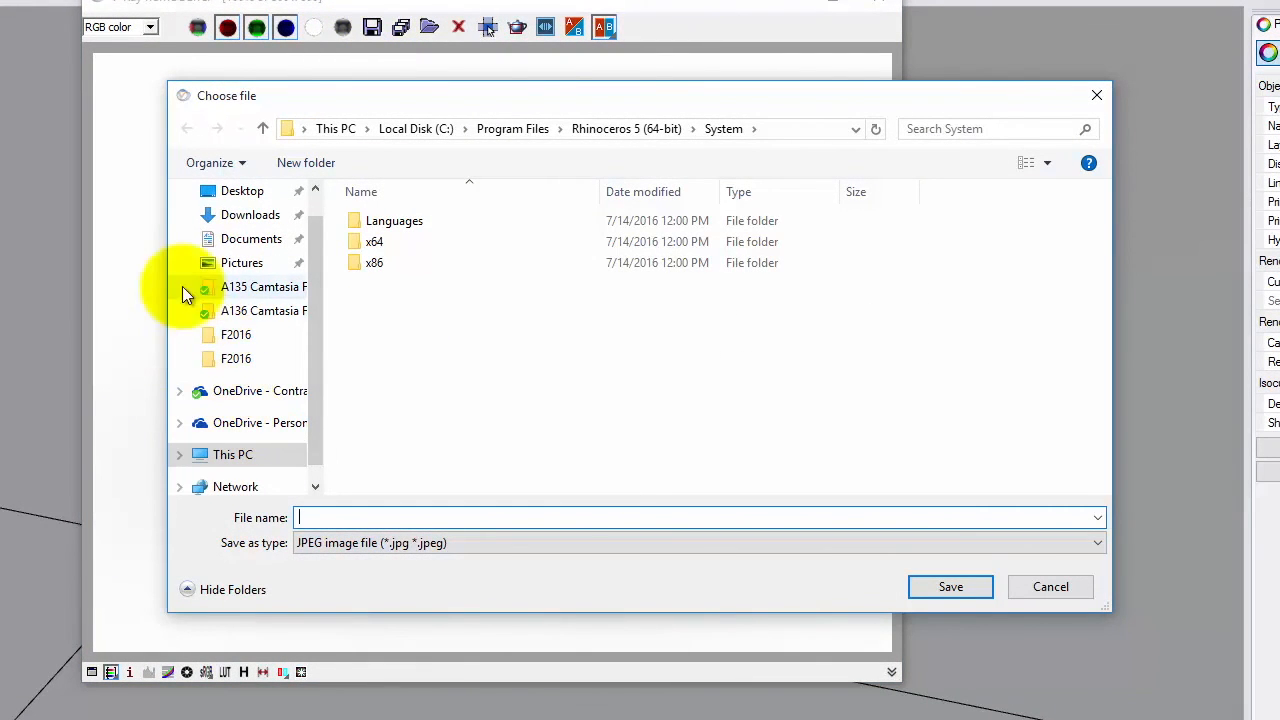
{"action": "left_click", "coordinate": [1051, 586]}
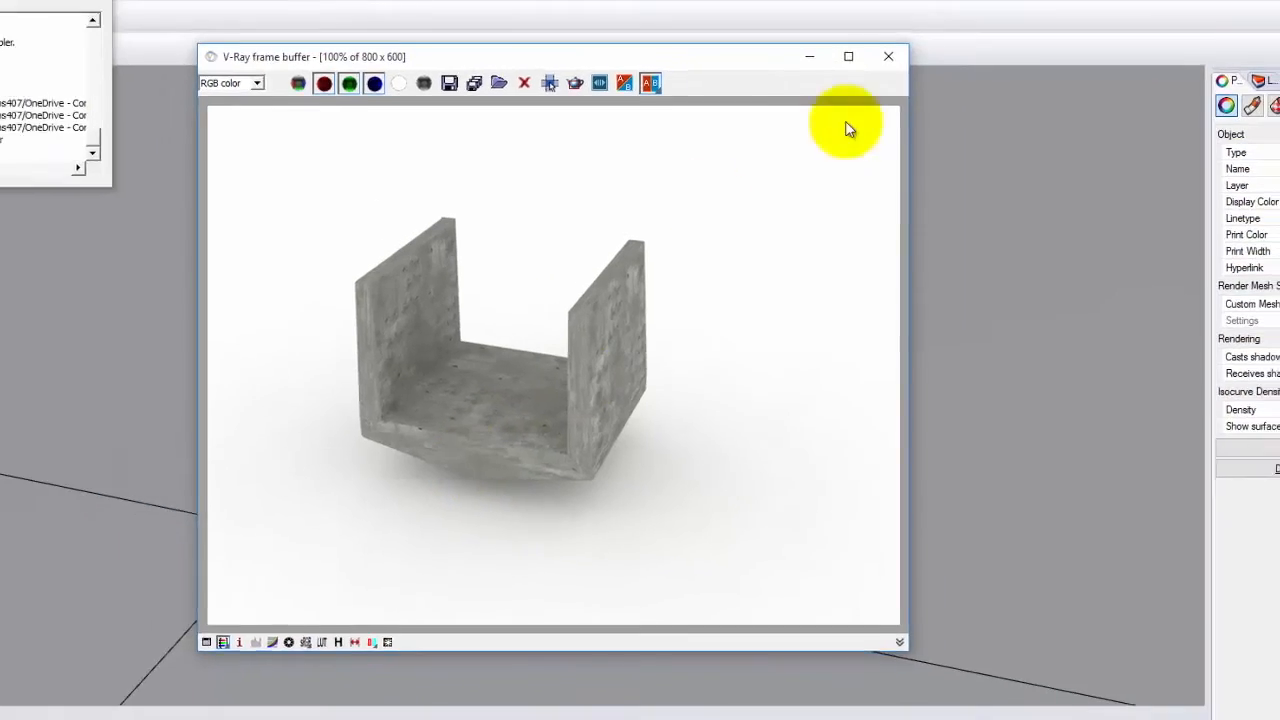
{"action": "left_click", "coordinate": [888, 56]}
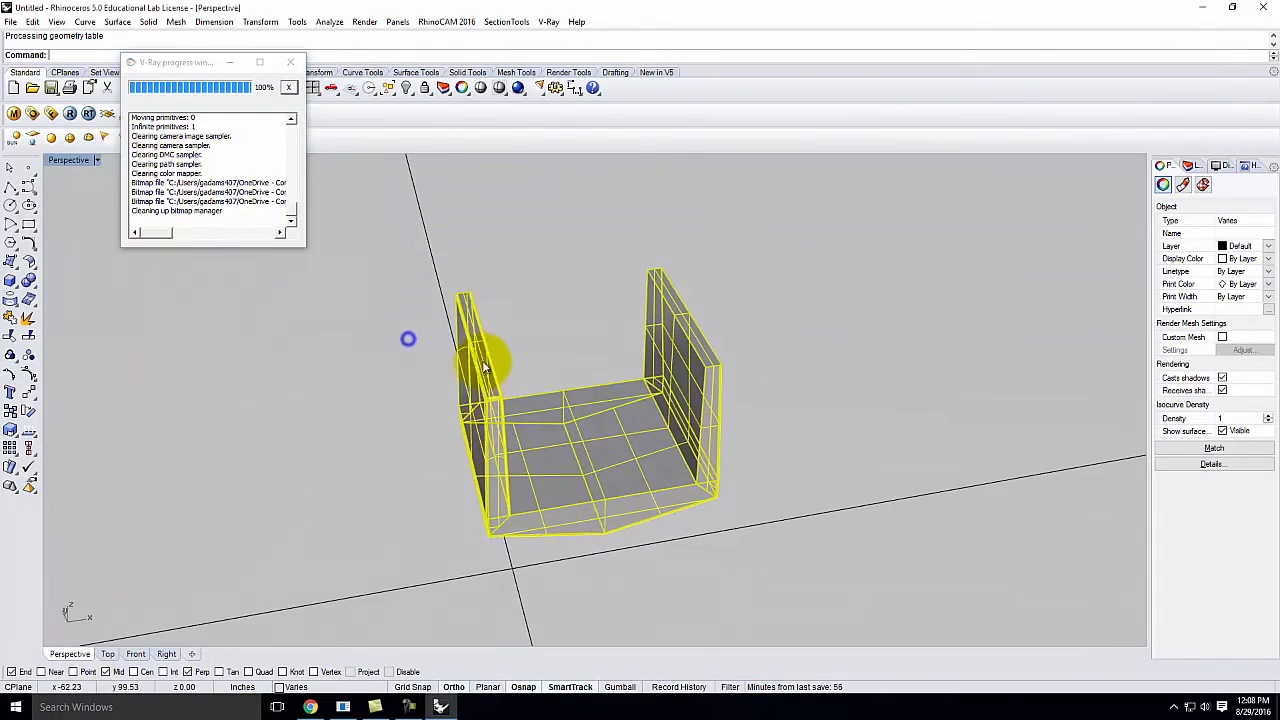
Render a Perspective close-up of the chamfered upper end of one wall.
{"action": "scroll", "coordinate": [485, 368], "scroll_direction": "up", "scroll_amount": 8}
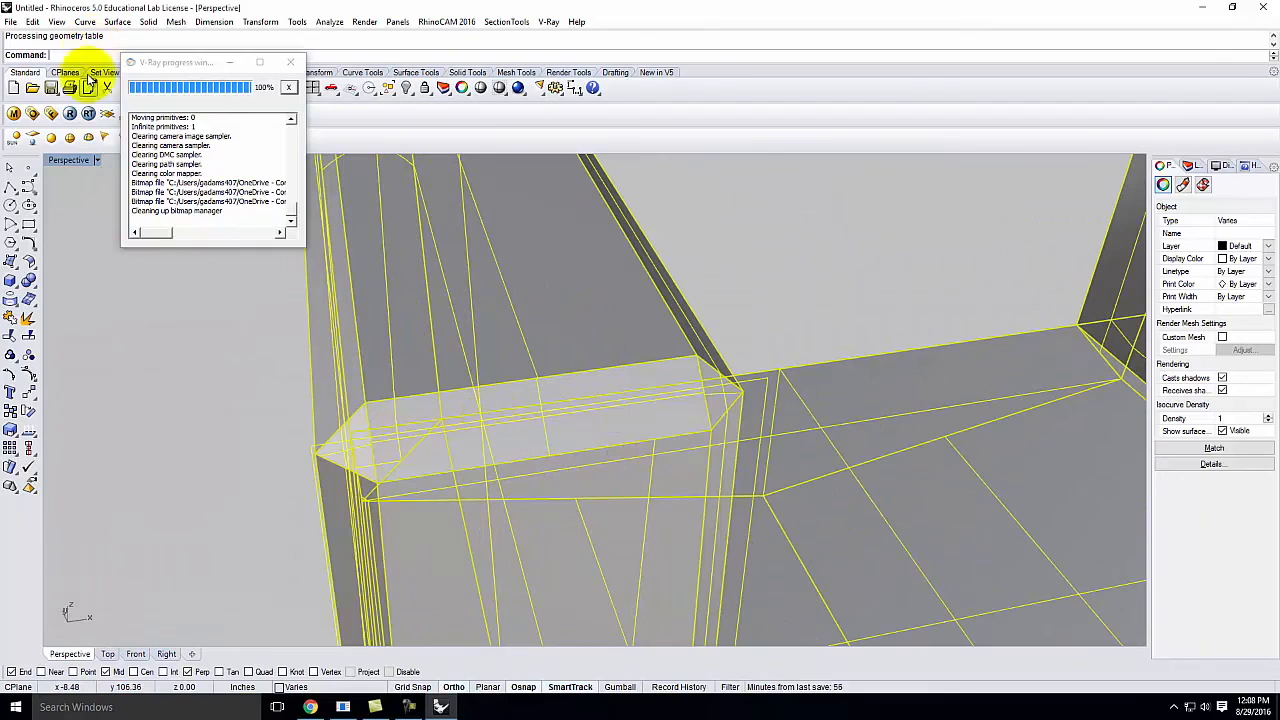
{"action": "left_click", "coordinate": [69, 113]}
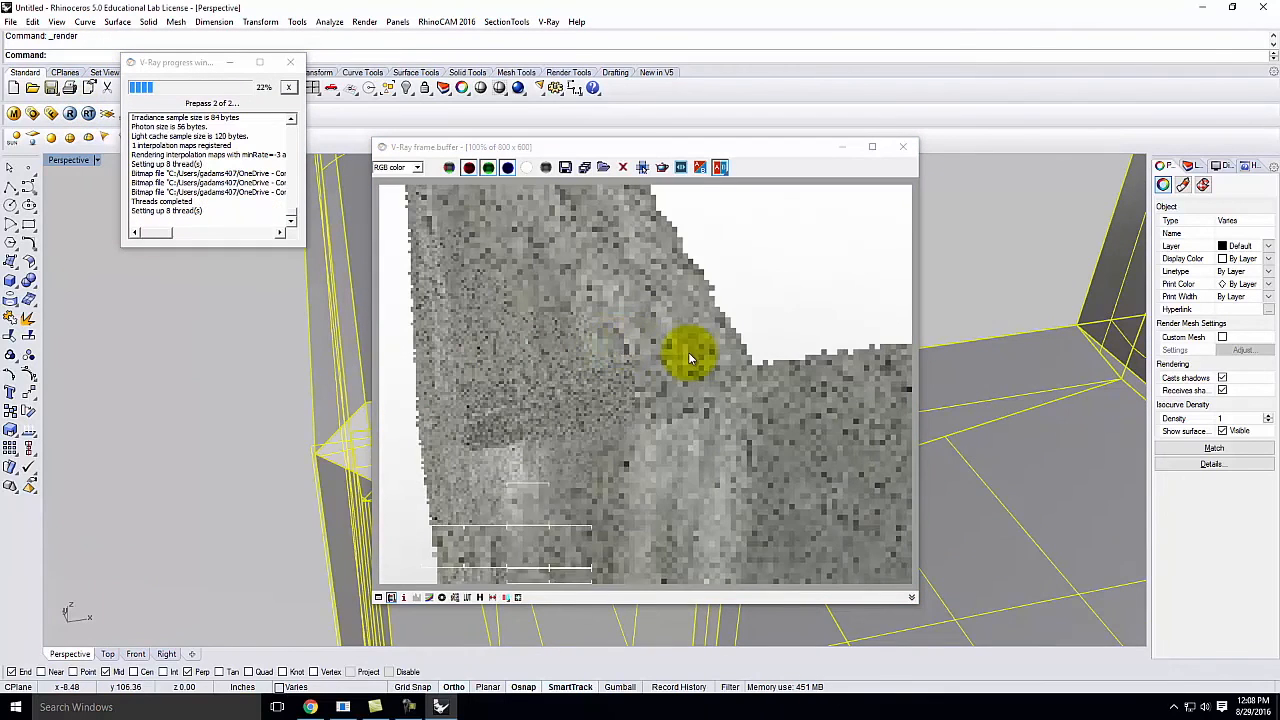